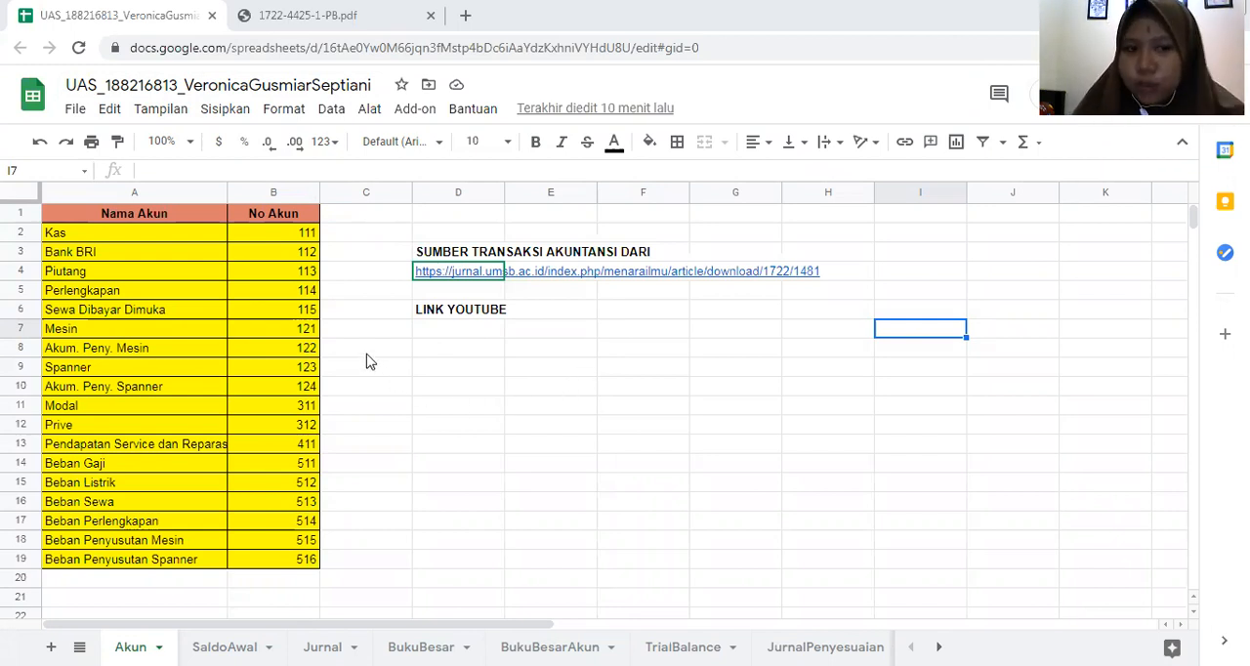
click(572, 349)
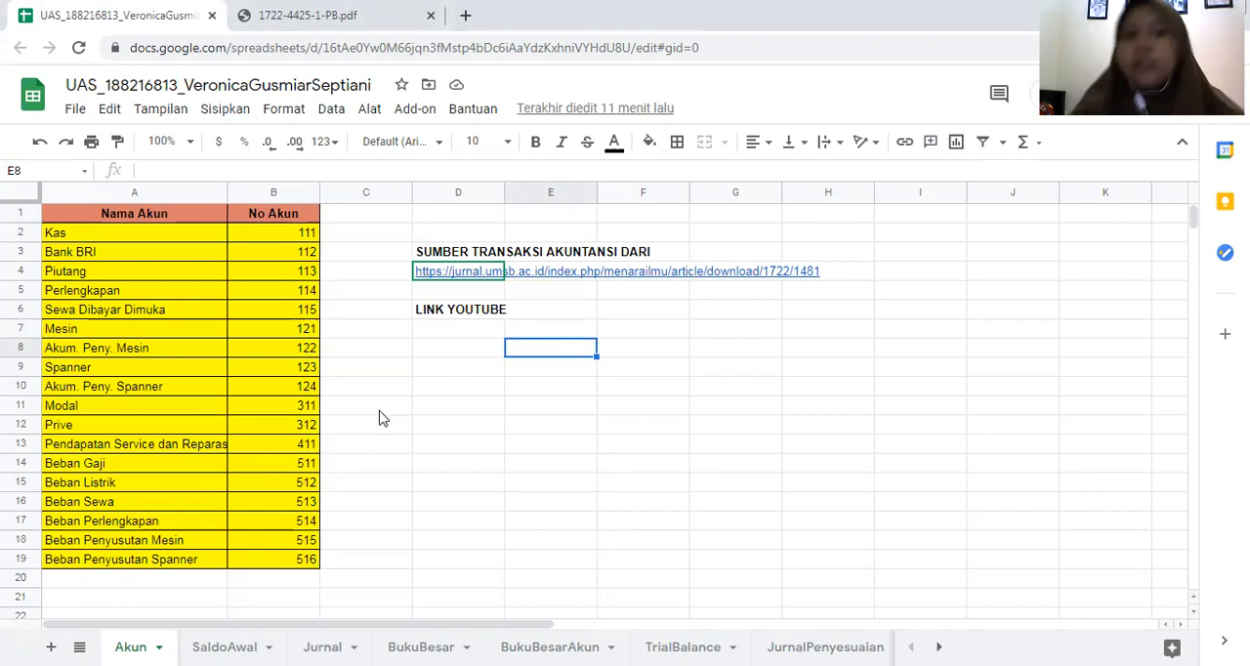
click(425, 423)
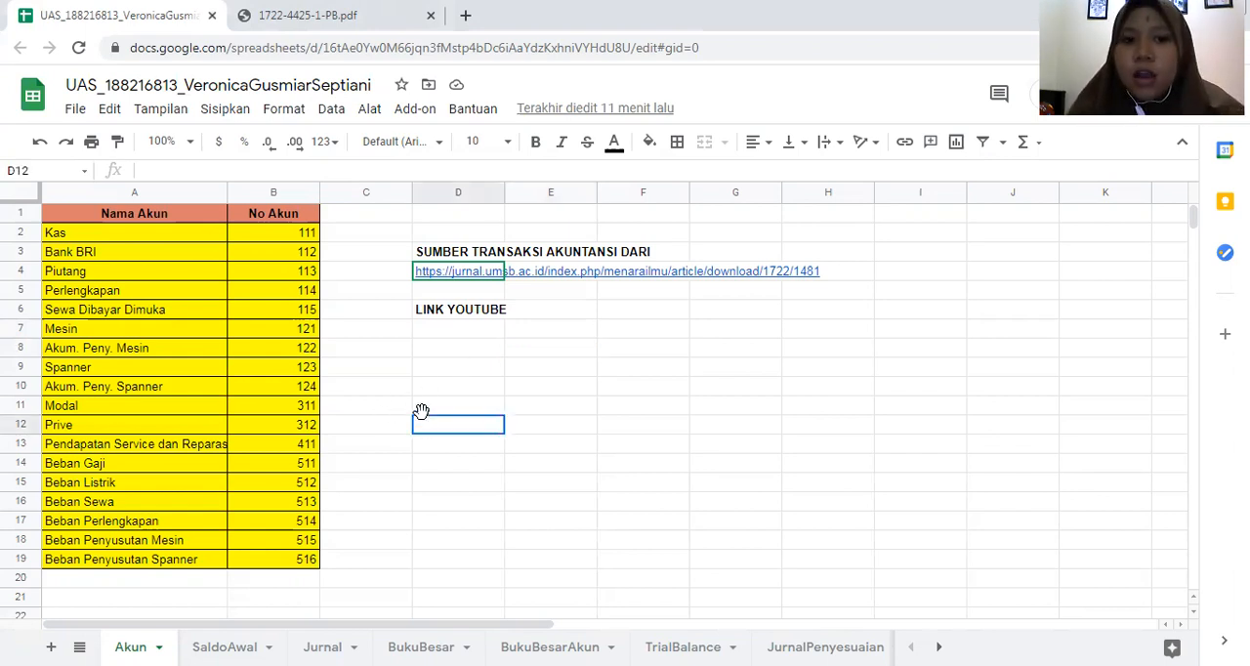
click(449, 340)
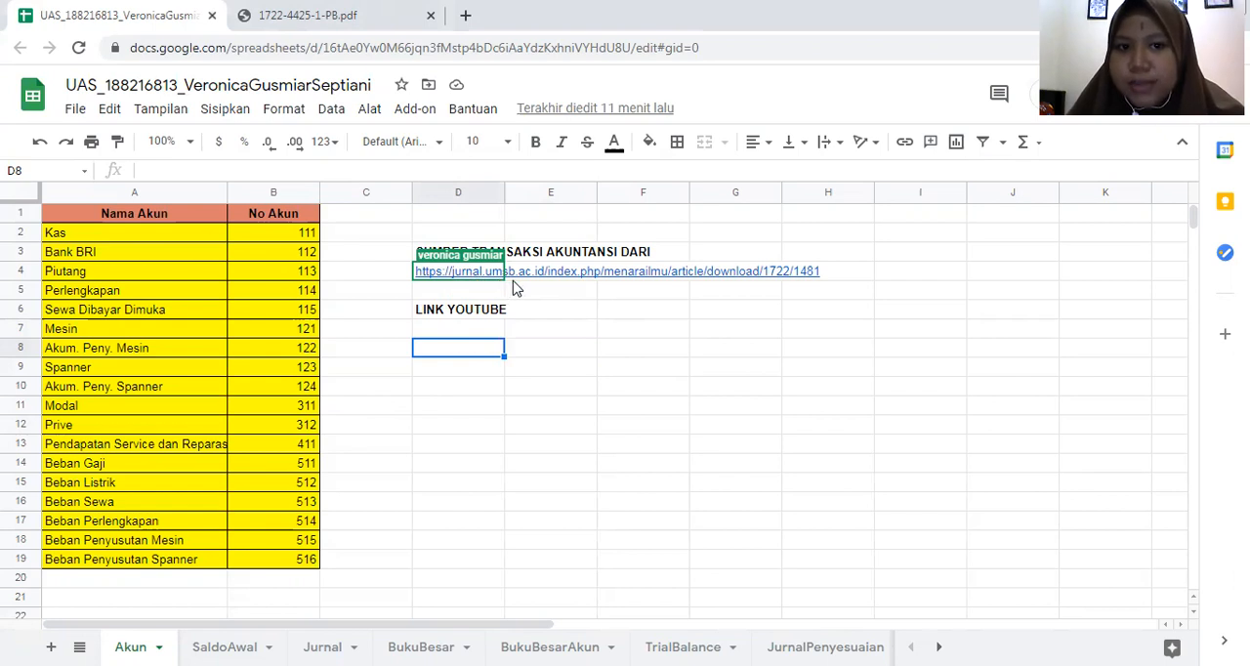
mouse_move(510, 285)
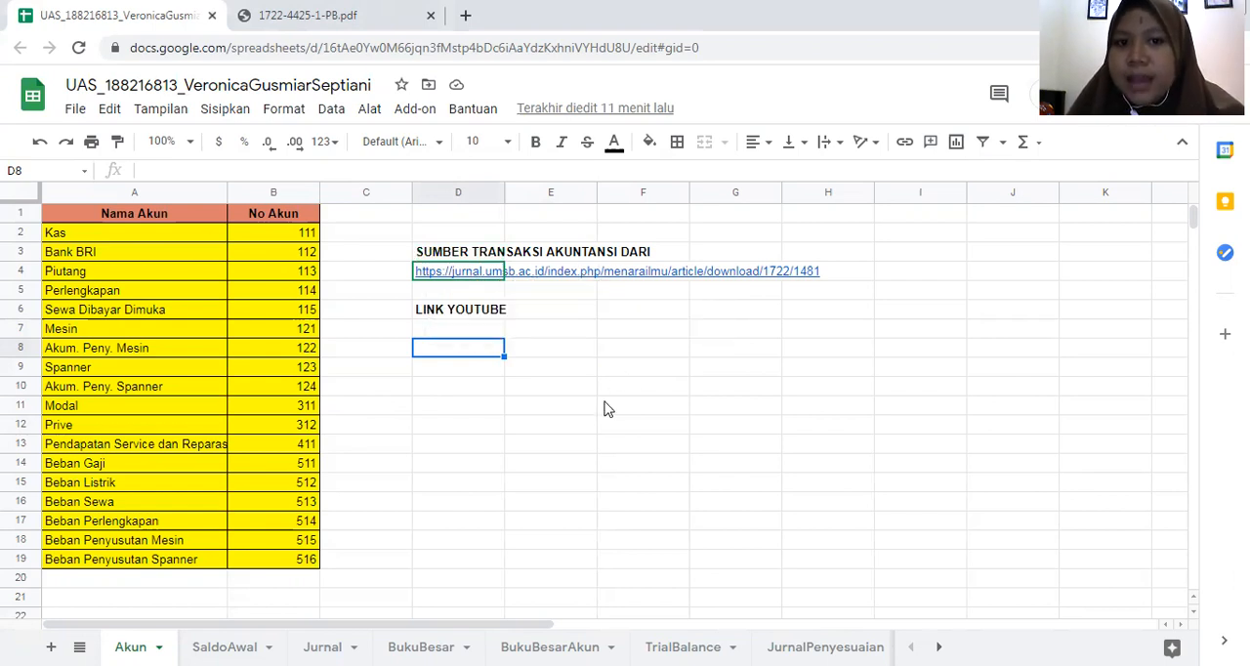
- Look through the source article 1722-4425-1-PB.pdf, covering its account codes, opening balance, general journal, worksheet formulas and financial statements
click(408, 30)
scroll(646, 246, down, 8)
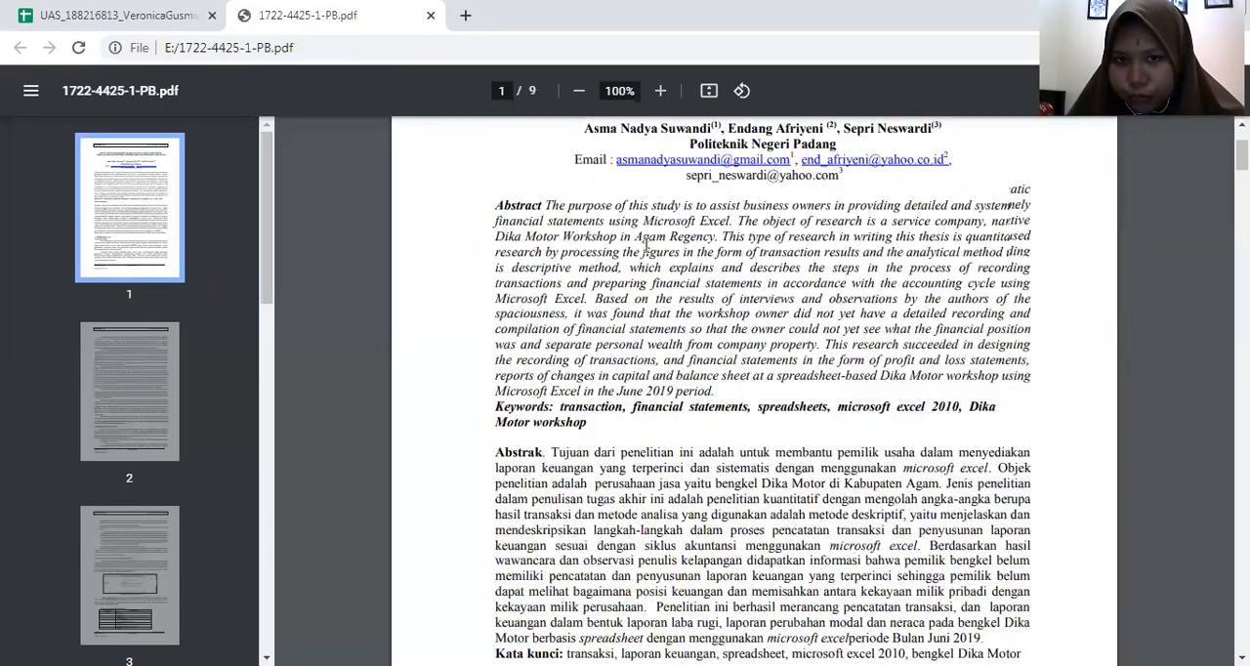
scroll(646, 246, down, 12)
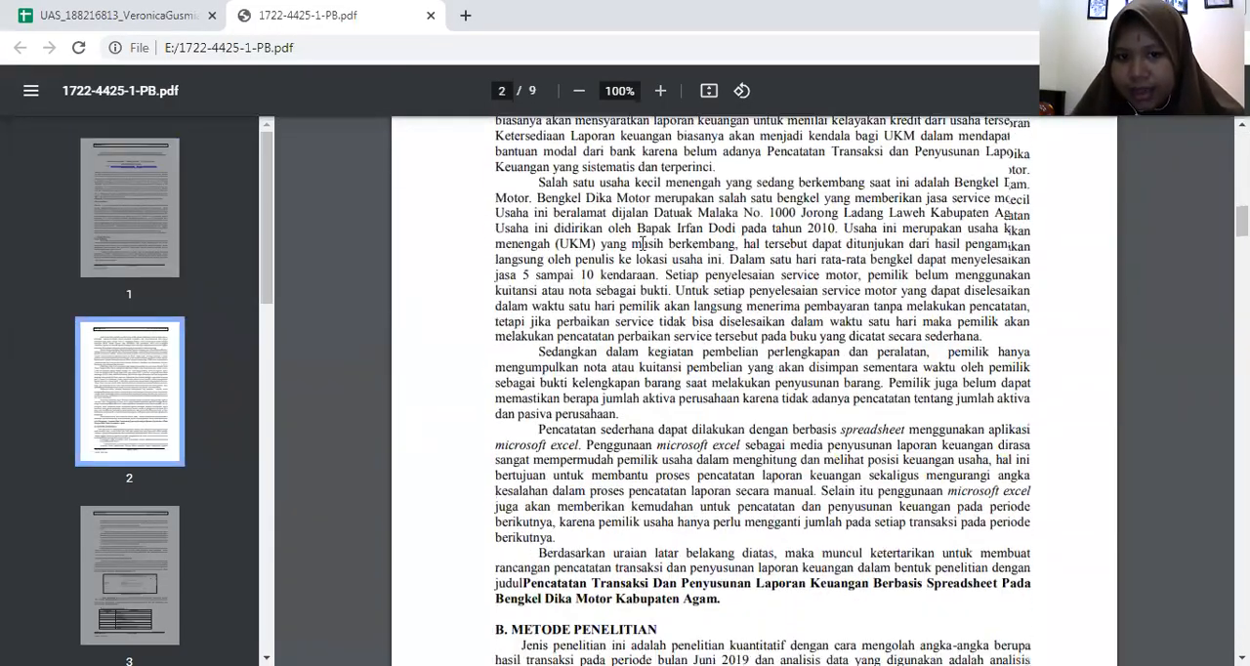
scroll(643, 243, down, 5)
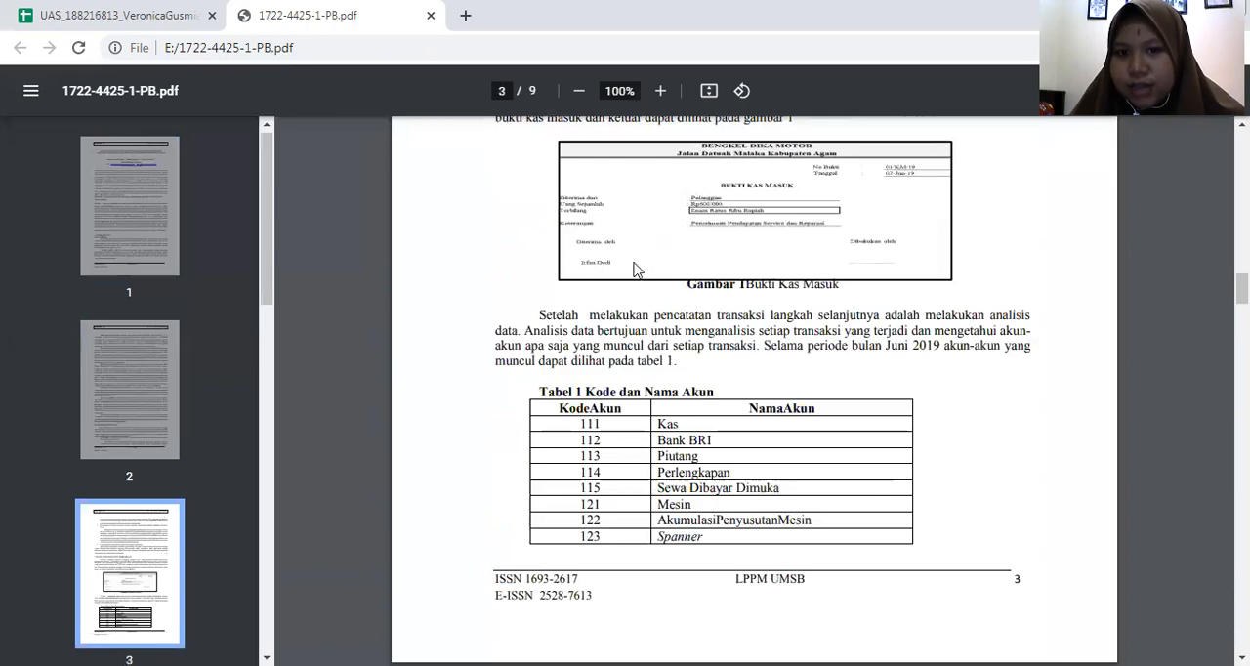
scroll(618, 403, down, 8)
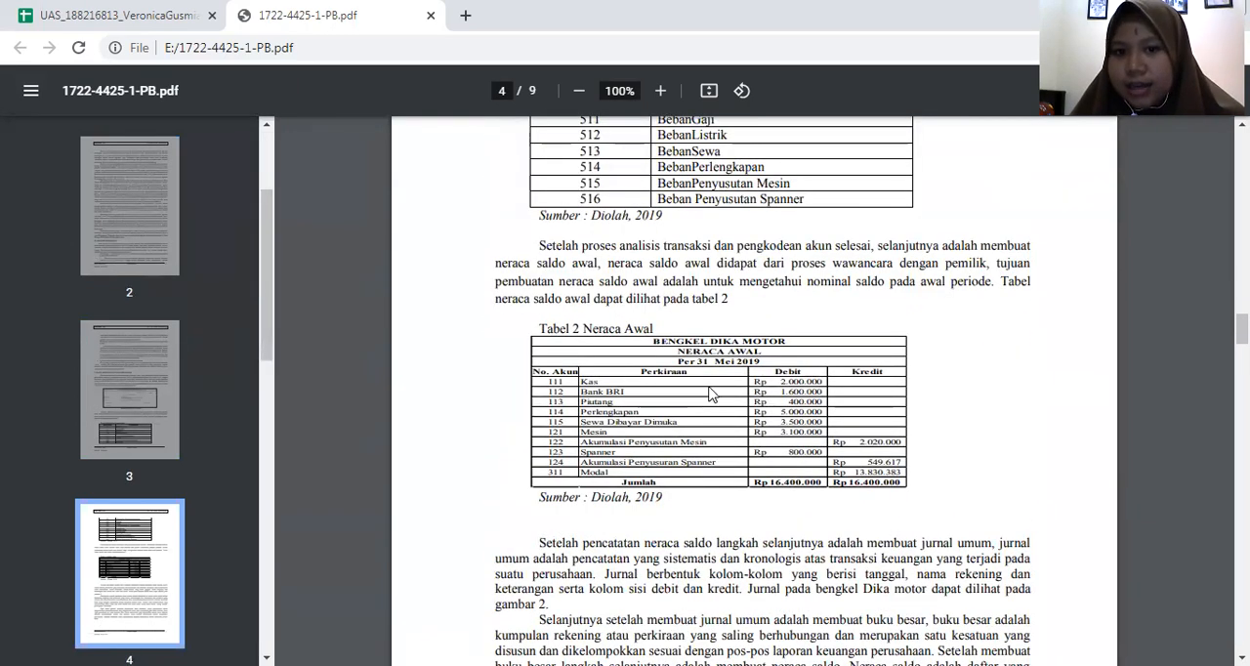
scroll(692, 409, down, 5)
scroll(692, 408, down, 5)
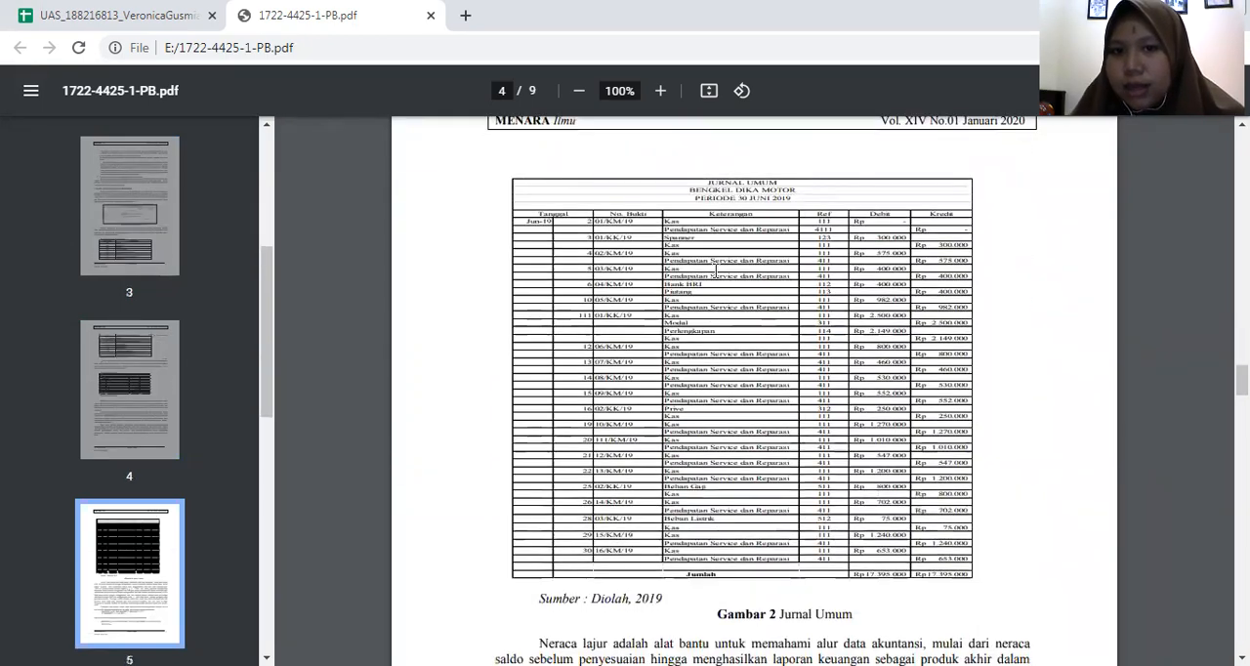
scroll(751, 178, down, 15)
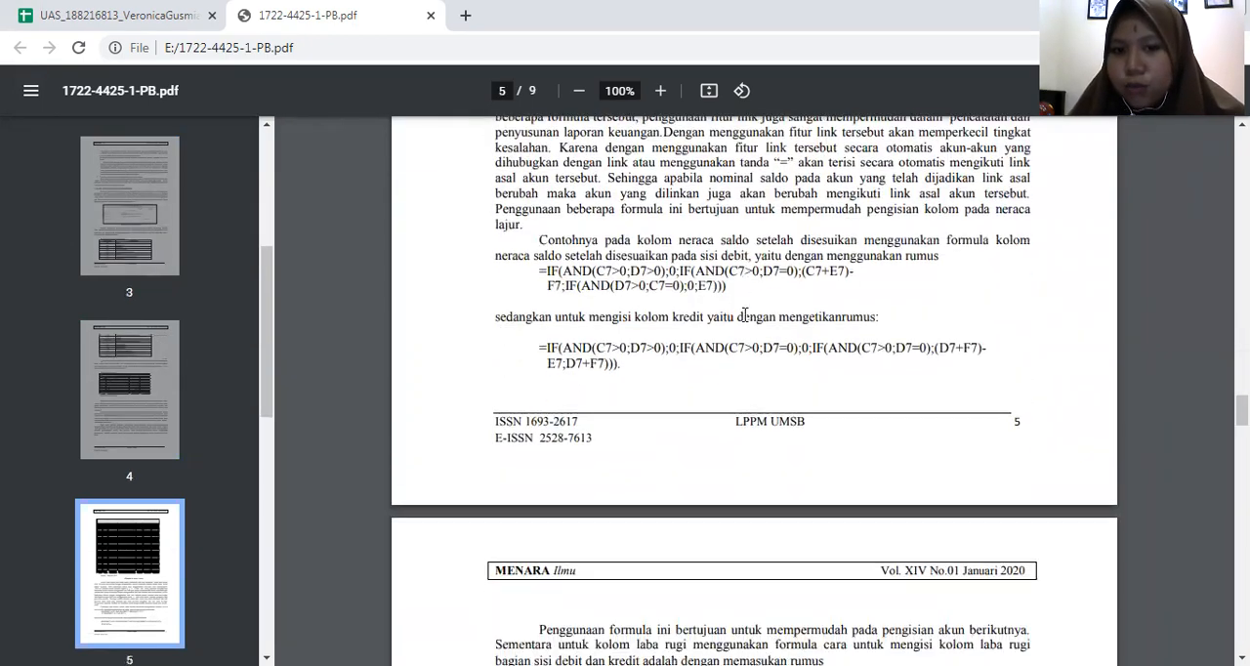
scroll(742, 320, down, 8)
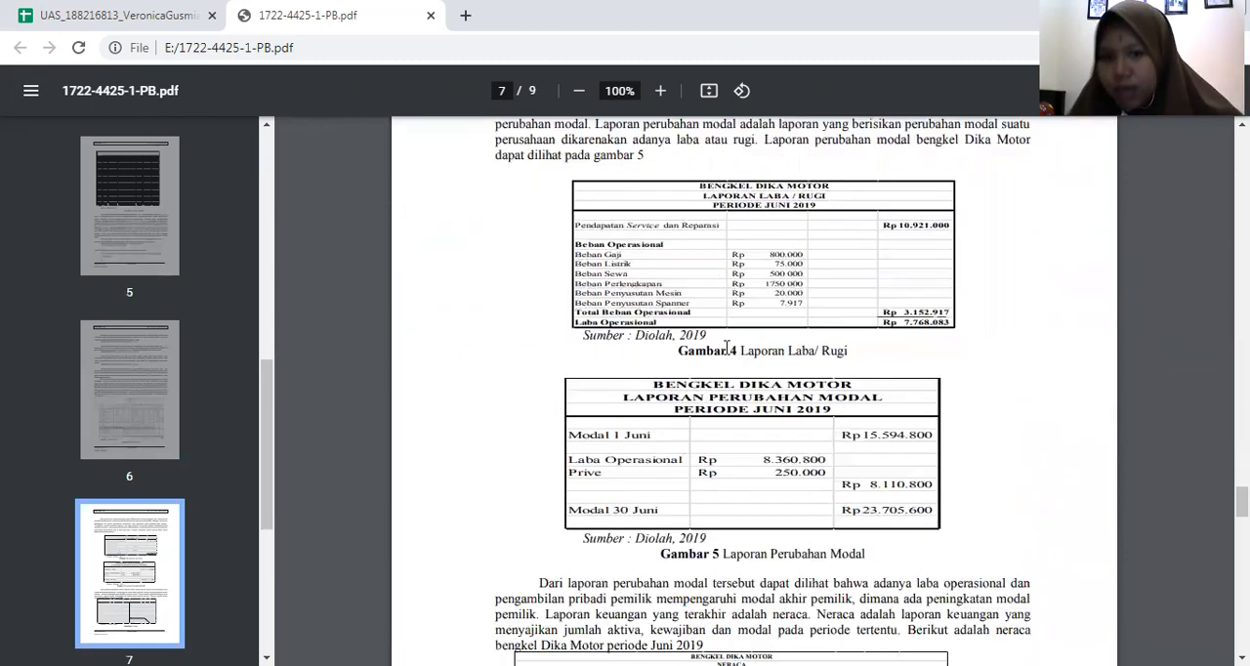
scroll(727, 345, down, 3)
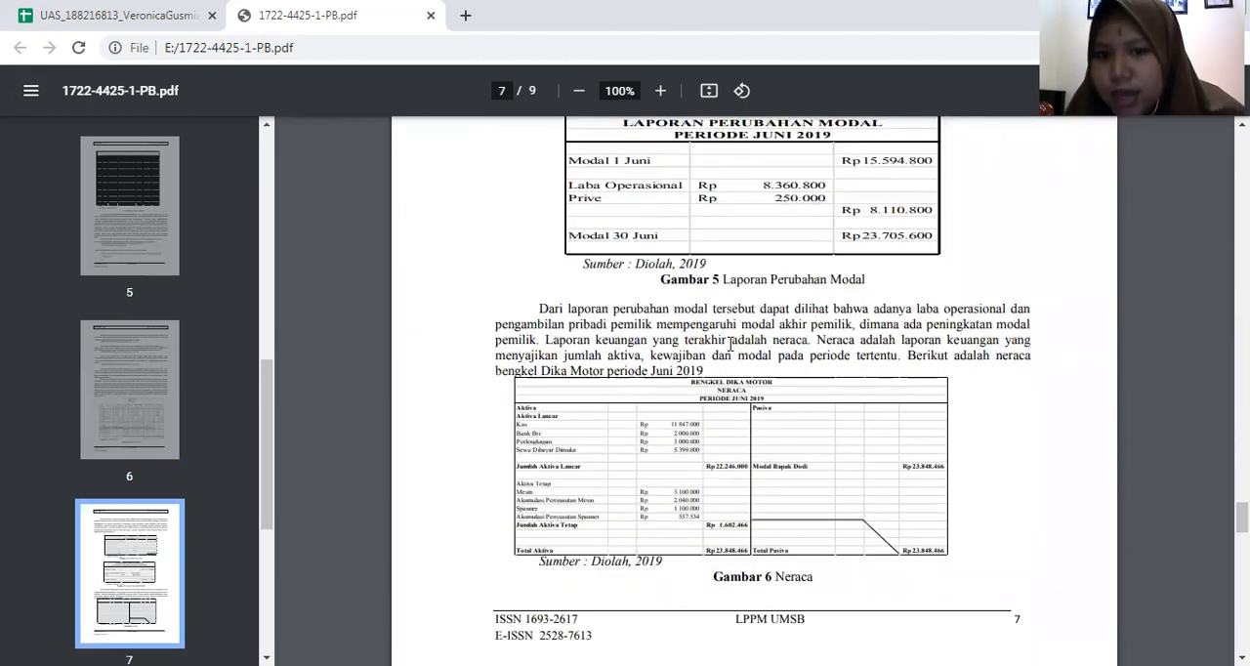
scroll(730, 344, up, 13)
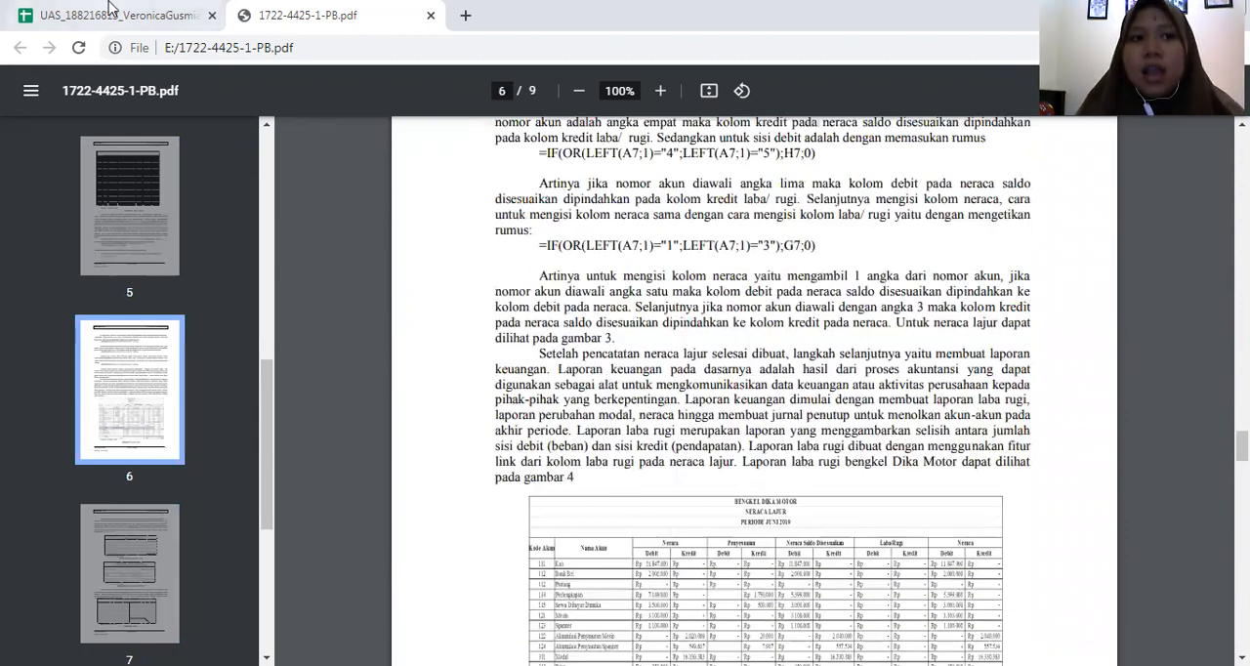
- Return to the spreadsheet and examine the Nama Akun and No Akun columns on the Akun sheet
click(111, 12)
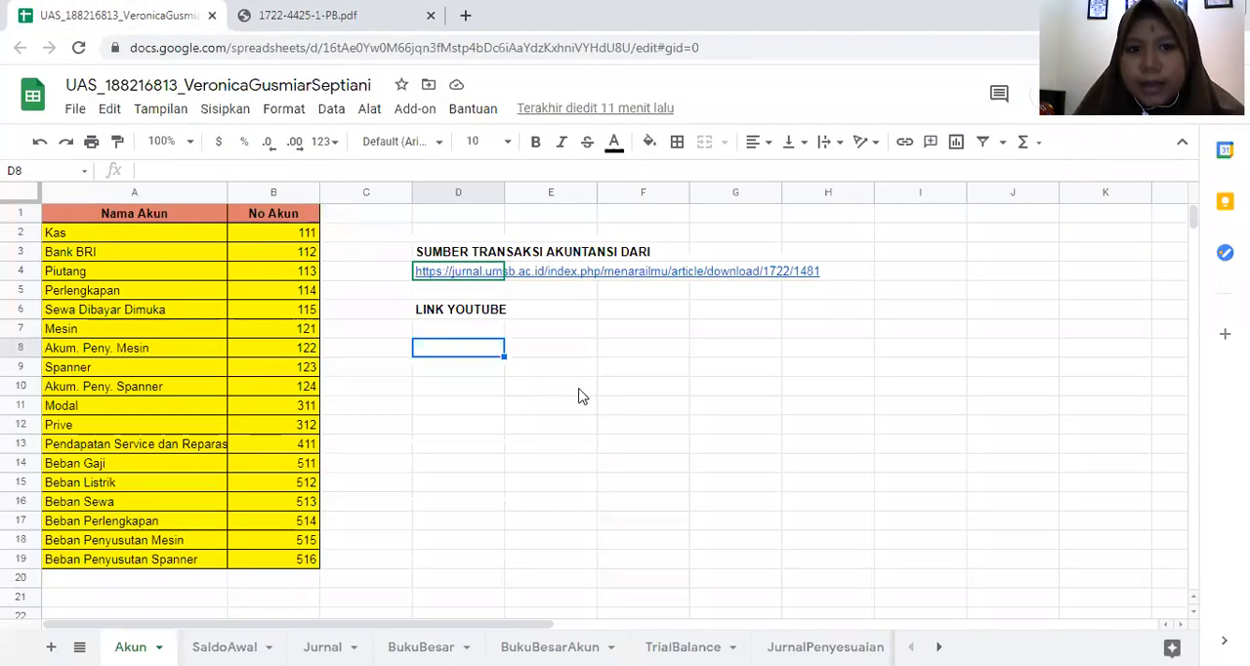
key(Right)
key(Right)
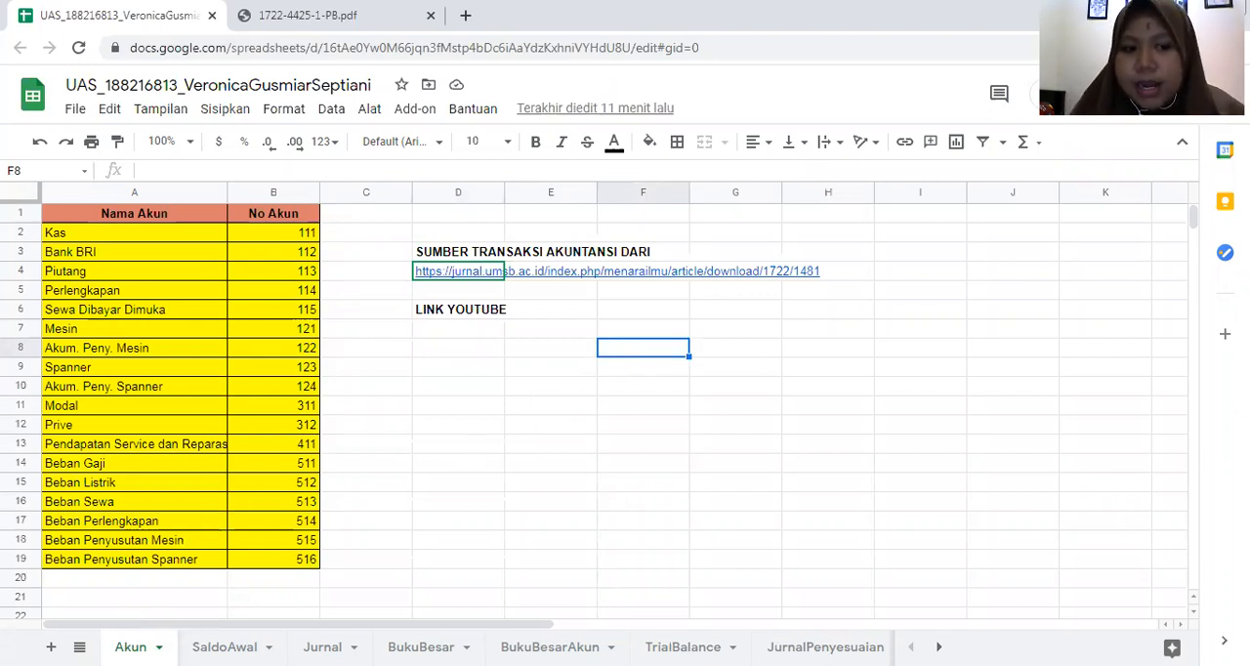
click(435, 425)
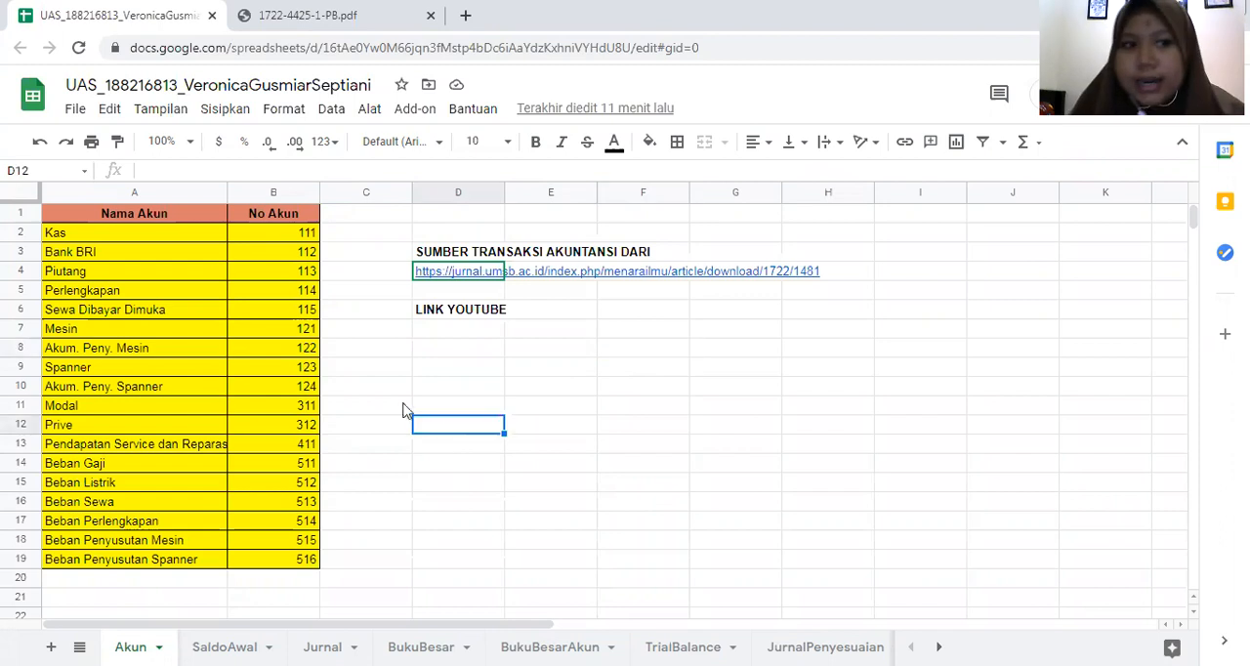
click(198, 239)
click(192, 214)
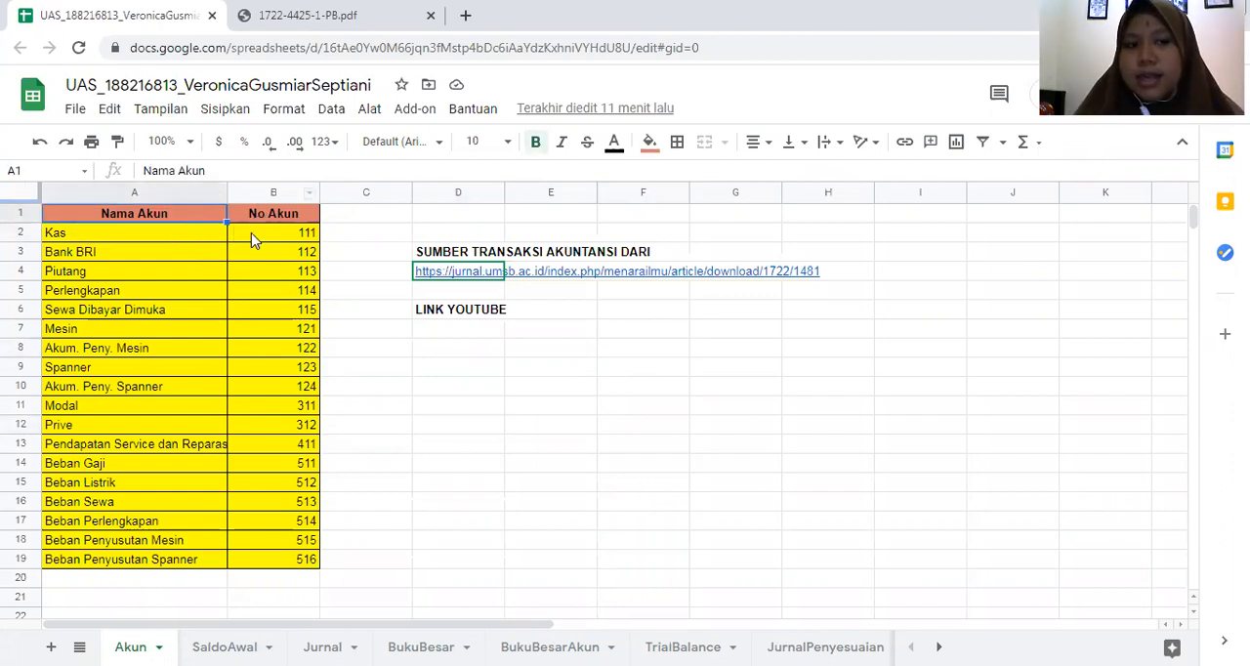
click(373, 390)
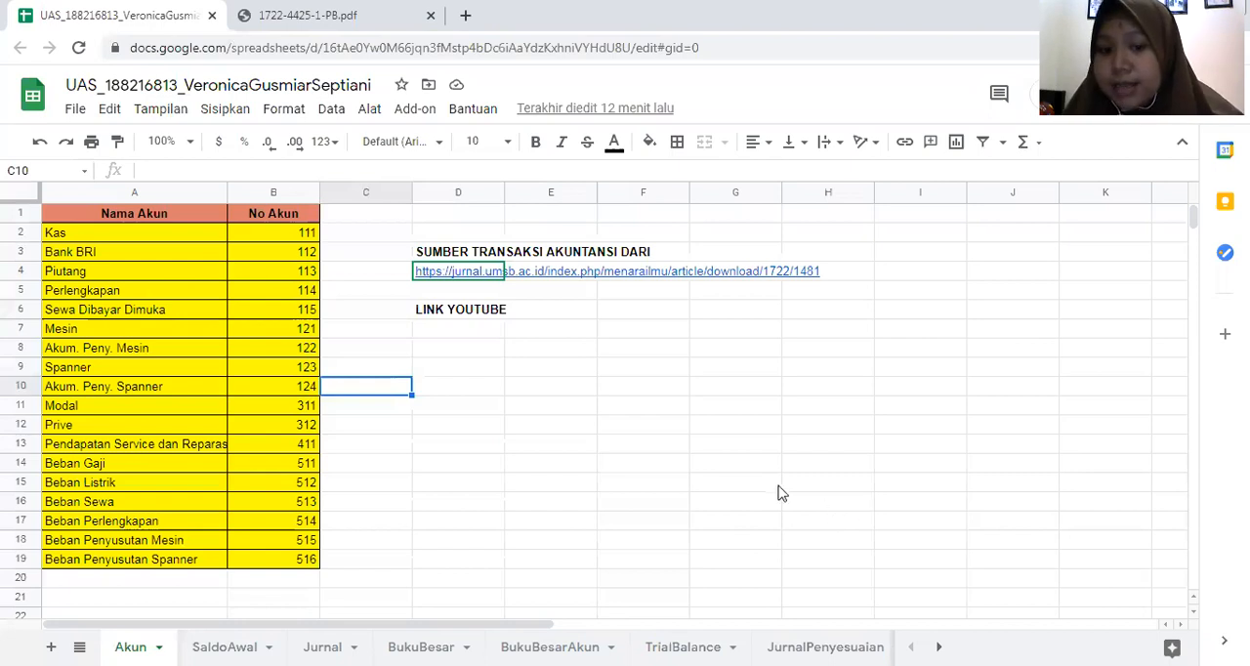
click(493, 468)
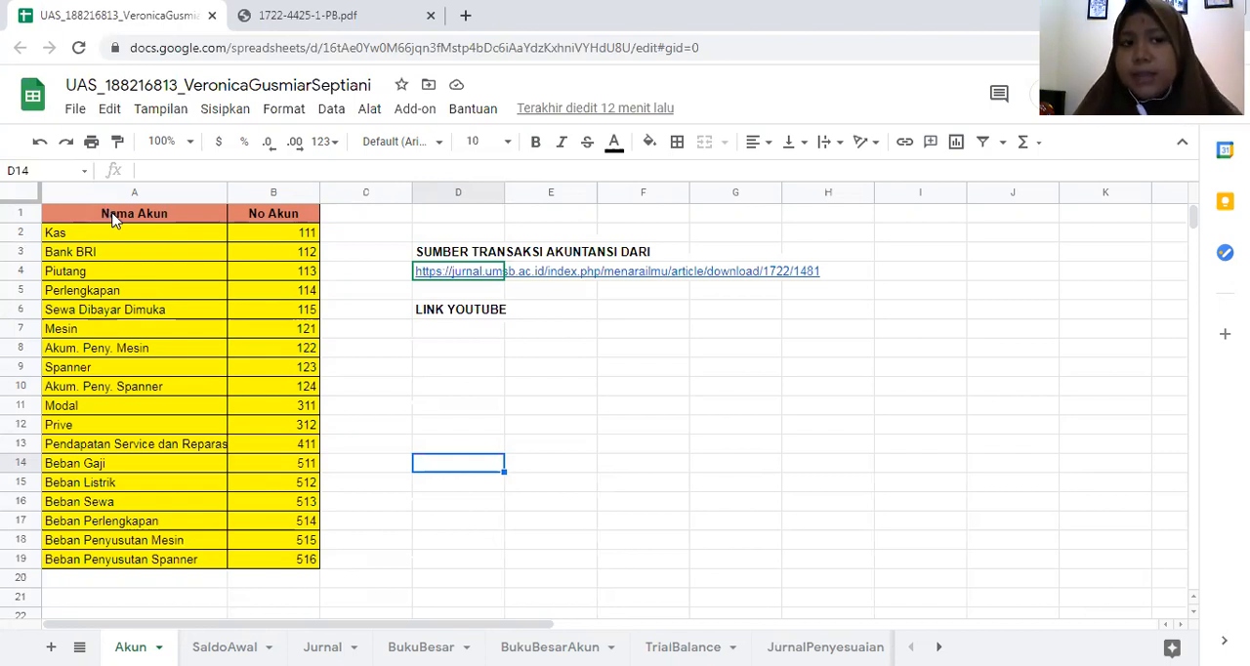
click(208, 232)
click(260, 233)
- Check the account list against Tabel 1 Kode dan Nama Akun in the source article PDF
click(337, 16)
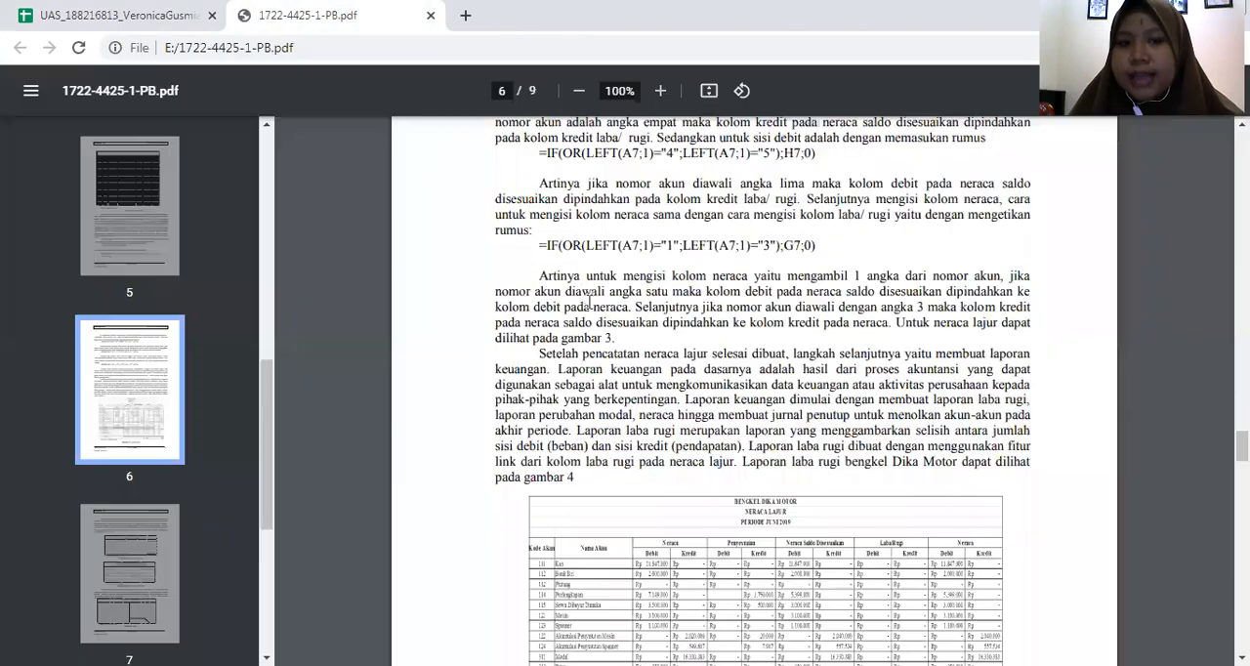
scroll(589, 301, up, 20)
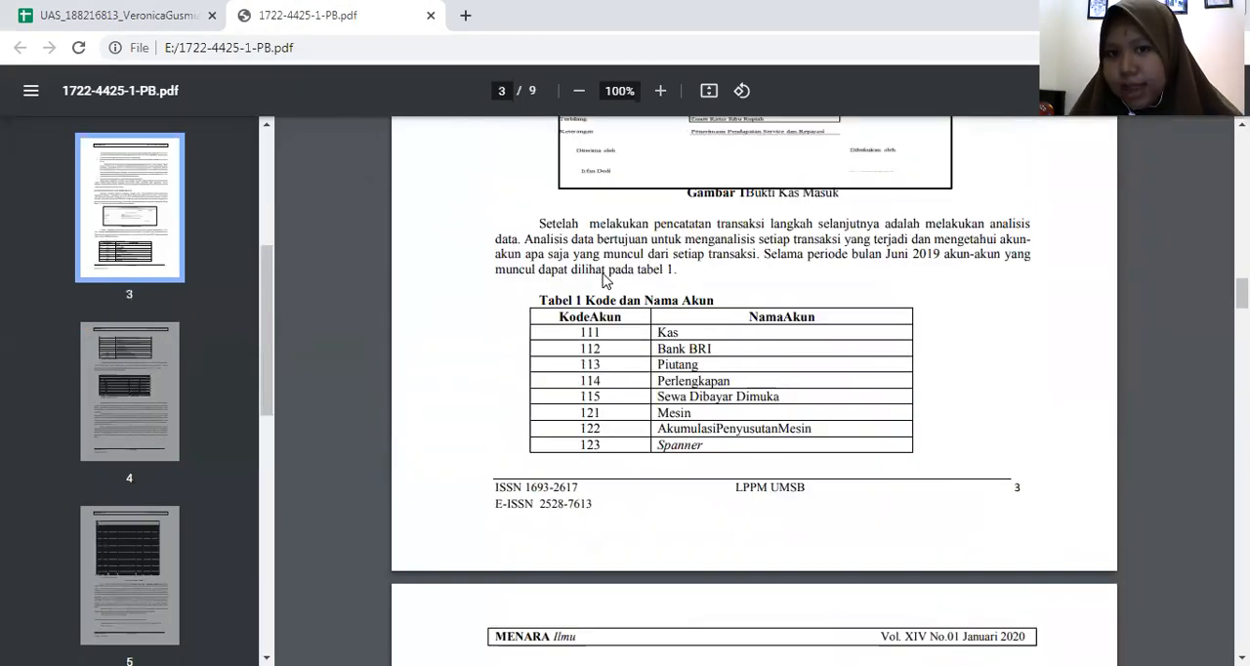
scroll(625, 322, down, 1)
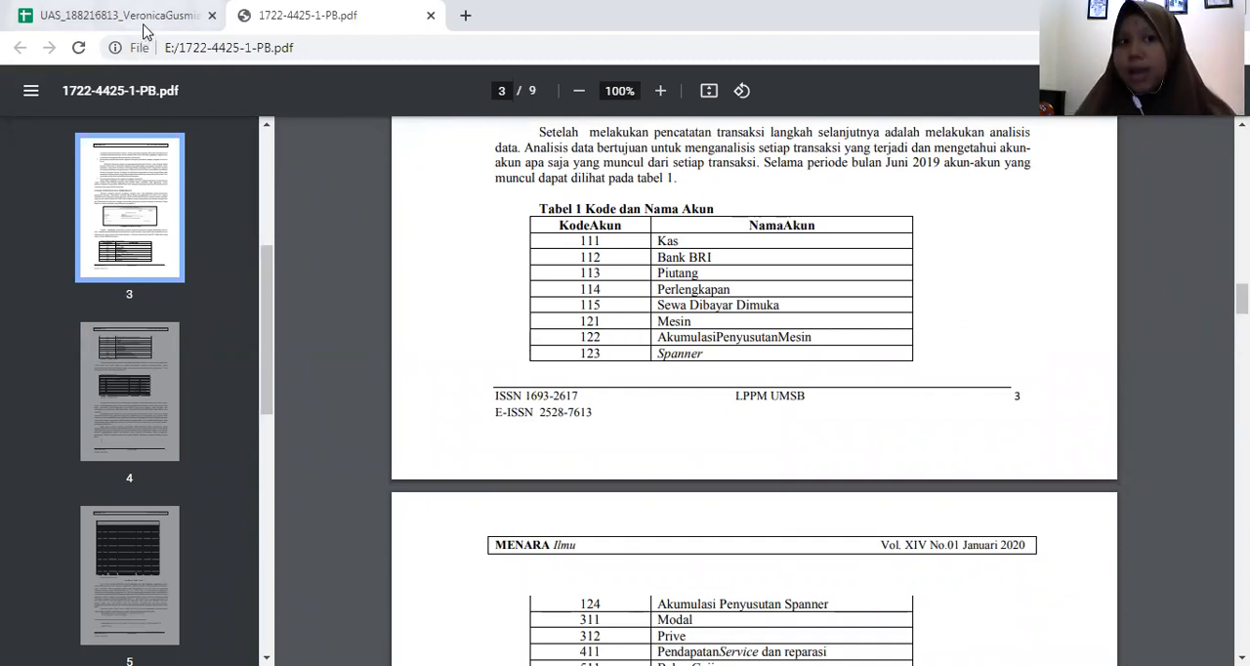
scroll(789, 364, down, 1)
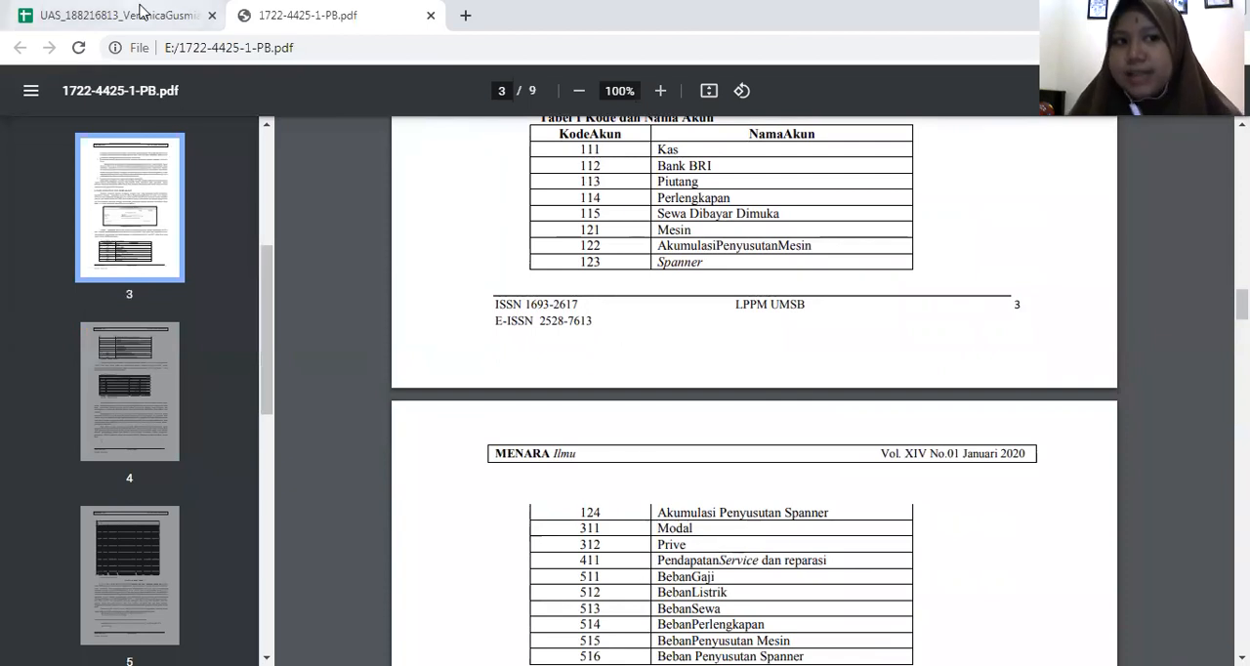
- Go back to the spreadsheet and examine the opening balance on the SaldoAwal sheet, including its dates and account names
click(142, 15)
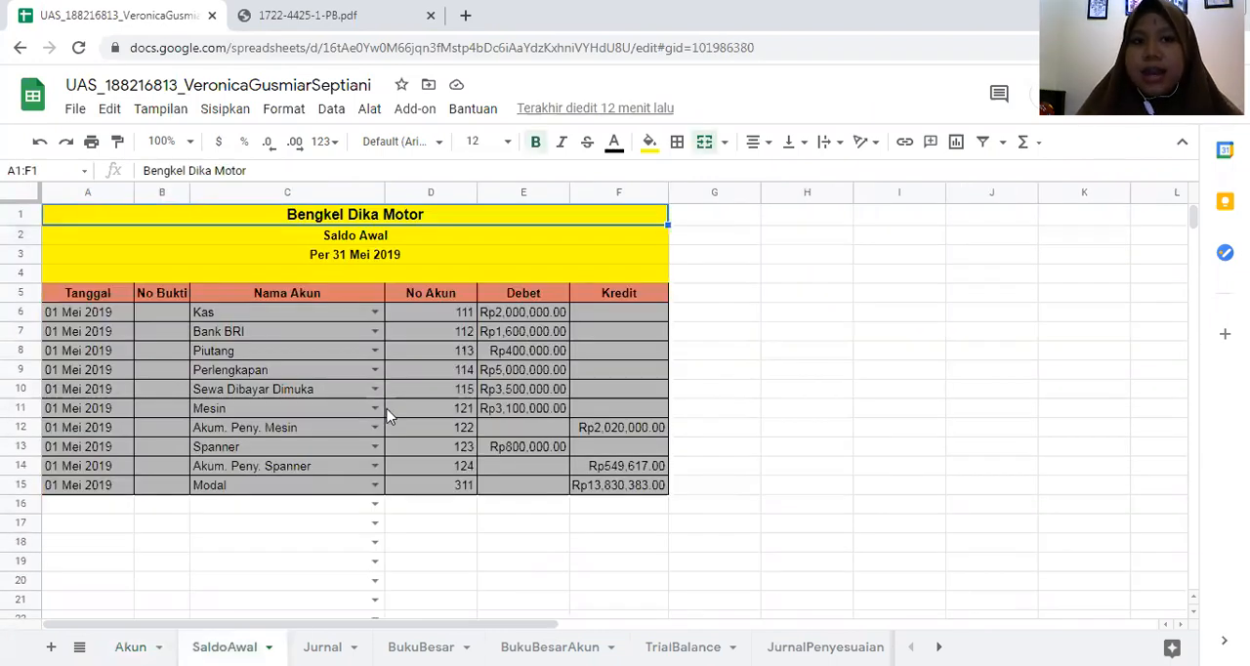
click(765, 383)
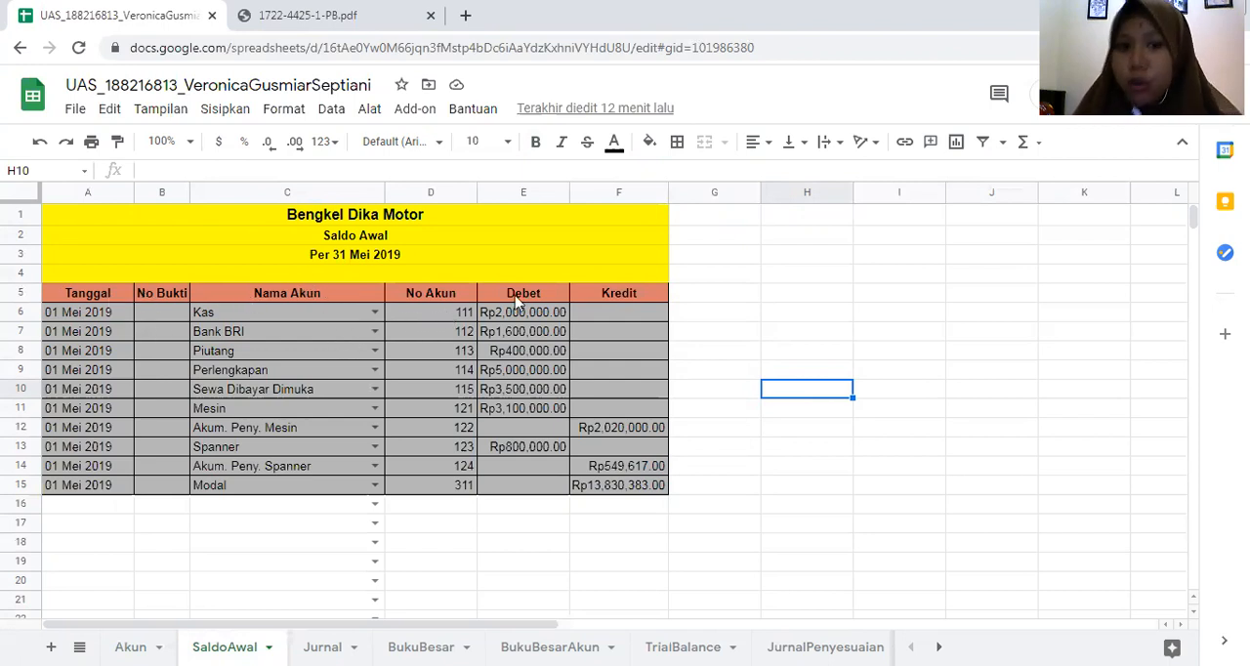
click(782, 320)
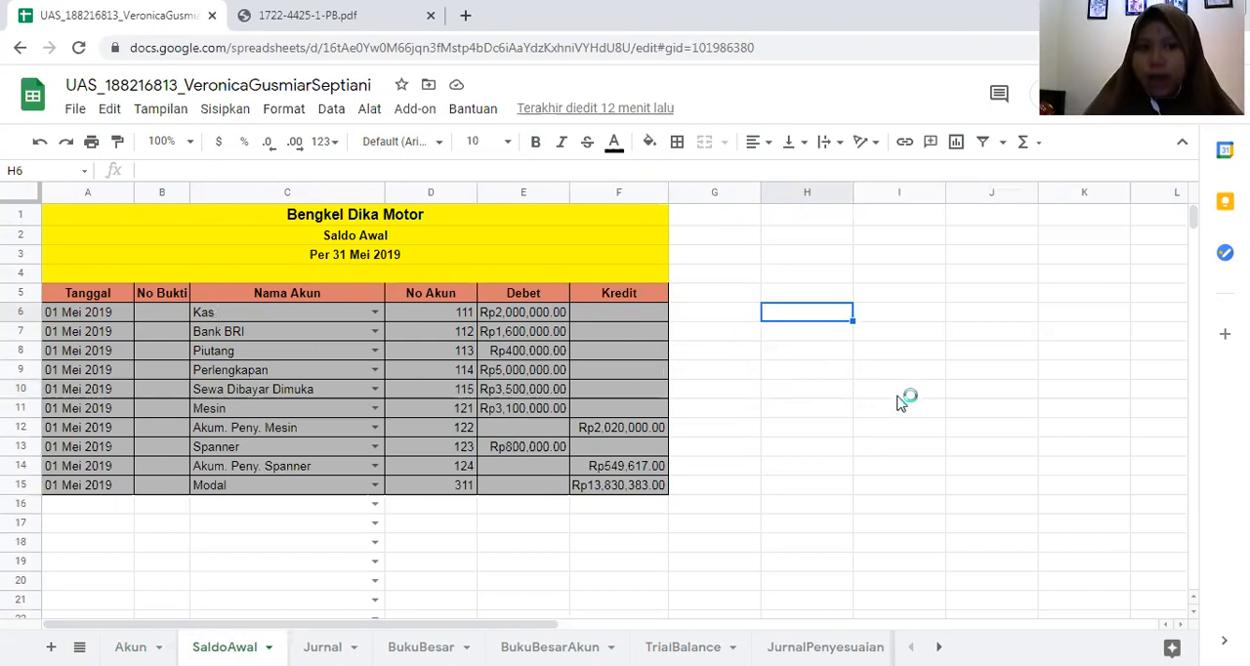
click(115, 314)
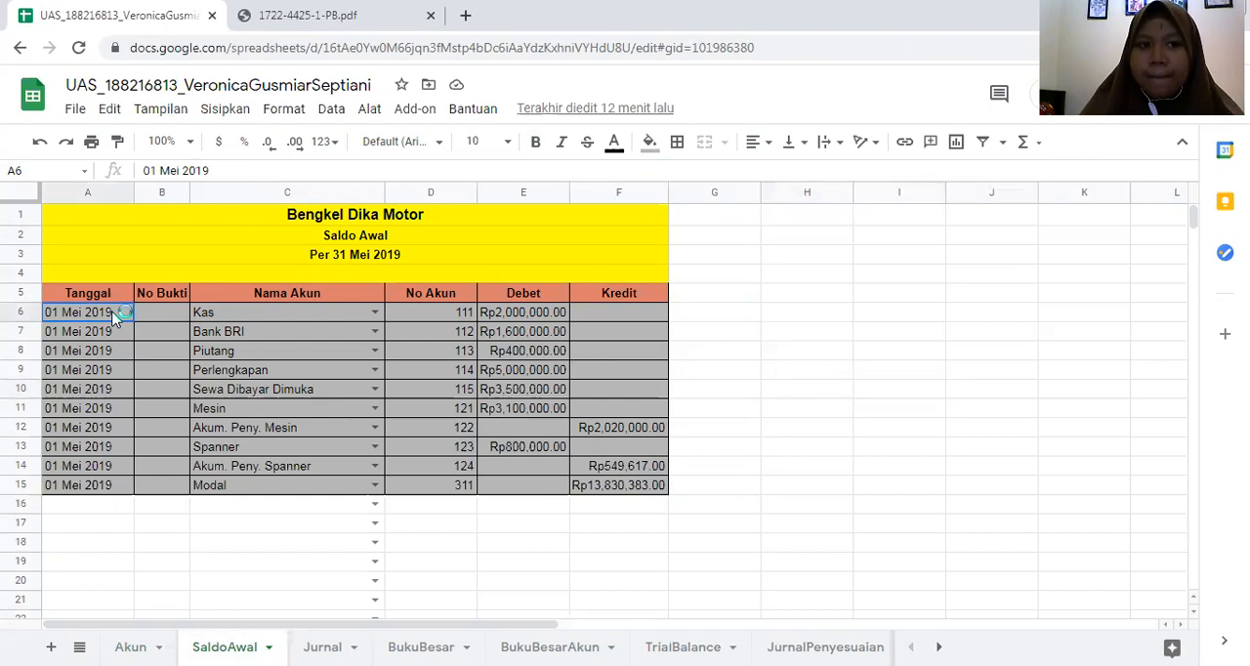
click(221, 319)
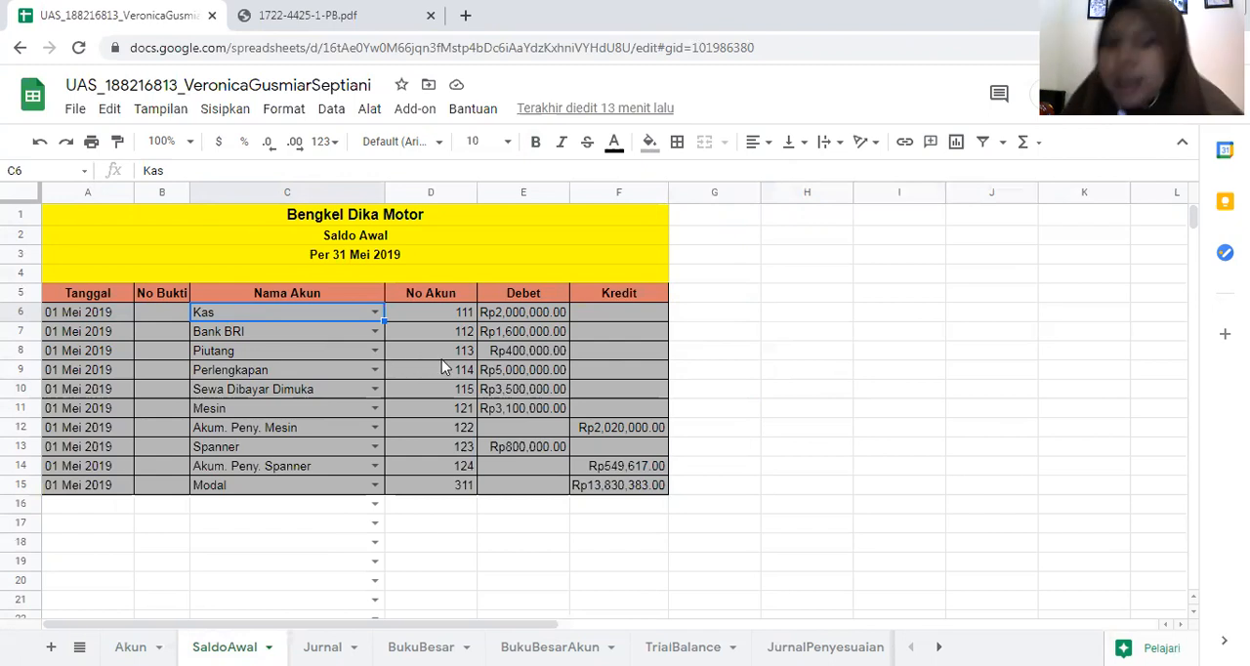
click(780, 386)
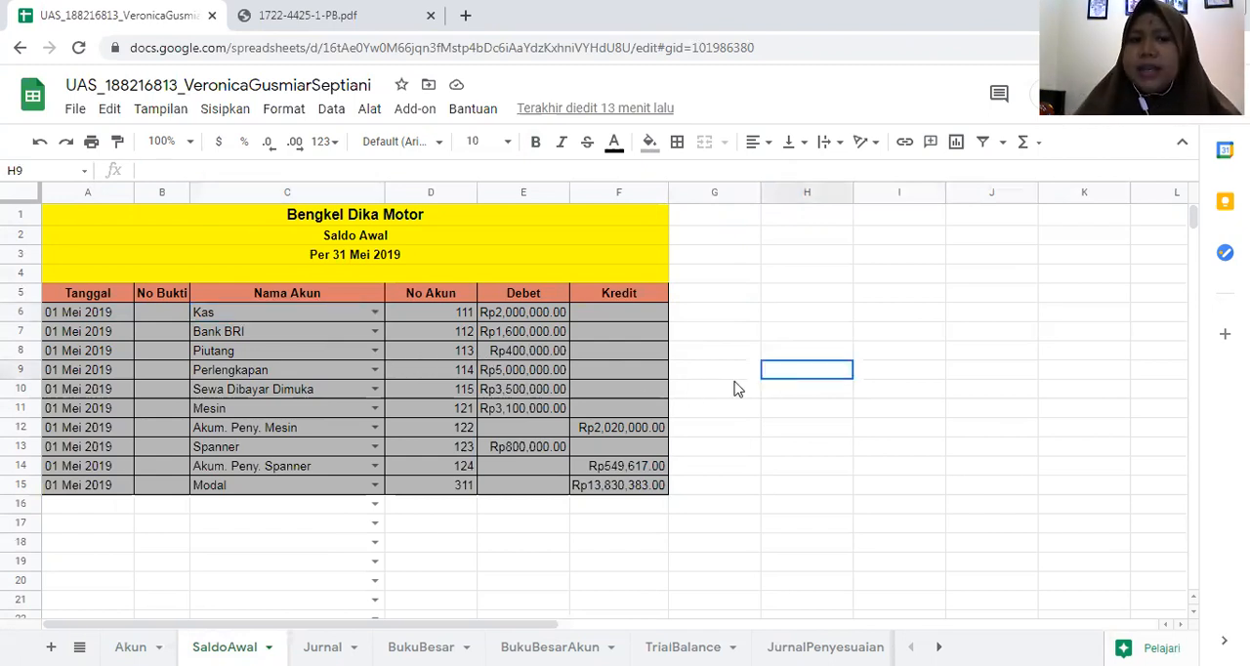
click(276, 315)
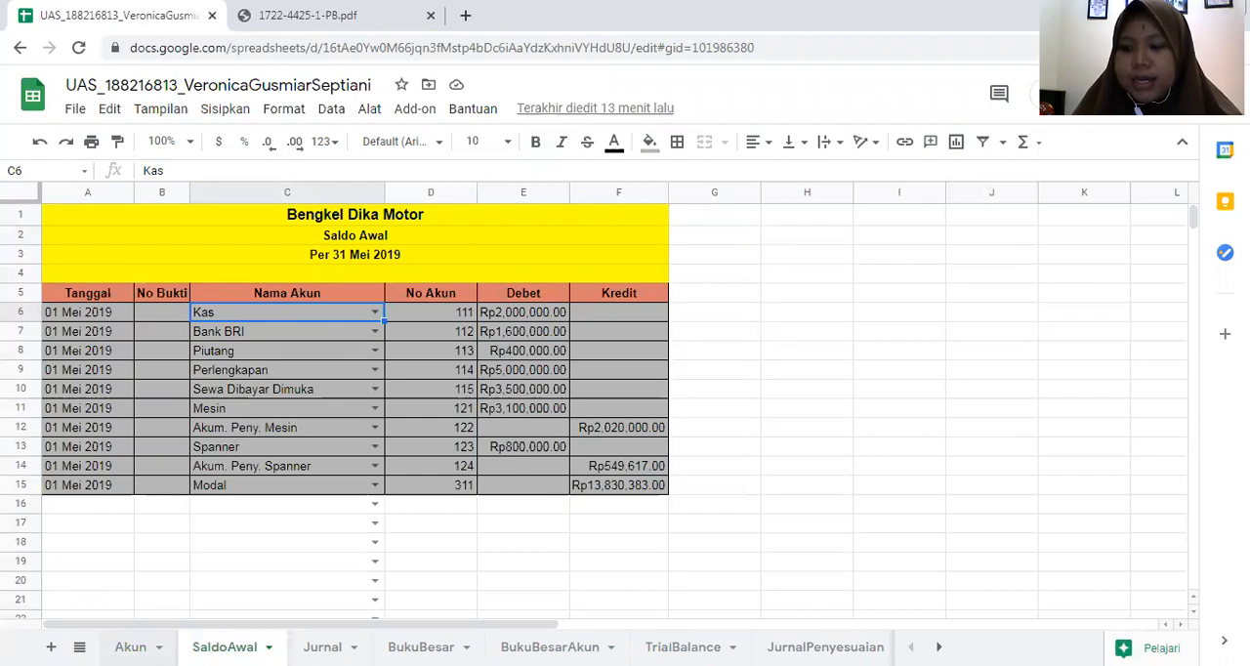
- Start a new named range for the account names in A2:A19 on the Akun sheet
click(130, 647)
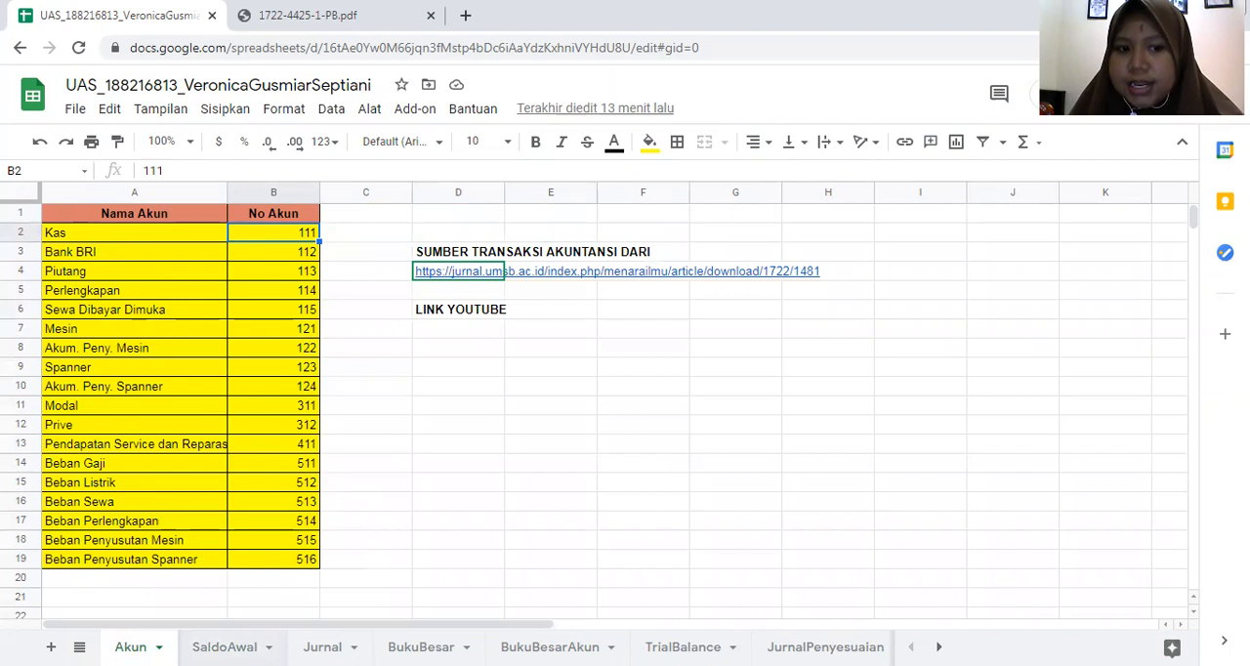
key(ctrl+shift+Page_Down)
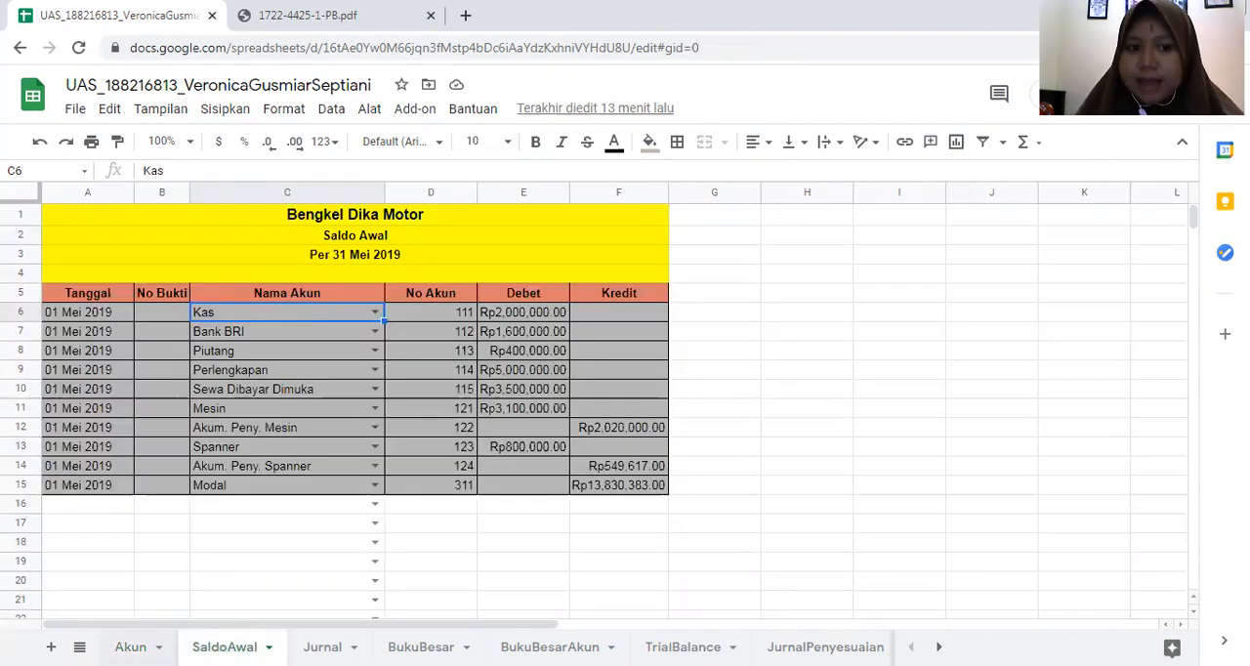
key(ctrl+shift+Page_Up)
drag(163, 240, 163, 566)
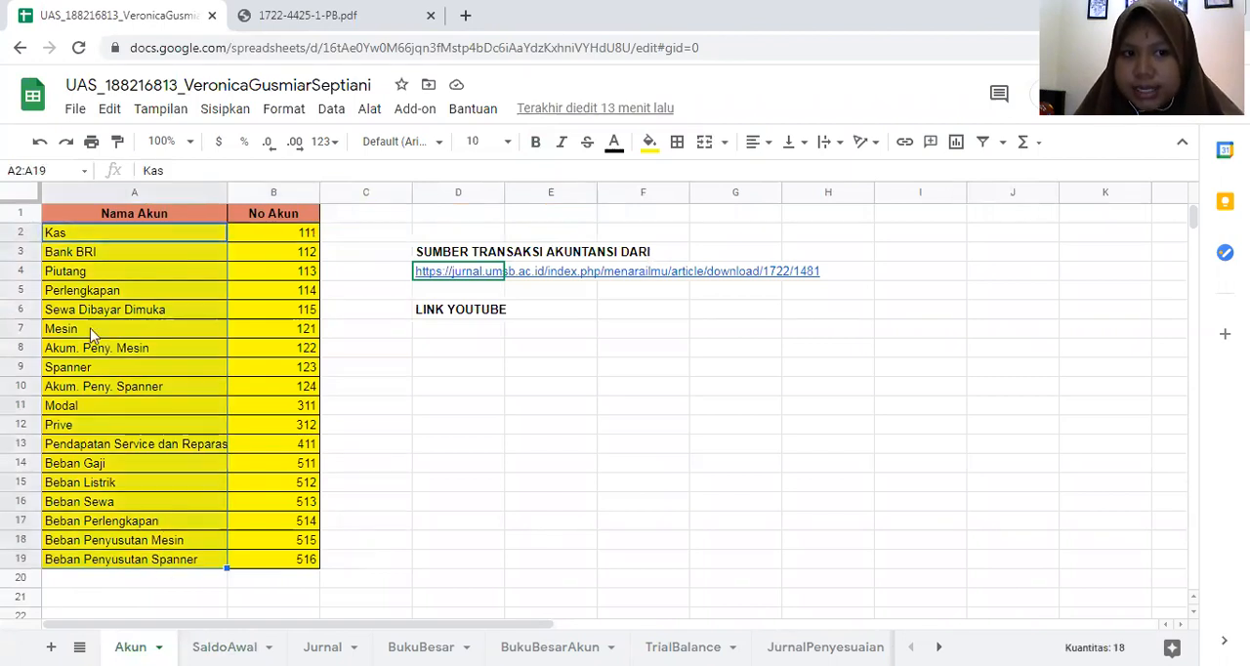
right_click(144, 240)
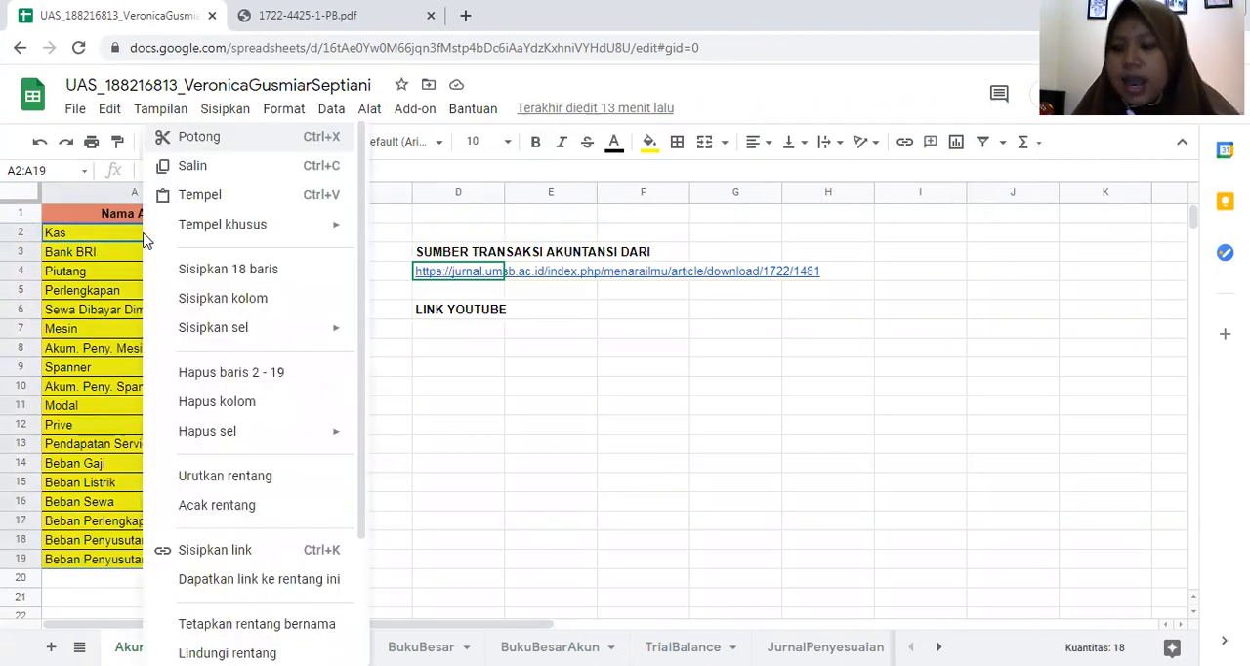
scroll(237, 332, down, 2)
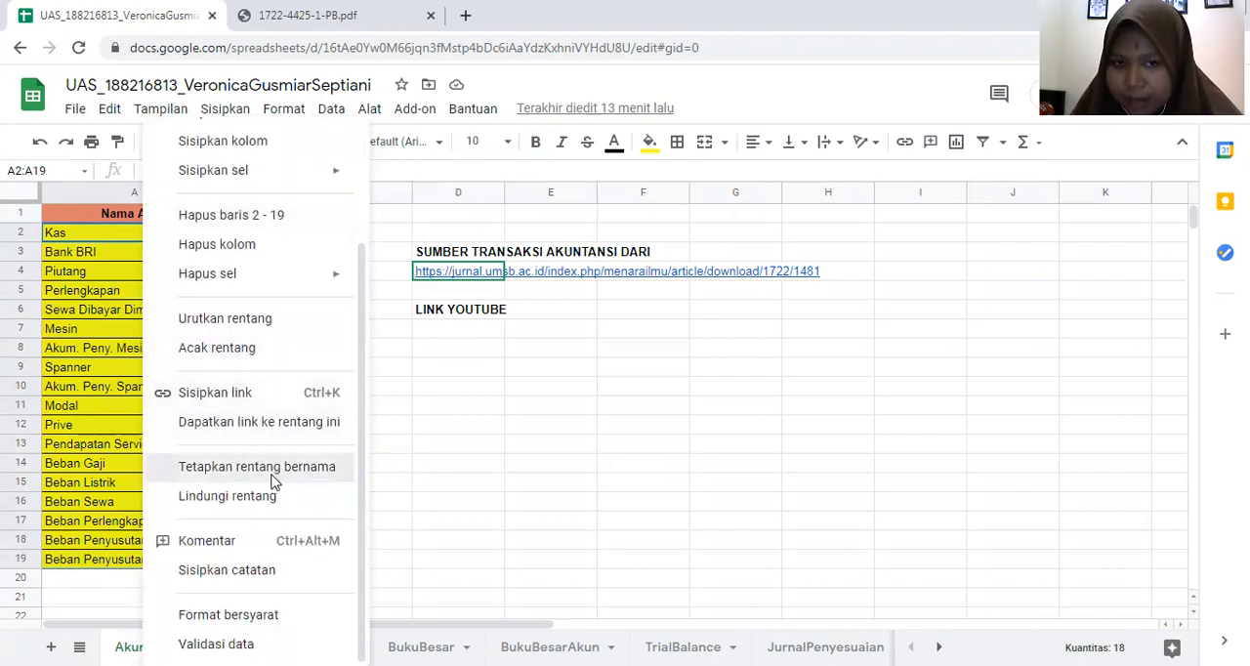
click(257, 467)
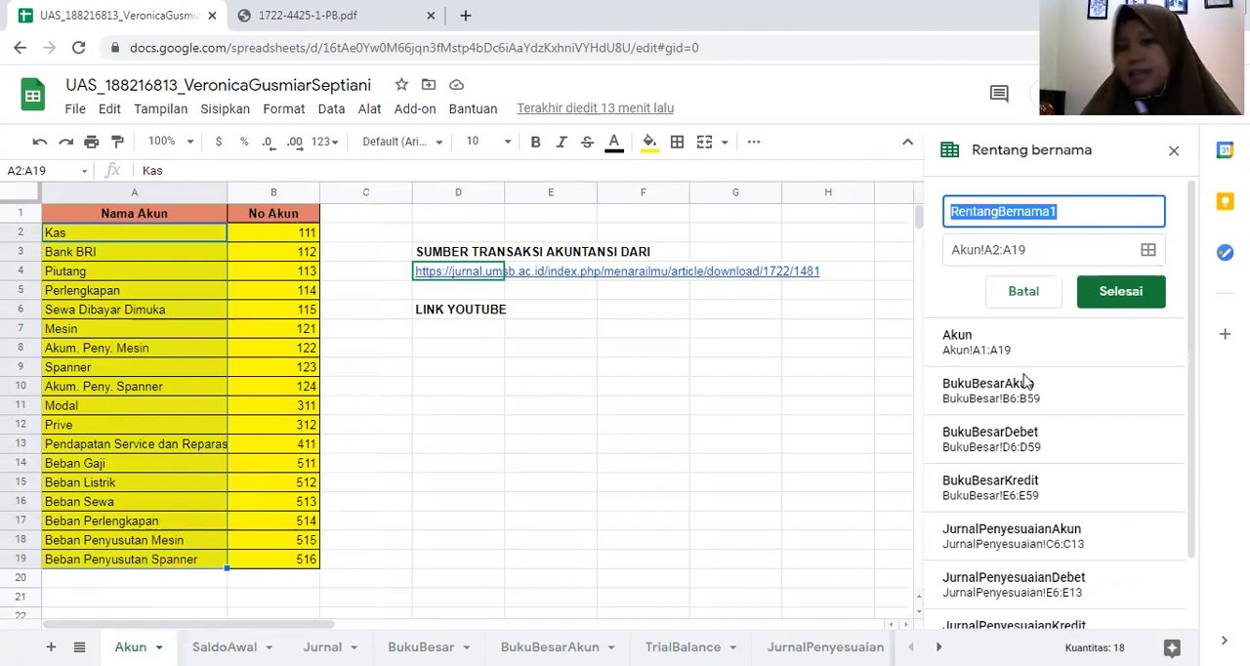
- Look through the spreadsheet's existing named ranges, including the Akun range that covers the account names
scroll(1006, 477, down, 1)
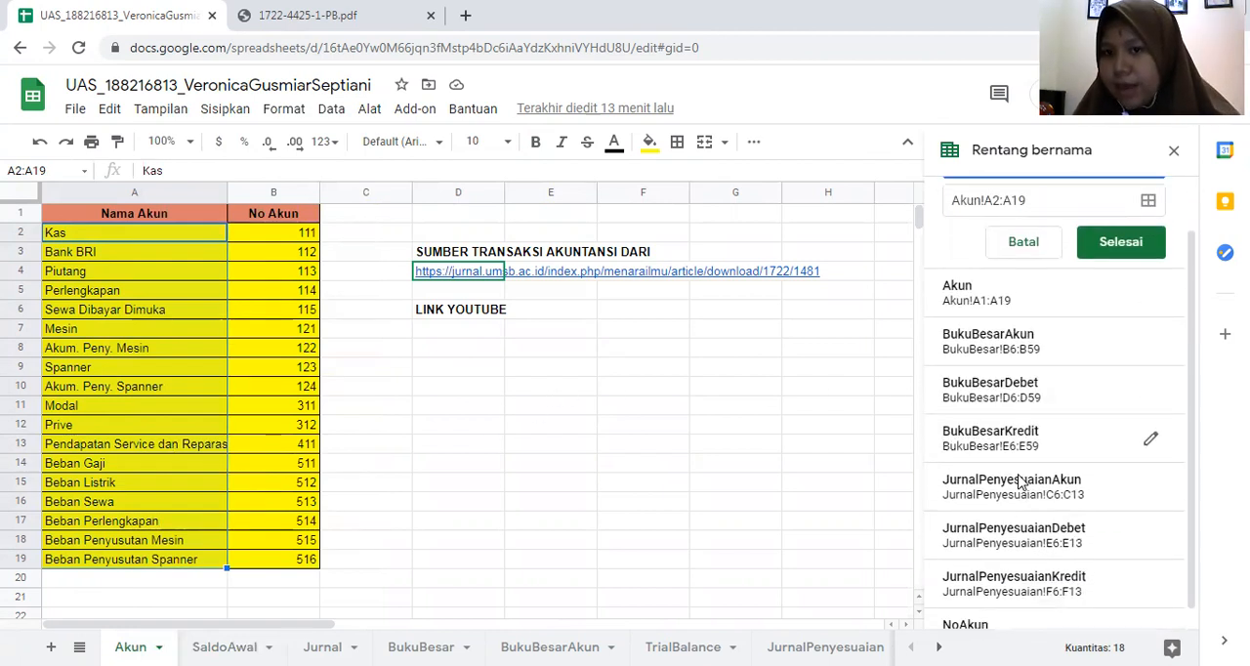
scroll(953, 371, up, 1)
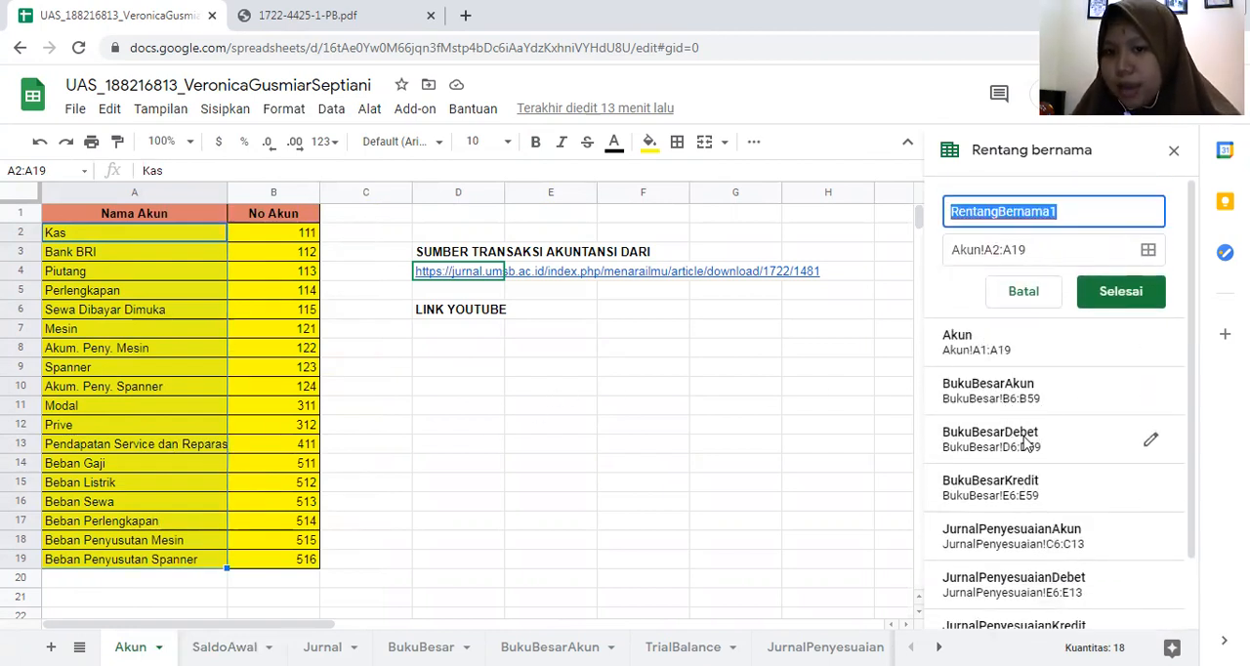
scroll(1021, 489, down, 1)
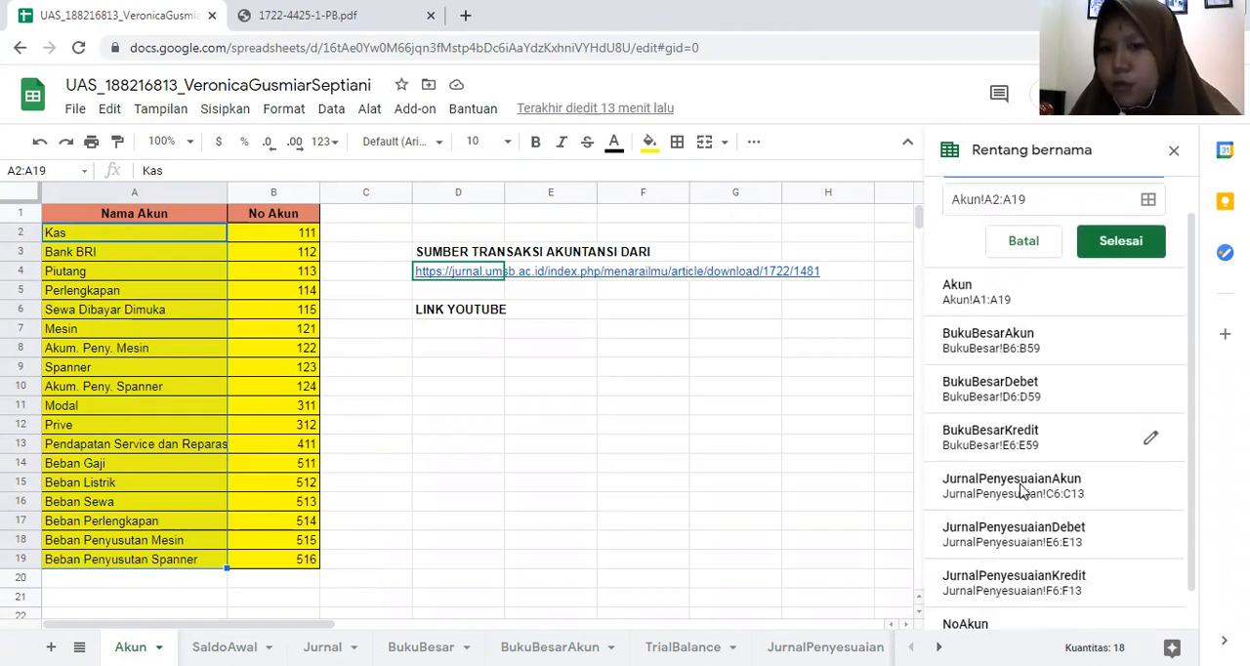
scroll(1012, 459, up, 1)
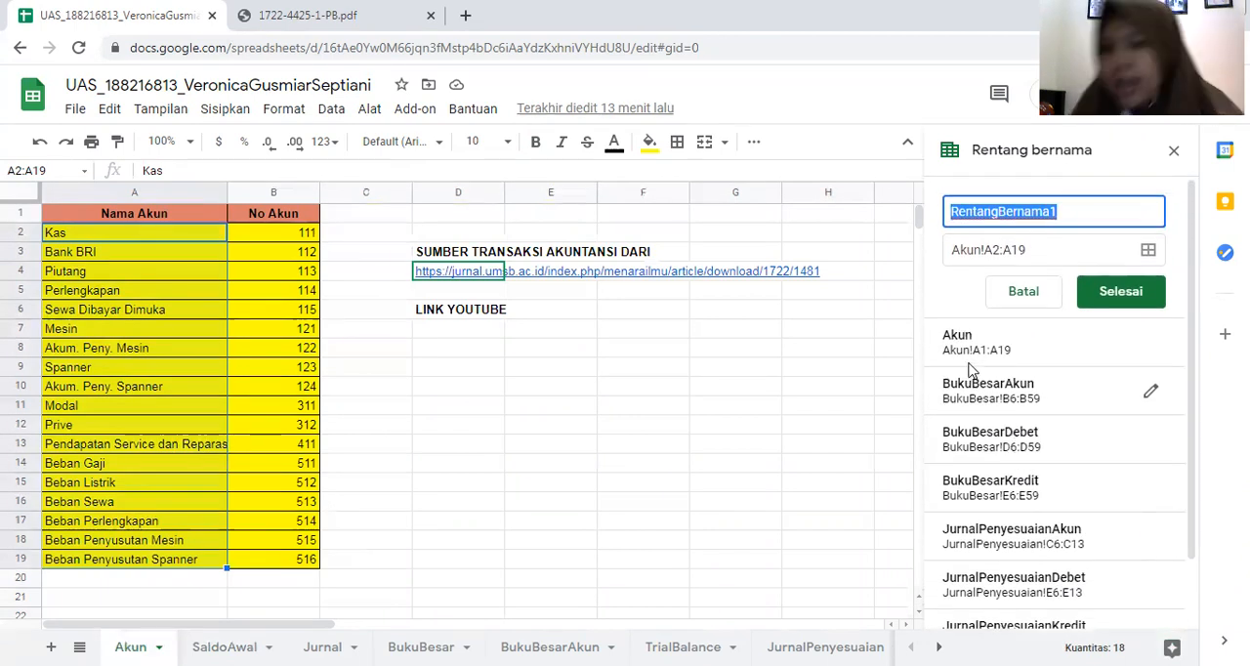
click(494, 411)
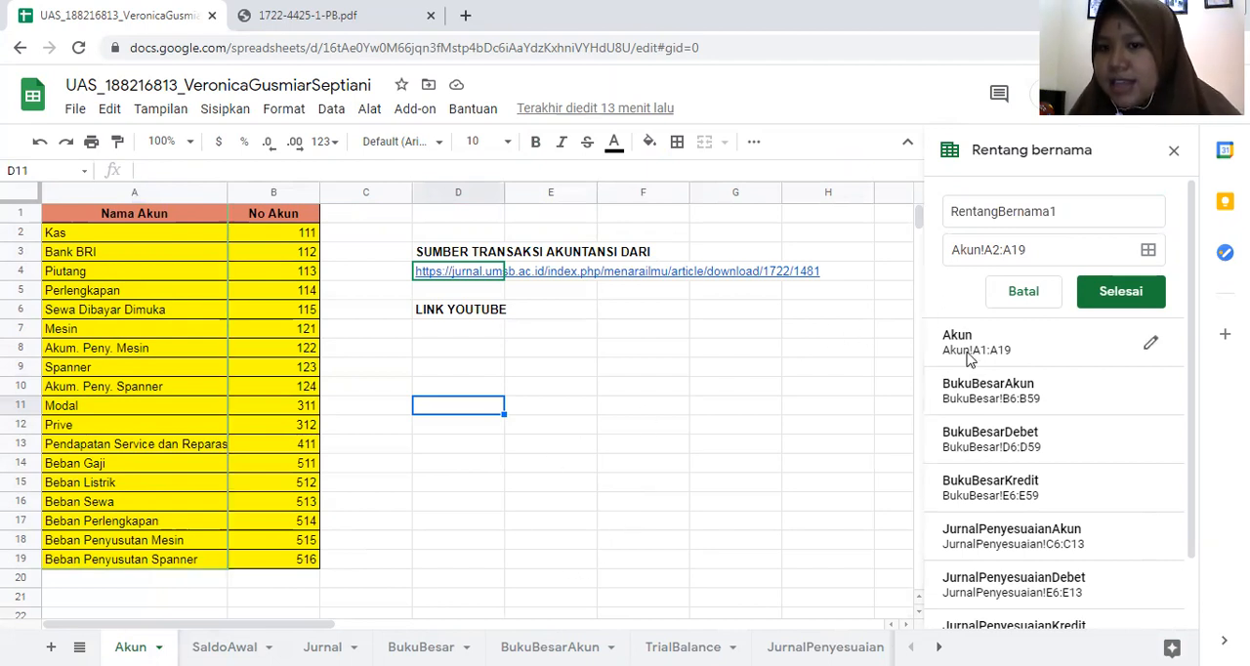
- Go to the SaldoAwal sheet and view the account choices offered for cell C6, keeping Kas
click(224, 646)
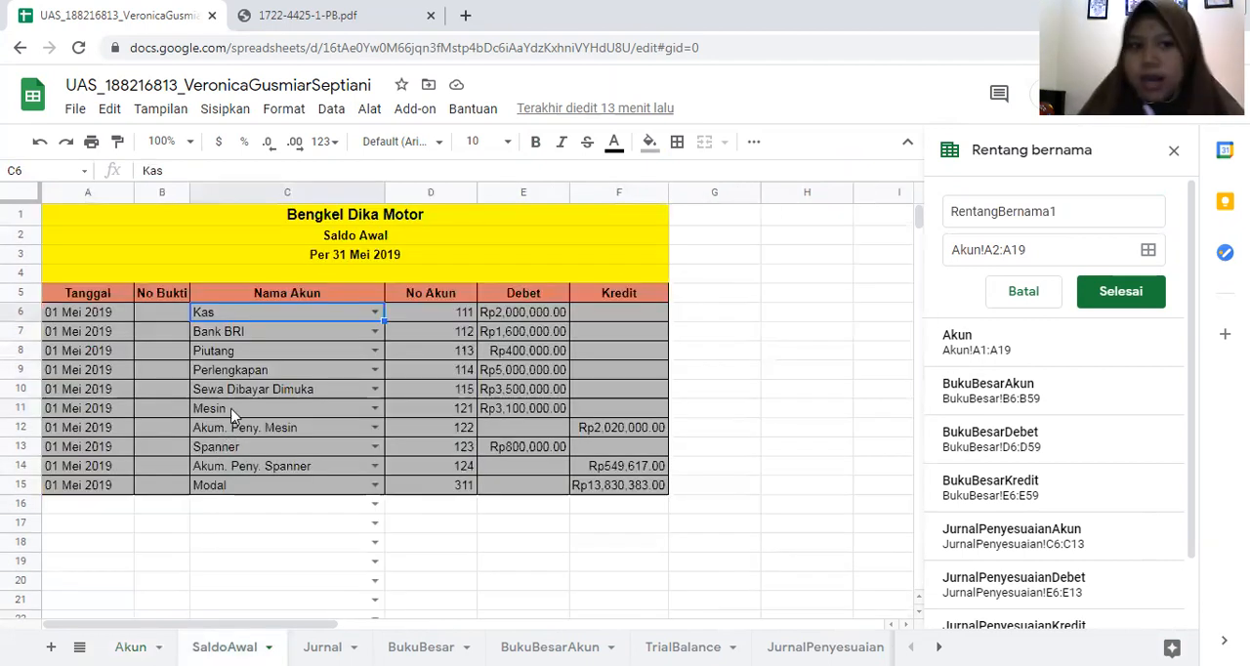
click(375, 314)
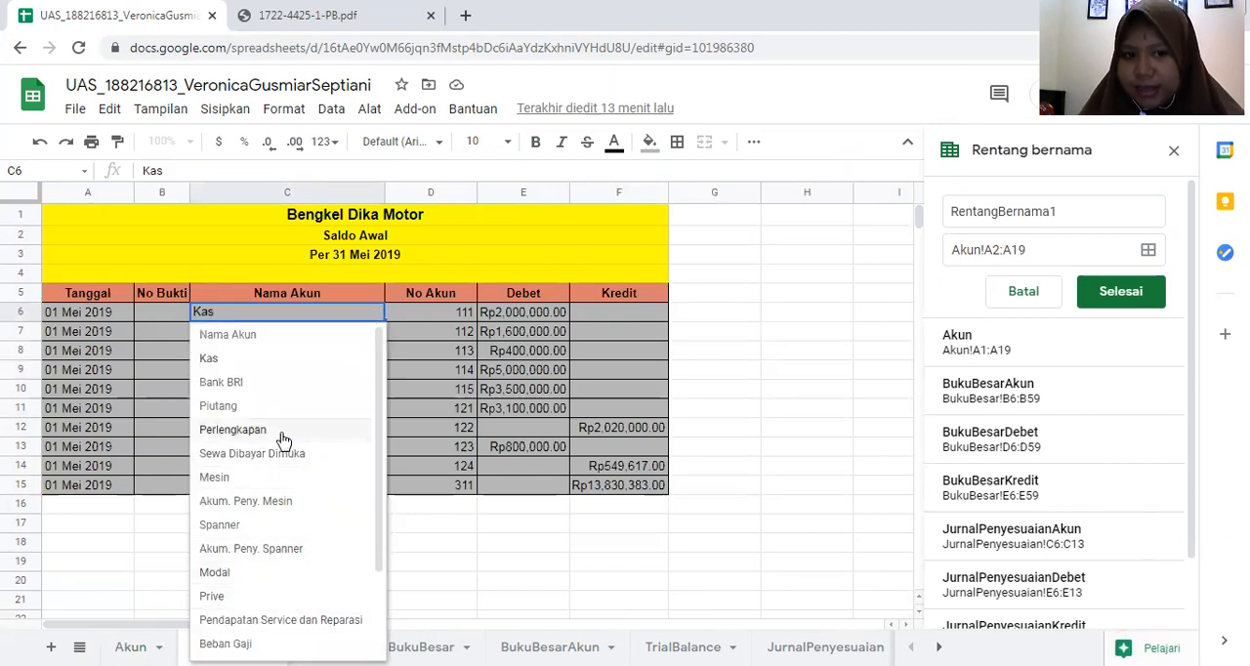
click(467, 549)
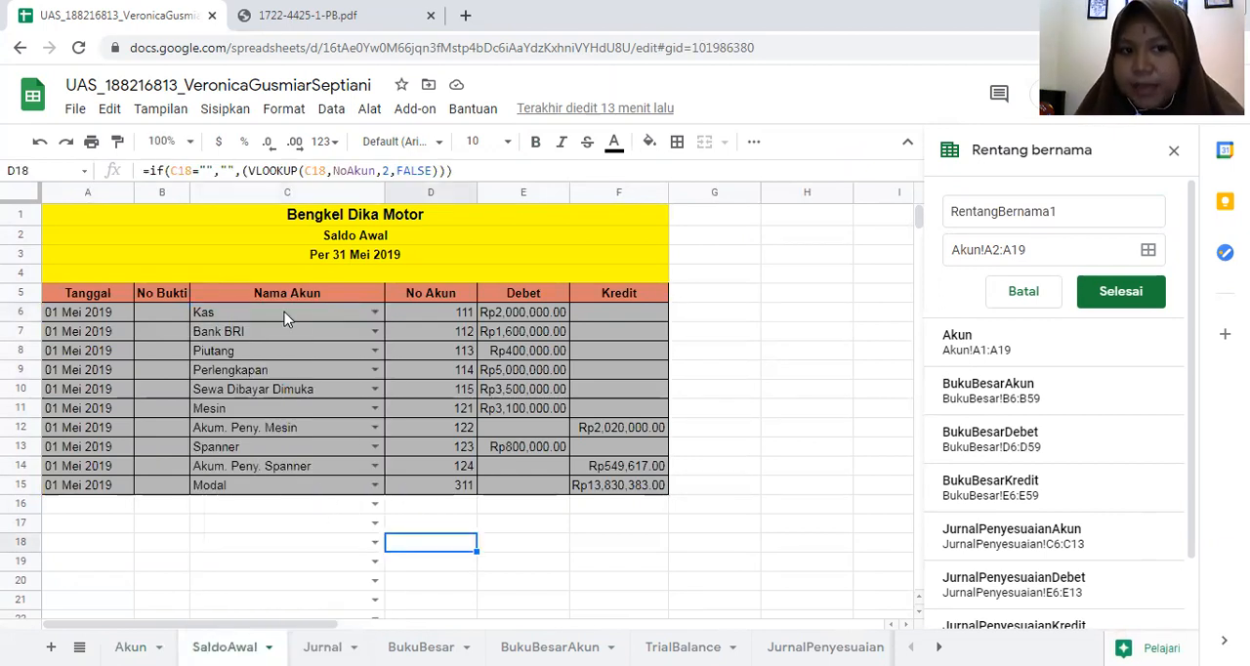
- Inspect the data validation rule of the Kas cell C6 on SaldoAwal and close it without changes
click(303, 315)
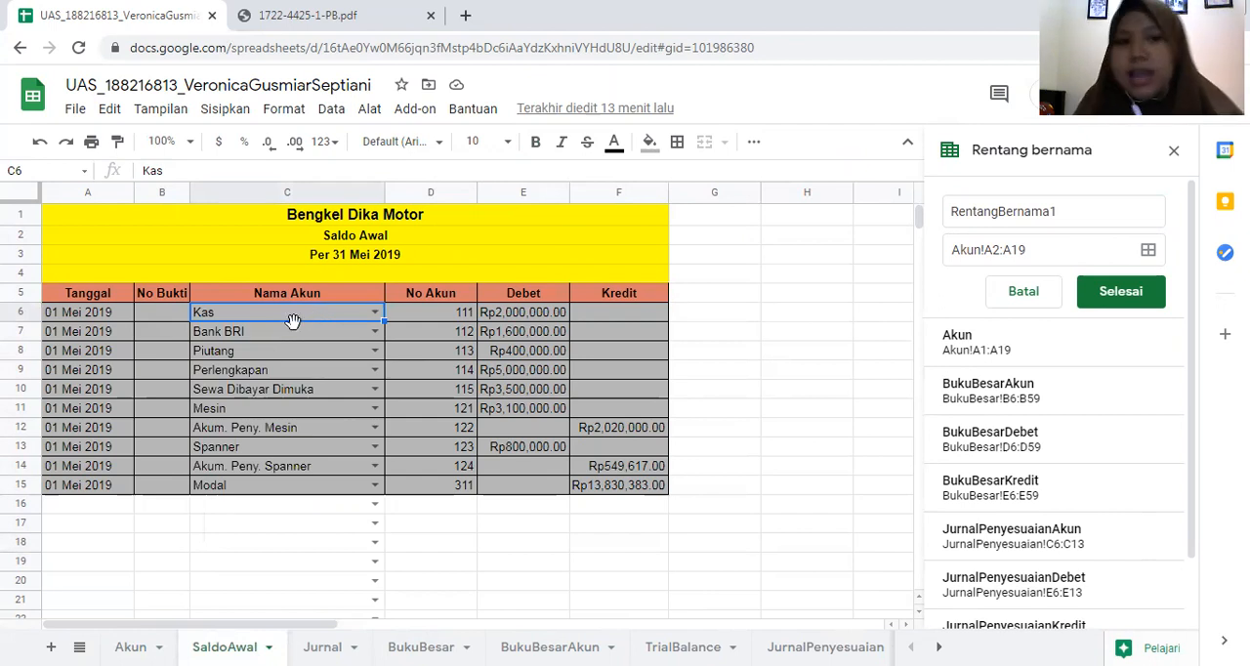
right_click(295, 316)
scroll(407, 586, down, 3)
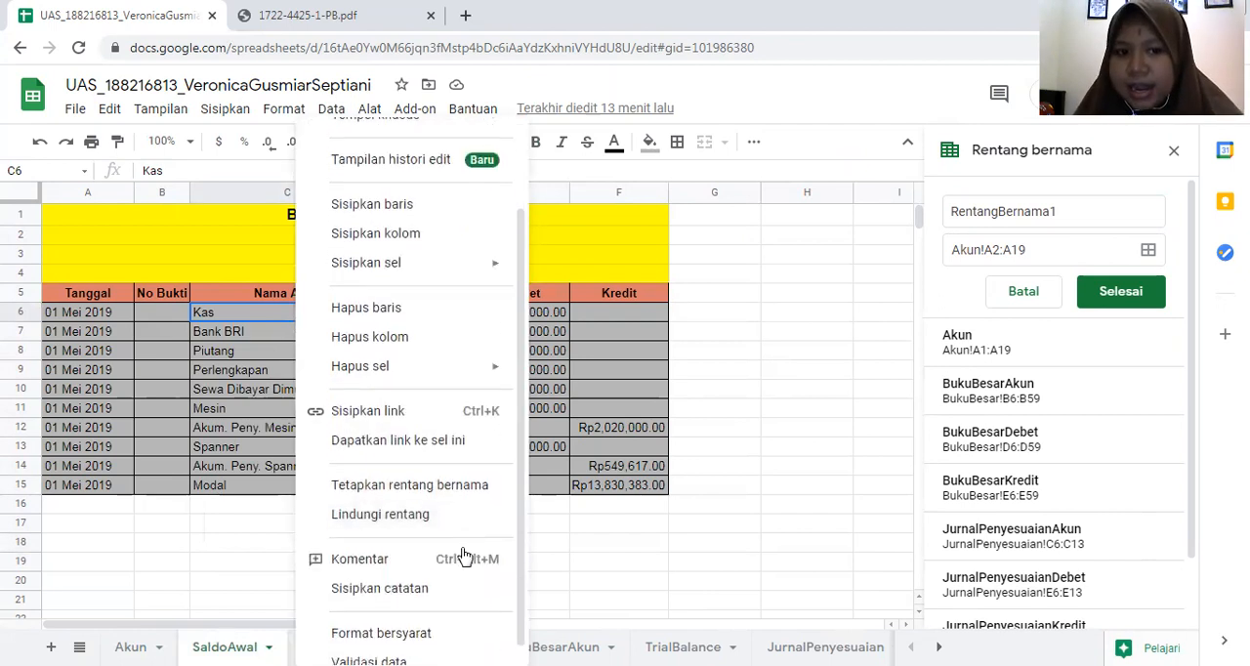
click(407, 642)
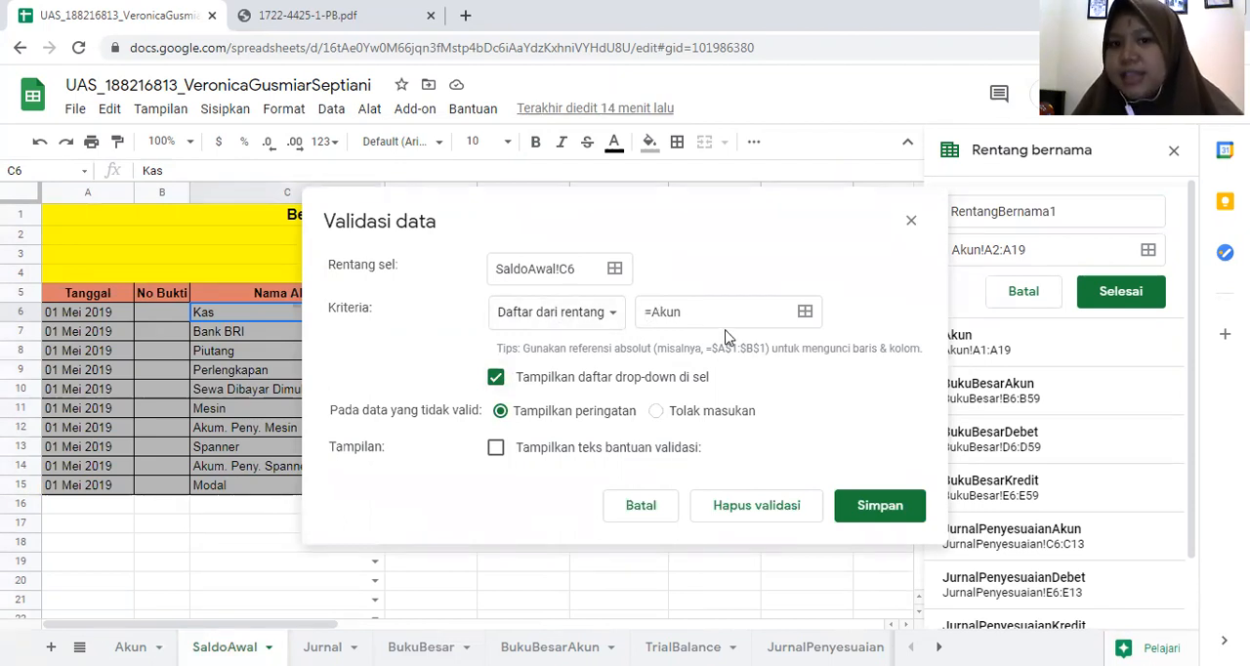
click(910, 224)
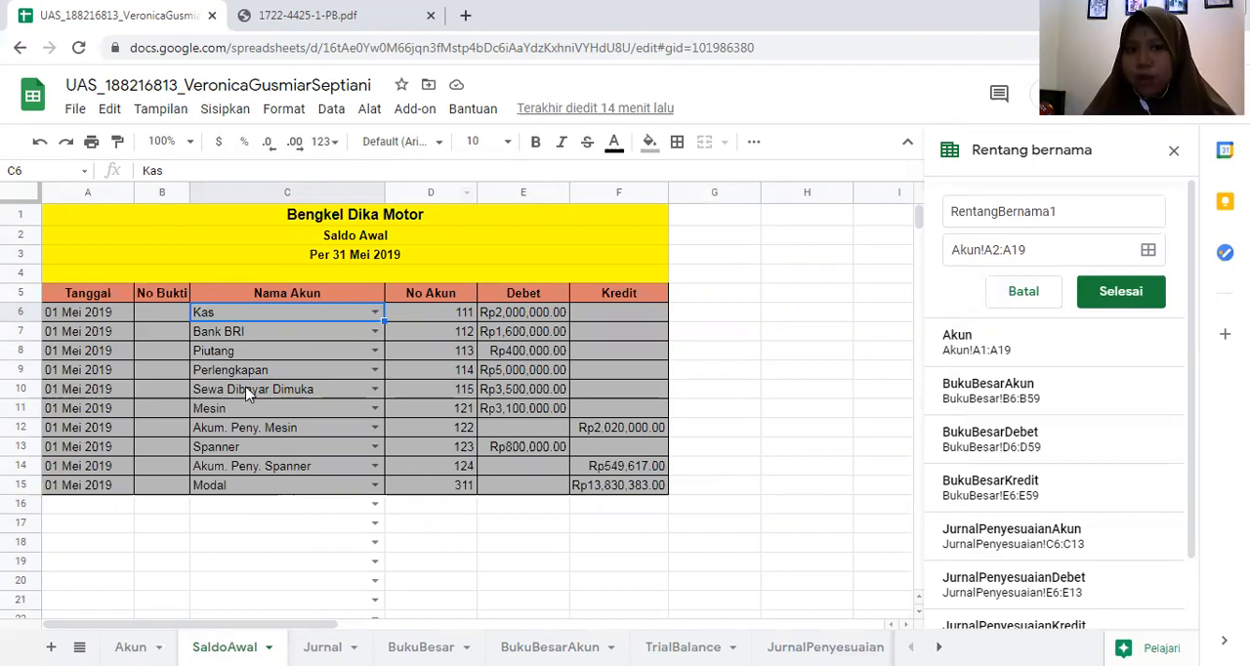
- Start a named range for the account numbers in B2:B20 on the Akun sheet and look up the existing NoAkun range
click(442, 305)
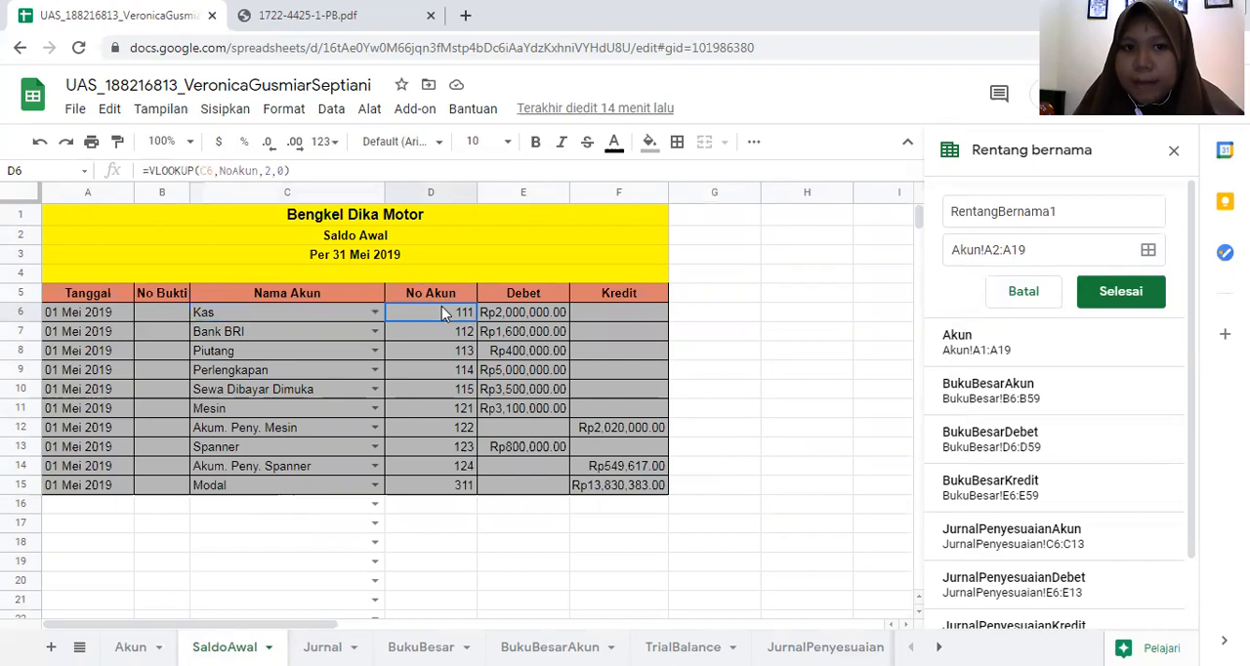
click(130, 647)
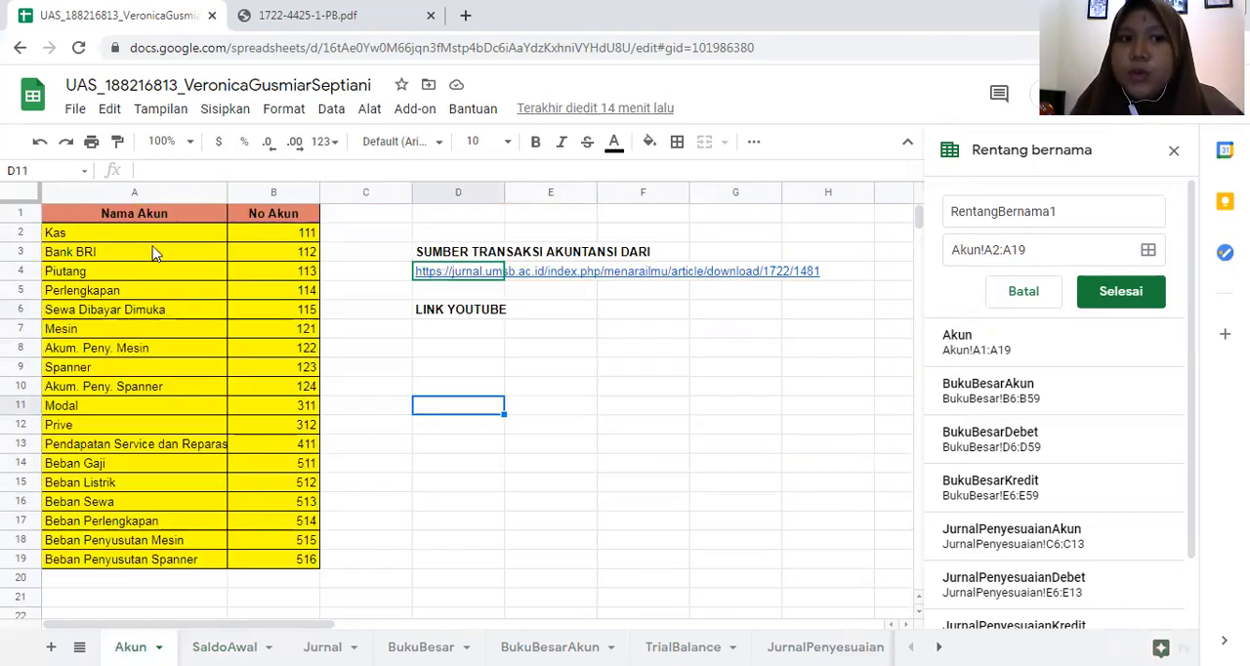
drag(257, 238, 306, 581)
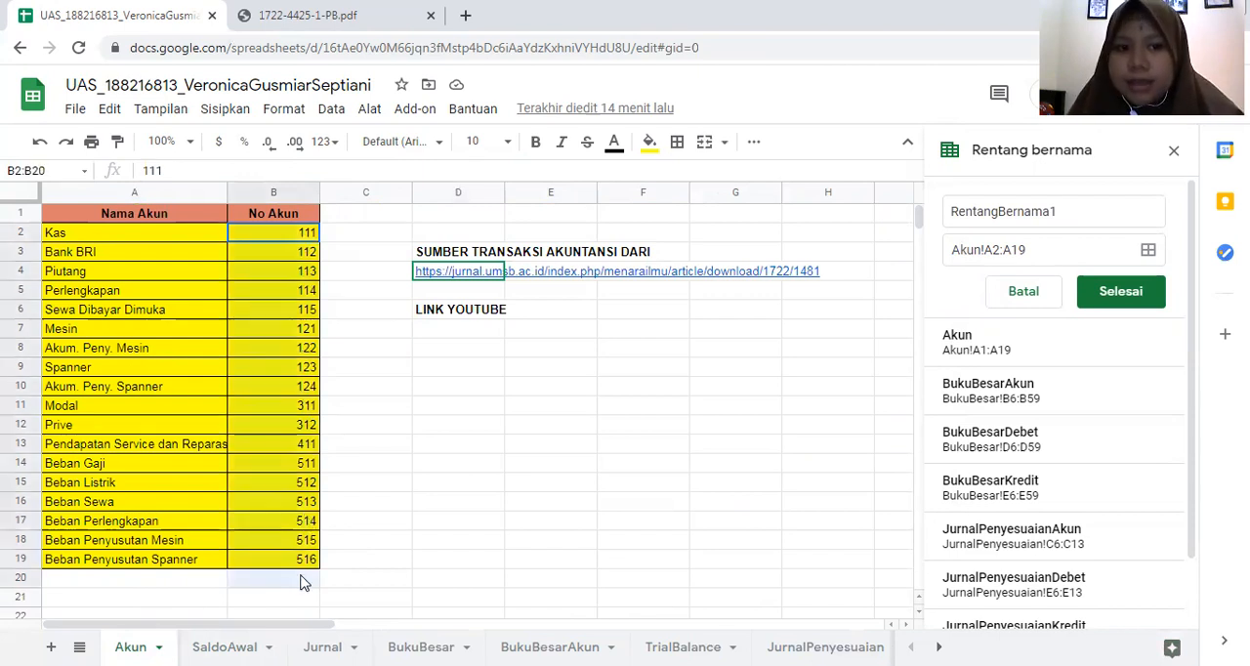
right_click(303, 264)
scroll(417, 411, down, 1)
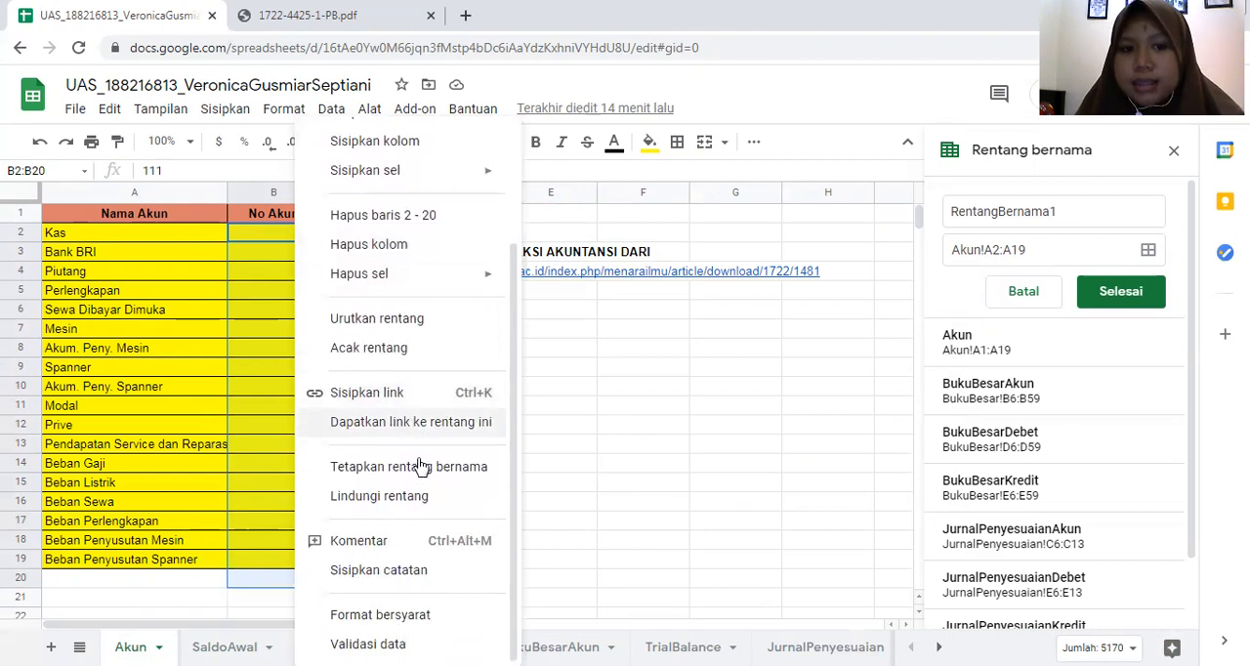
click(421, 469)
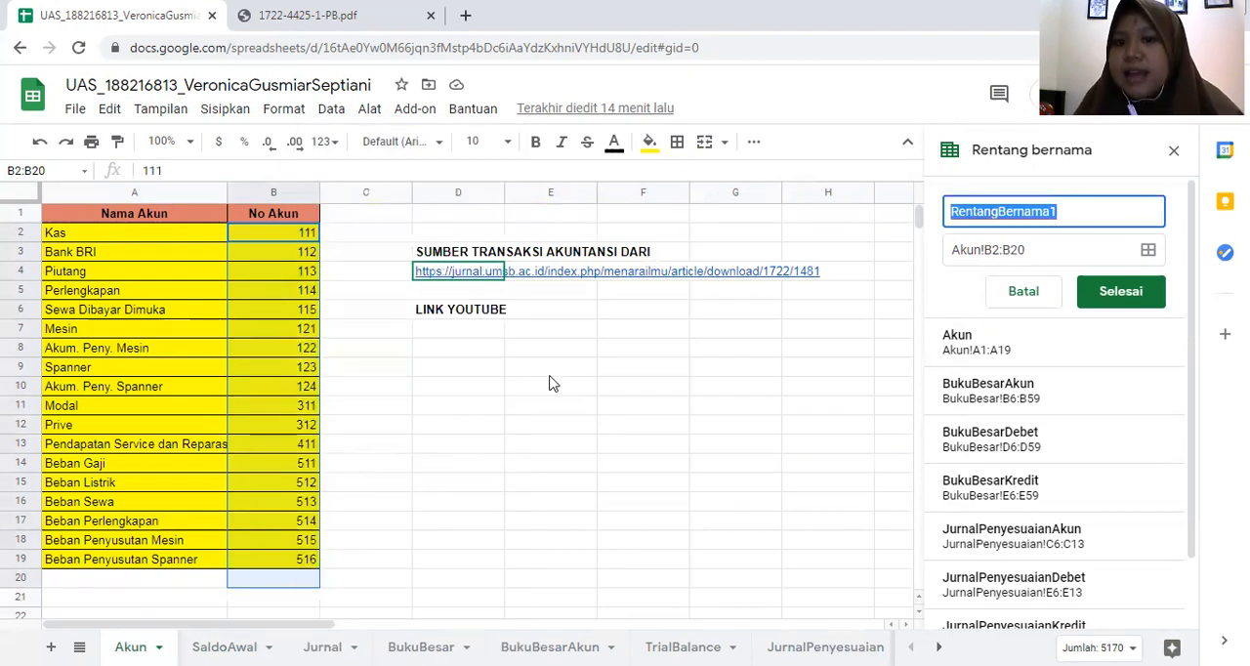
scroll(1061, 502, down, 2)
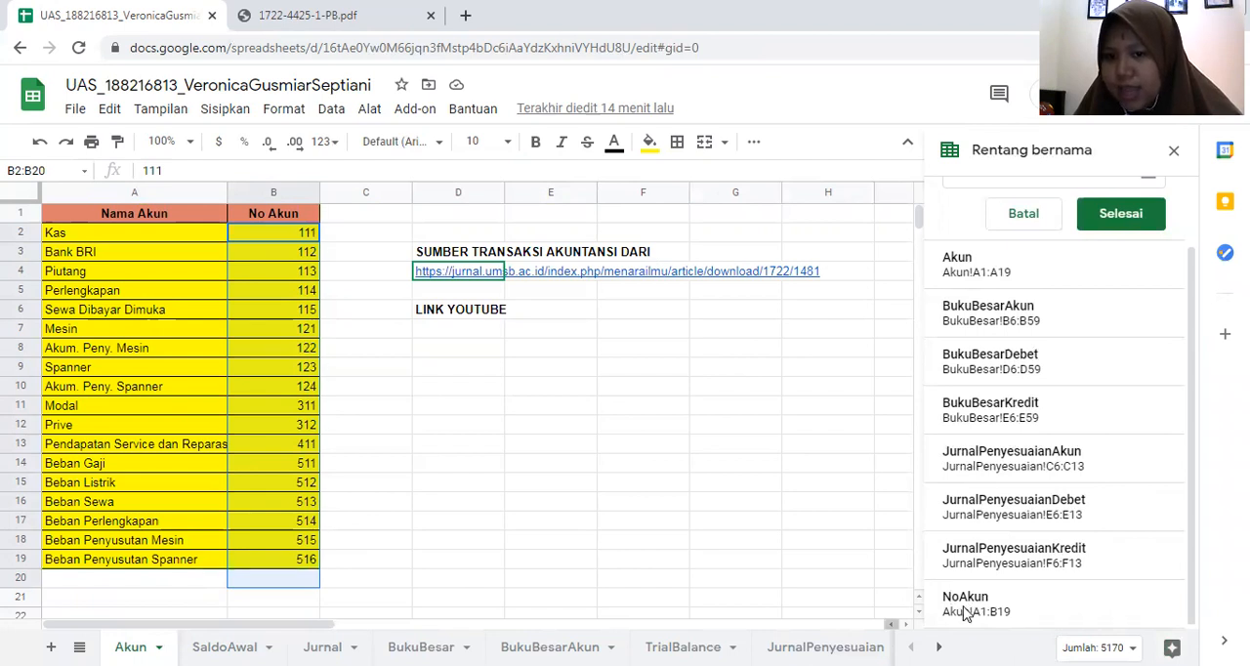
click(574, 464)
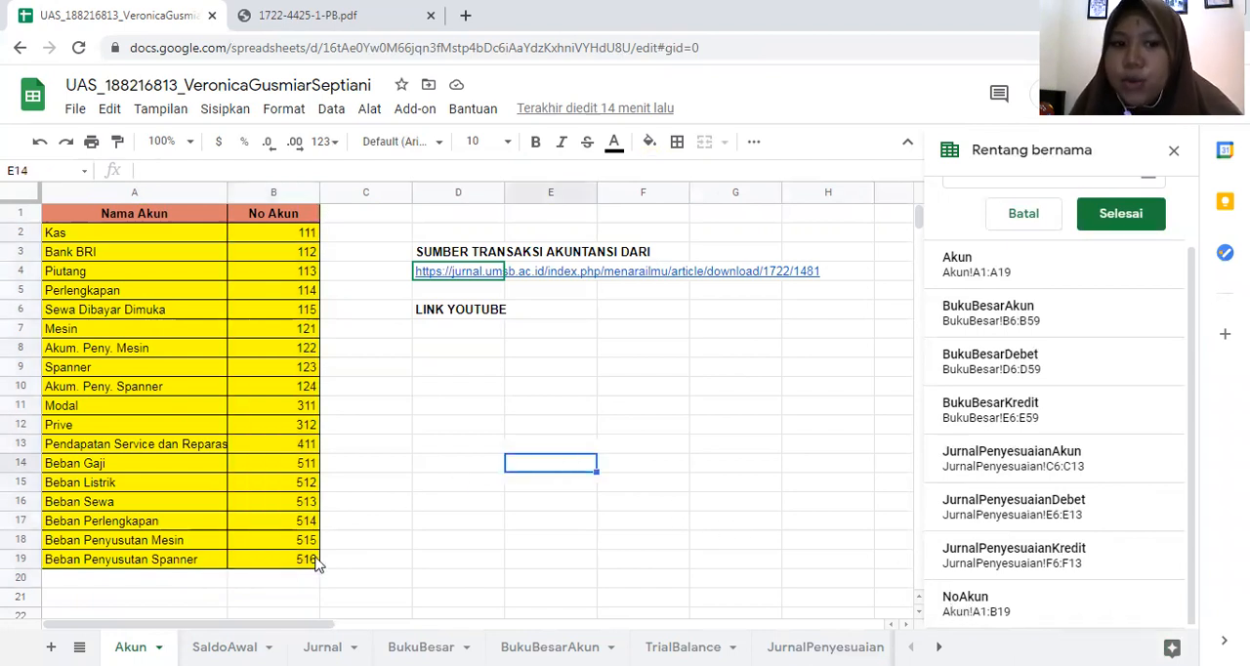
- Check the data validation settings of the account number cell D6 on SaldoAwal and close them without changes
click(224, 646)
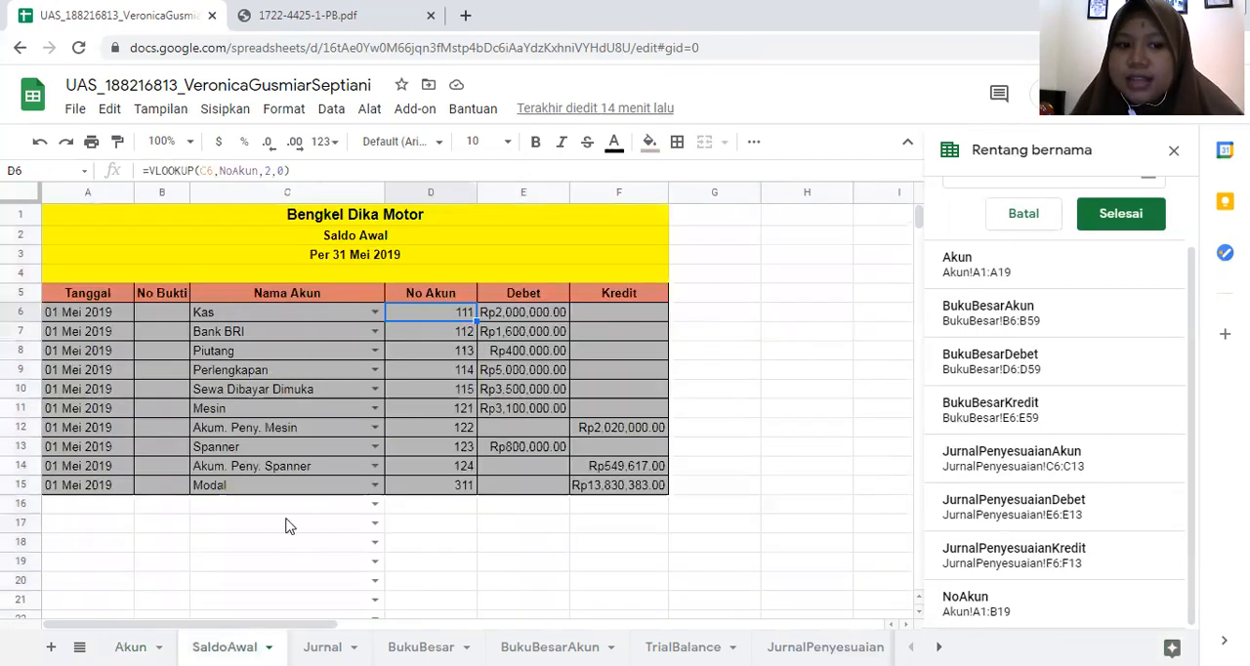
right_click(449, 322)
scroll(558, 426, down, 1)
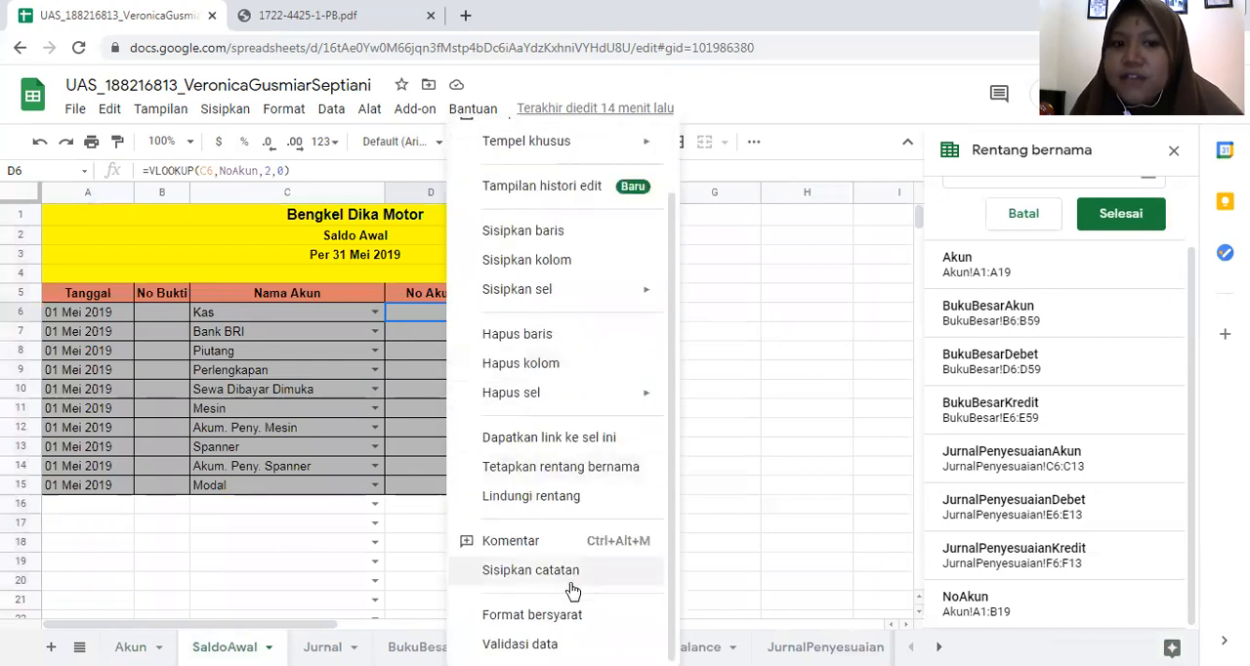
click(519, 643)
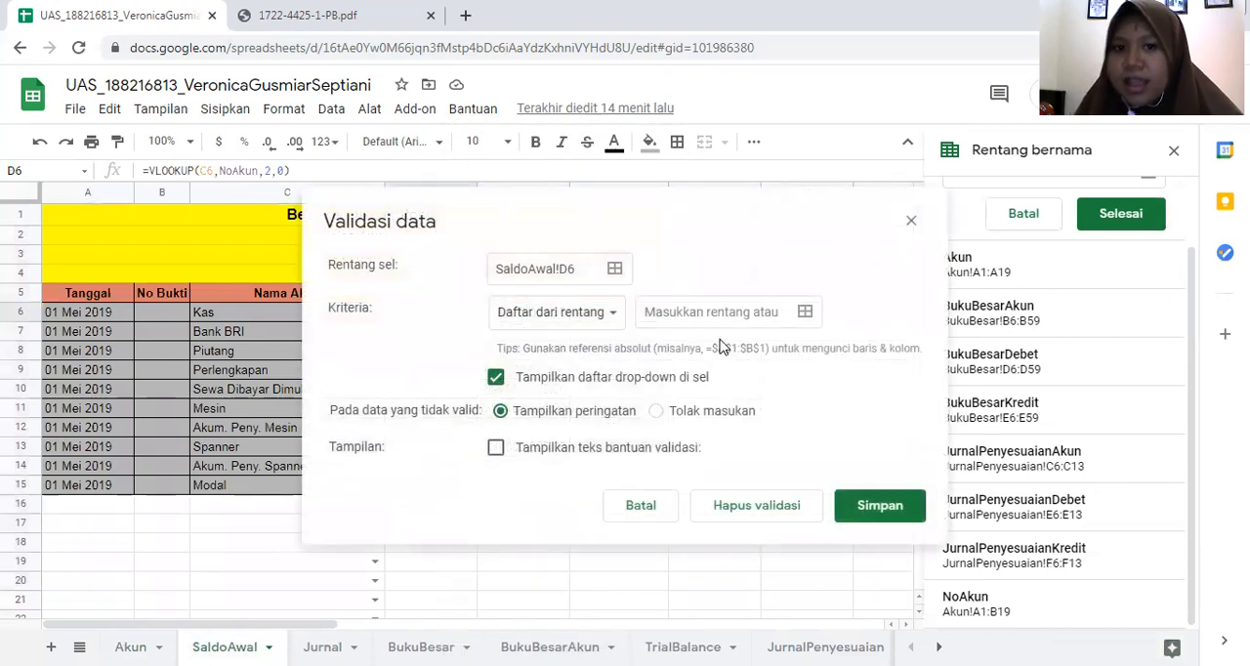
click(912, 221)
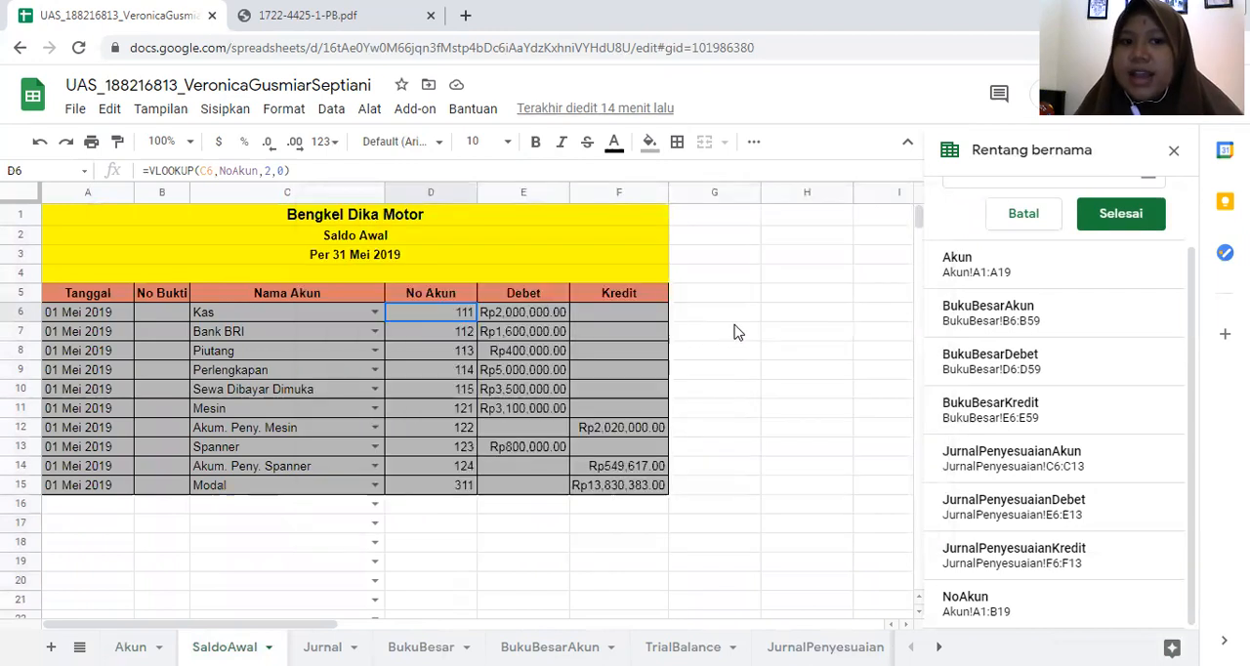
- Examine the VLOOKUP formula that fetches the account number for Kas in cell D6
click(769, 259)
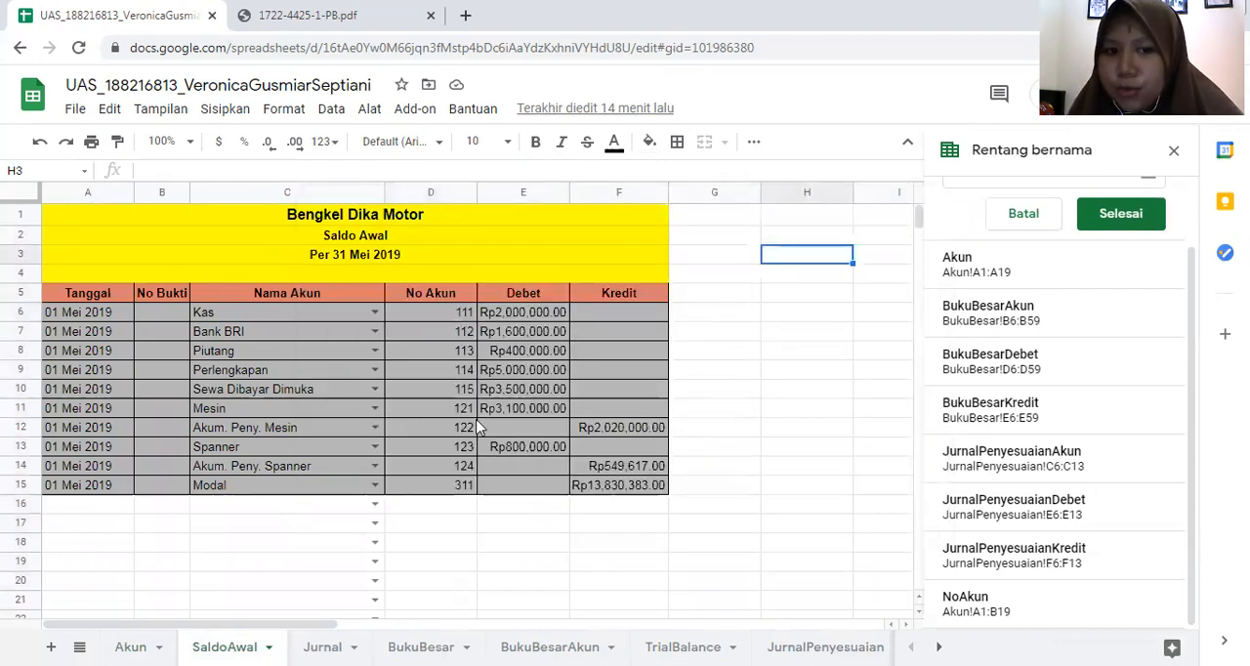
click(467, 314)
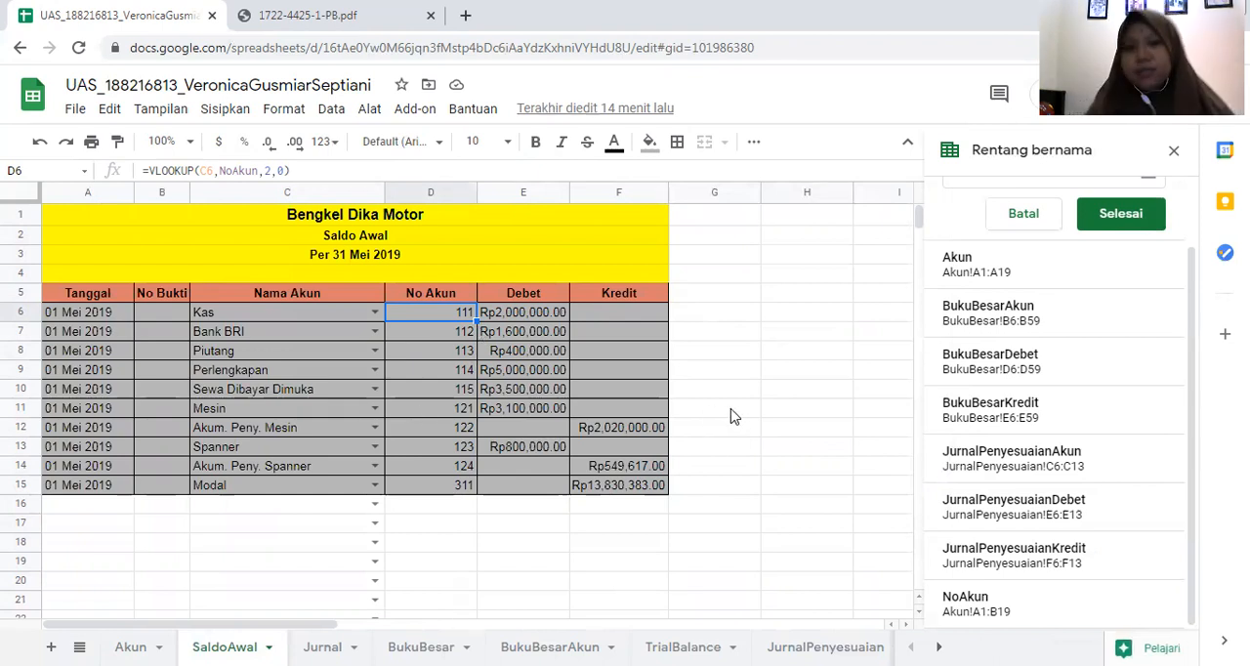
click(737, 414)
click(427, 316)
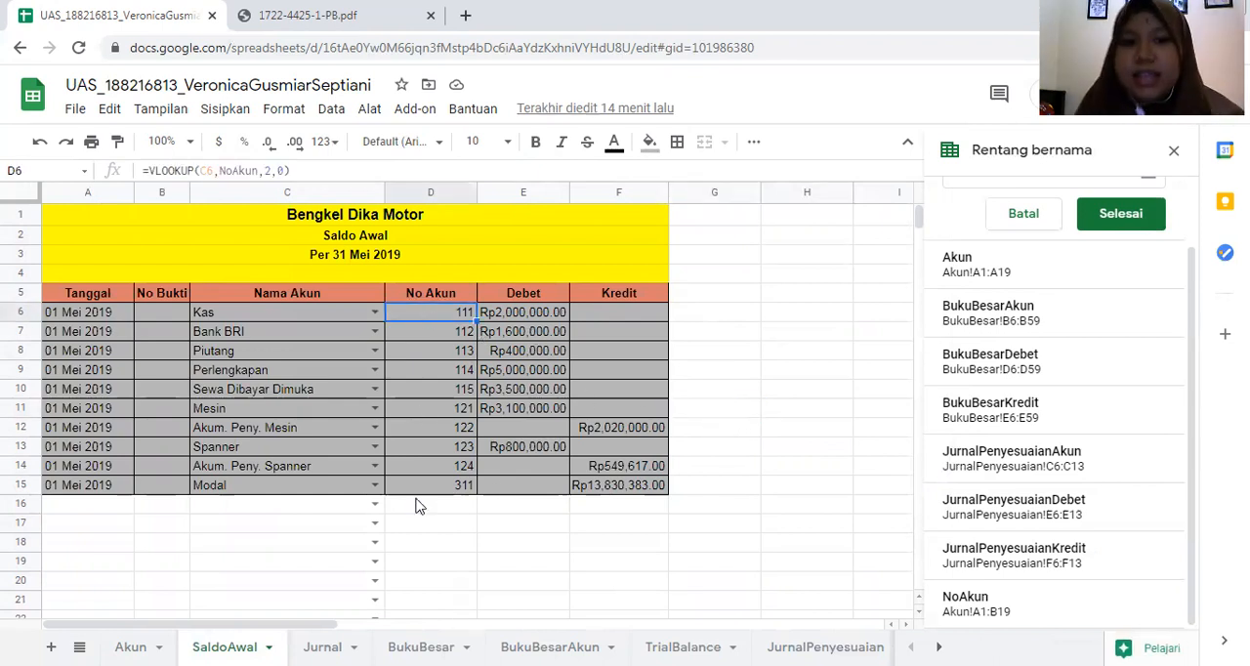
- Open the Jurnal sheet and consult the Jurnal Umum table on page 5 of 1722-4425-1-PB.pdf as the source of its entries
click(322, 646)
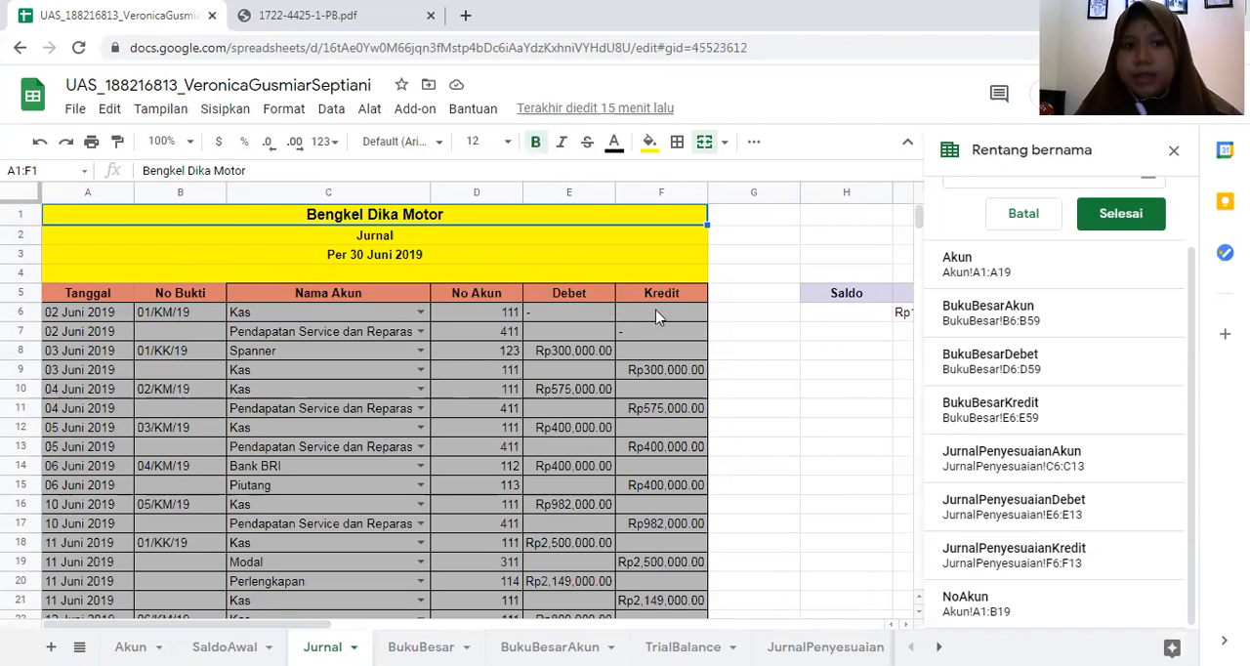
click(119, 319)
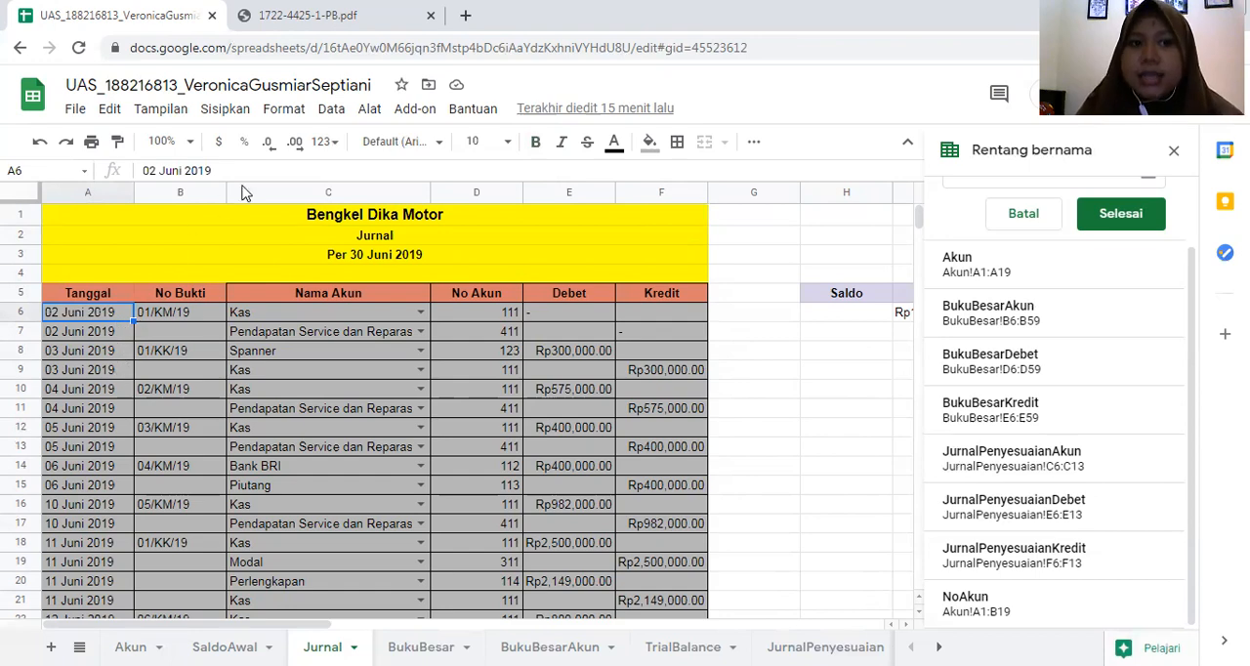
click(307, 15)
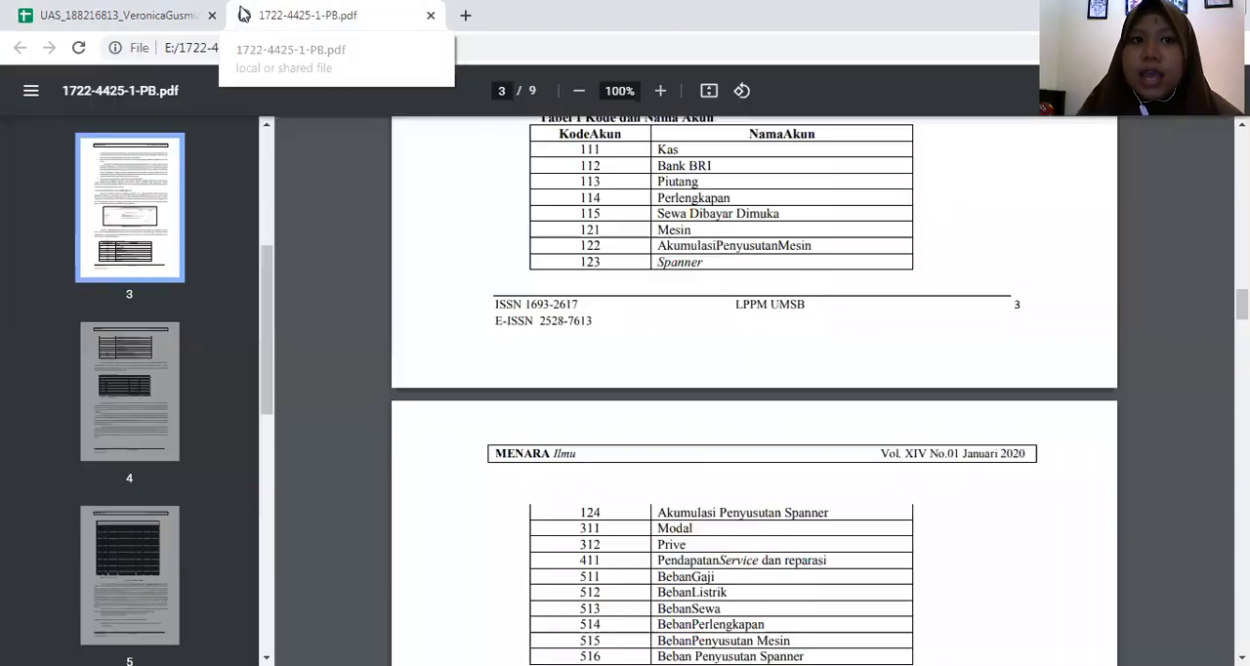
scroll(500, 281, down, 7)
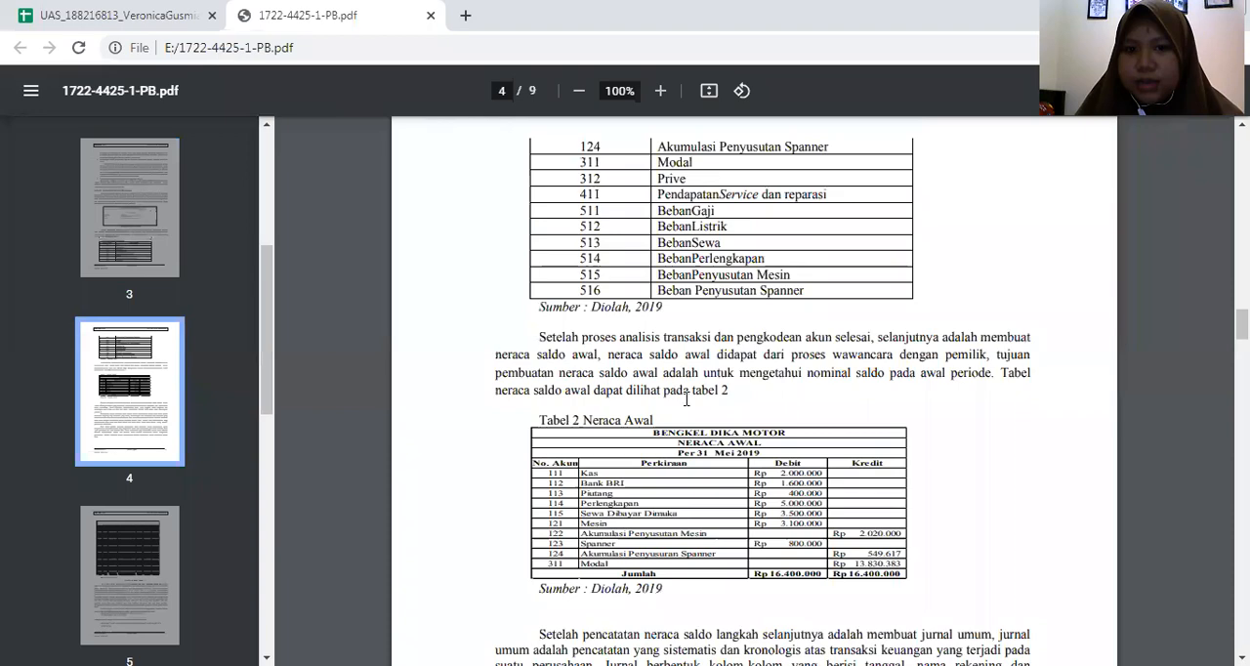
scroll(689, 412, down, 8)
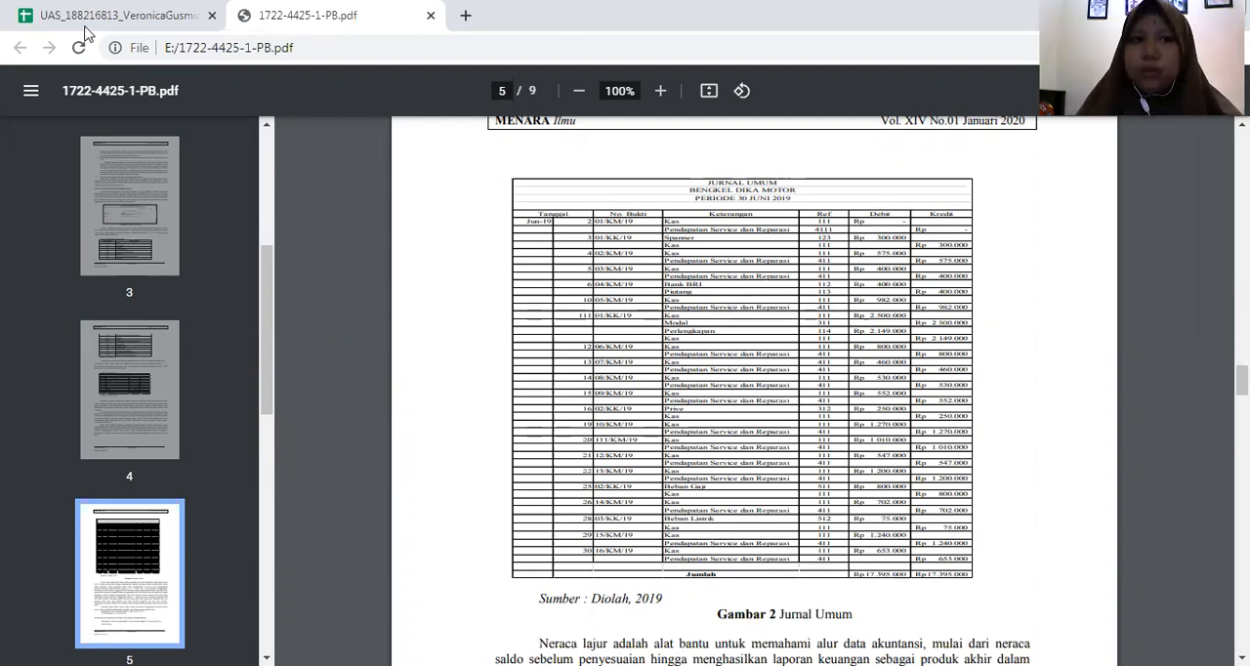
click(153, 19)
- Examine how the VLOOKUP formula in Jurnal cell D6 uses the account name in C6 and the account list on the Akun sheet
scroll(280, 366, down, 1)
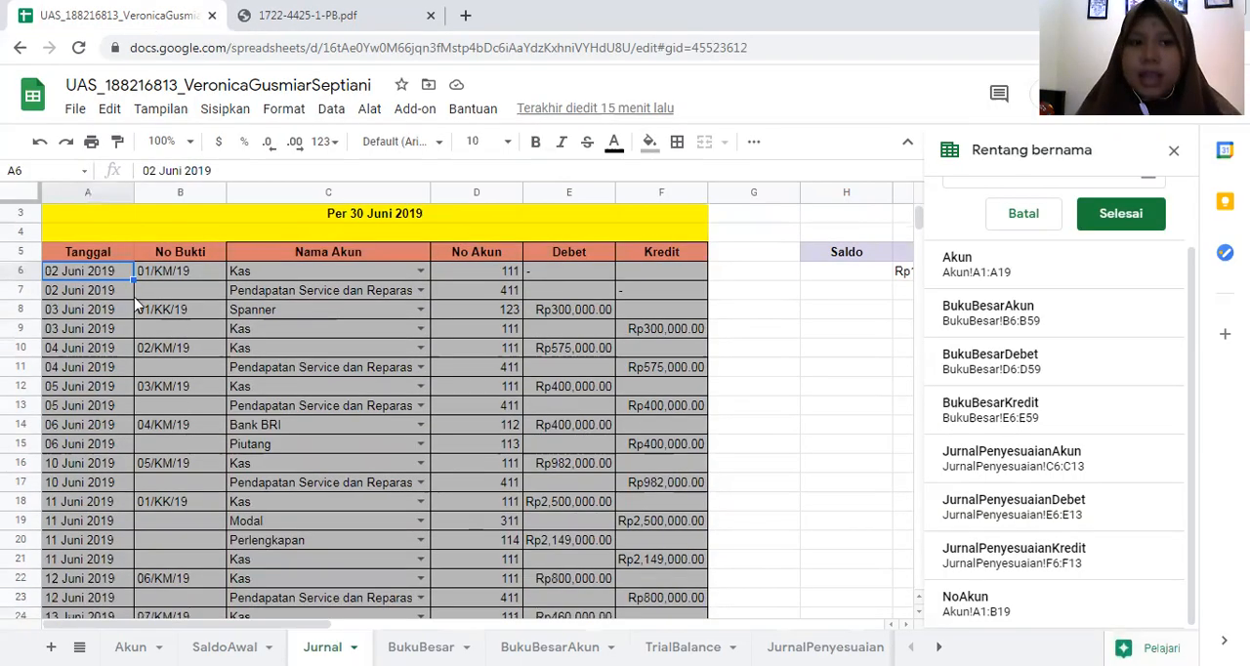
click(279, 273)
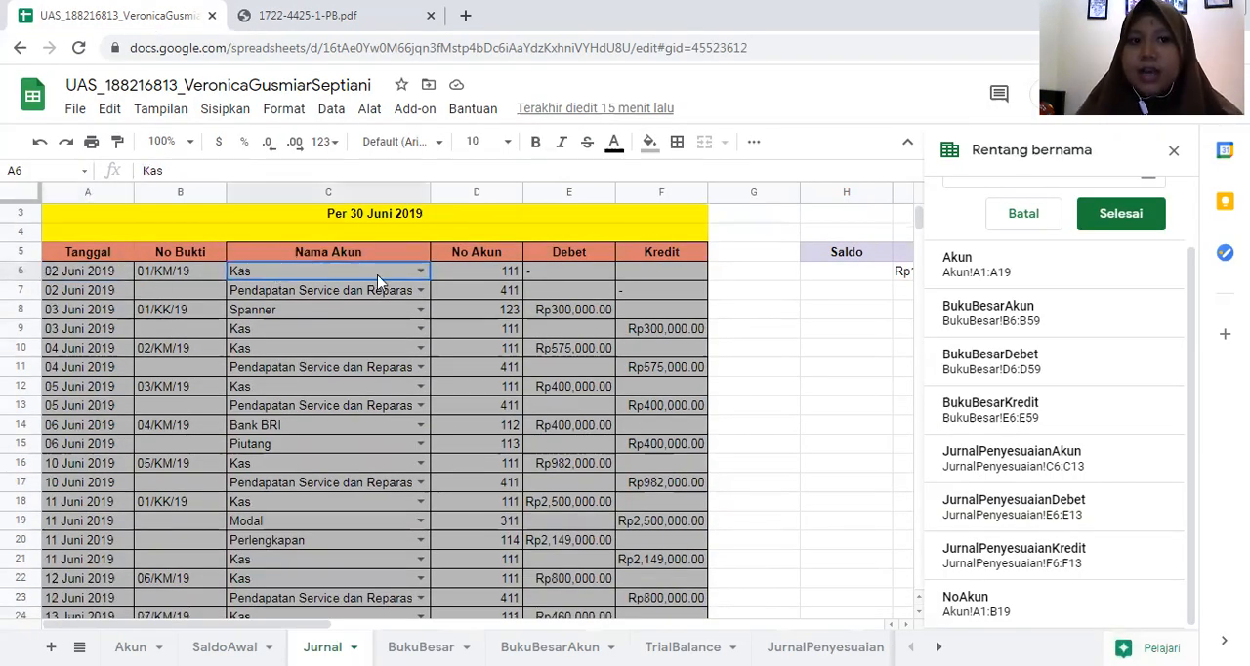
click(505, 276)
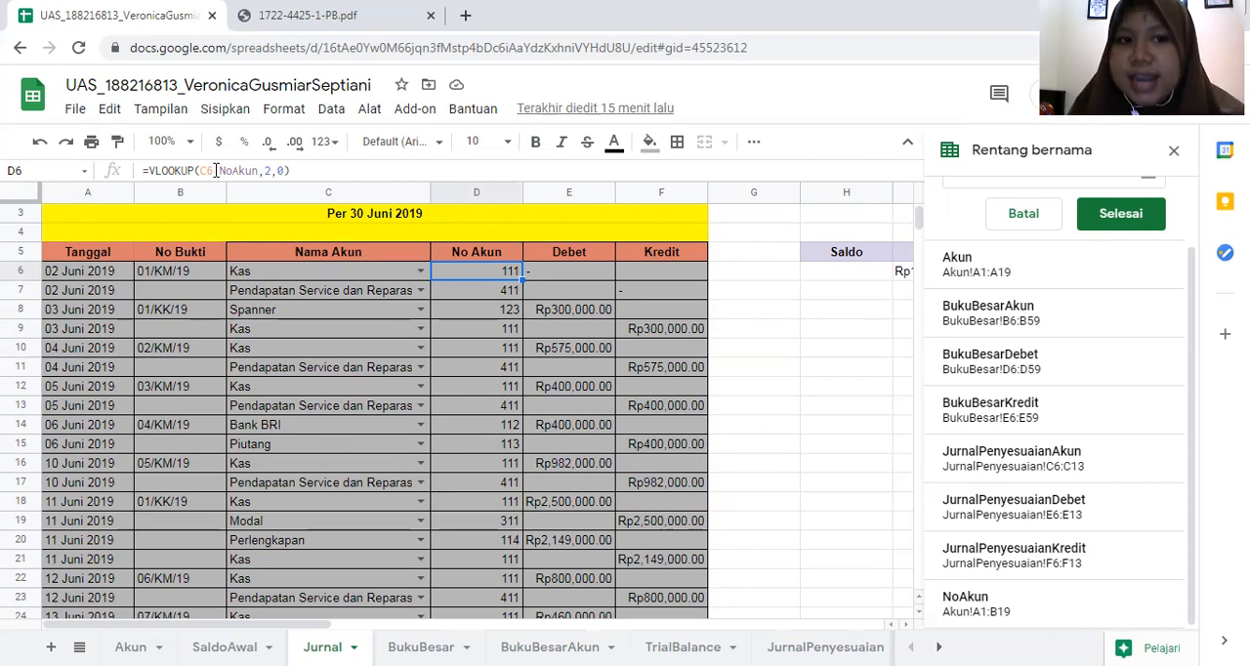
click(323, 276)
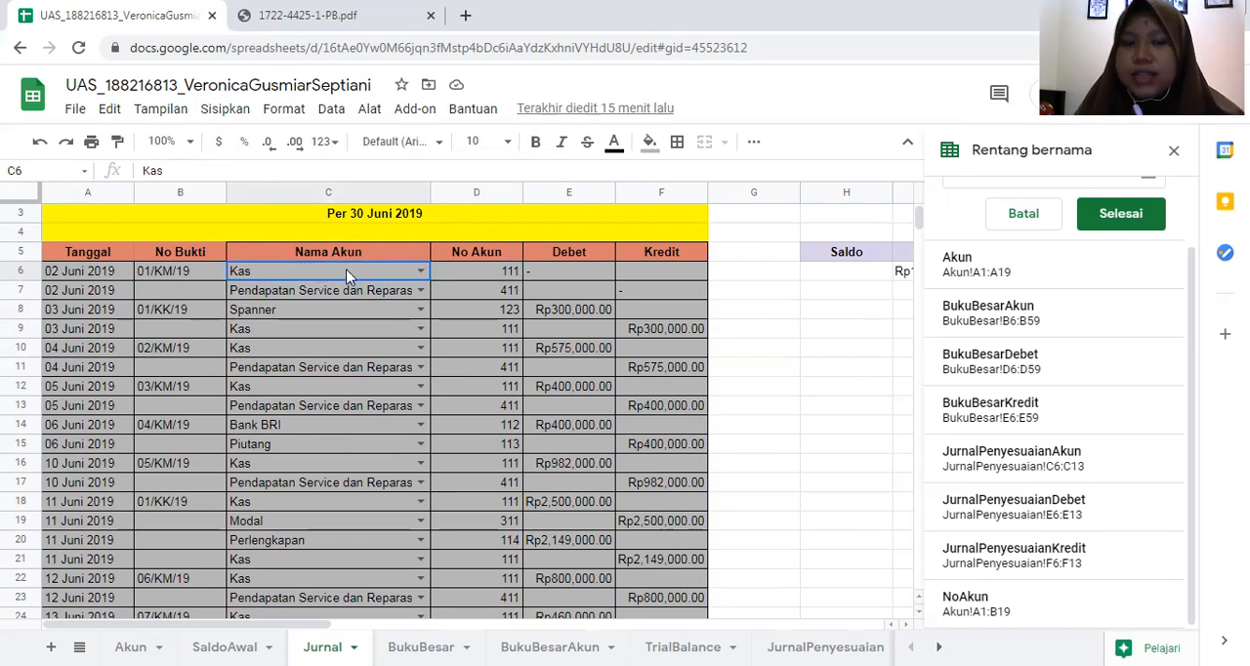
click(467, 273)
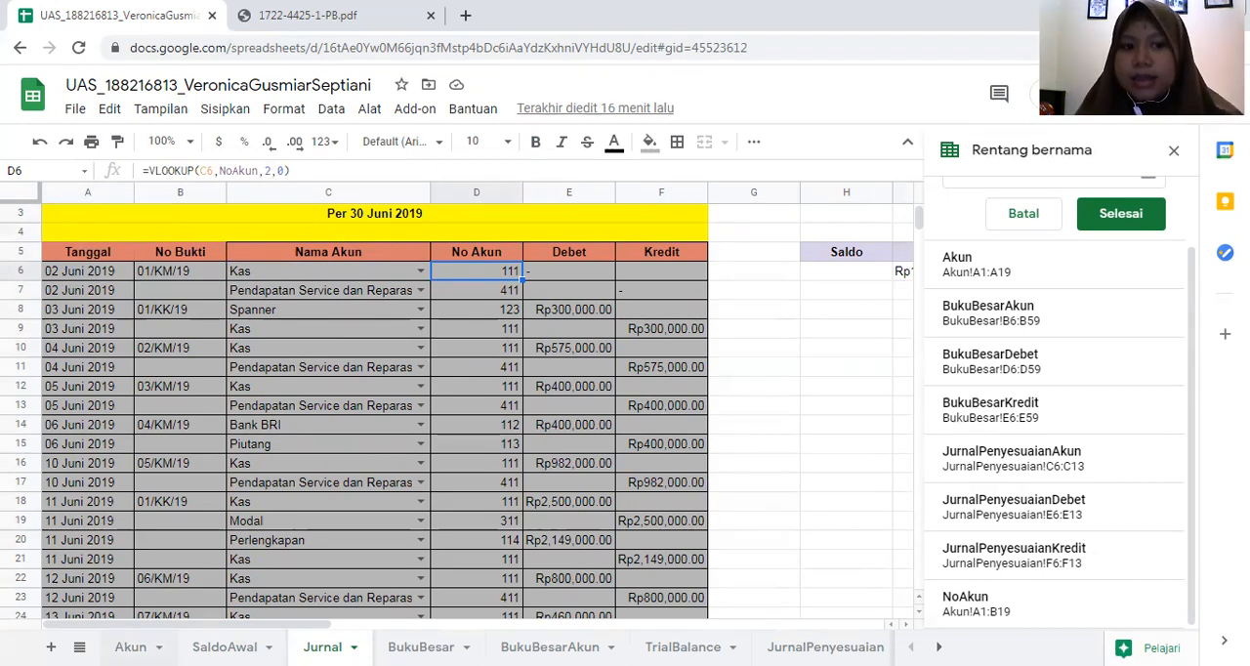
click(130, 647)
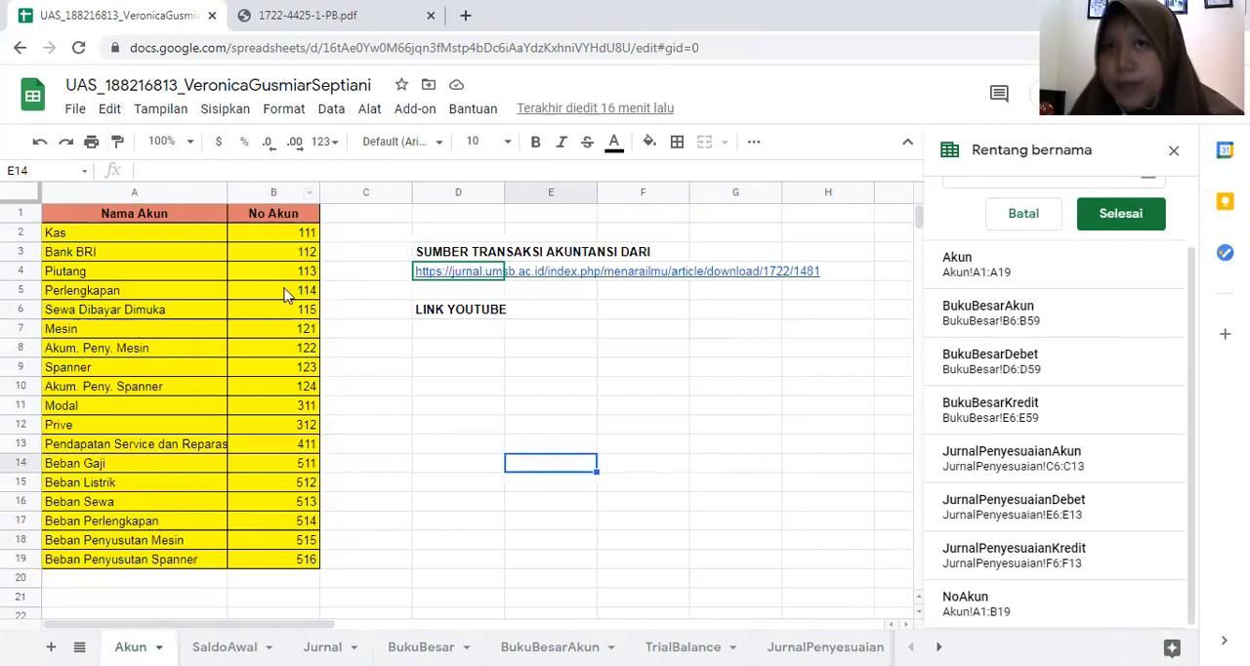
click(332, 646)
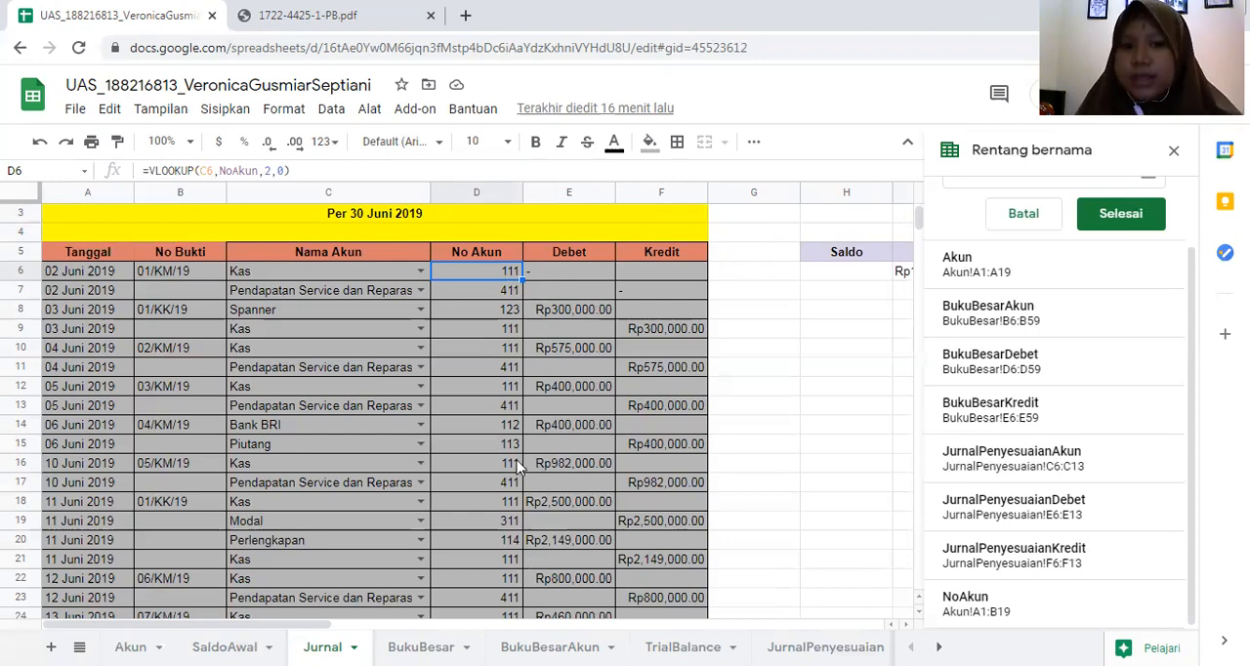
- Review the Jurnal entries through to the last row and check the No Bukti cell B6
scroll(518, 467, down, 3)
scroll(518, 467, down, 6)
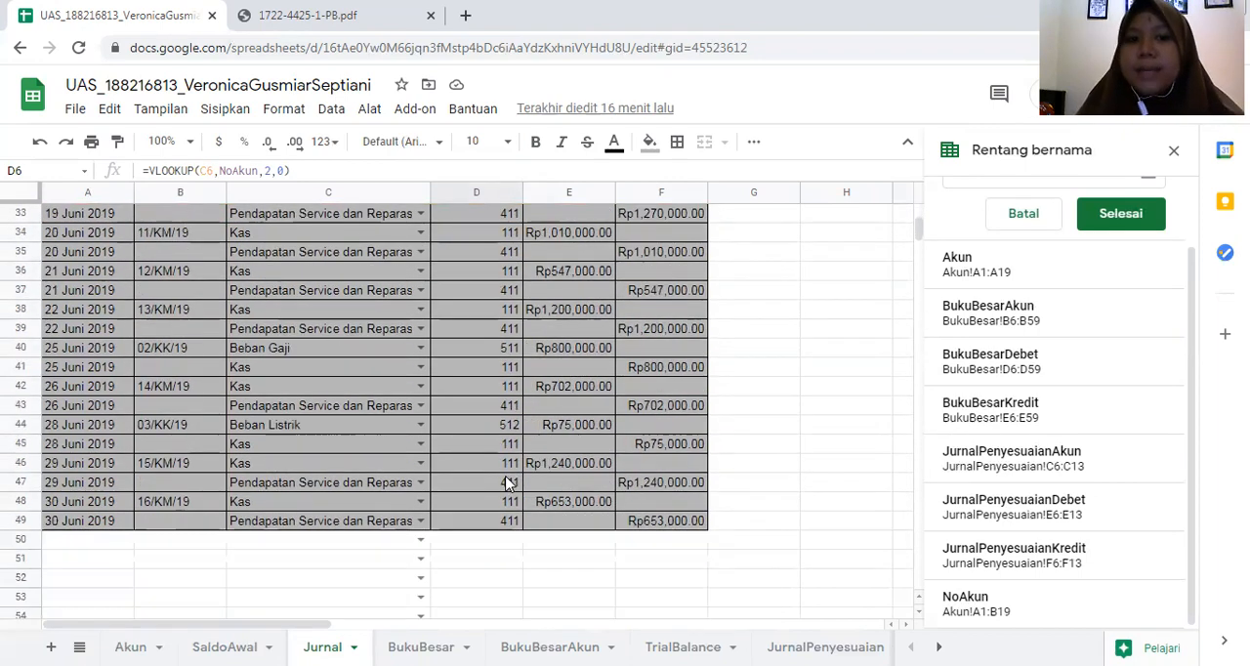
scroll(493, 488, up, 2)
scroll(489, 484, up, 7)
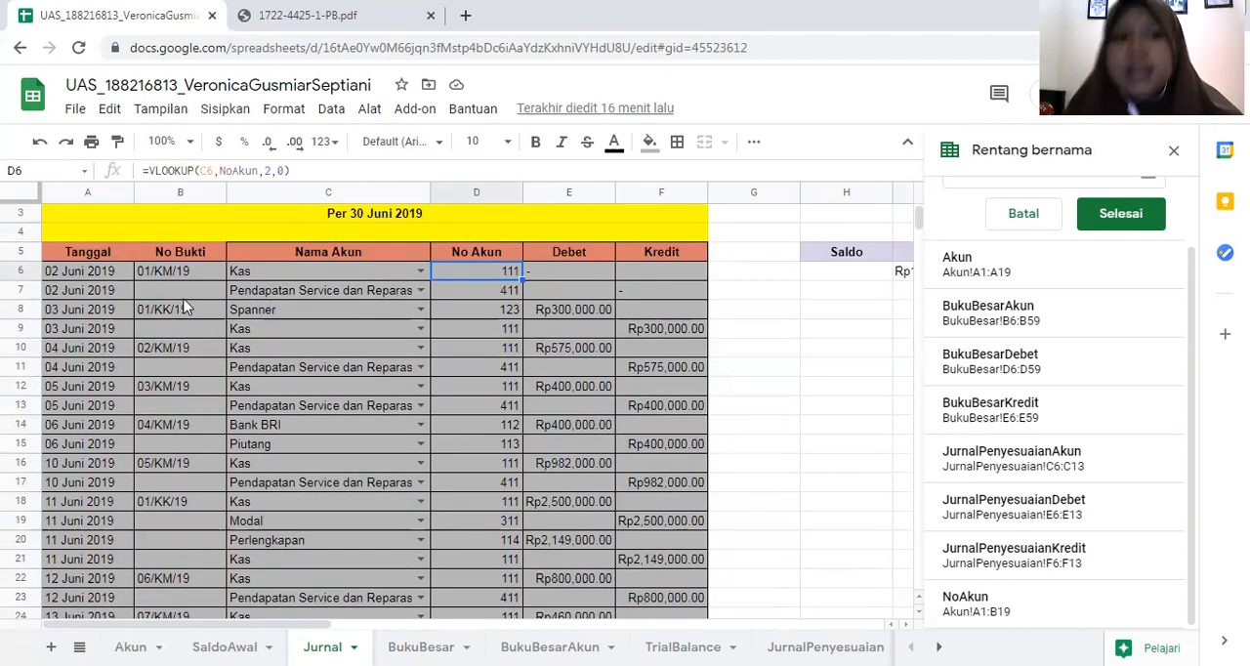
click(200, 274)
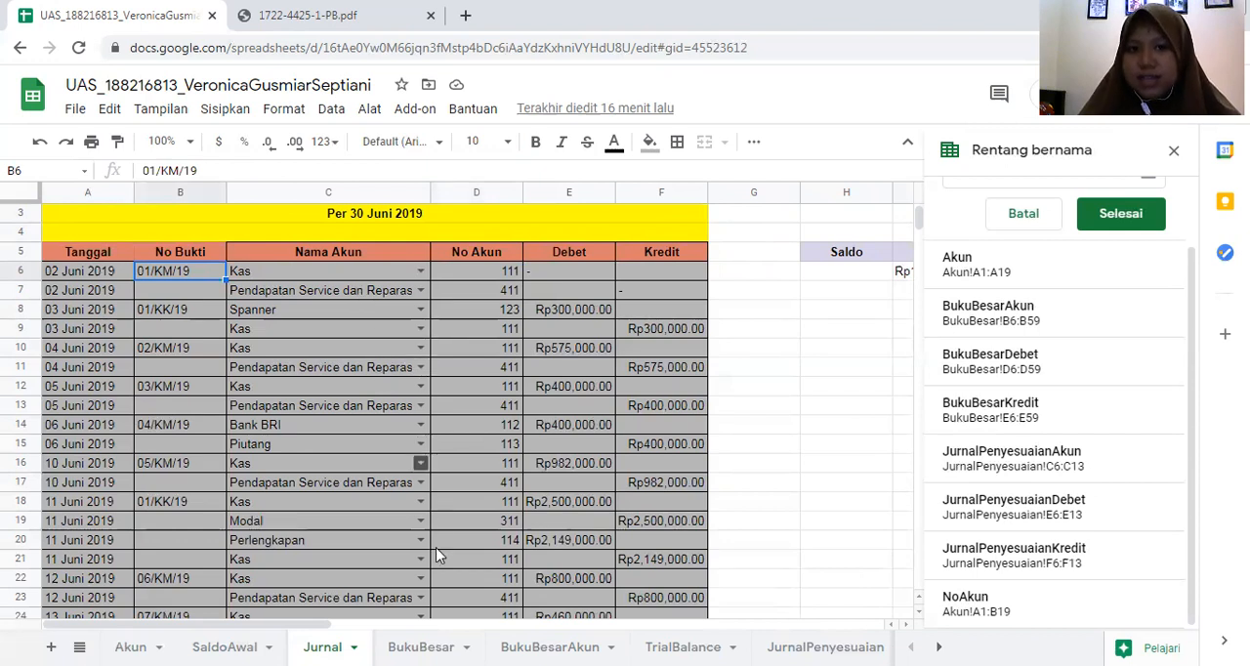
- Look through the account name dropdown in C10 without changing it, and inspect the debit cell E8 and credit cell F9
click(420, 348)
scroll(388, 485, down, 3)
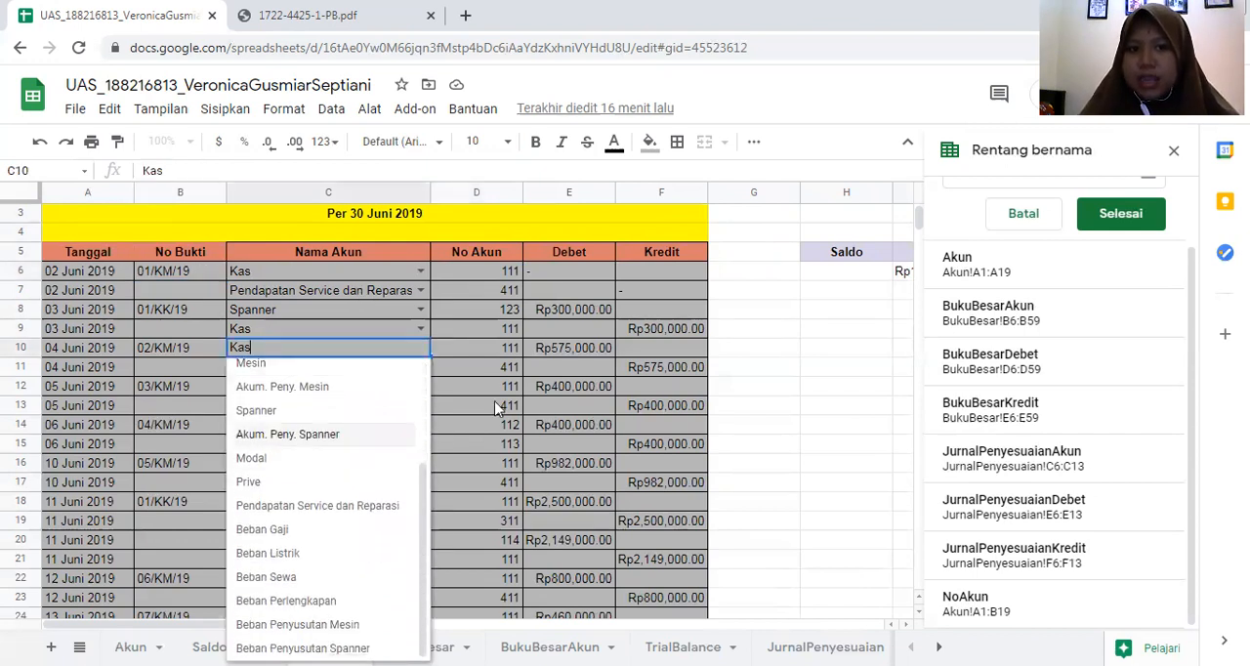
click(811, 354)
click(540, 312)
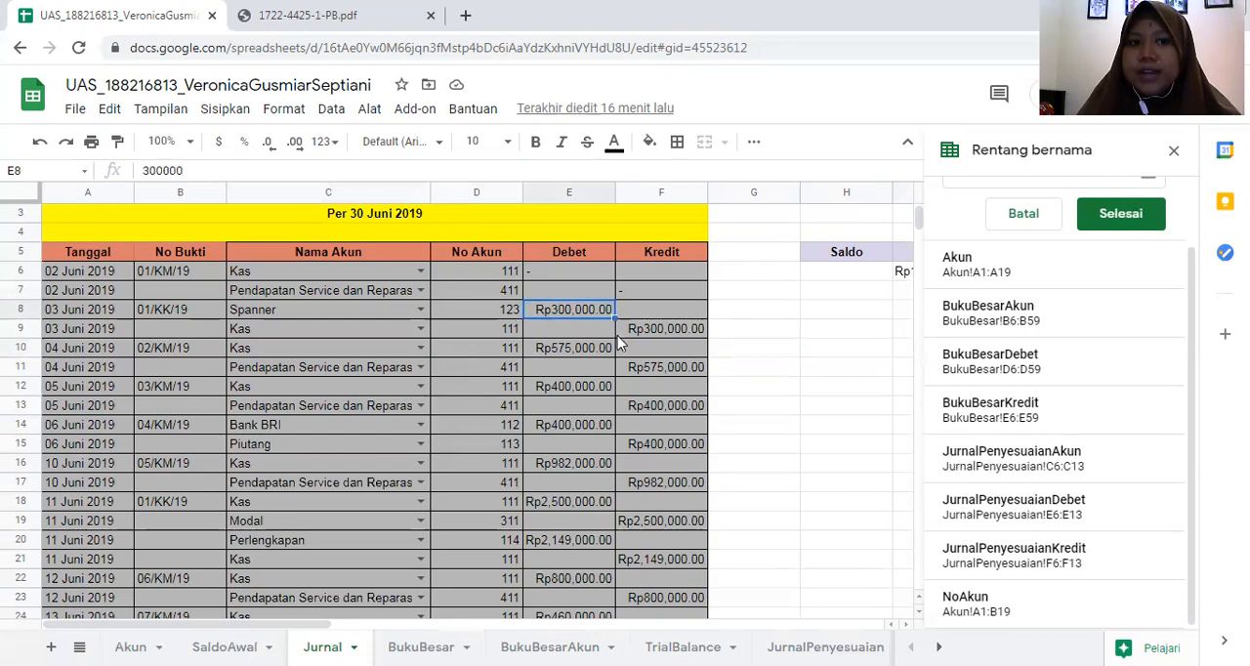
click(625, 337)
- Compare the journal amounts with the Jurnal Umum table in the PDF and return to the spreadsheet
click(379, 15)
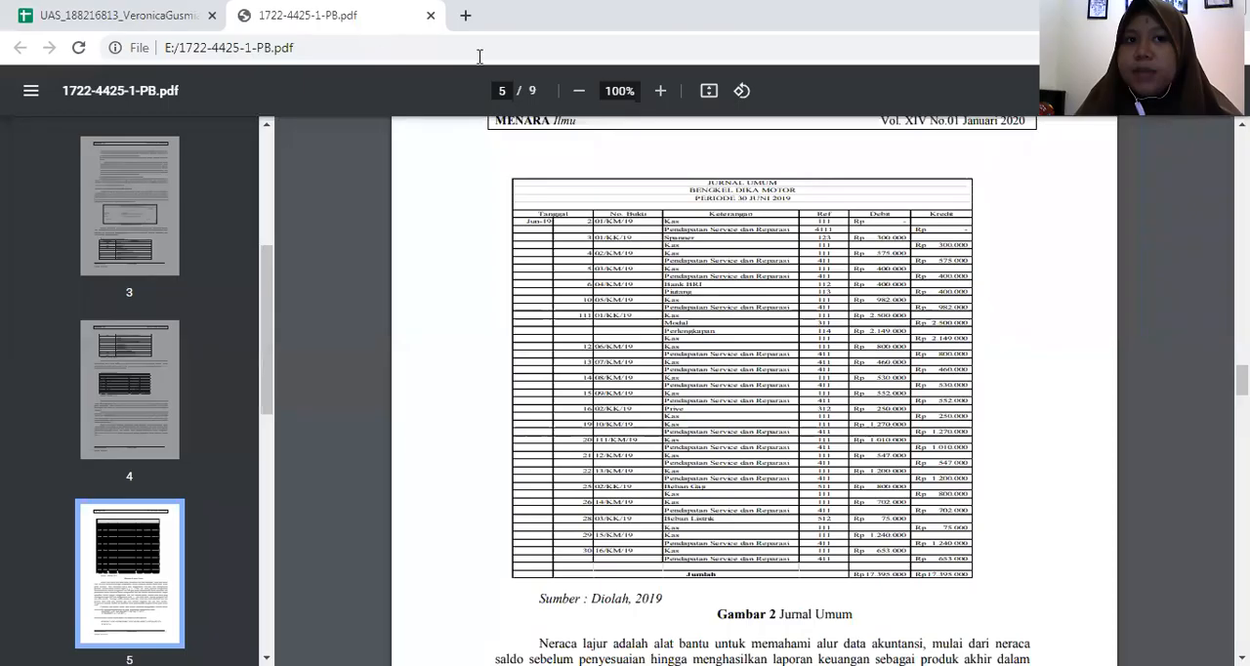
scroll(592, 144, down, 1)
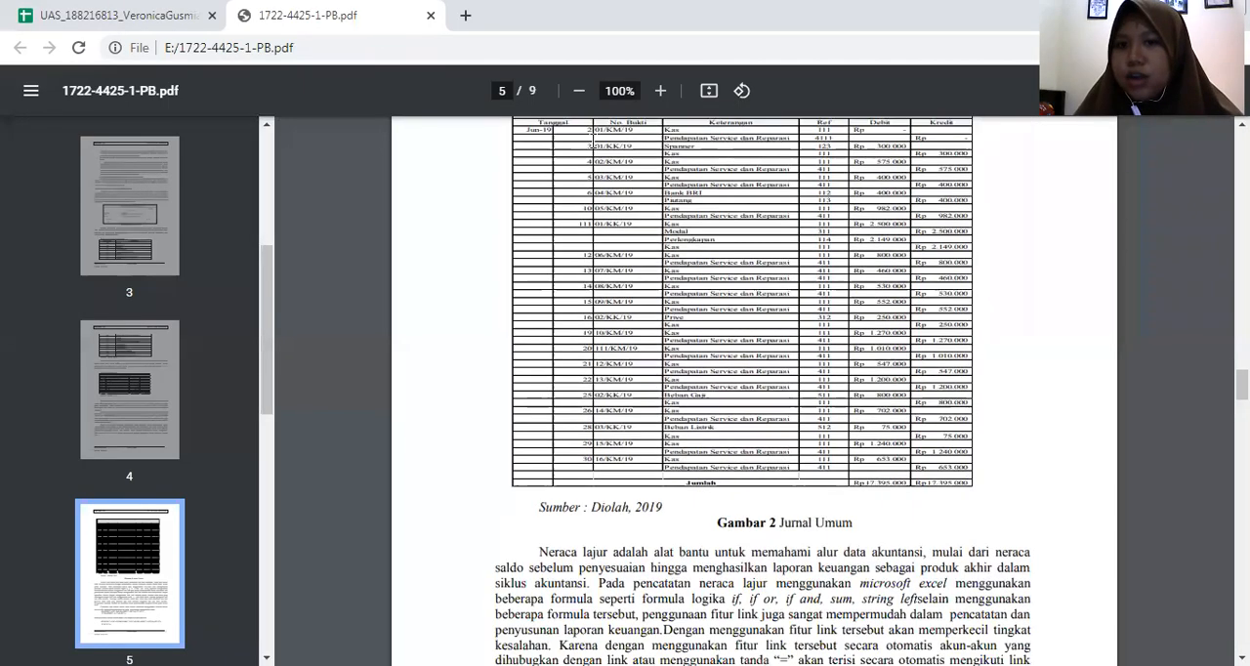
click(129, 16)
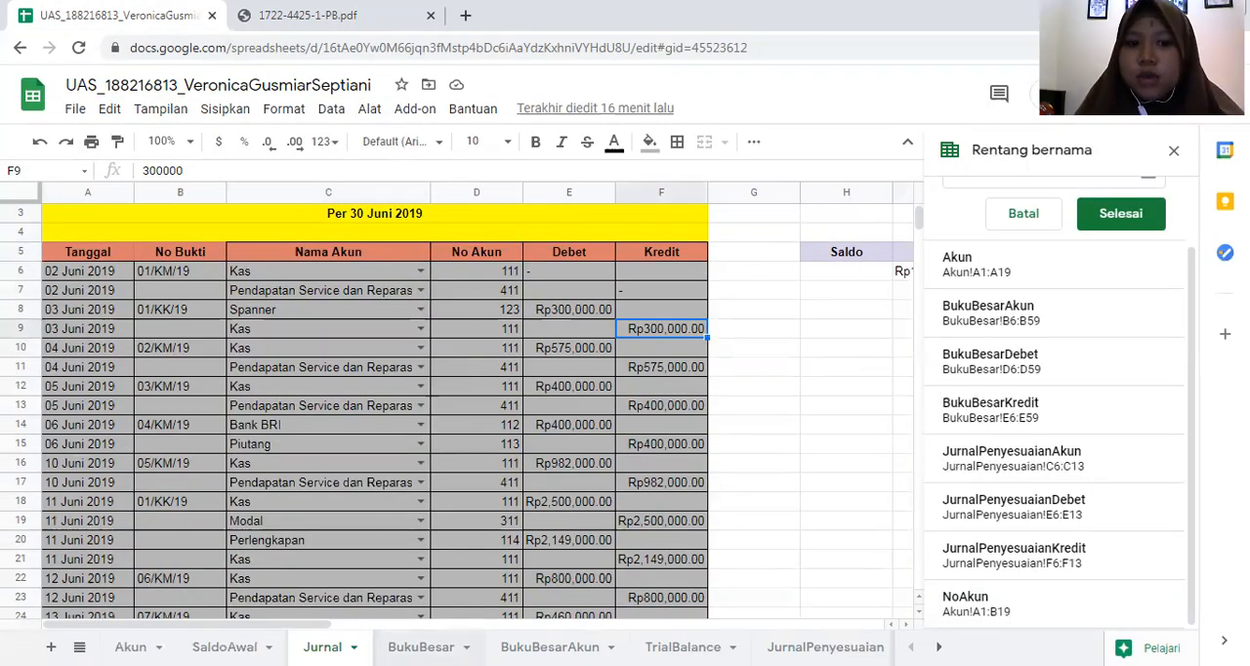
- Open the BukuBesar sheet and examine the QUERY formula in cell A6
click(421, 647)
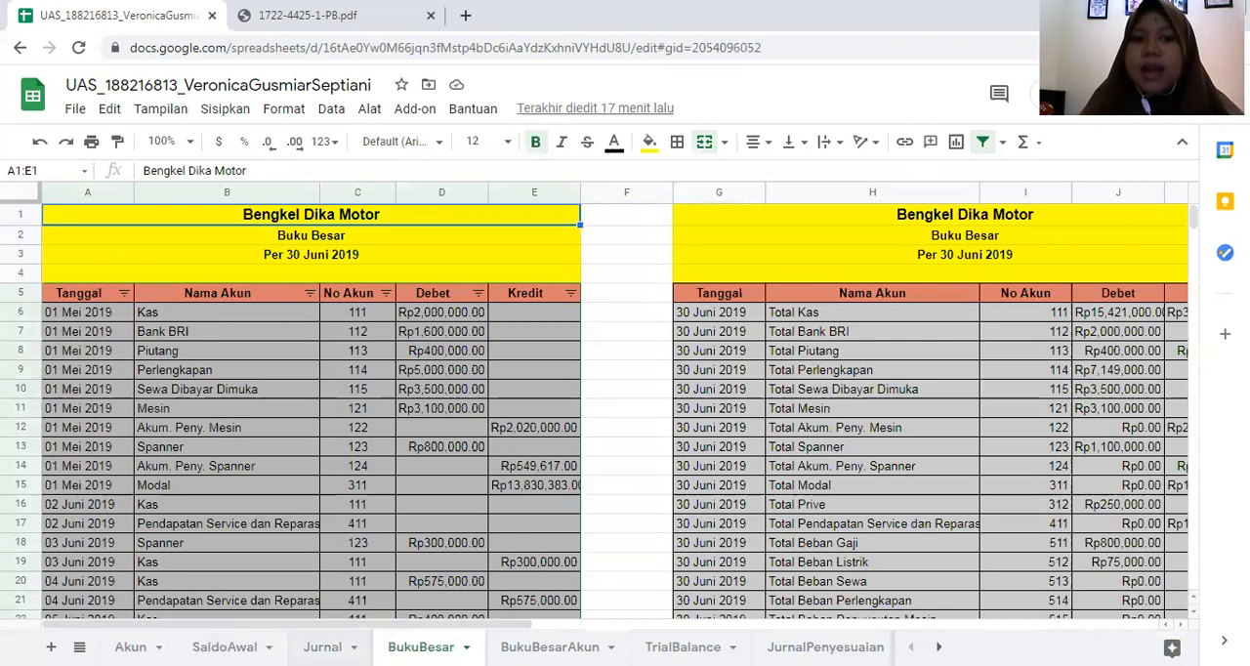
click(194, 317)
click(74, 322)
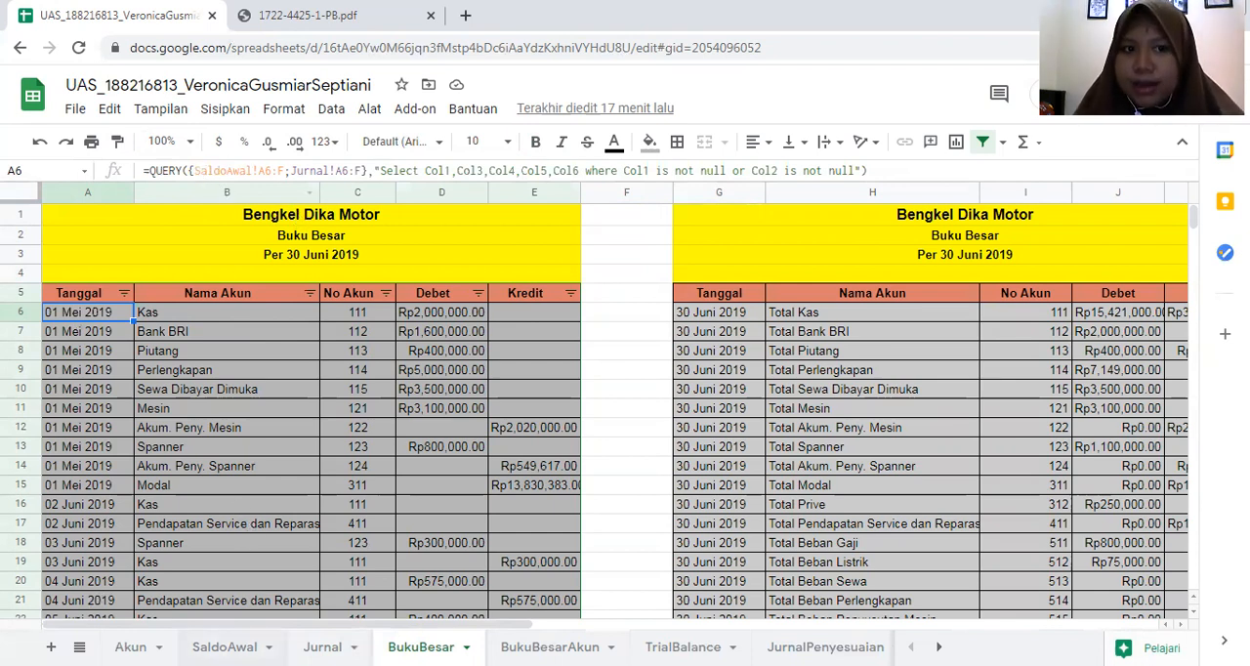
- Trace the A6:F source ranges of the BukuBesar QUERY formula on the SaldoAwal and Jurnal sheets
click(224, 647)
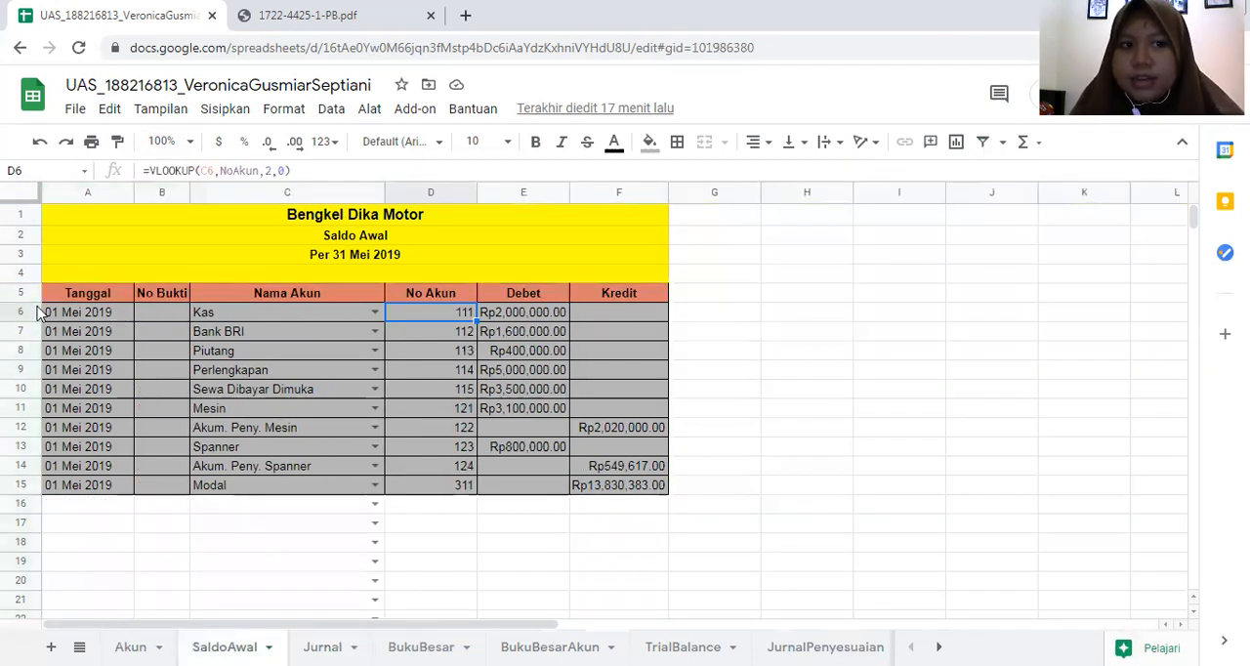
click(72, 316)
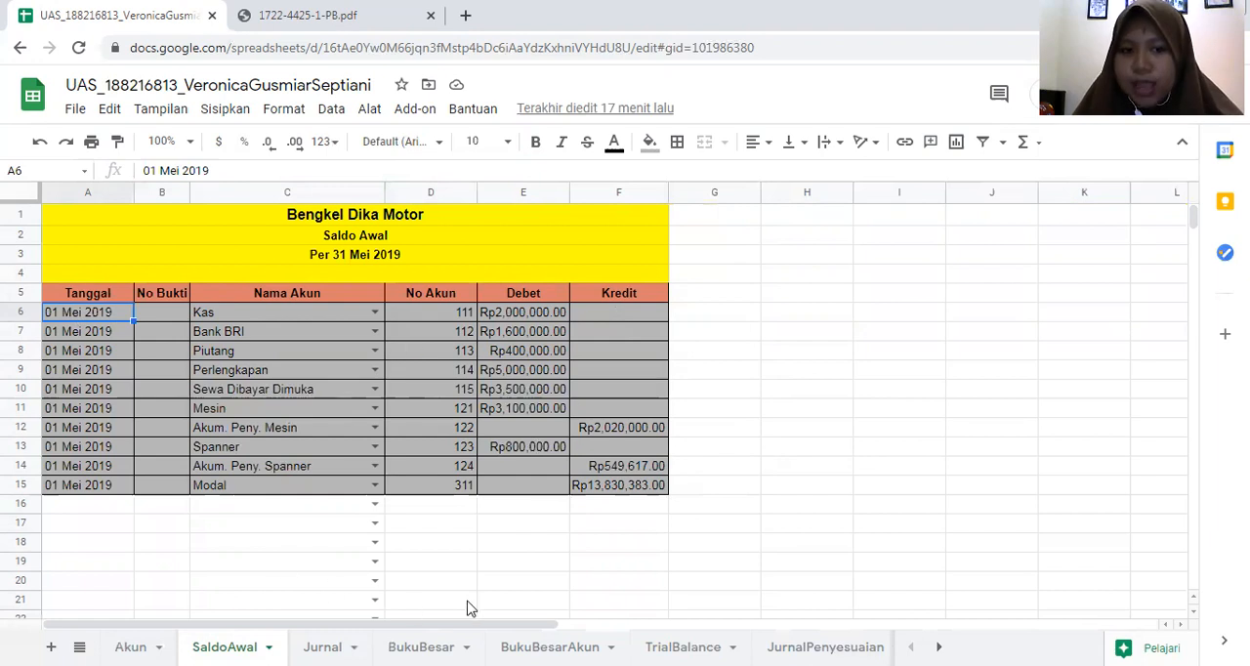
click(421, 646)
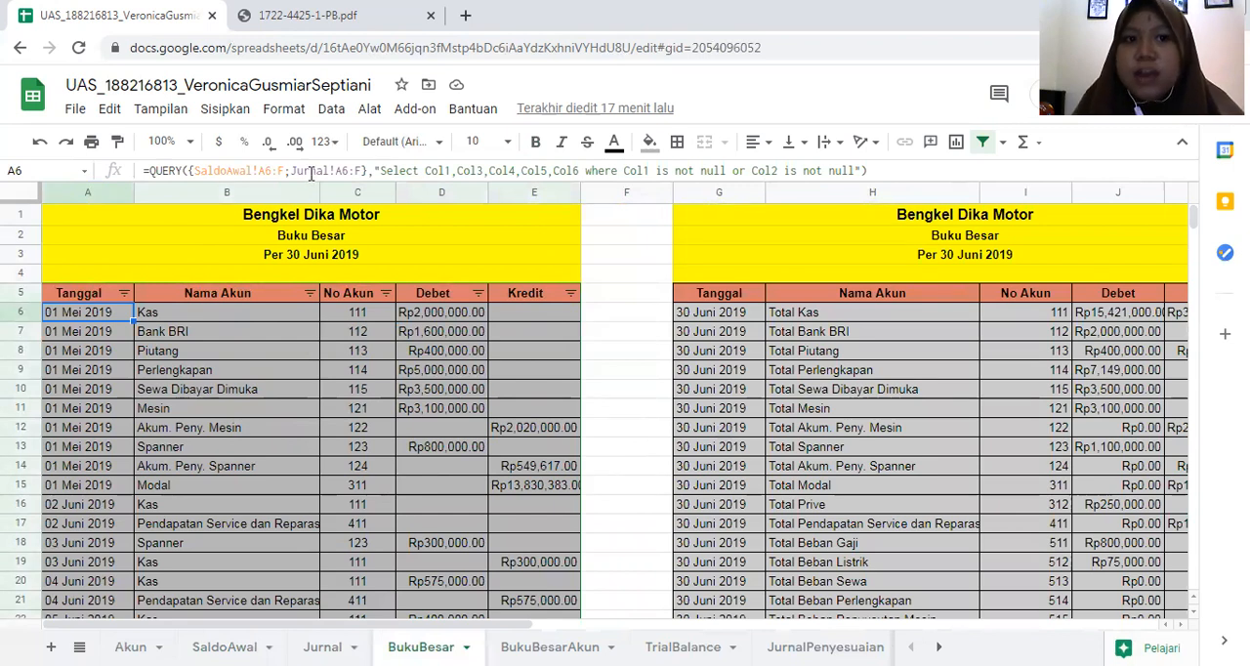
click(323, 647)
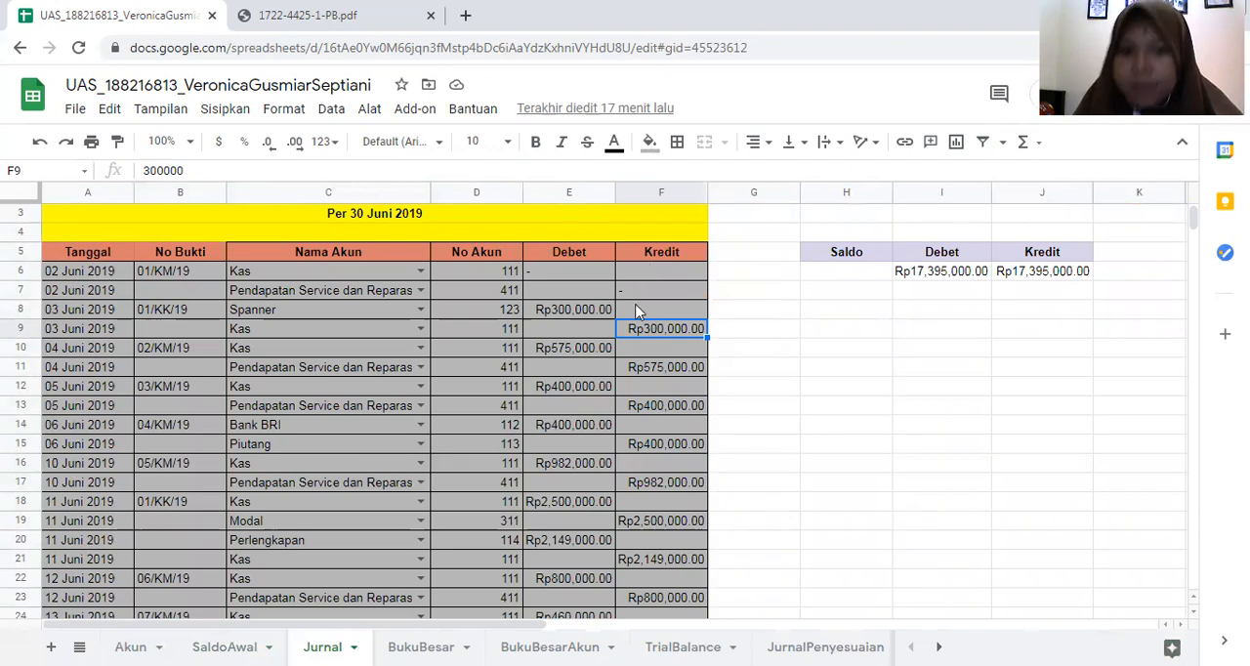
scroll(616, 410, down, 10)
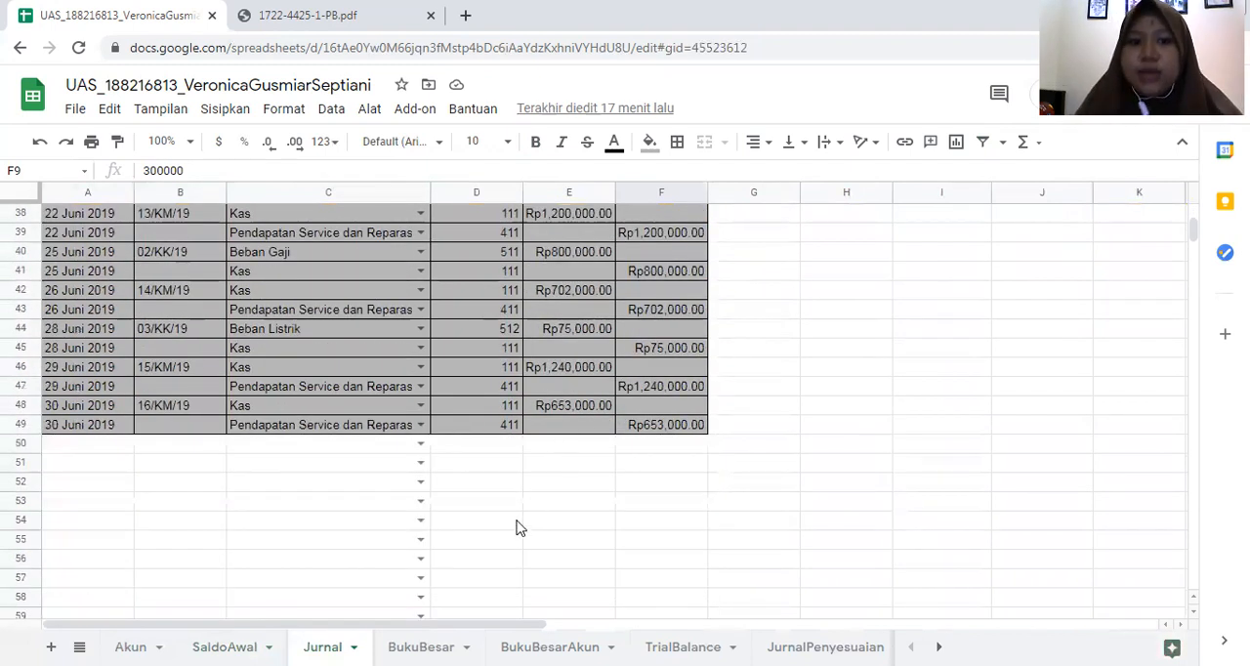
click(421, 646)
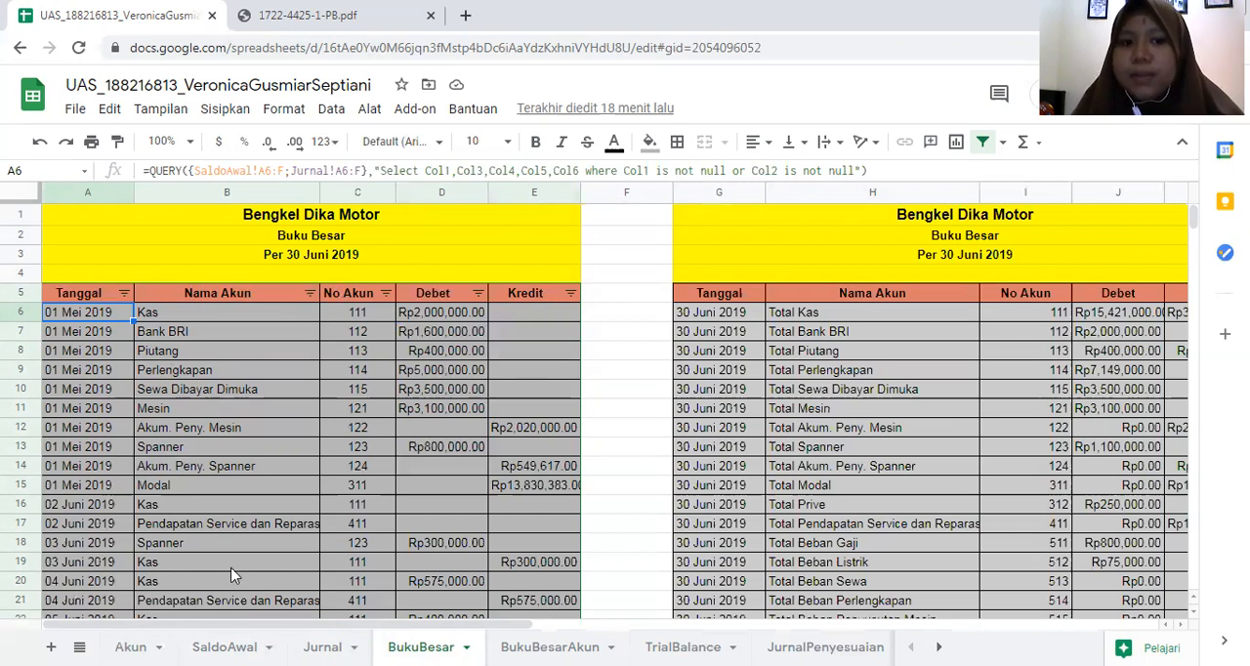
- Compare the BukuBesar rows with the opening balances on SaldoAwal and the entries on Jurnal
click(226, 648)
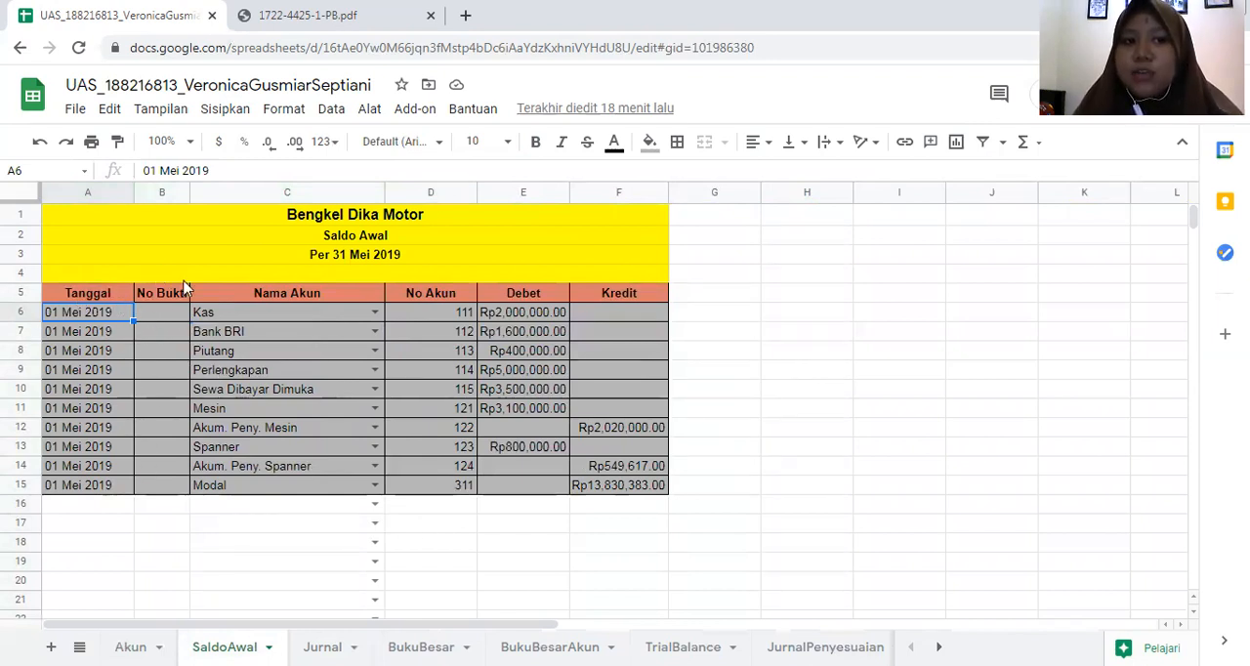
click(322, 646)
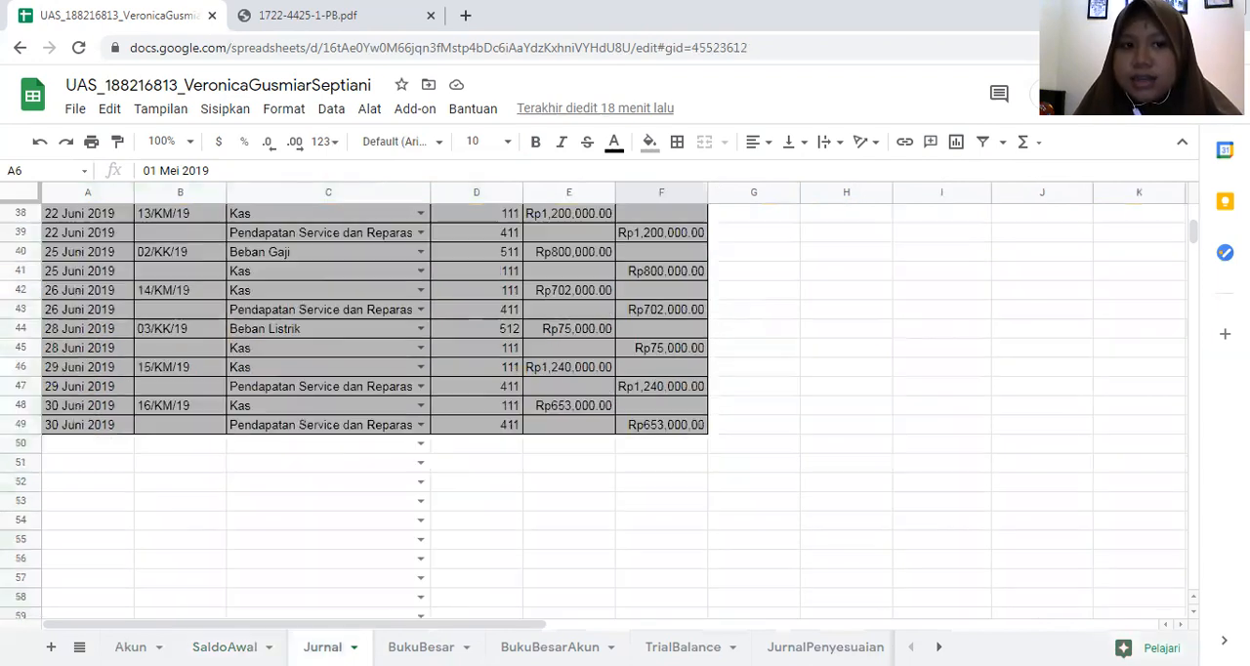
scroll(329, 441, up, 4)
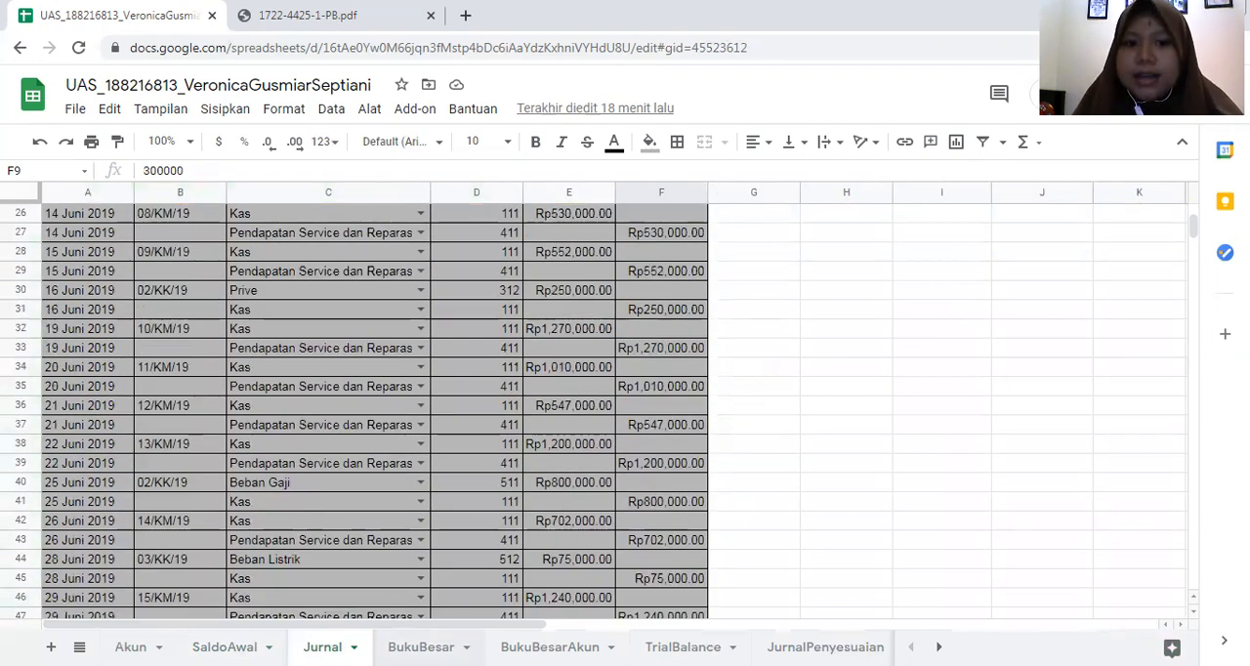
click(418, 647)
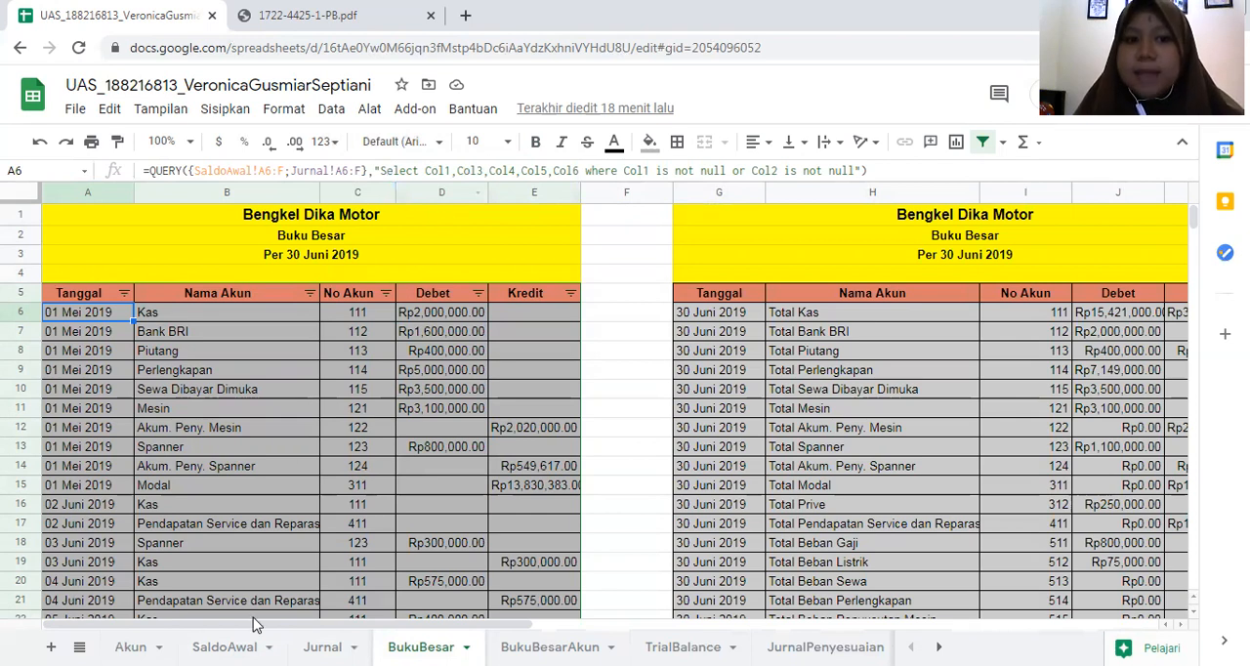
click(227, 640)
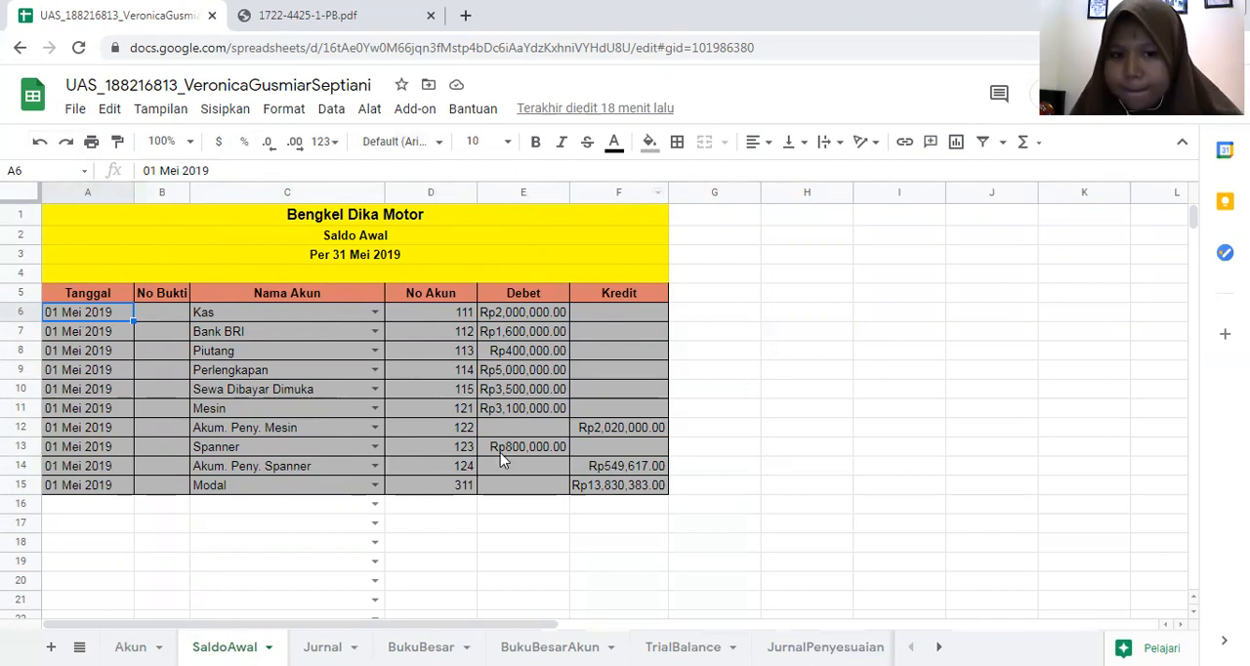
click(421, 647)
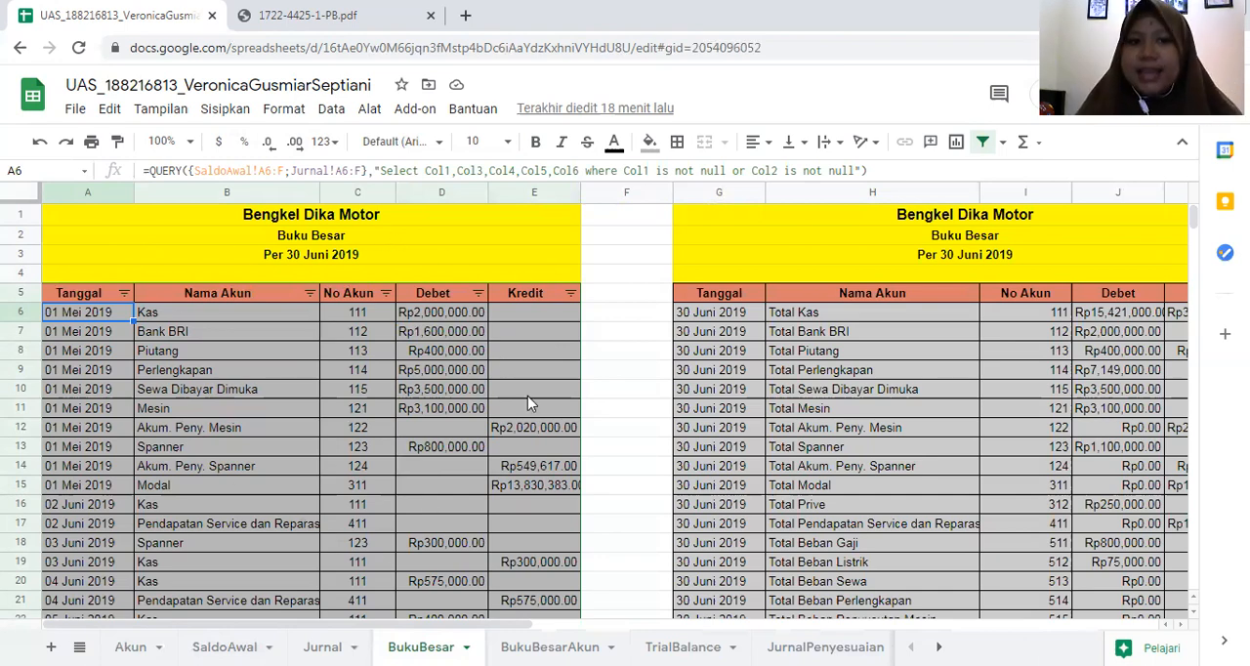
scroll(236, 370, down, 3)
scroll(268, 370, up, 3)
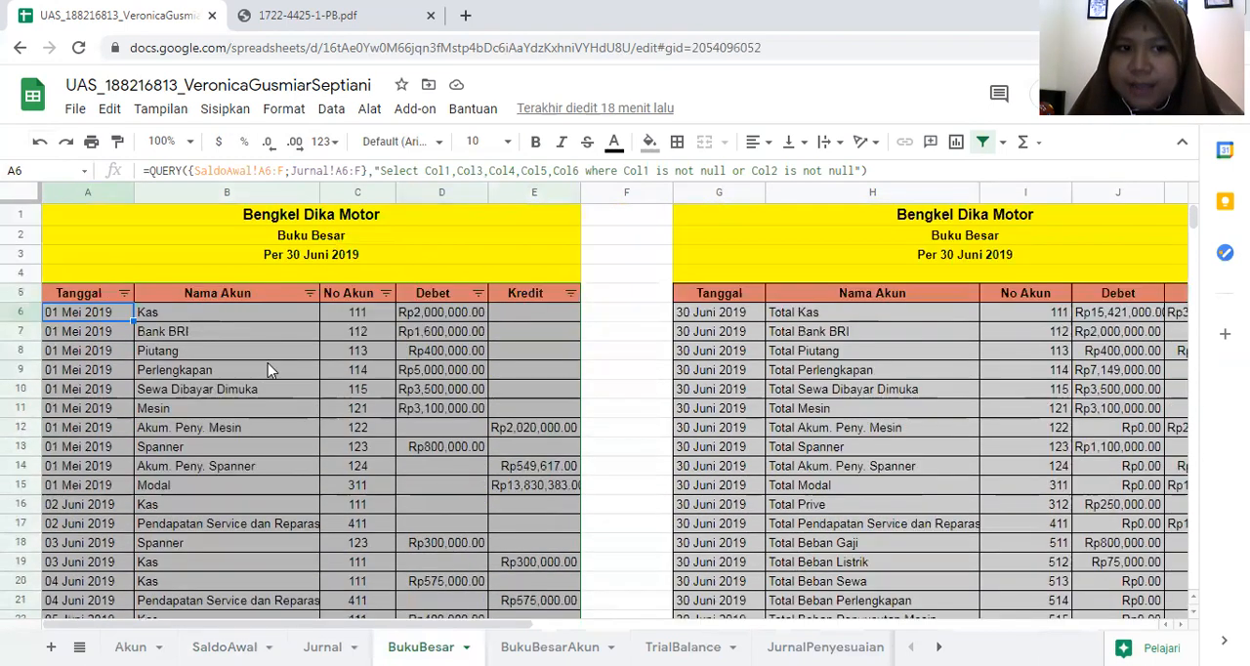
- Review the Nama Akun filter options and the ledger rows on the BukuBesar sheet
click(309, 294)
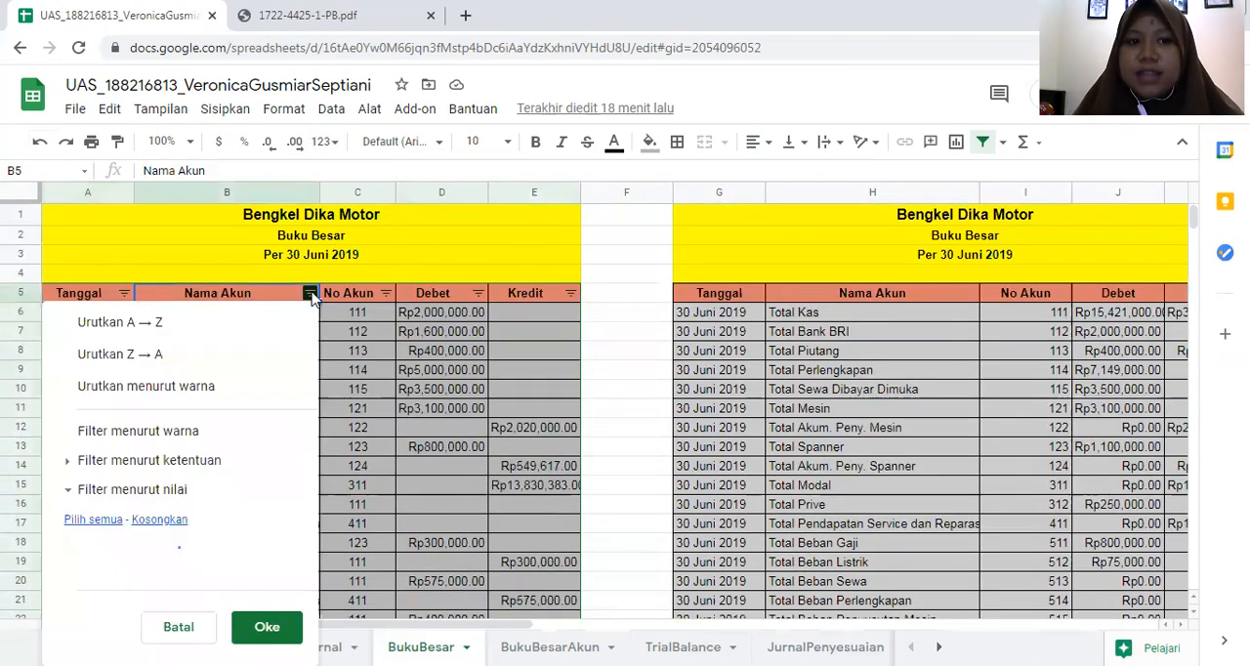
click(653, 370)
scroll(194, 368, down, 5)
scroll(194, 368, down, 3)
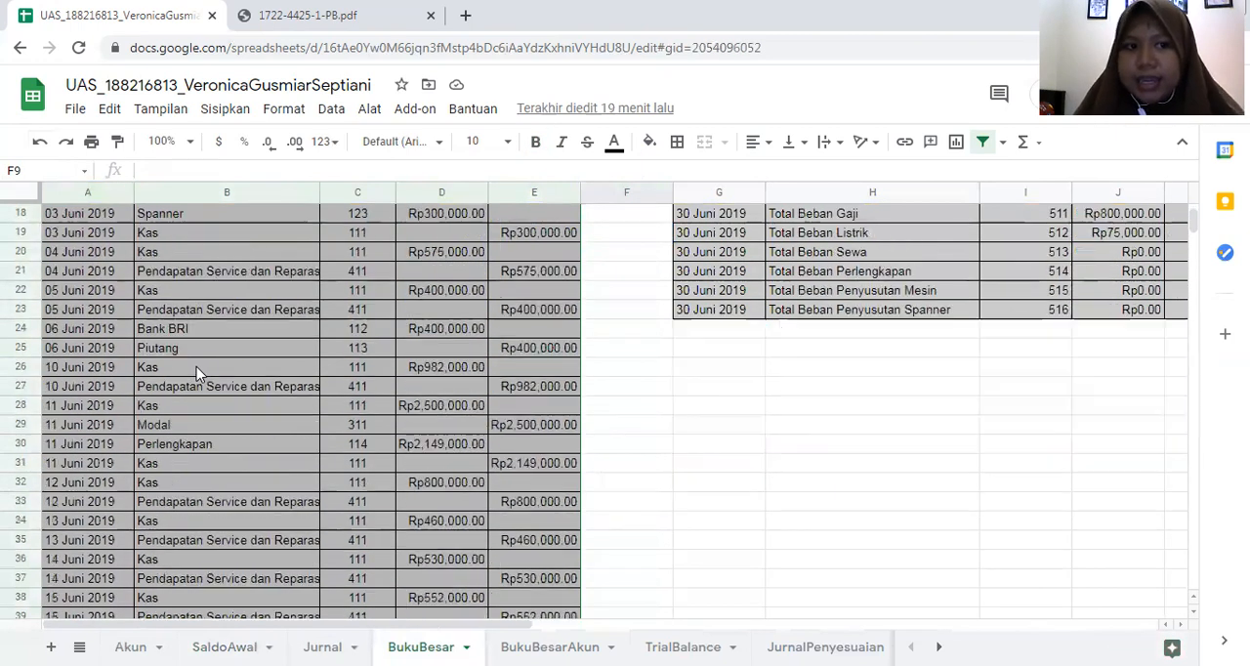
scroll(196, 372, up, 5)
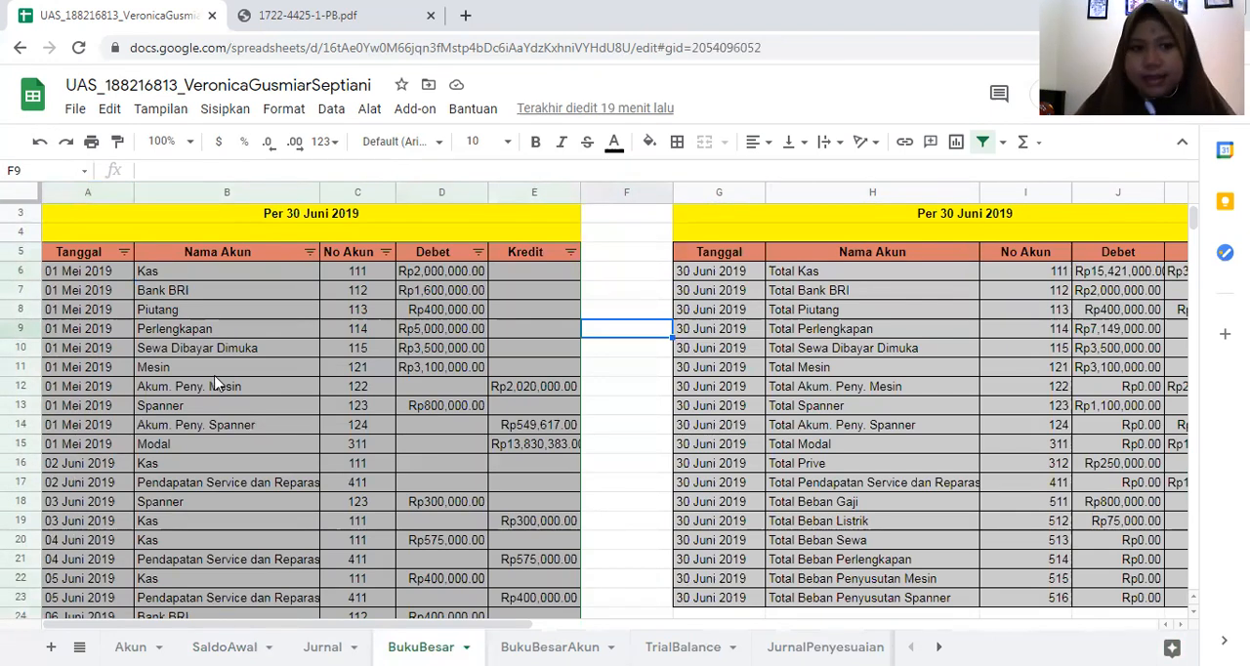
- Filter the BukuBesar ledger's Nama Akun column to show only the Piutang account
click(310, 252)
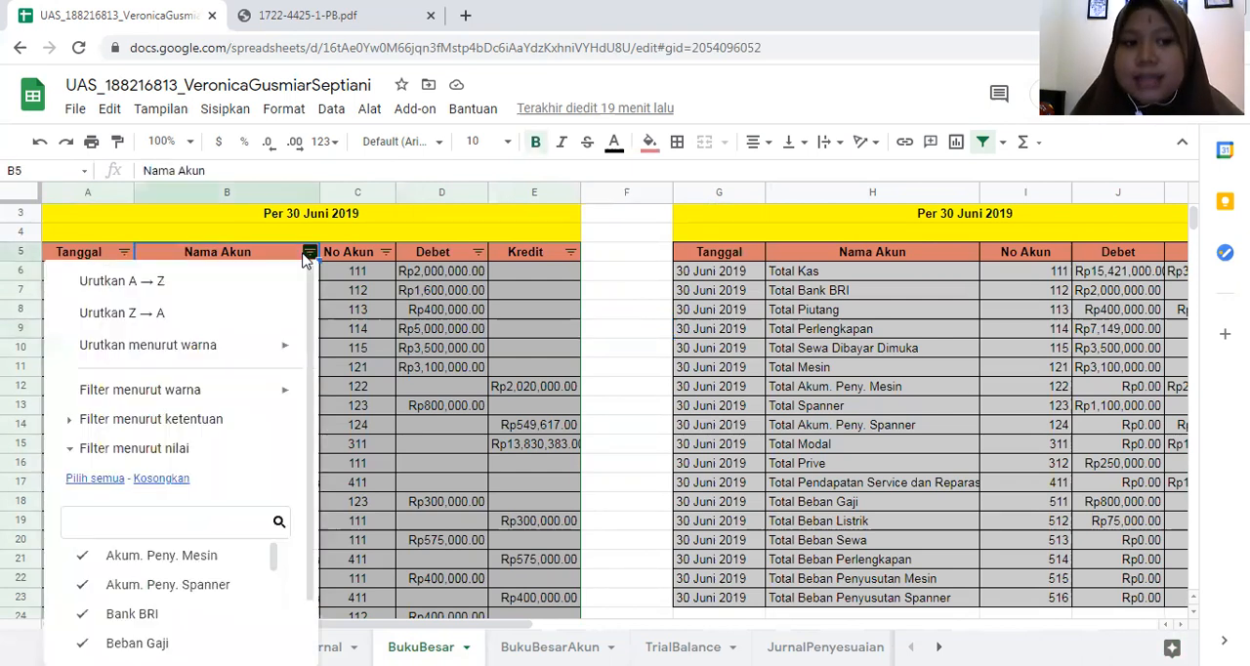
click(161, 479)
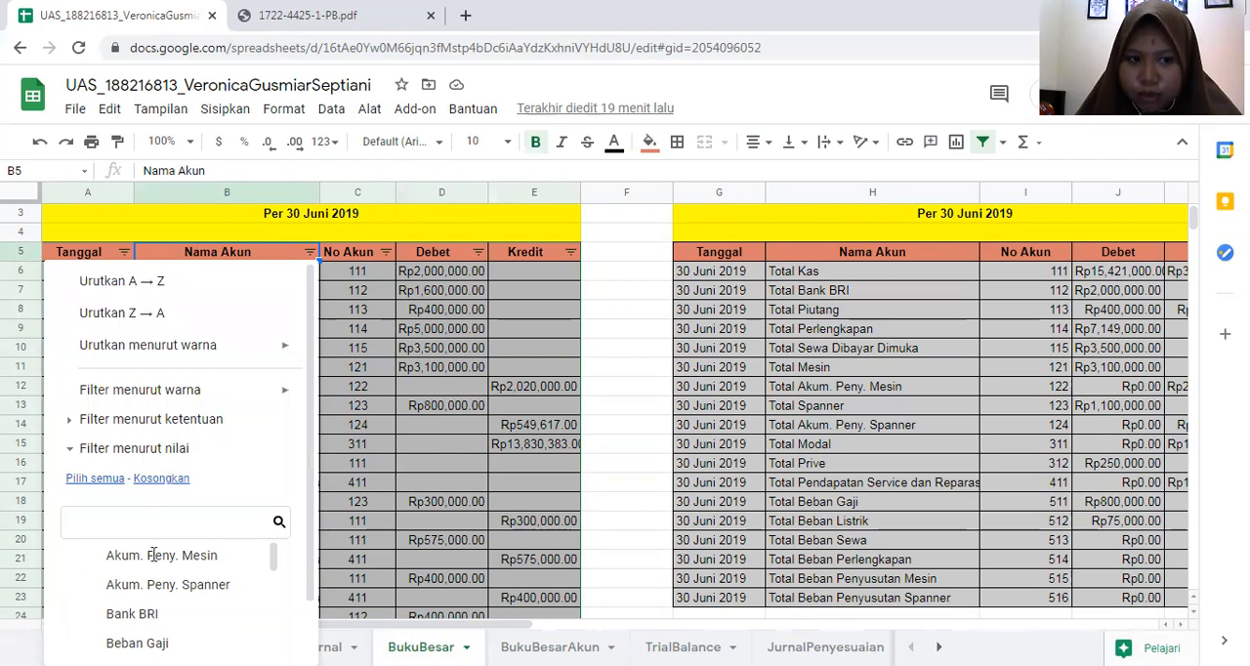
scroll(156, 591, down, 5)
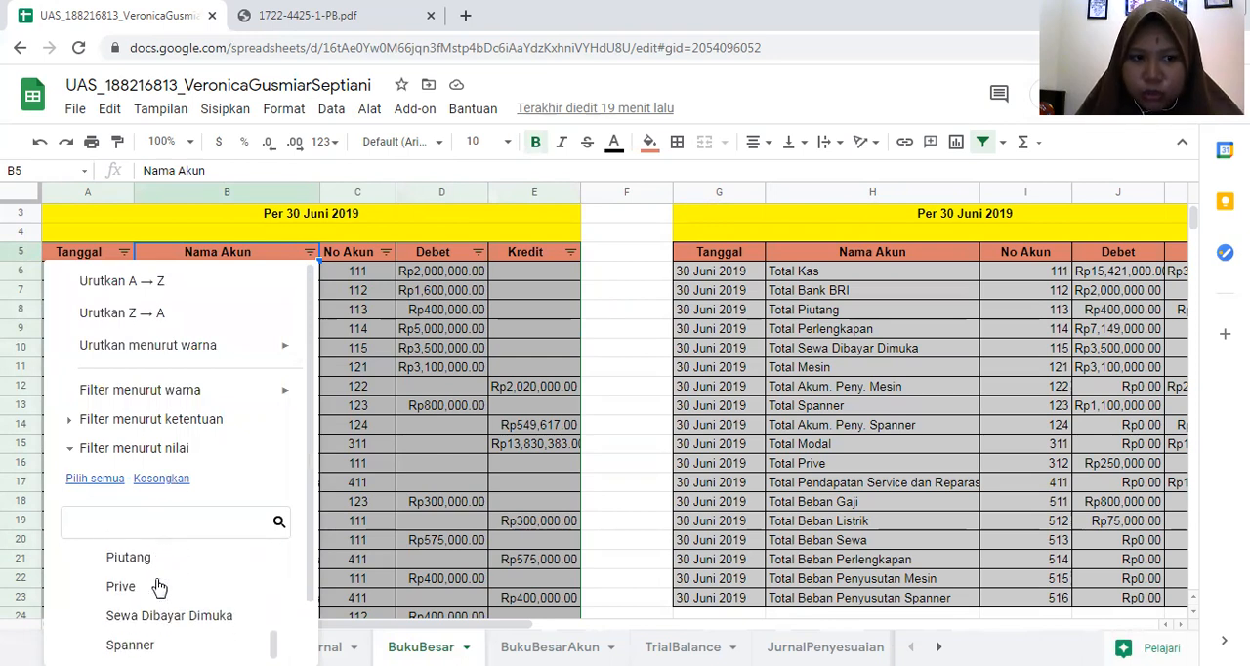
scroll(161, 586, up, 5)
scroll(163, 585, down, 5)
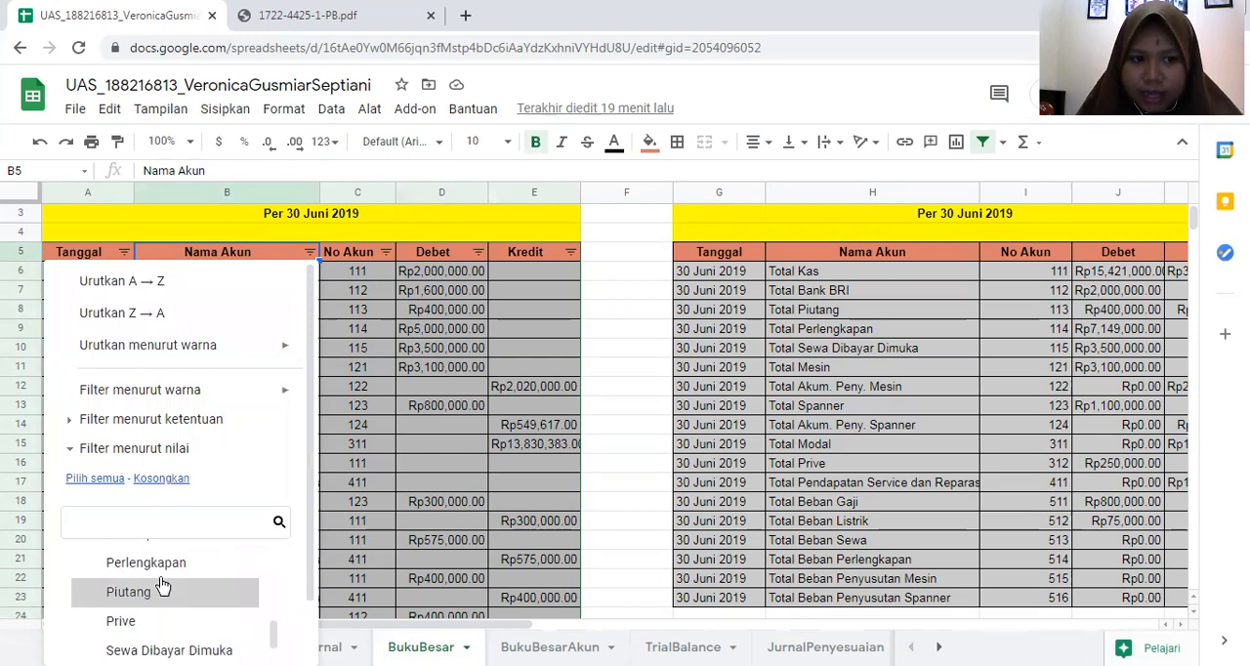
click(168, 571)
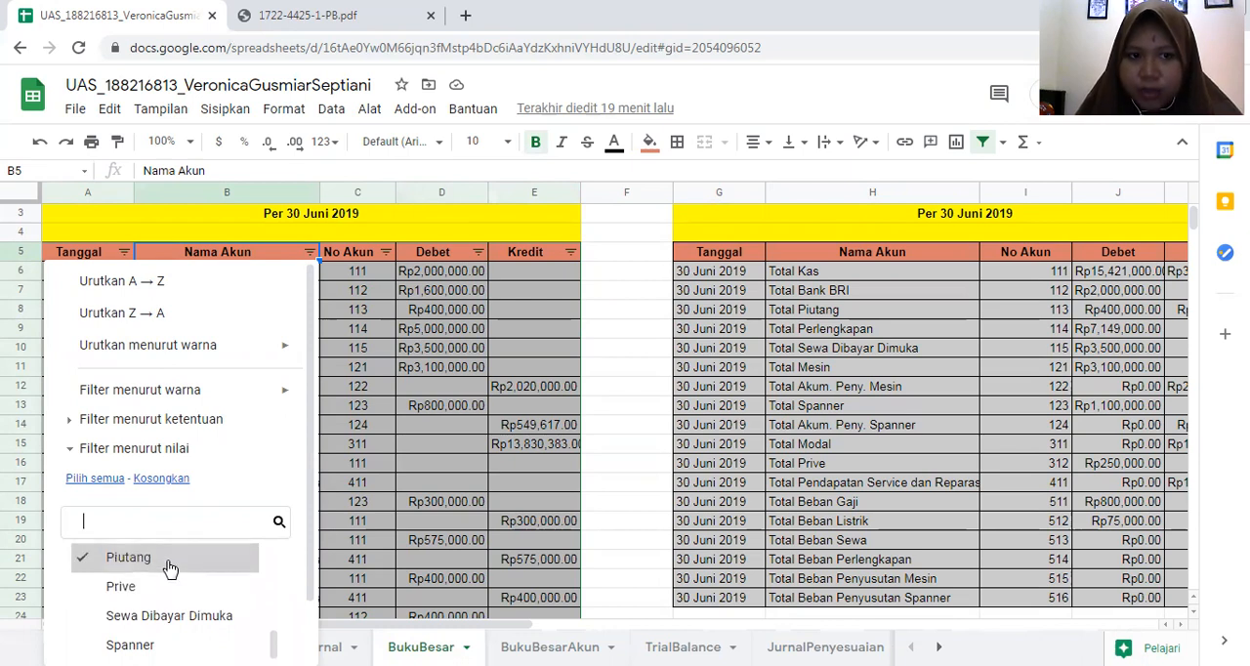
scroll(176, 561, down, 2)
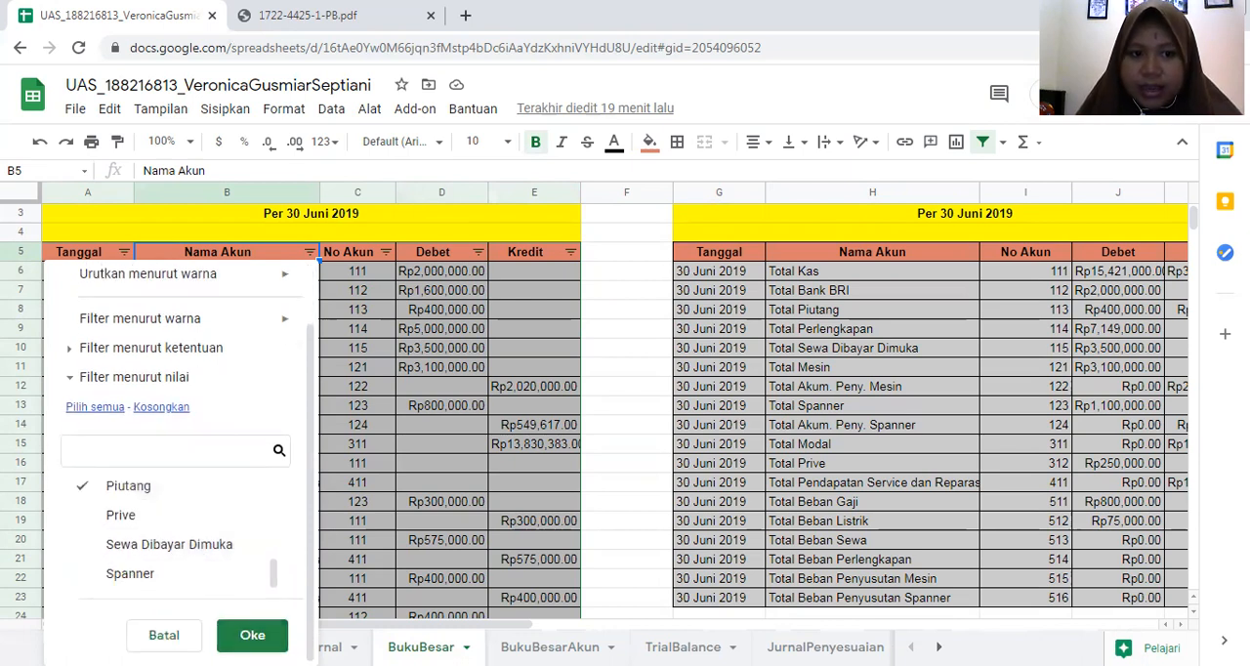
click(252, 636)
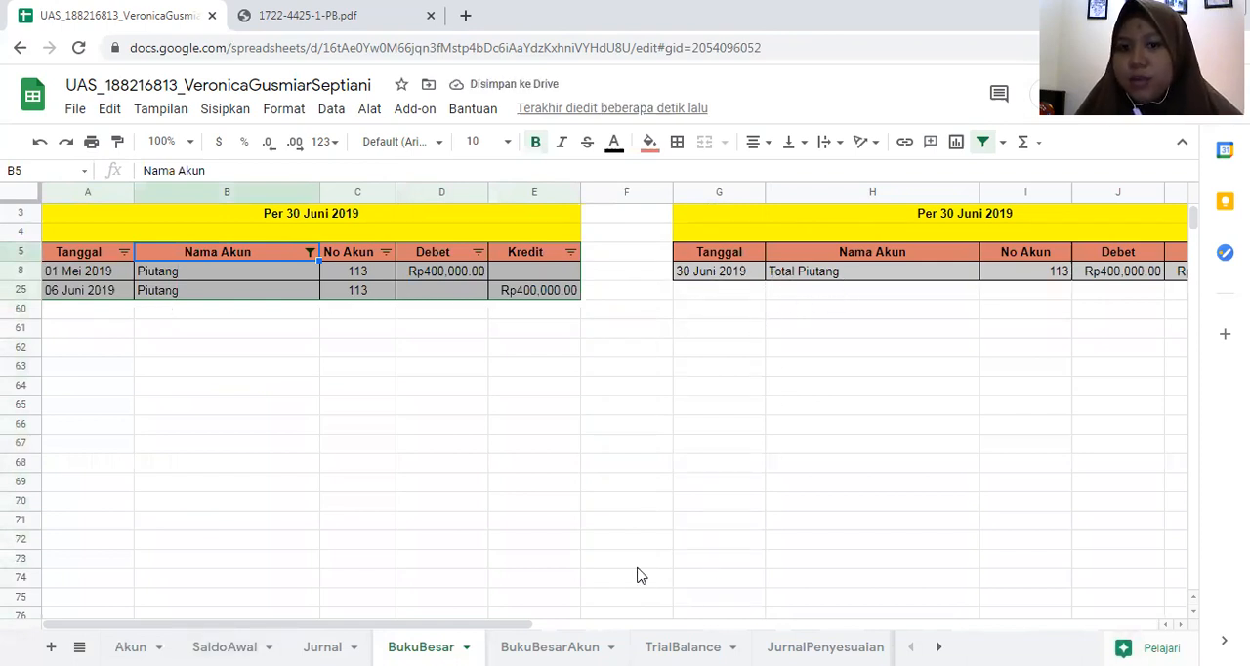
drag(383, 625, 408, 600)
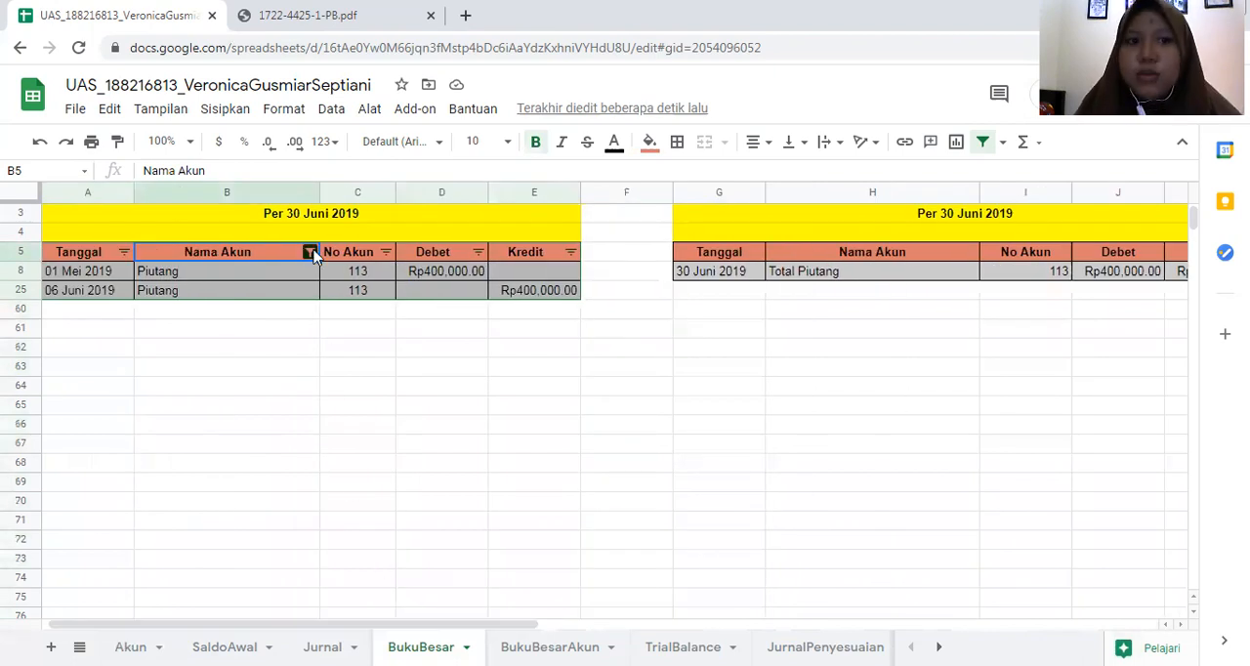
- Reset the Nama Akun filter to include all accounts in the BukuBesar ledger
click(309, 253)
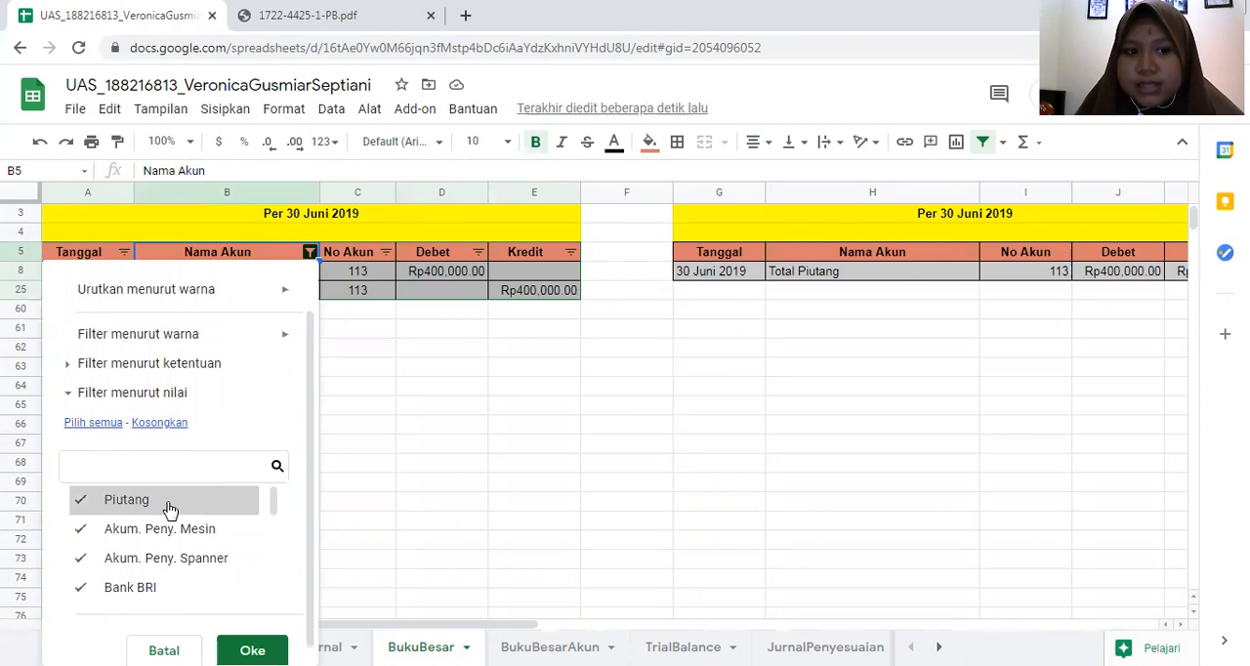
scroll(167, 511, down, 5)
click(252, 634)
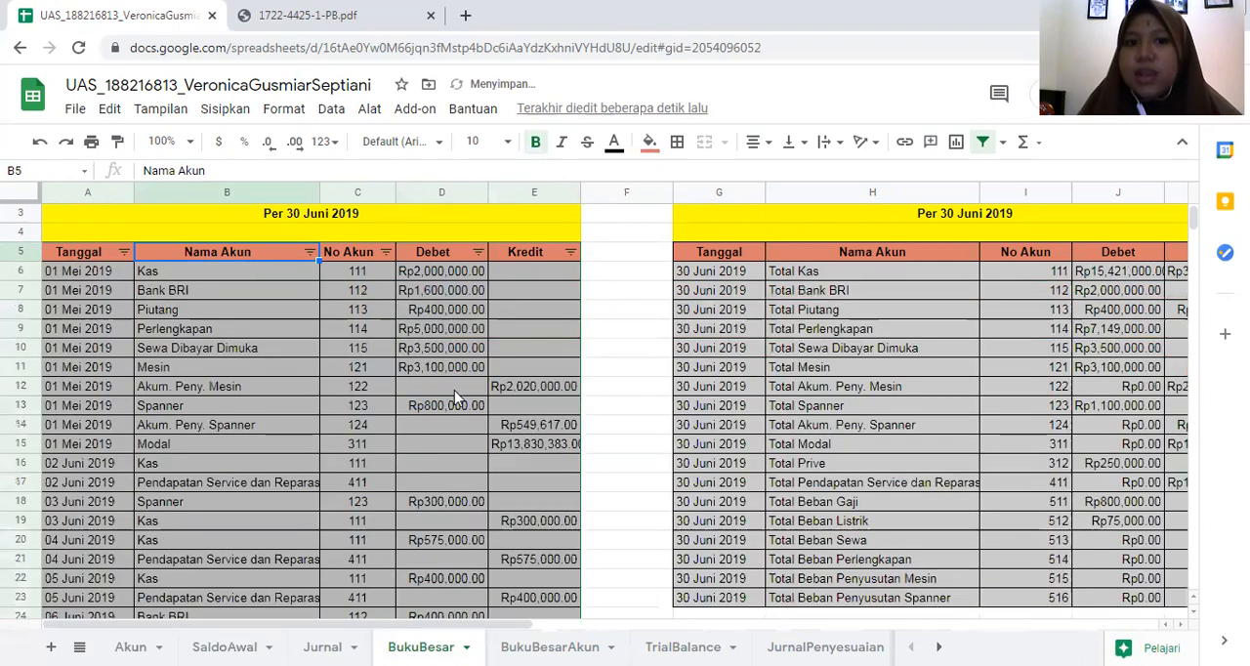
scroll(399, 339, down, 3)
scroll(399, 339, up, 4)
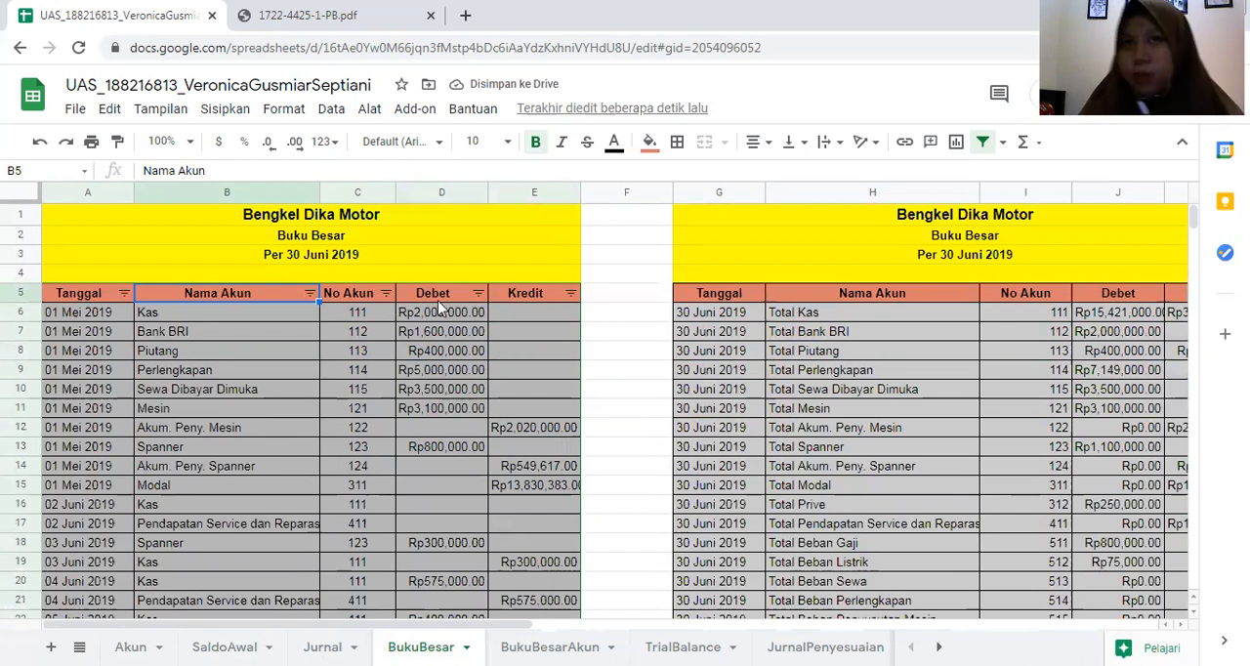
click(637, 364)
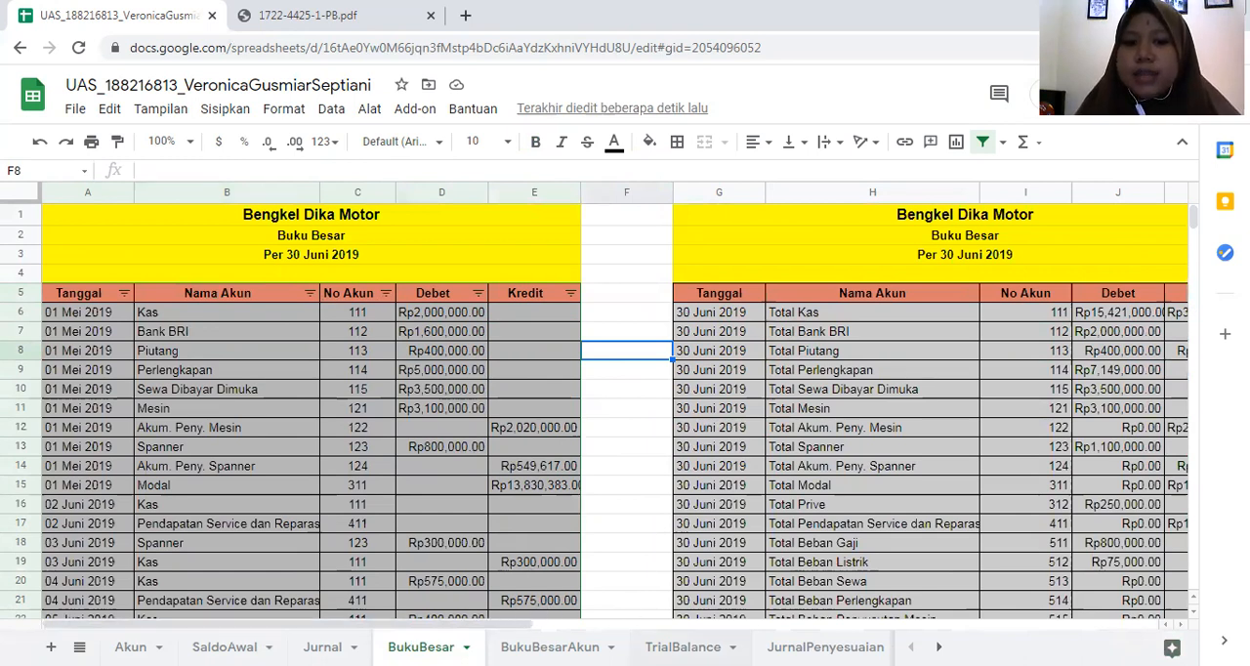
- Open the TrialBalance sheet and examine the SUMIF formula in C7 and the QUERY formula in A7
click(683, 647)
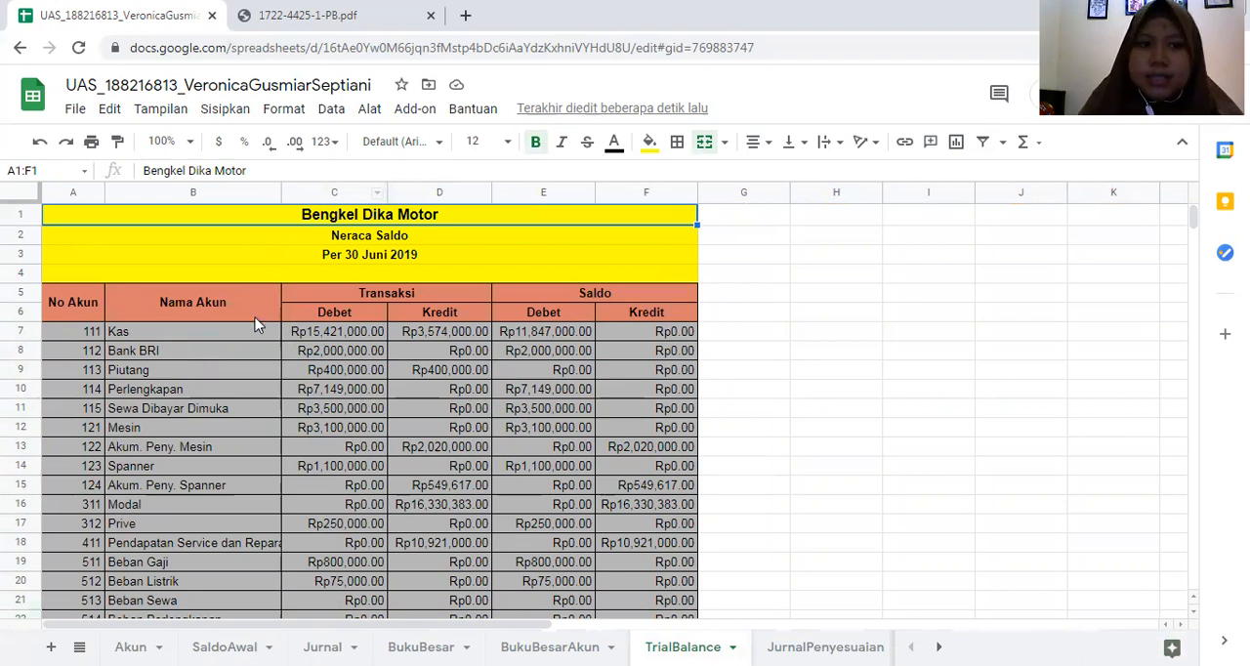
click(256, 338)
click(360, 332)
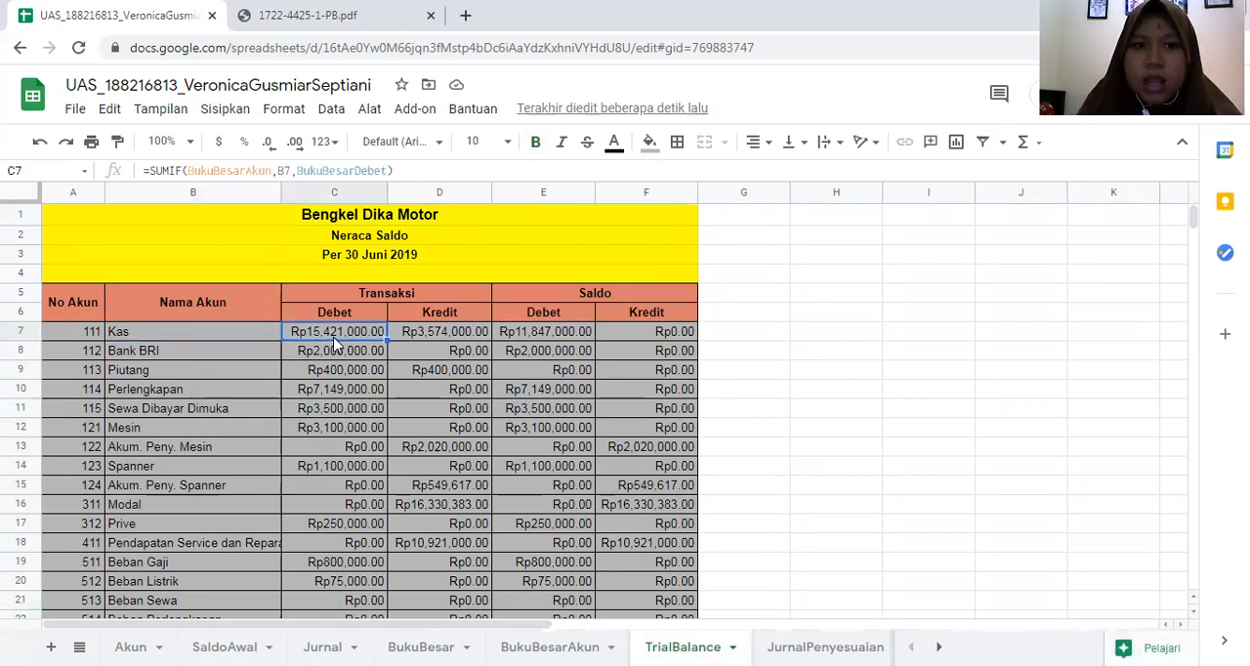
click(233, 340)
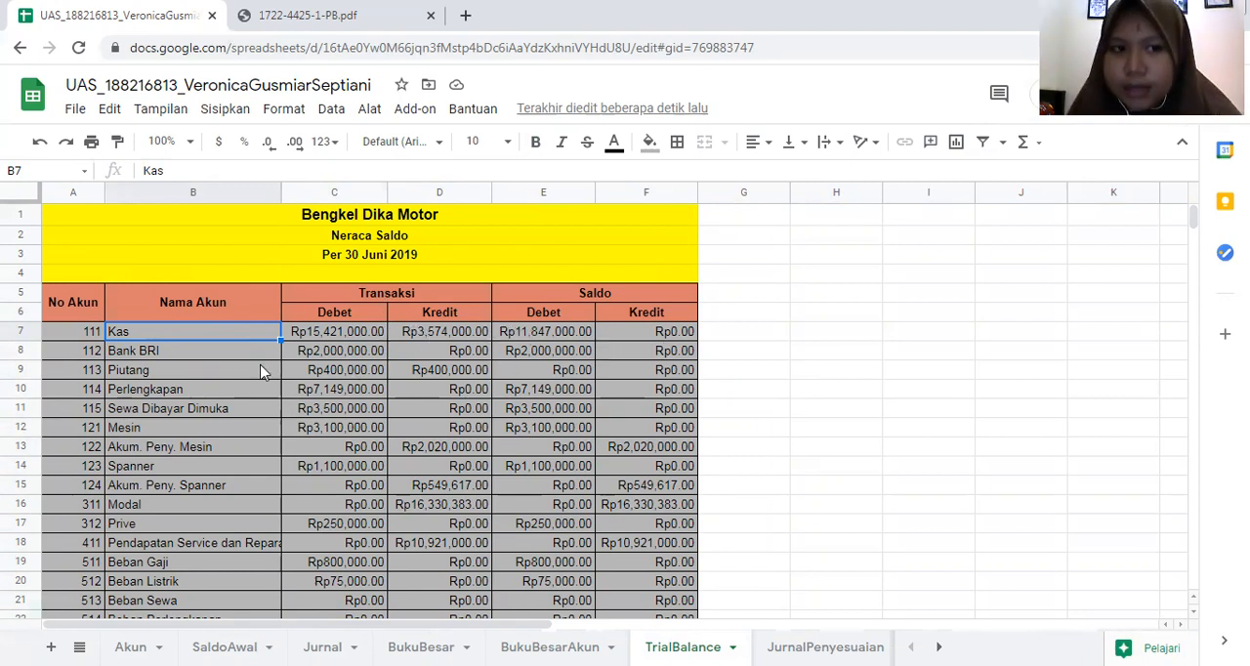
click(88, 333)
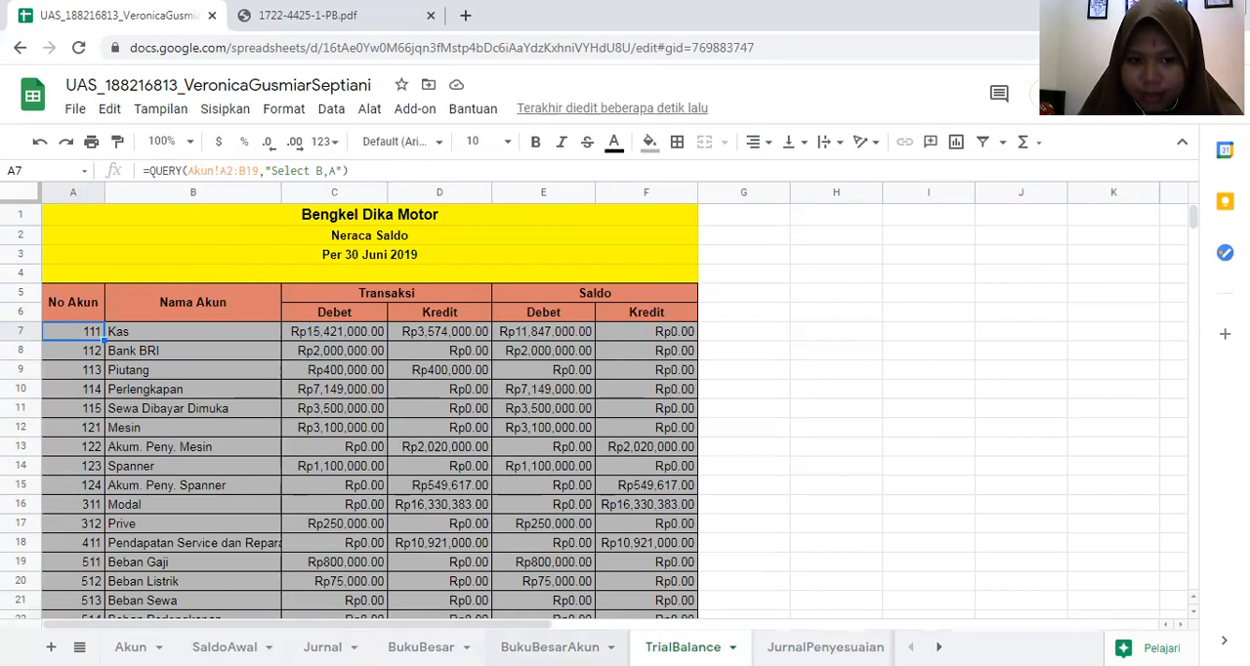
- Check the BukuBesar sheet, then relate TrialBalance's C7 SUMIF formula to its account criterion in B7
click(422, 647)
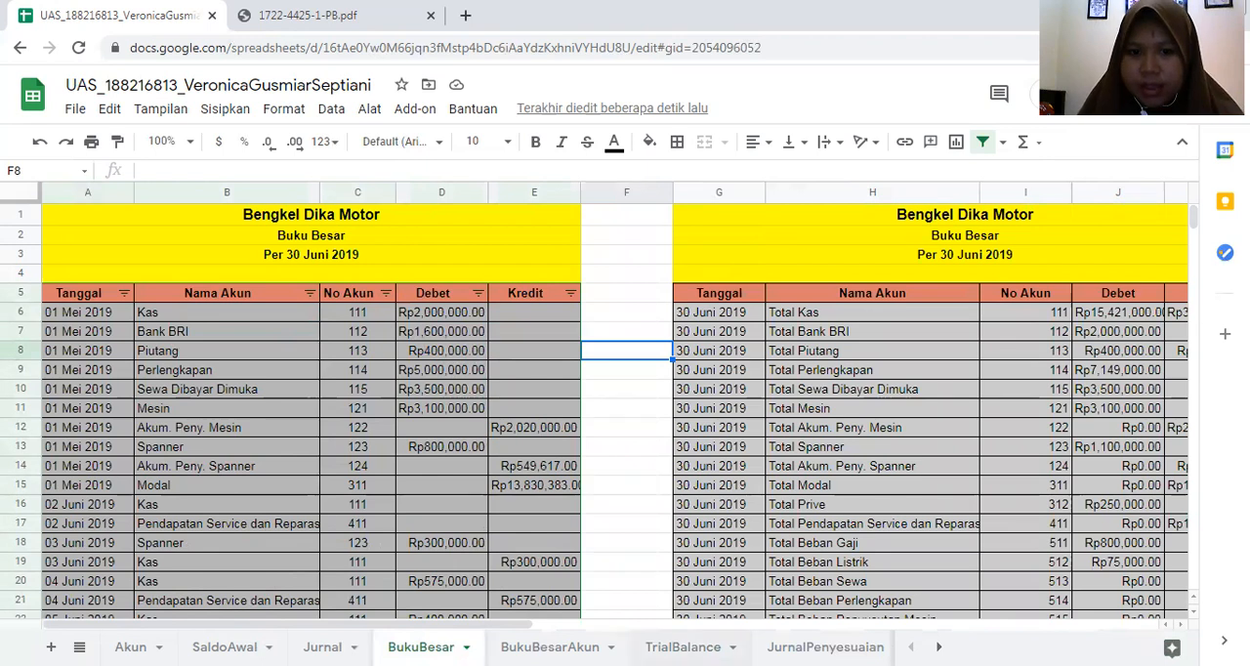
click(683, 647)
click(305, 337)
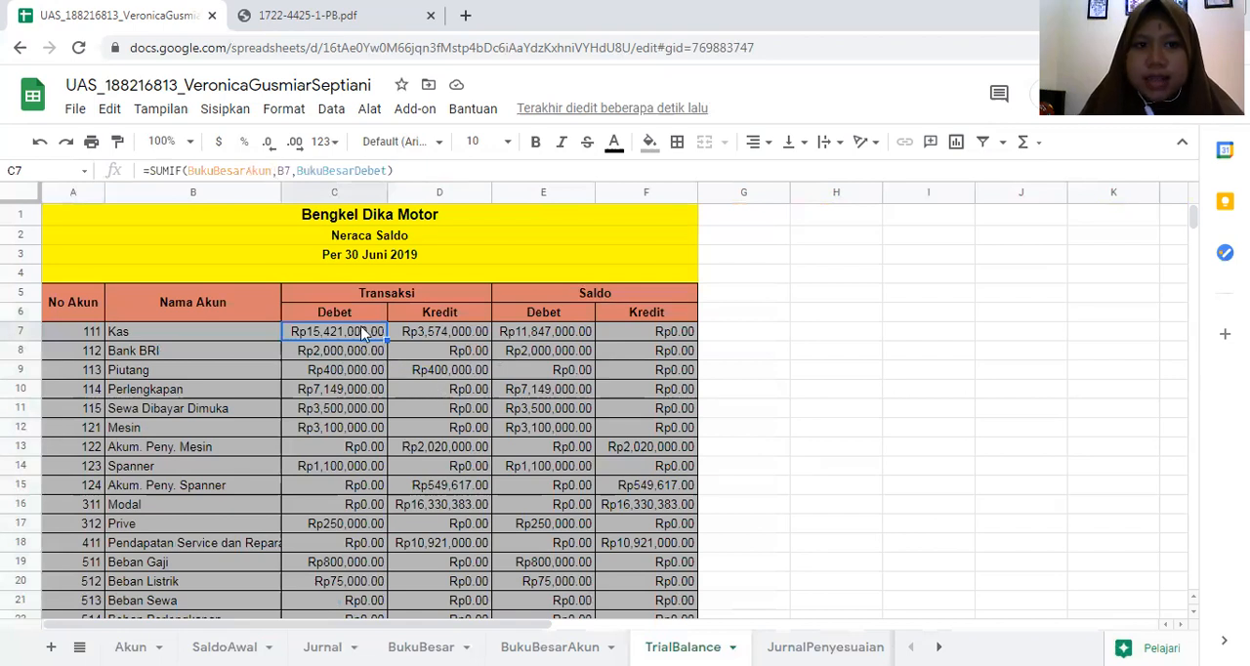
click(204, 332)
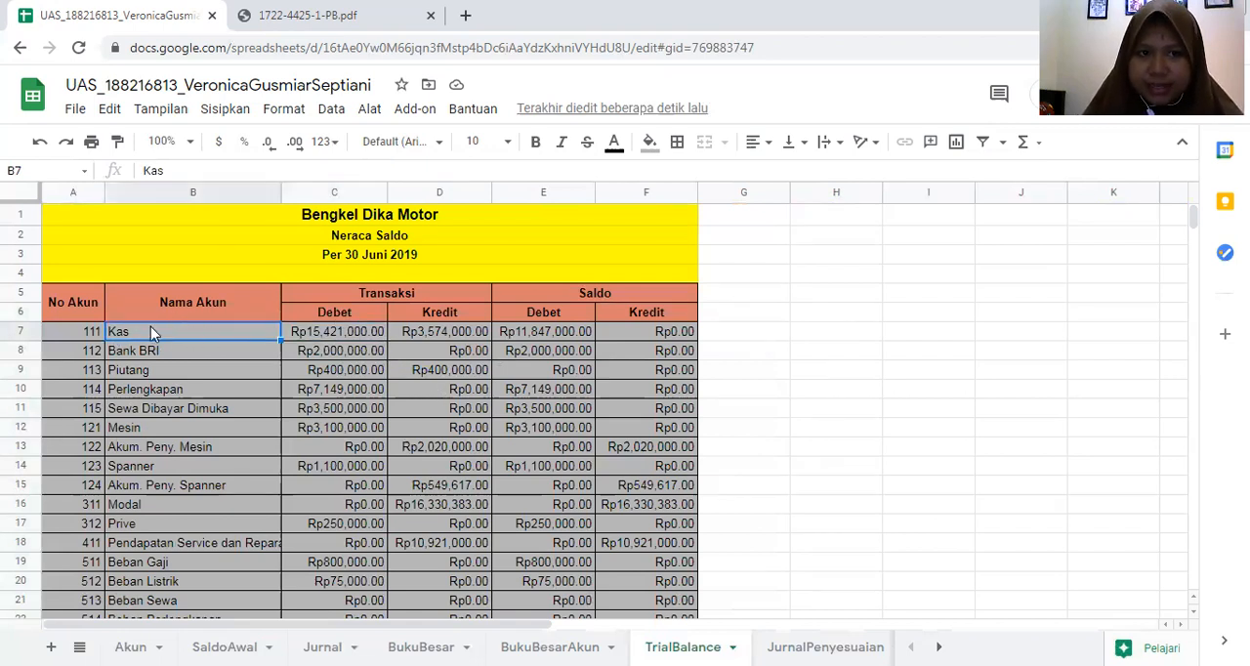
click(329, 332)
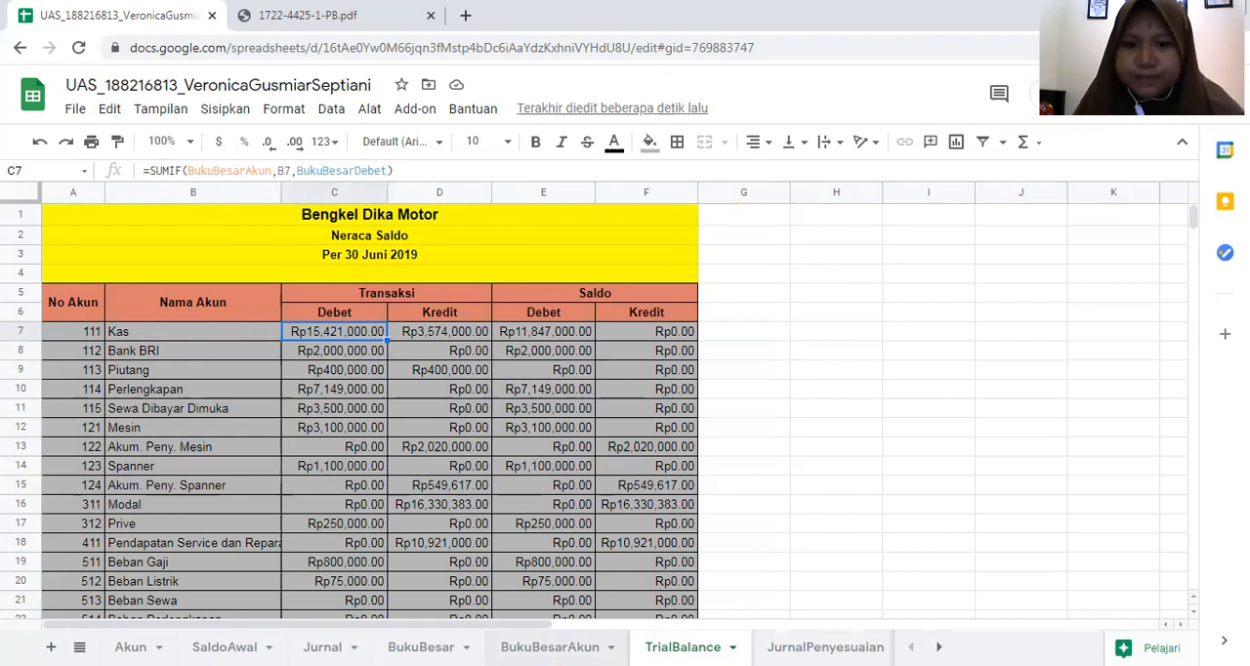
- Trace the SUMIF source amounts in BukuBesar's Debet and Kredit columns and view the BukuBesarAkun sheet
click(421, 646)
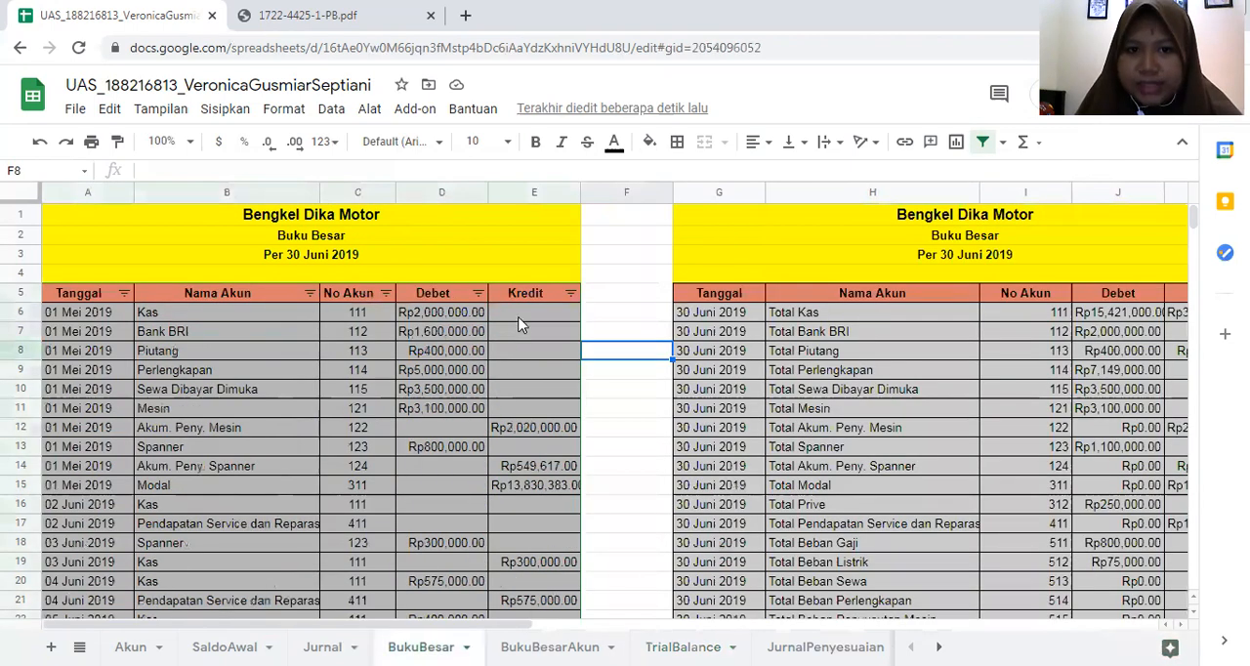
click(427, 315)
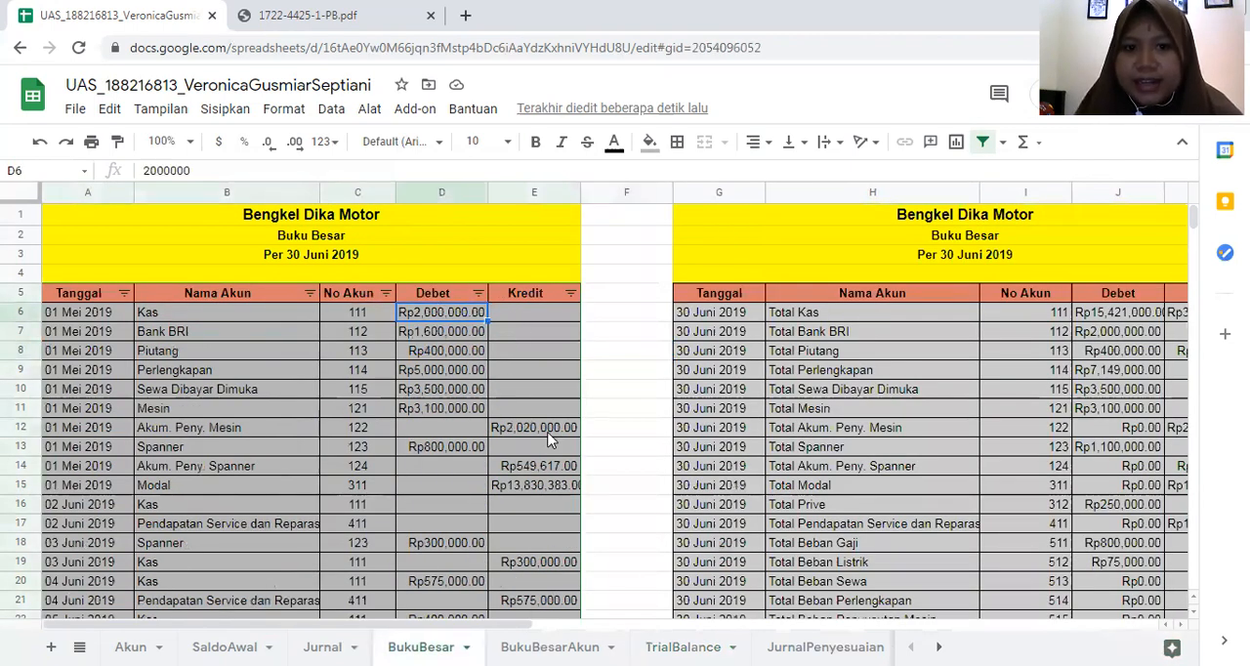
click(548, 433)
click(467, 311)
click(549, 435)
click(473, 311)
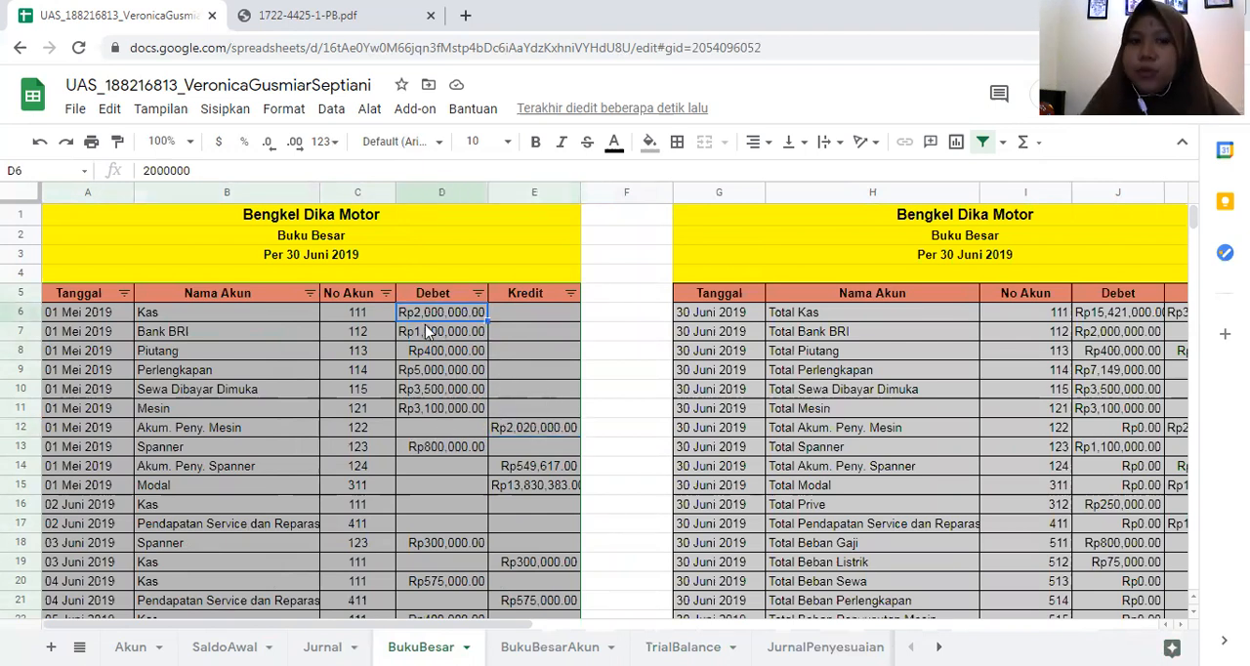
click(554, 646)
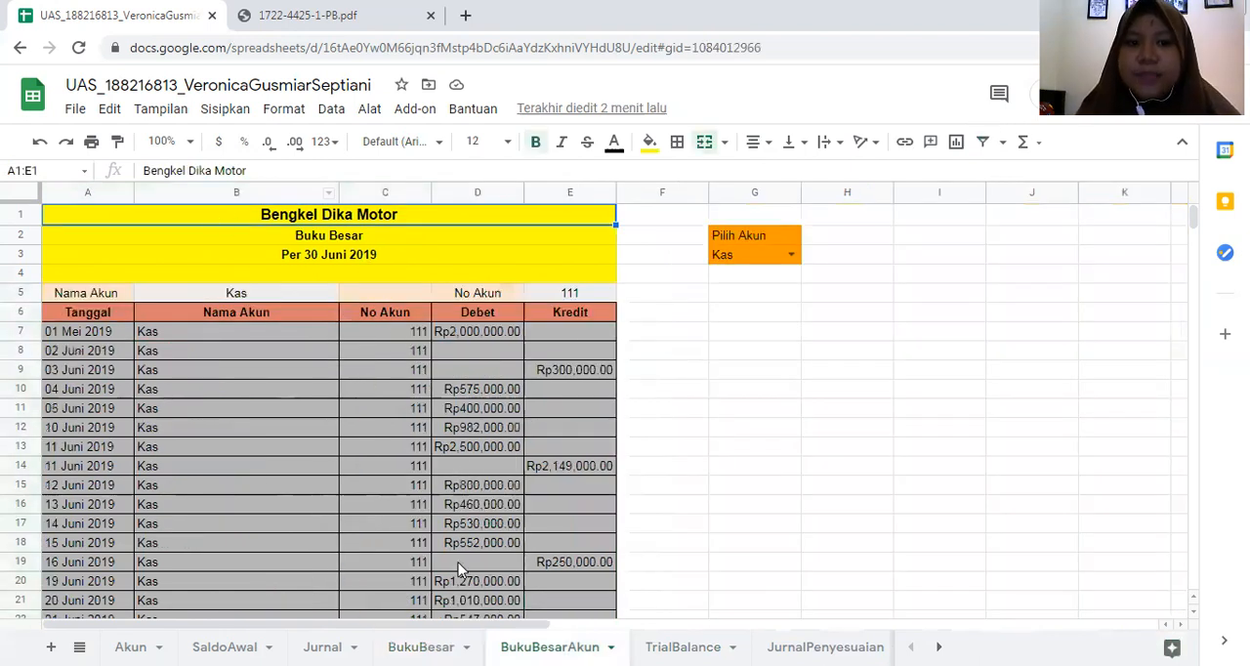
- Return to TrialBalance and compare the Kas row's debit and credit SUMIF formulas in C7 and D7
click(683, 648)
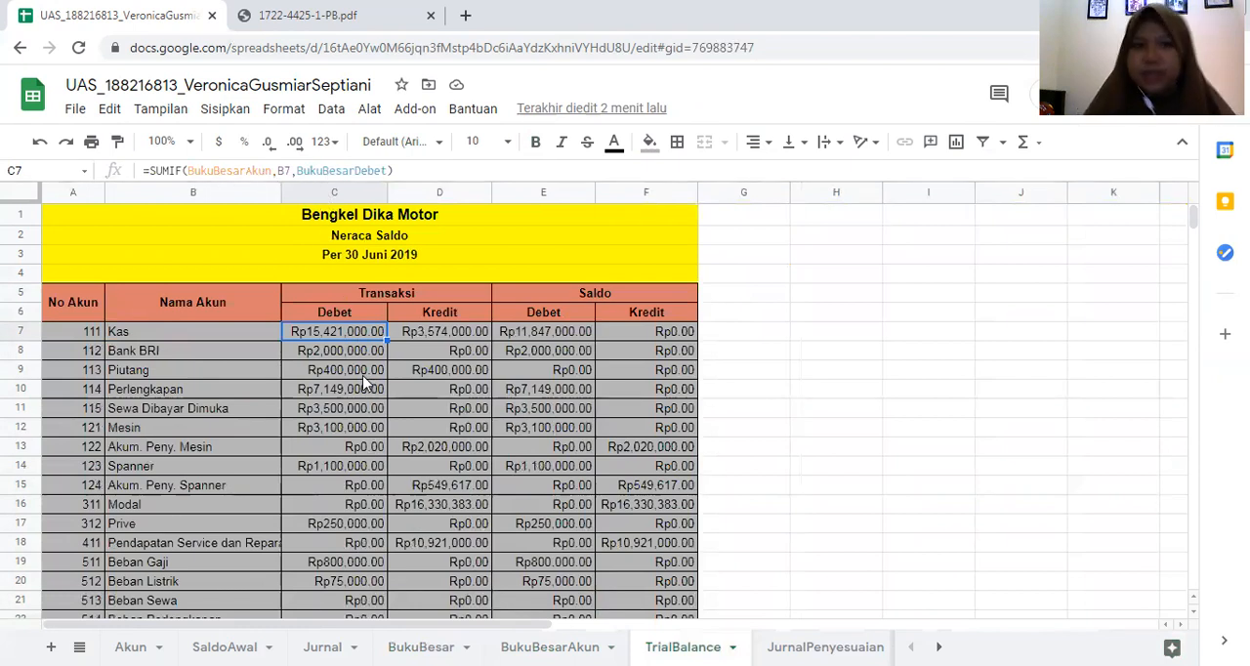
click(473, 335)
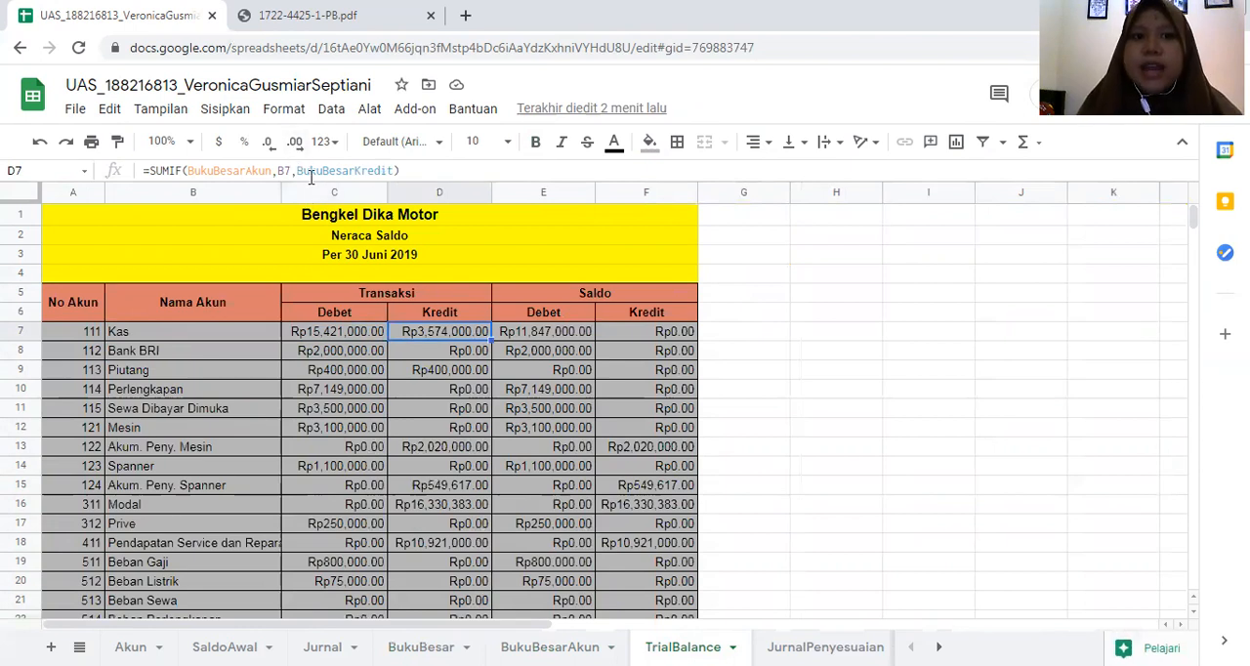
click(347, 318)
click(352, 337)
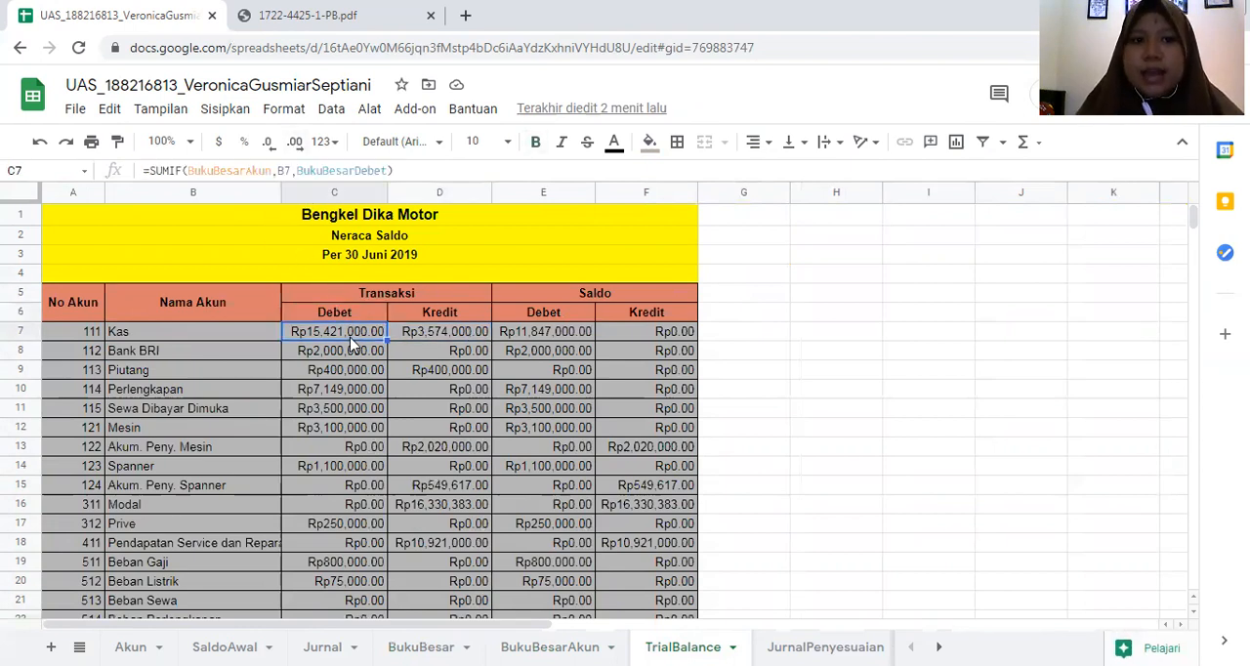
click(467, 340)
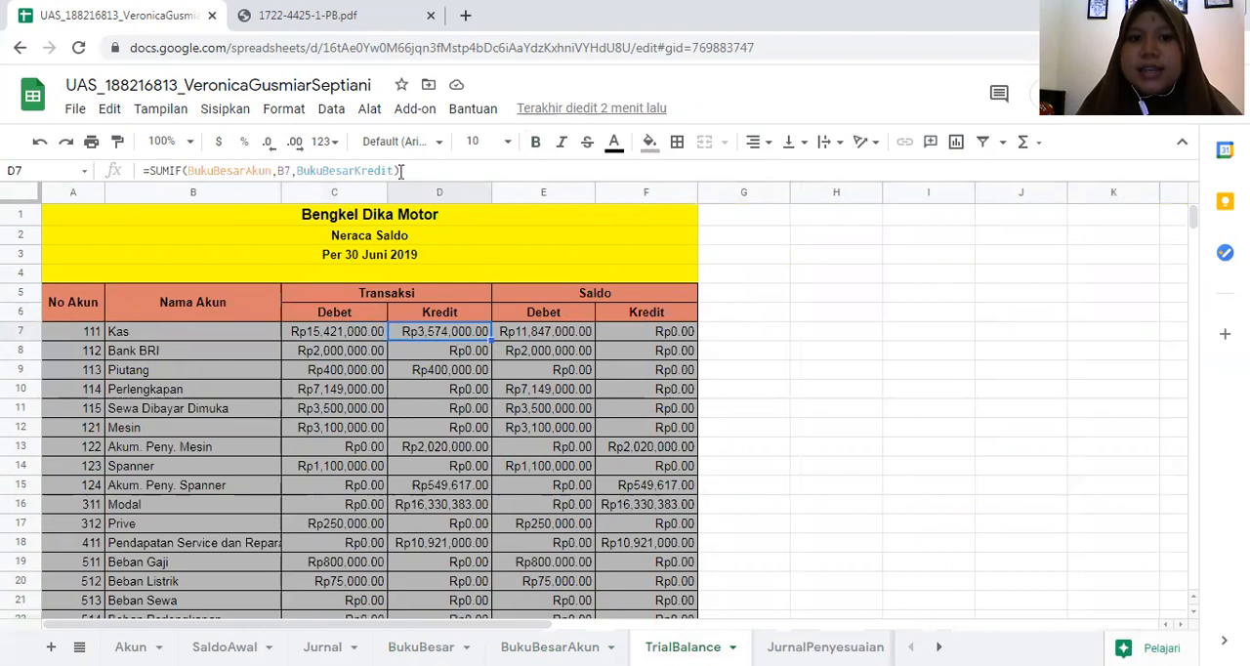
- Examine the IF formulas for the Kas debit and credit balances in E7 and F7 against the transaction totals
click(563, 340)
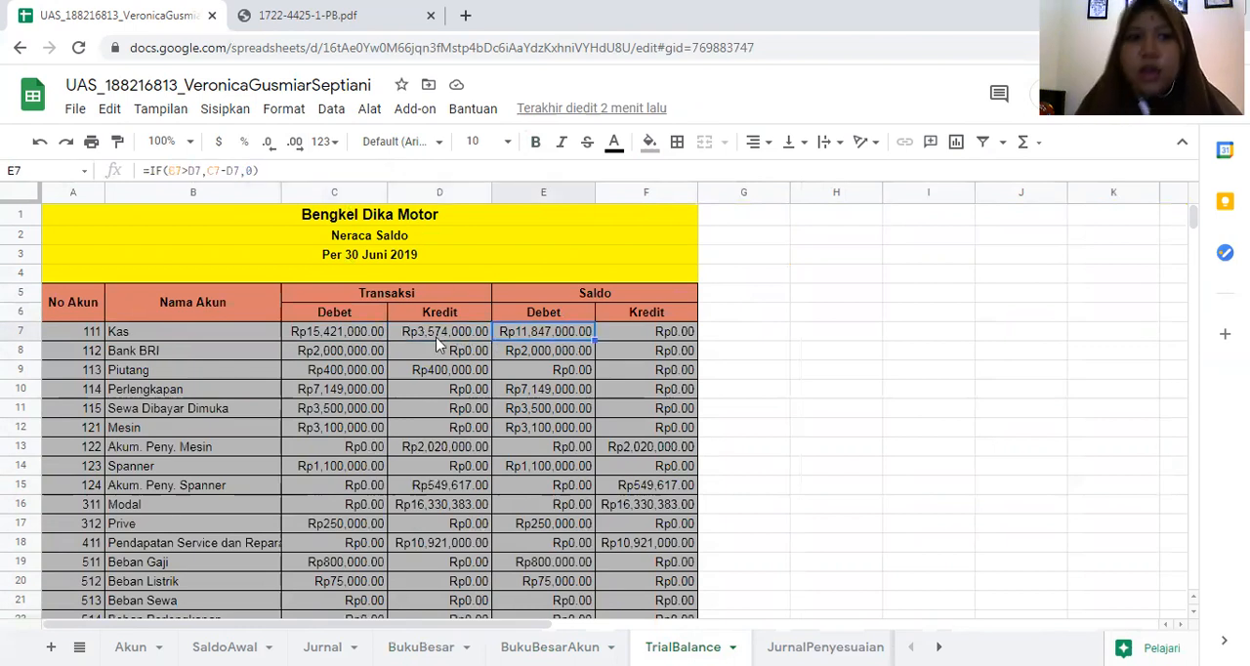
click(442, 342)
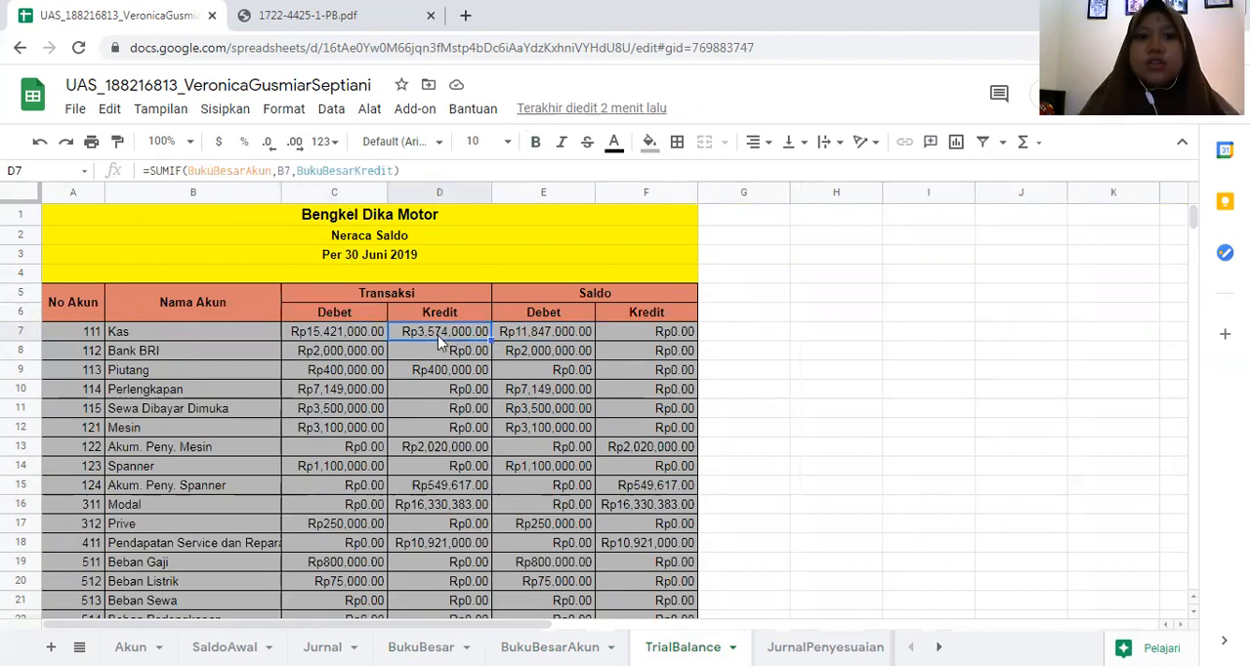
click(577, 339)
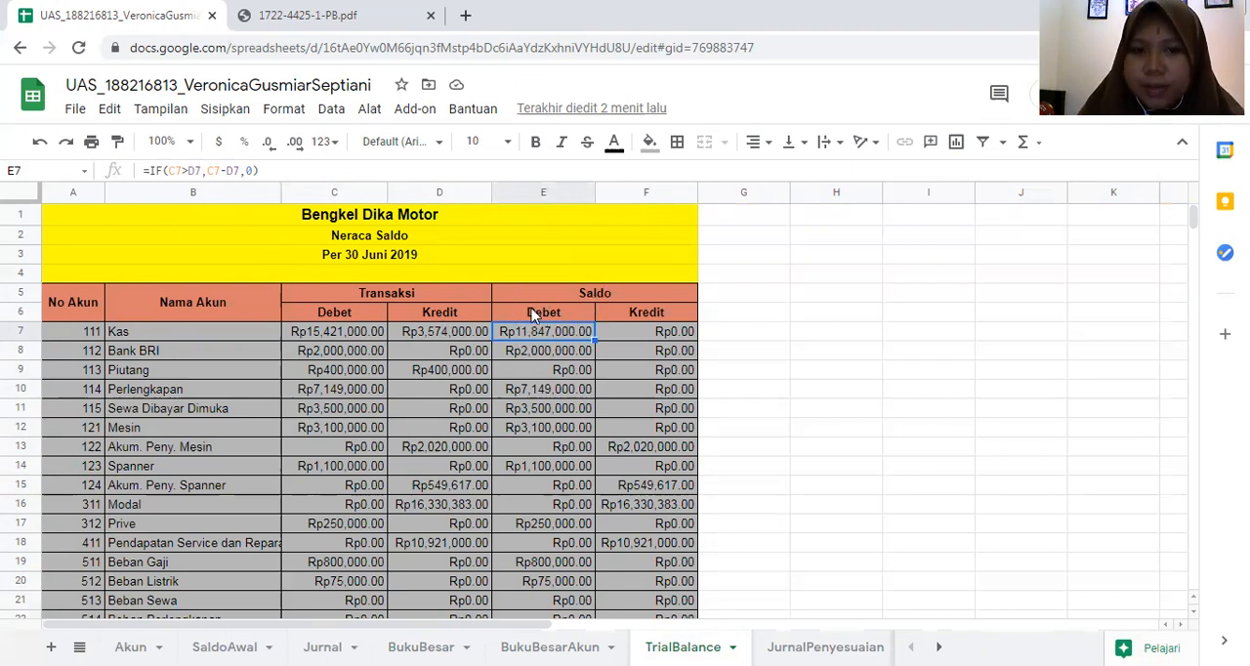
click(660, 333)
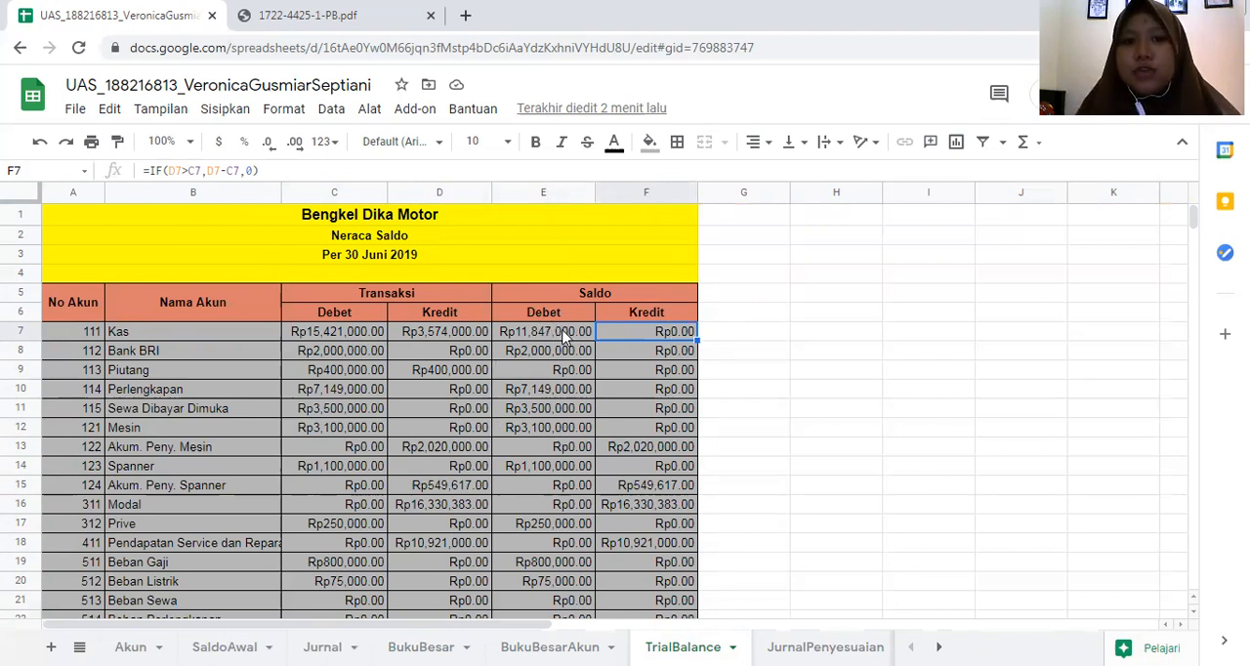
- Recheck the Kas row's credit balance formula in F7 and debit balance formula in E7
click(512, 338)
click(643, 337)
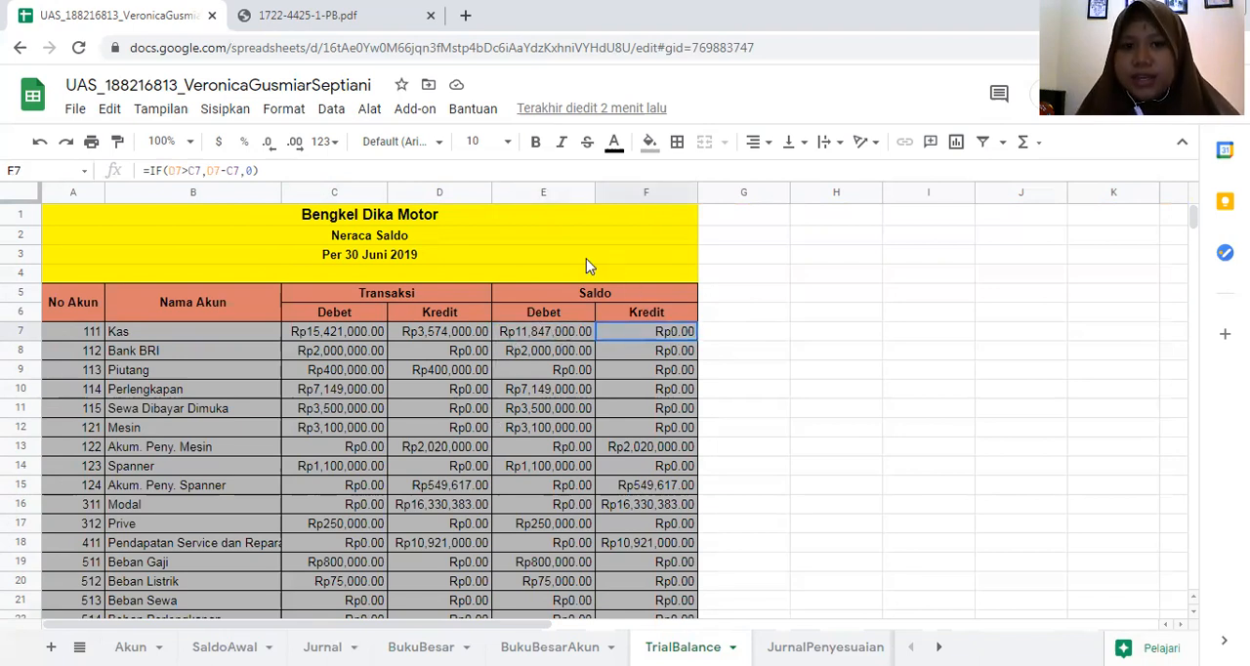
click(567, 338)
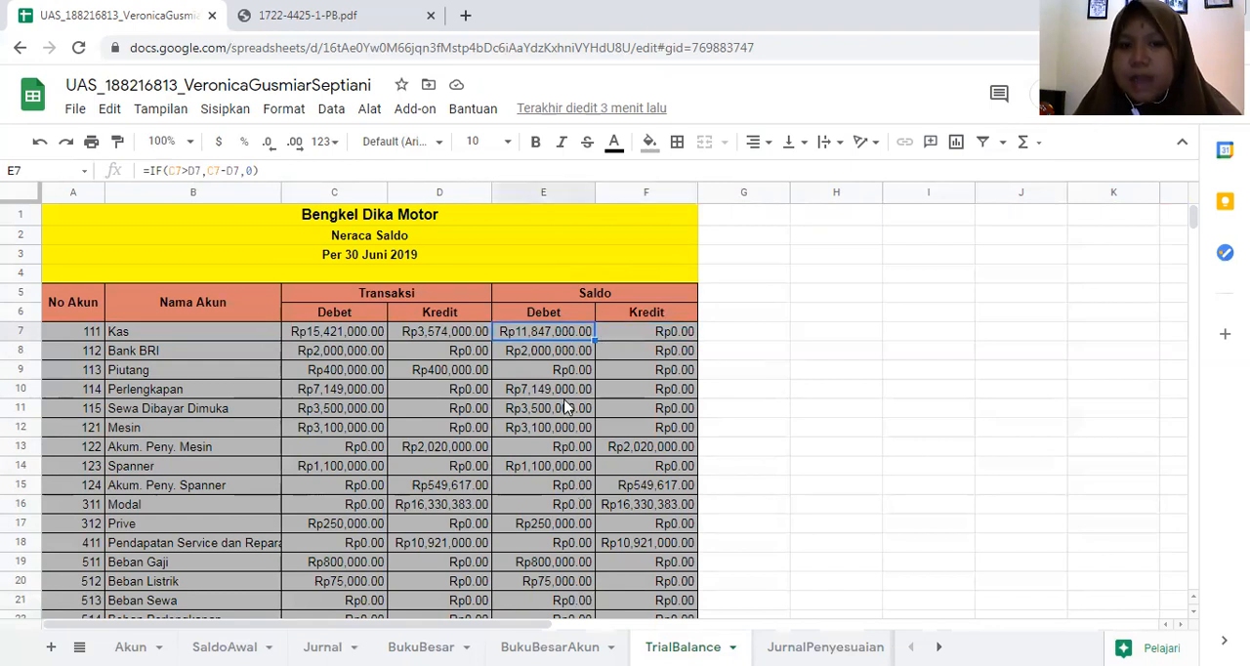
- Review the SUM formulas in TrialBalance's Jumlah row for the transaction and balance columns, C25 through F25
scroll(567, 409, down, 3)
click(347, 547)
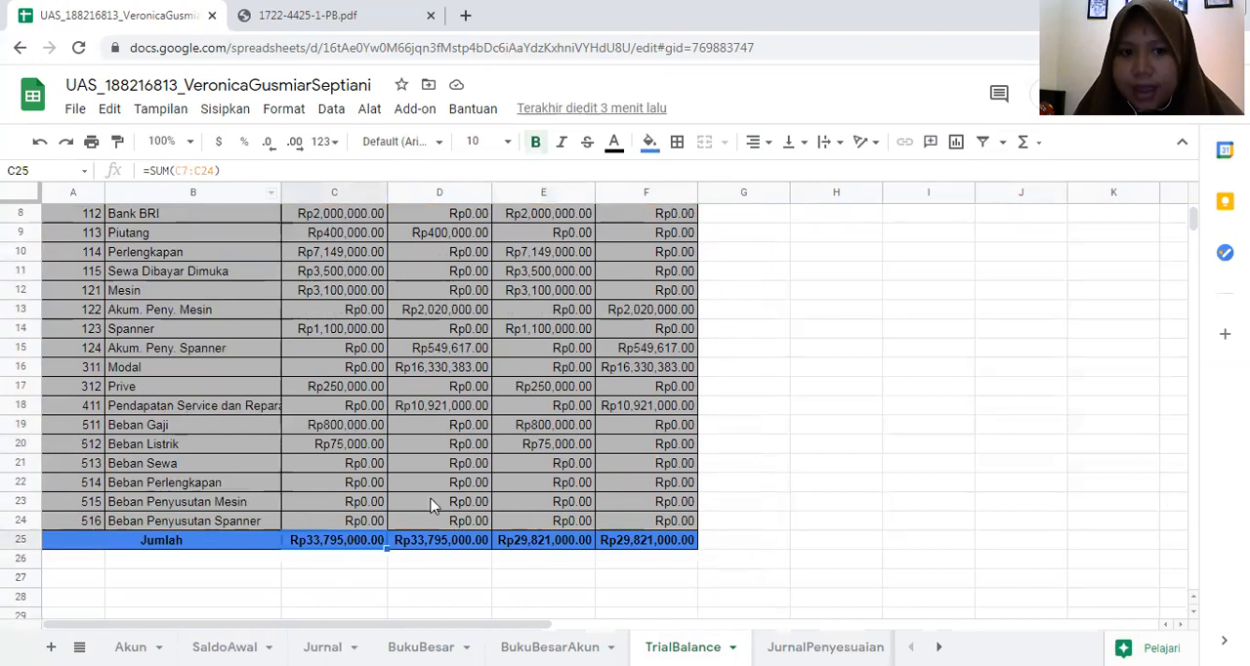
click(442, 540)
click(547, 543)
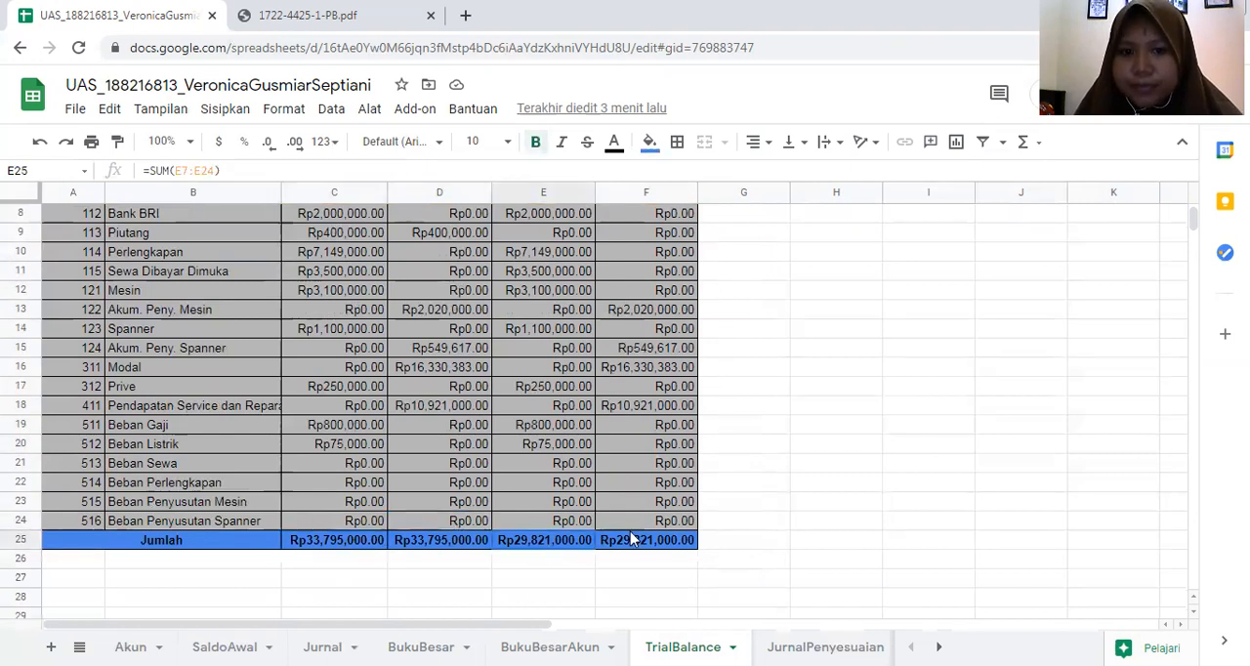
click(630, 539)
click(837, 427)
scroll(720, 443, up, 3)
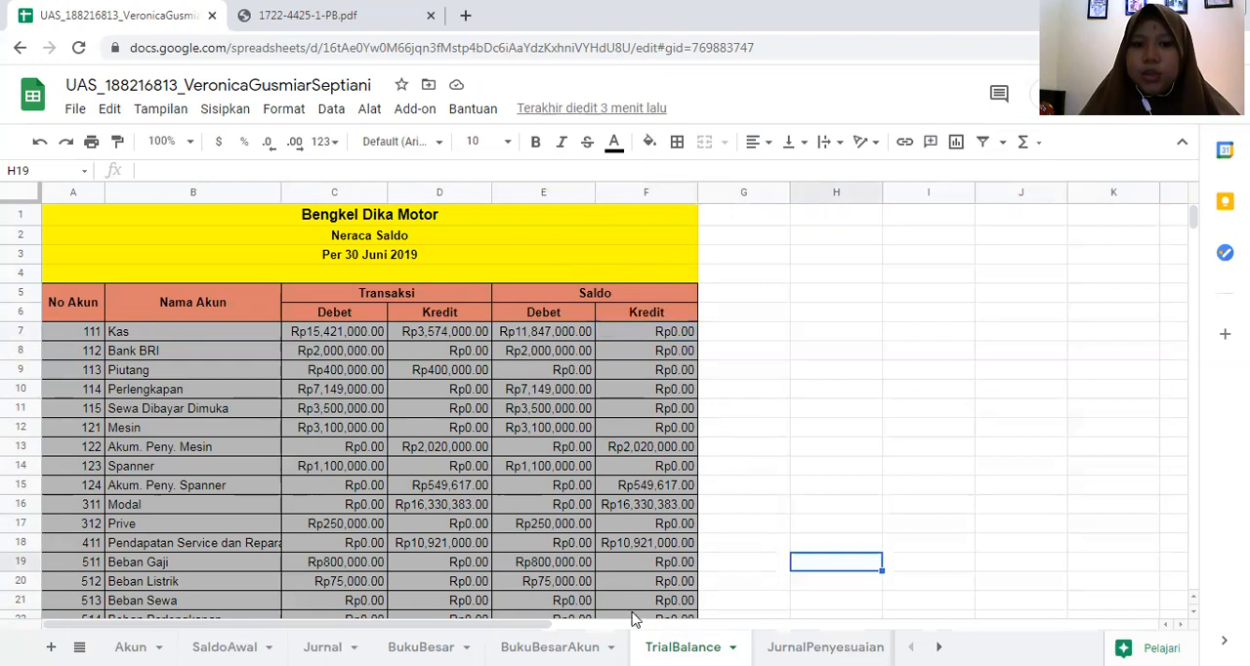
- Open the BukuBesarAkun sheet, review the Kas ledger down to its total, and inspect the QUERY formula in A7
click(550, 645)
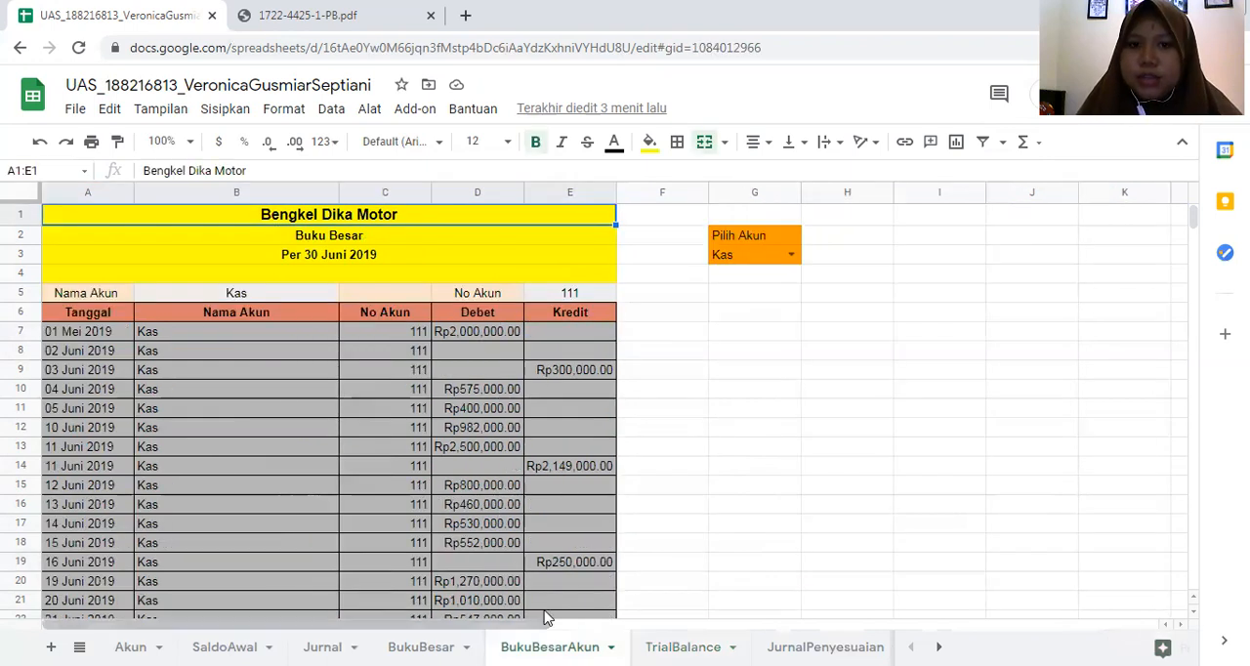
scroll(354, 344, down, 3)
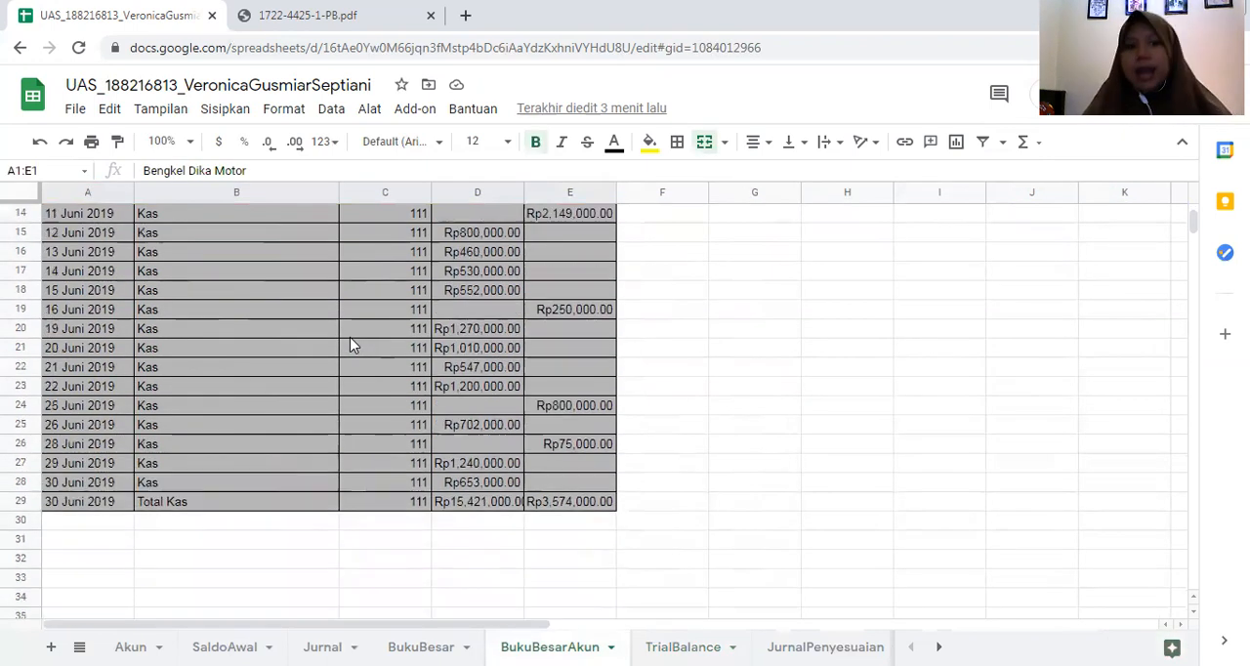
scroll(361, 327, up, 3)
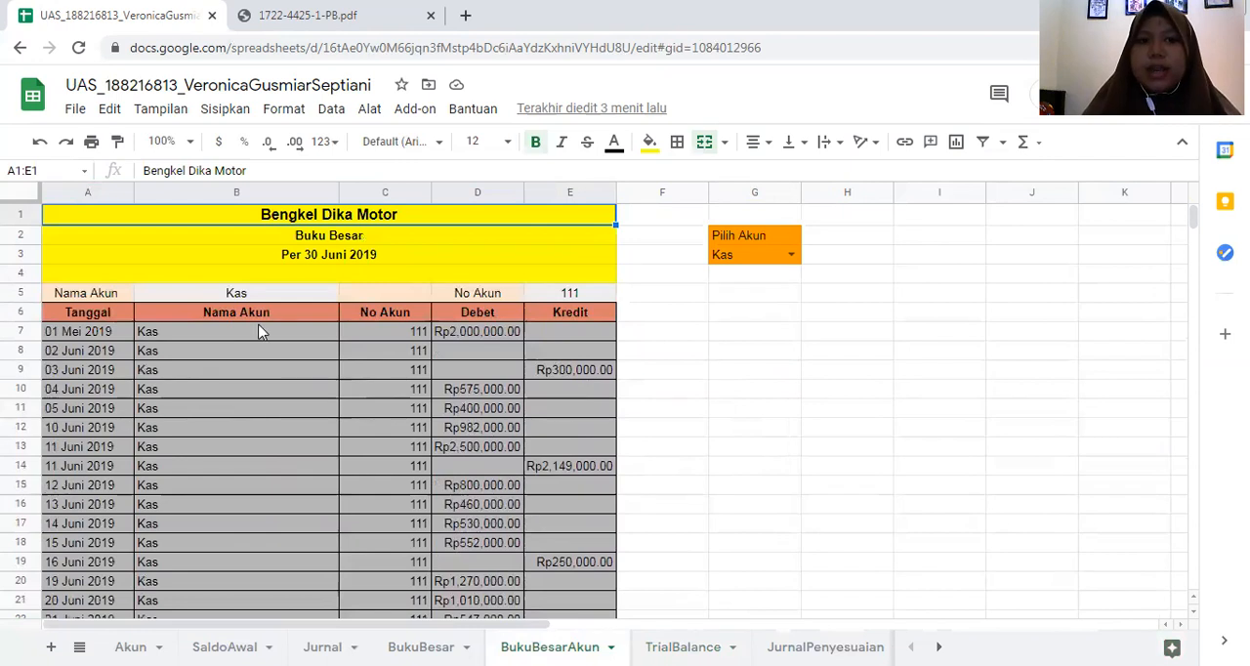
click(127, 337)
click(231, 344)
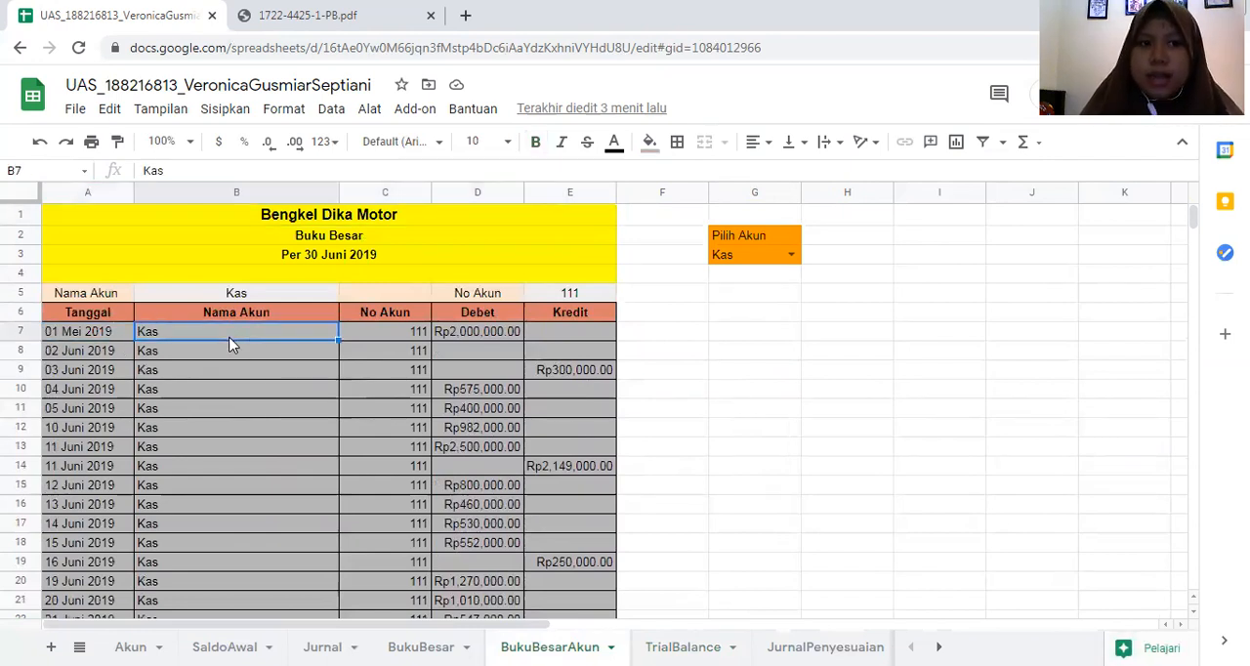
click(116, 337)
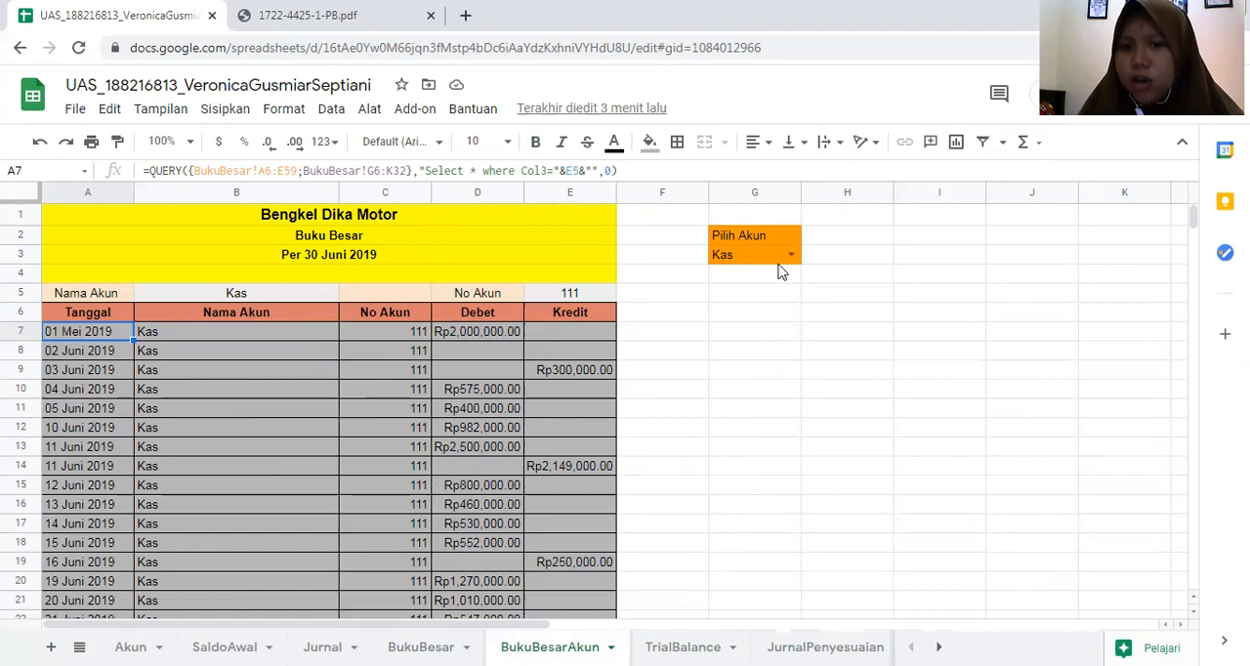
scroll(239, 410, down, 5)
scroll(239, 411, up, 5)
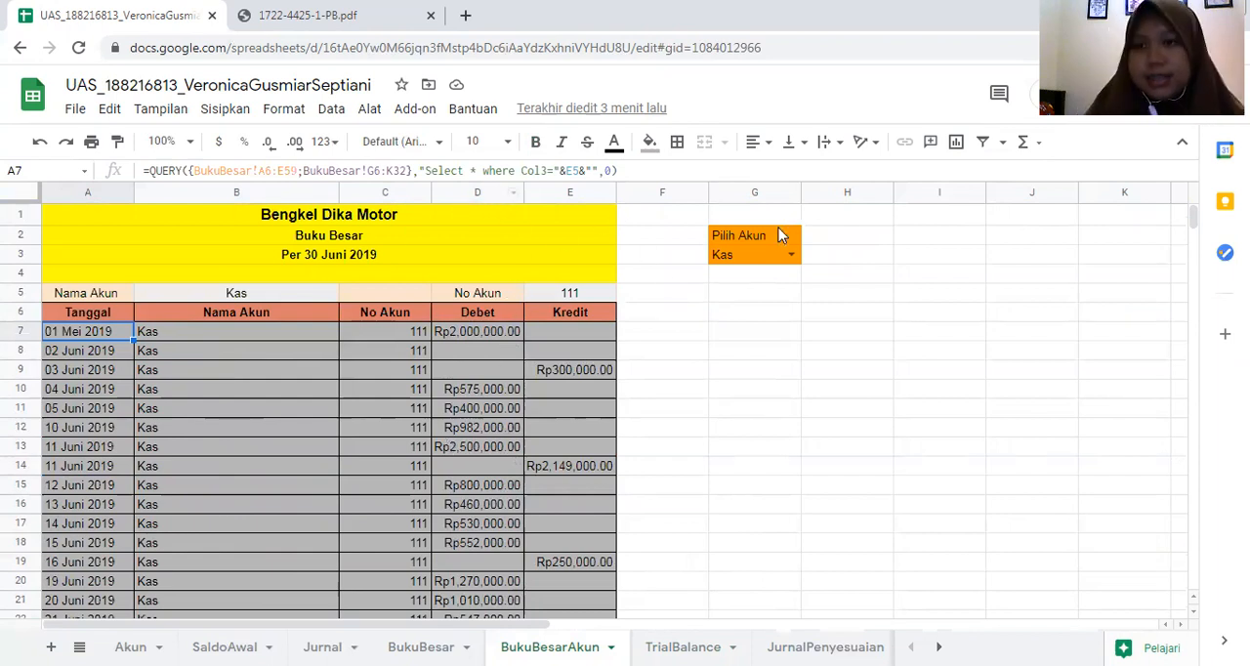
- Switch the Pilih Akun selection in G3 to Piutang, followed by Spanner, reviewing the ledger for each account
click(790, 254)
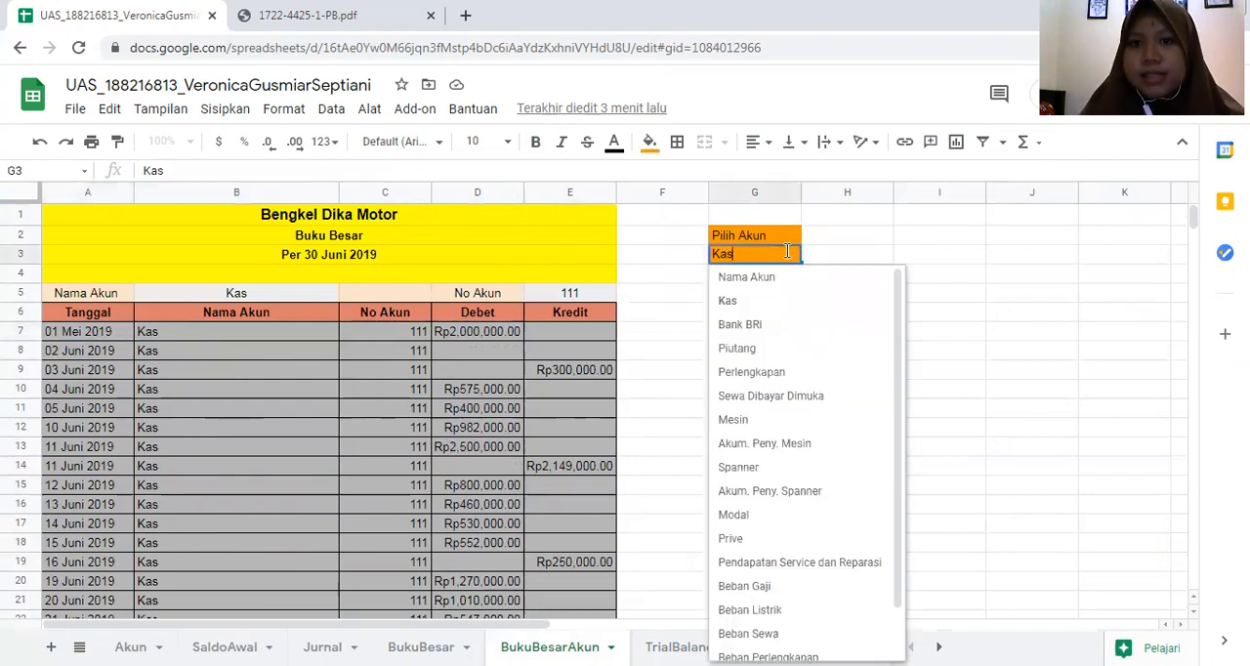
click(796, 349)
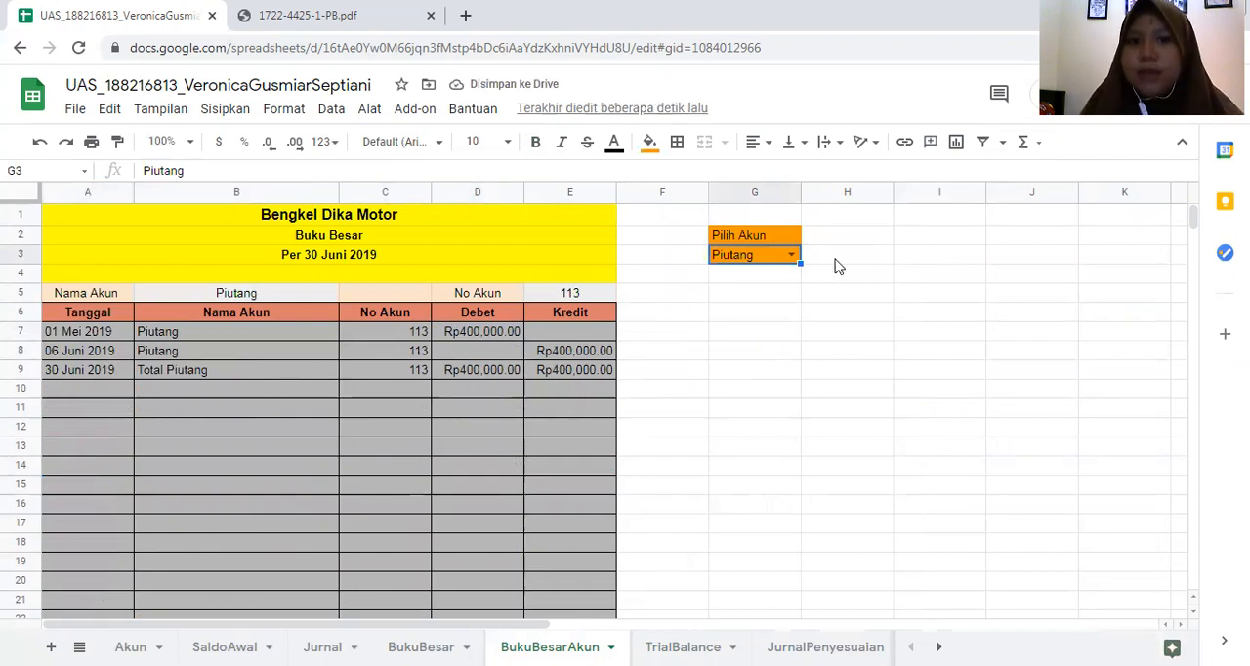
click(790, 254)
scroll(695, 346, down, 2)
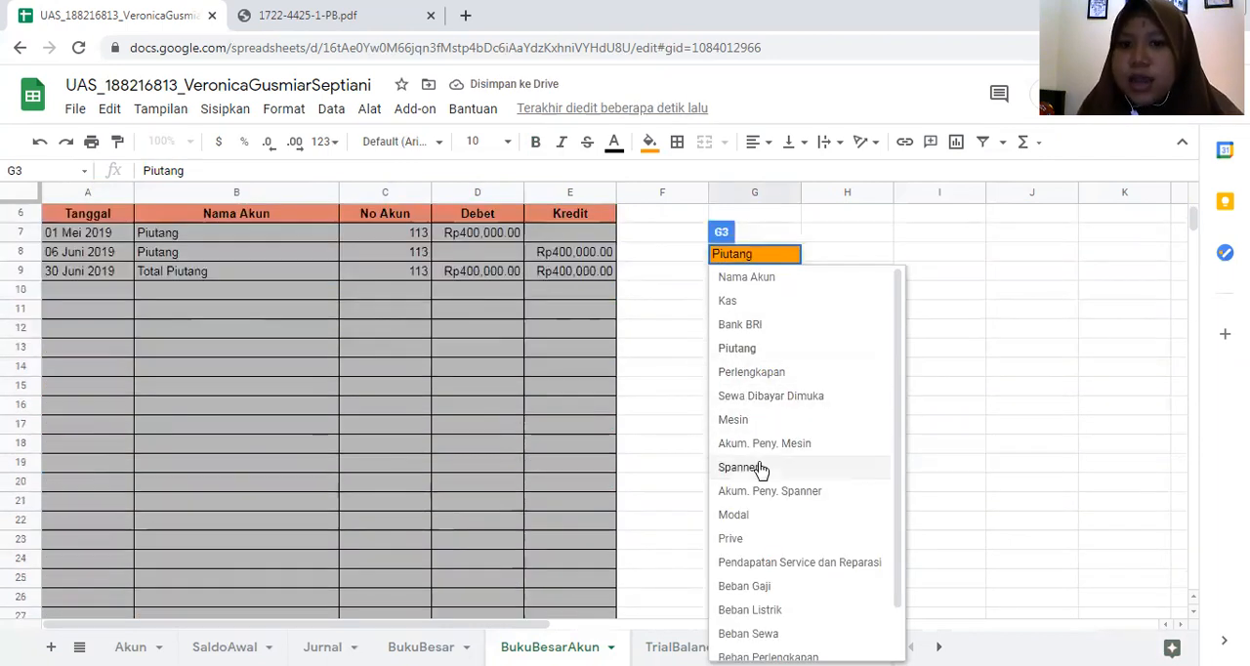
click(761, 470)
scroll(670, 334, up, 1)
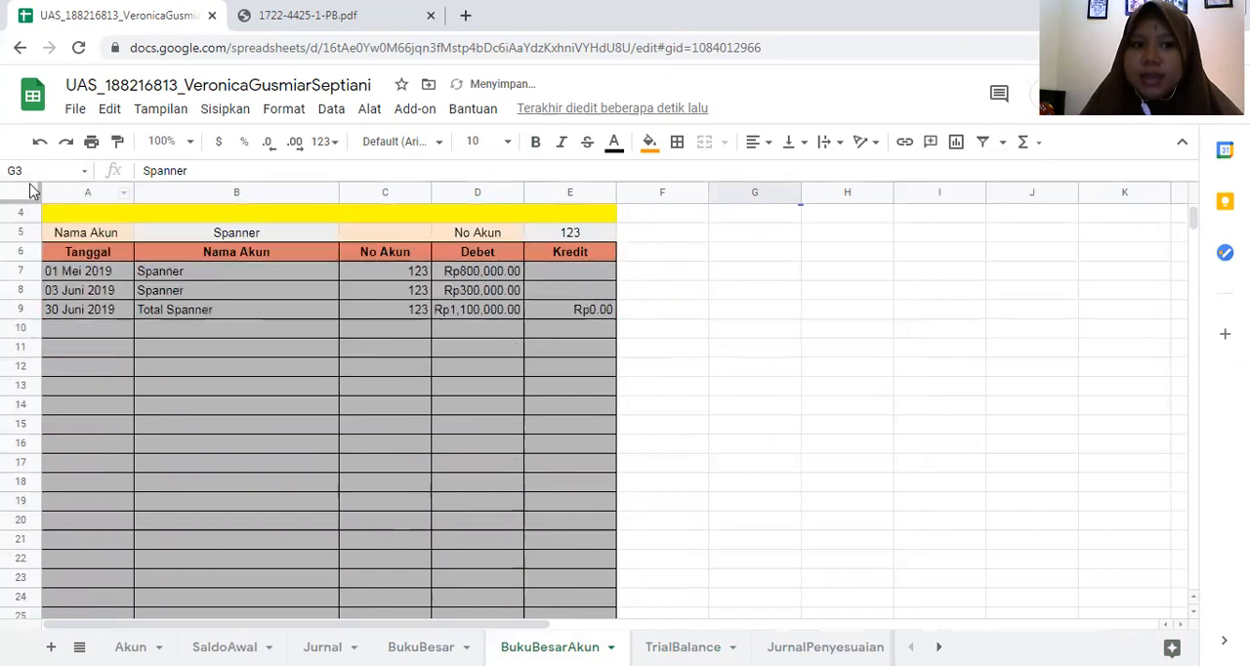
scroll(307, 291, up, 2)
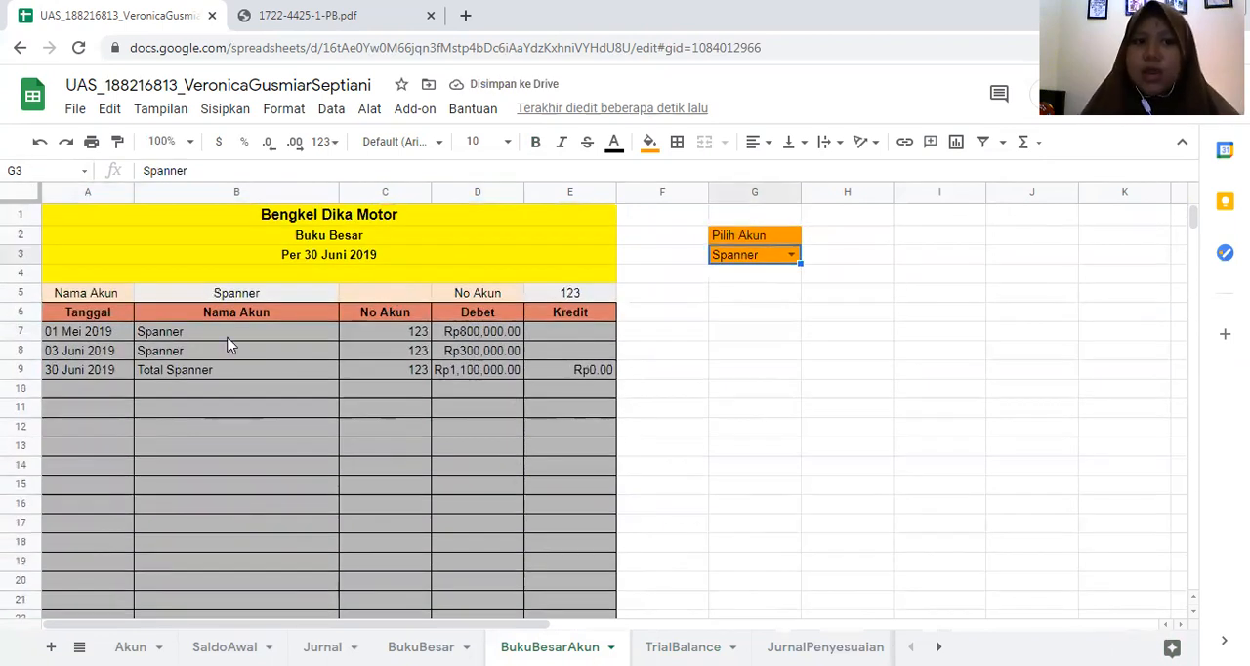
- Set the Pilih Akun selection in G3 back to Kas and re-examine the QUERY formula in A7
click(789, 255)
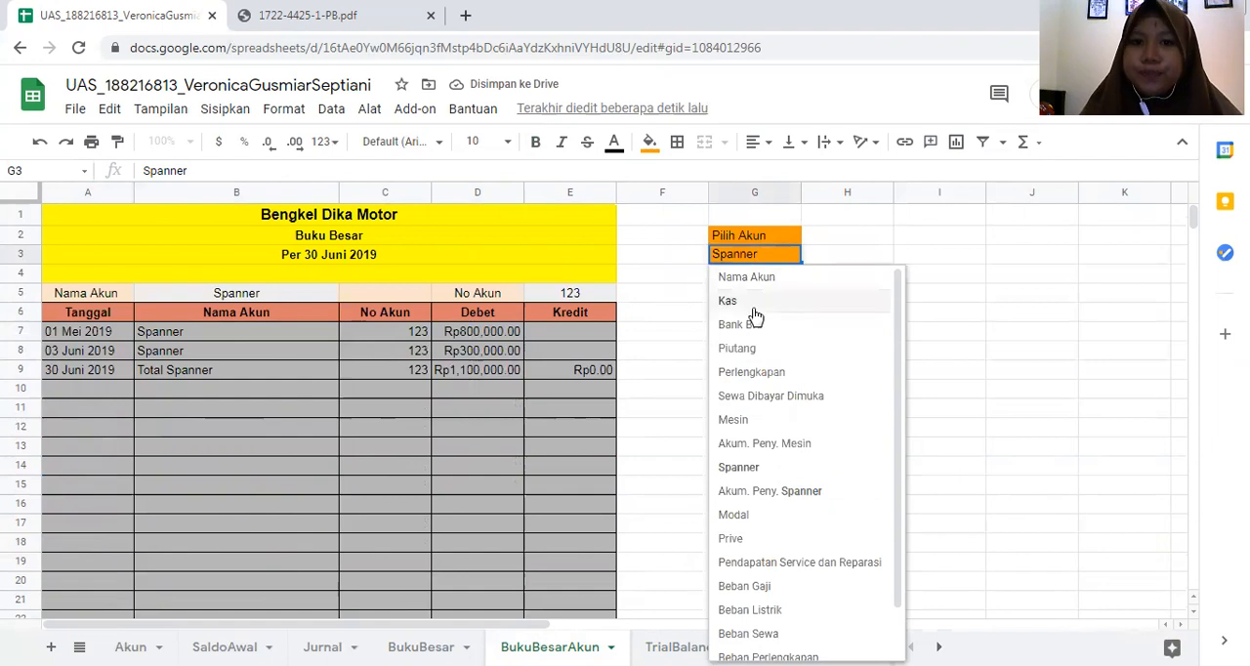
click(754, 308)
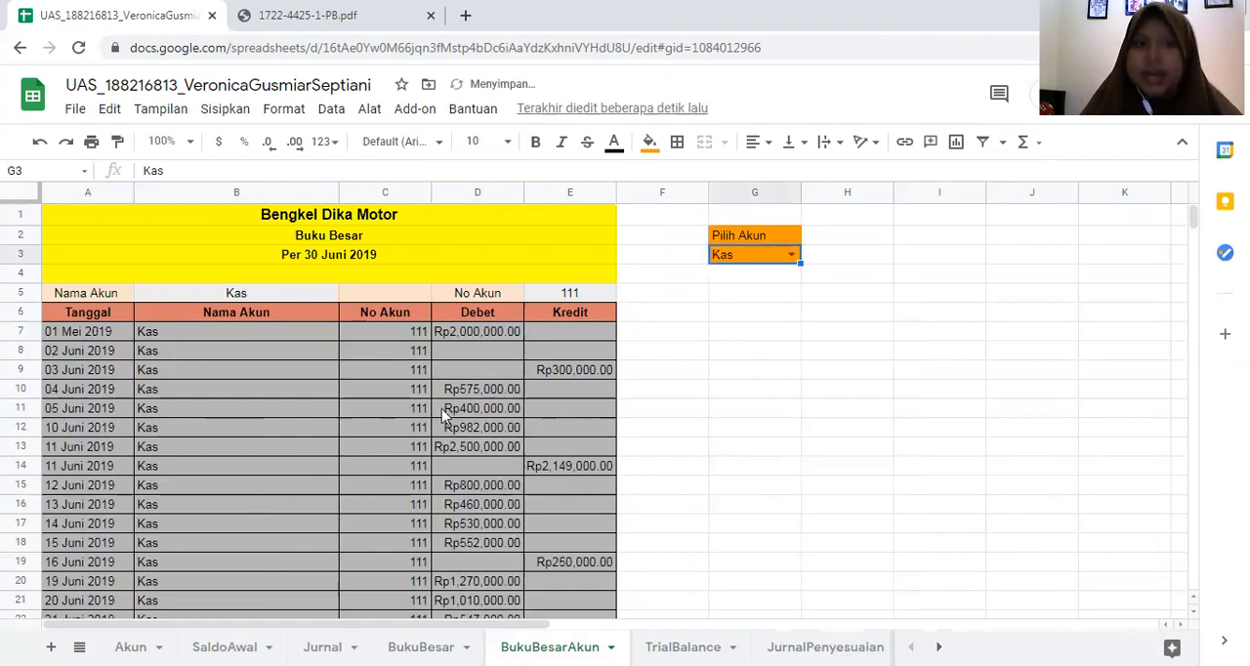
click(787, 332)
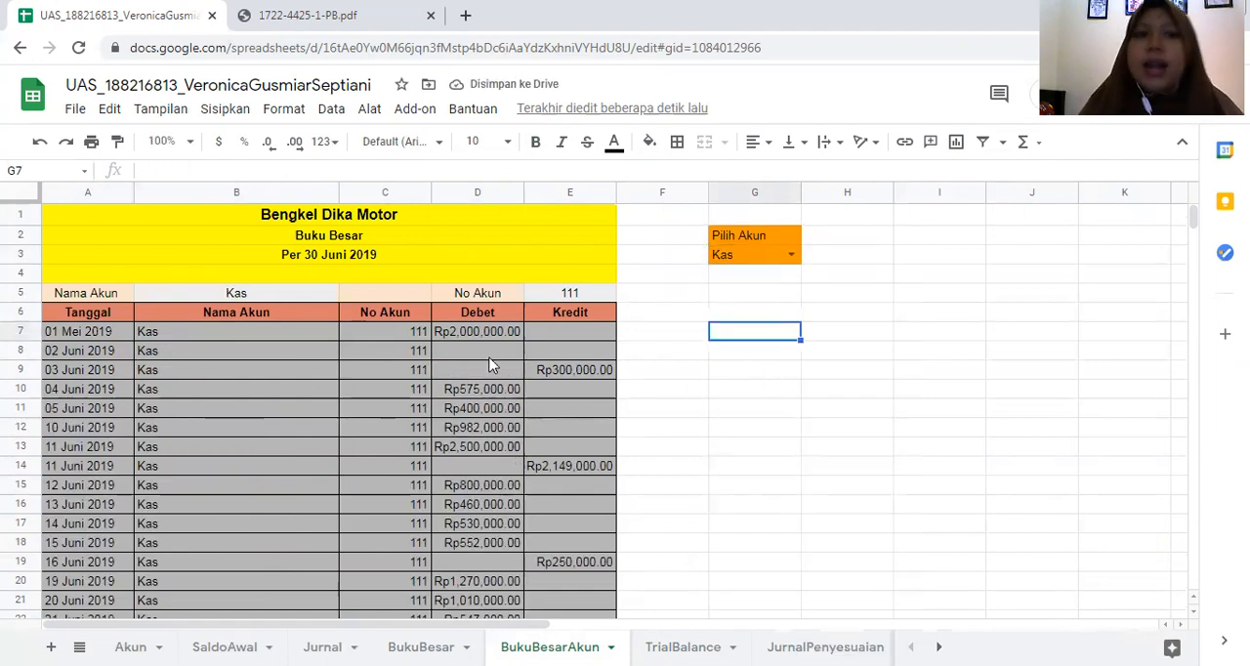
click(123, 332)
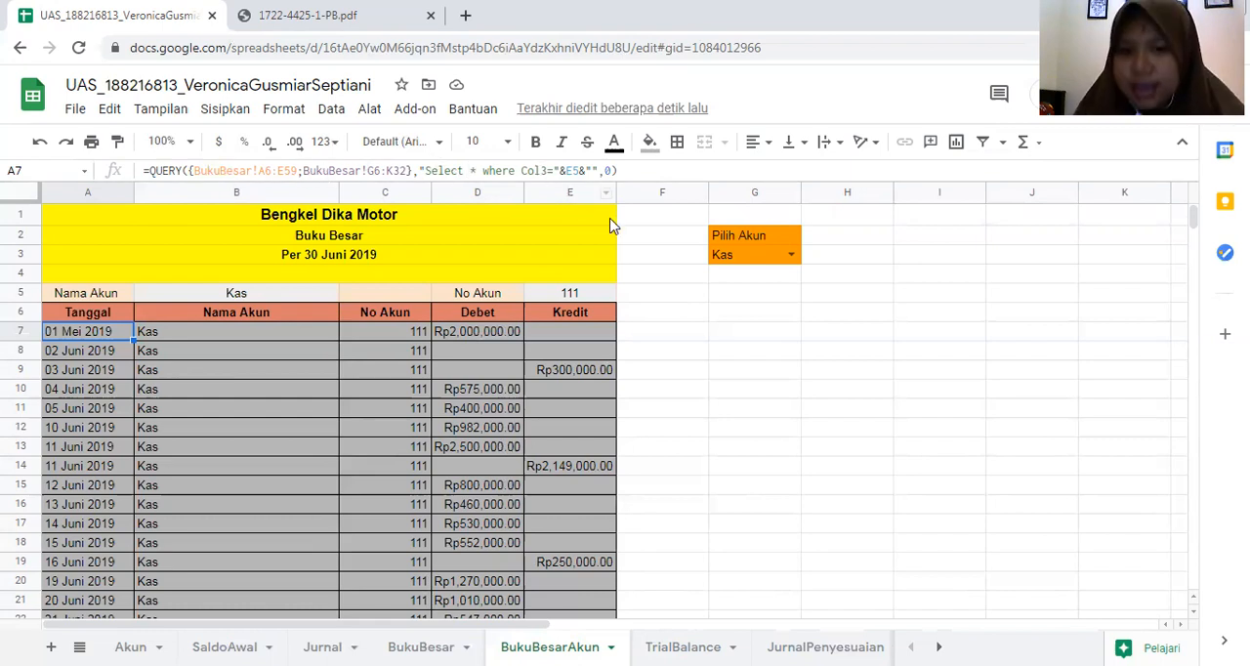
click(696, 371)
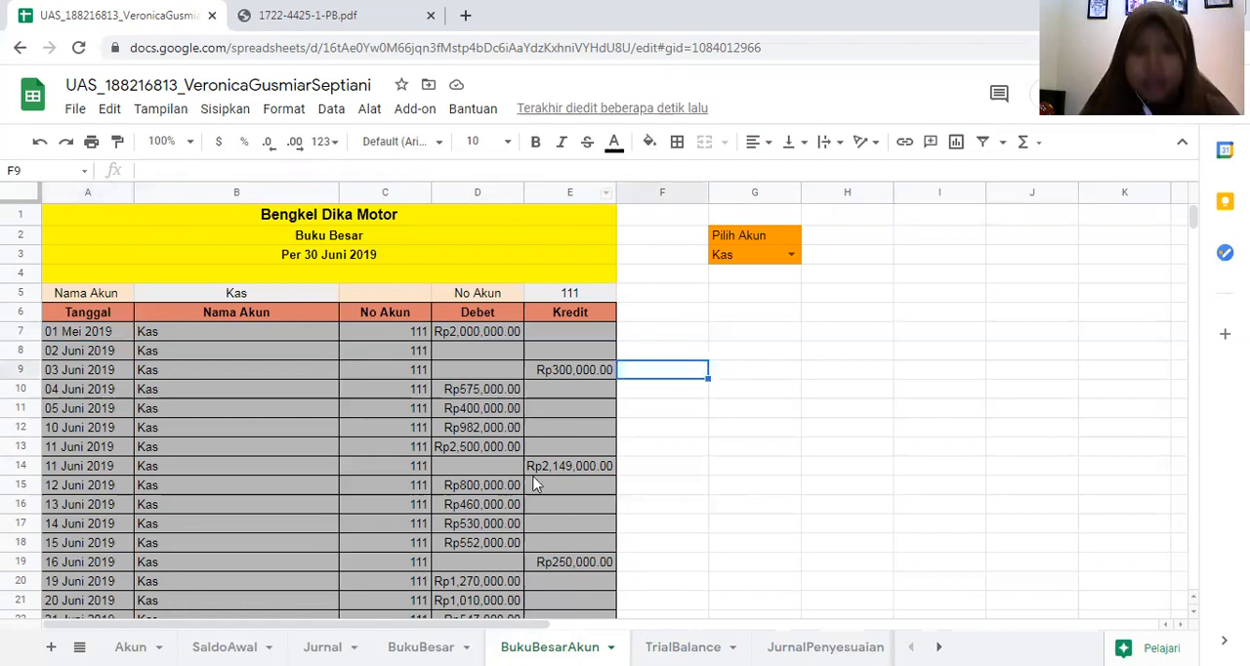
- Open the JurnalPenyesuaian sheet and check the first adjusting entry's No Bukti in B6
click(766, 633)
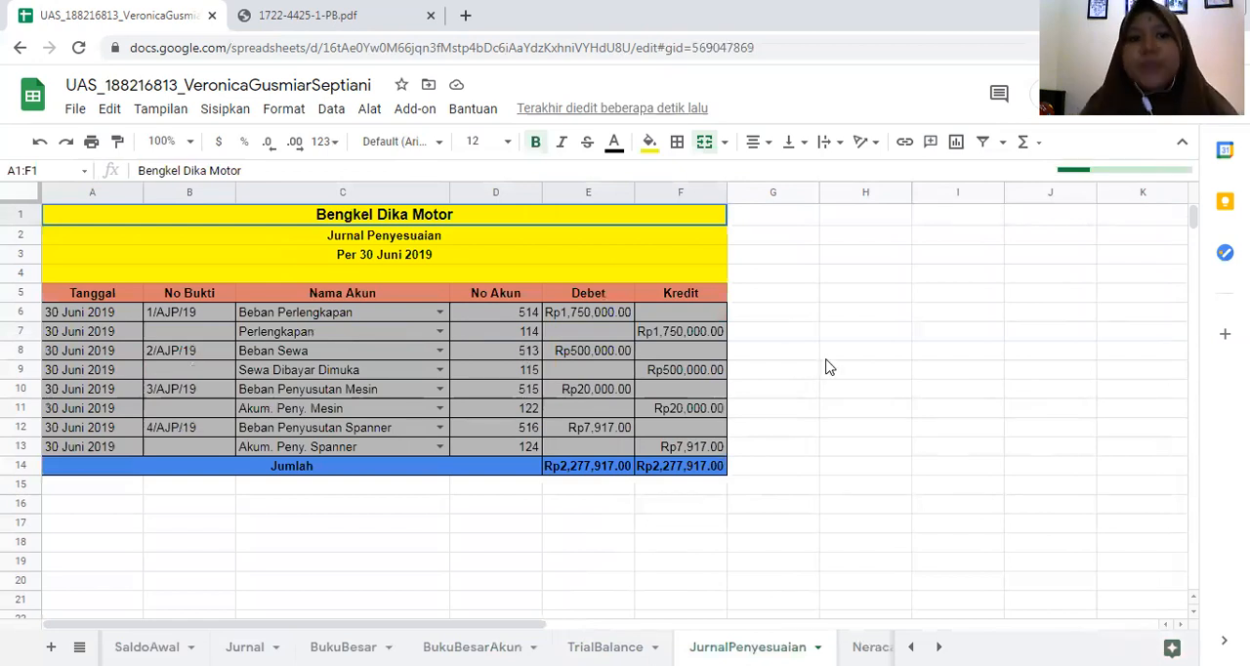
click(826, 352)
click(186, 313)
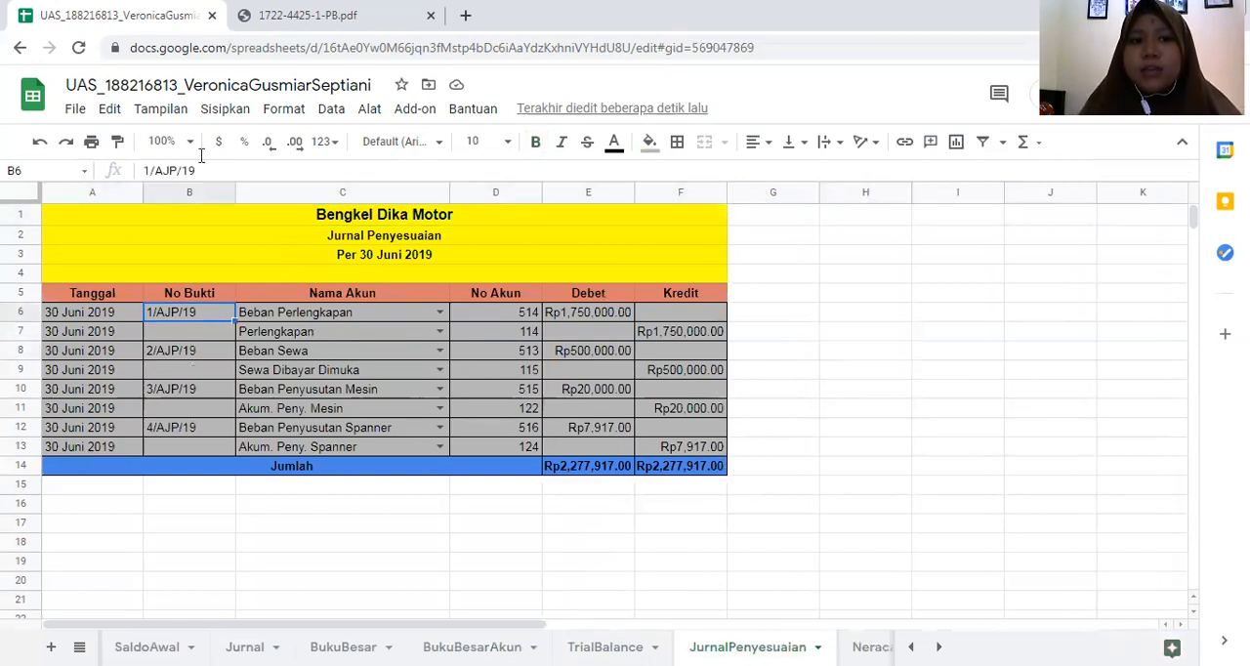
- Switch to the source article 1722-4425-1-PB.pdf and look through the Jurnal Umum and Neraca Lajur figures
click(327, 27)
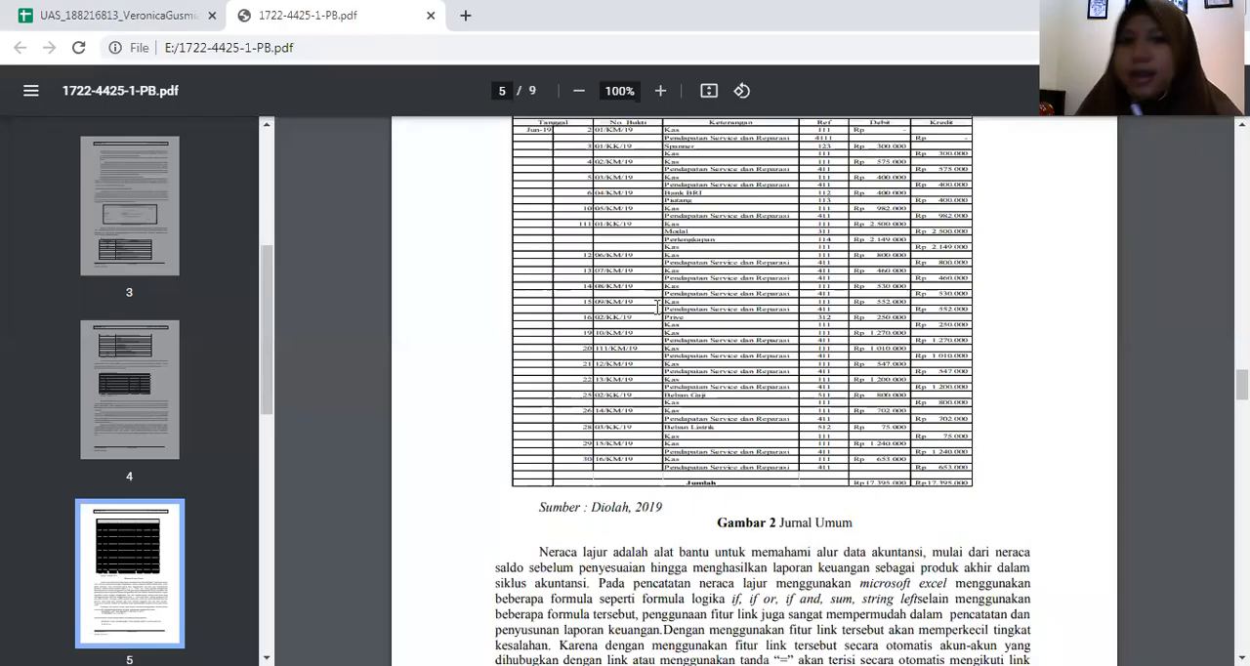
scroll(659, 307, up, 12)
scroll(661, 296, down, 18)
scroll(659, 306, down, 10)
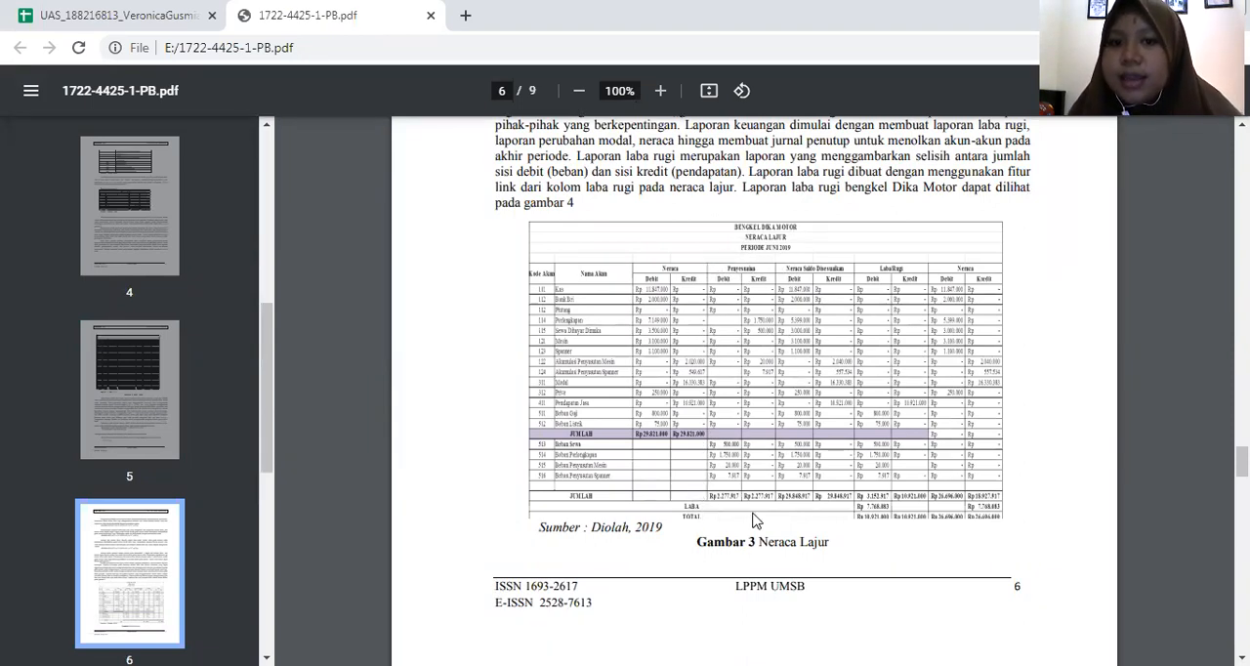
- Return to the JurnalPenyesuaian sheet and review the Nama Akun and No Bukti of the first adjusting entry
click(98, 13)
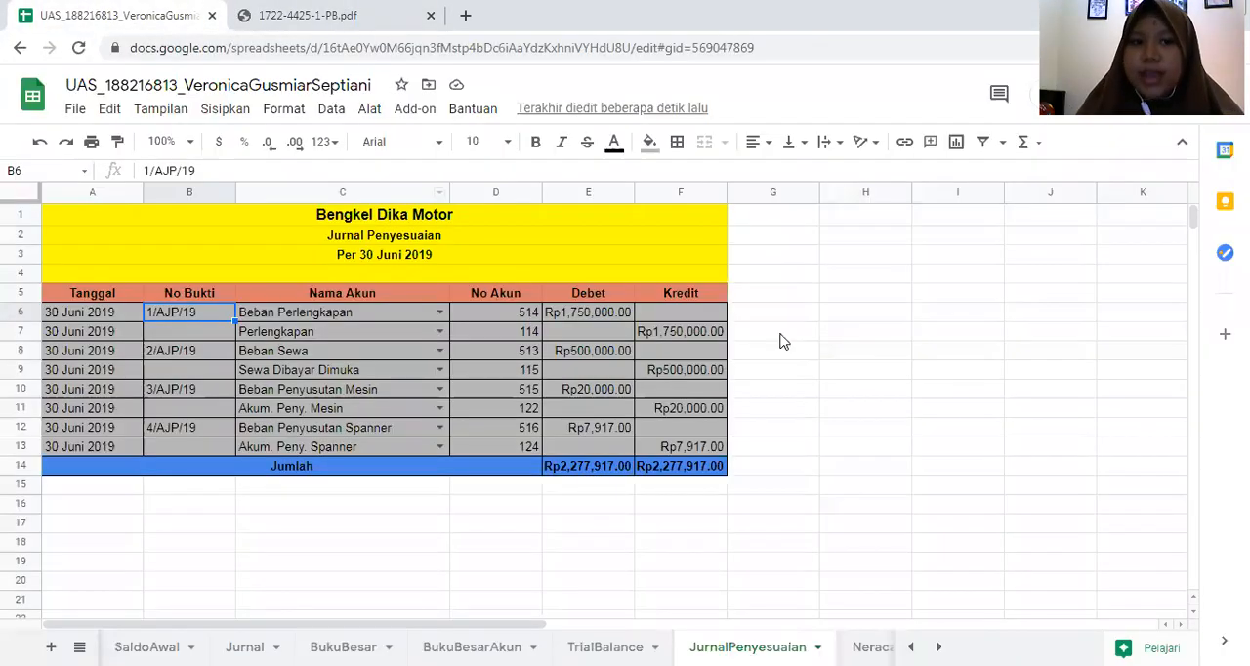
click(965, 332)
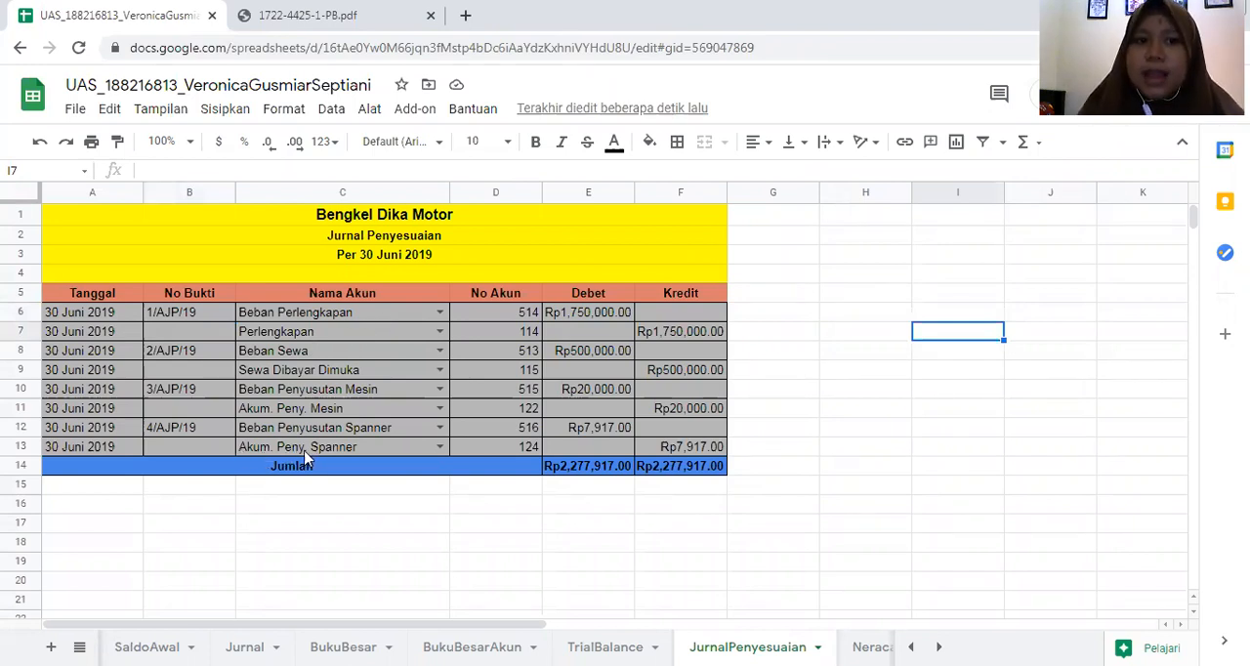
click(864, 466)
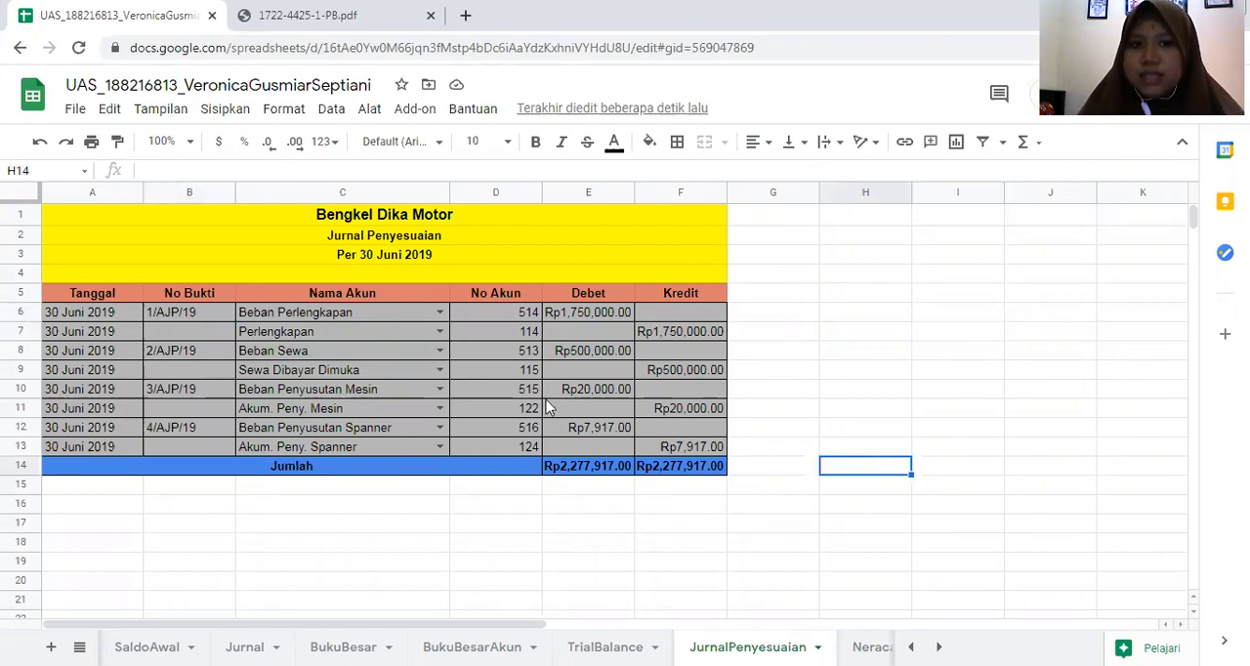
click(410, 314)
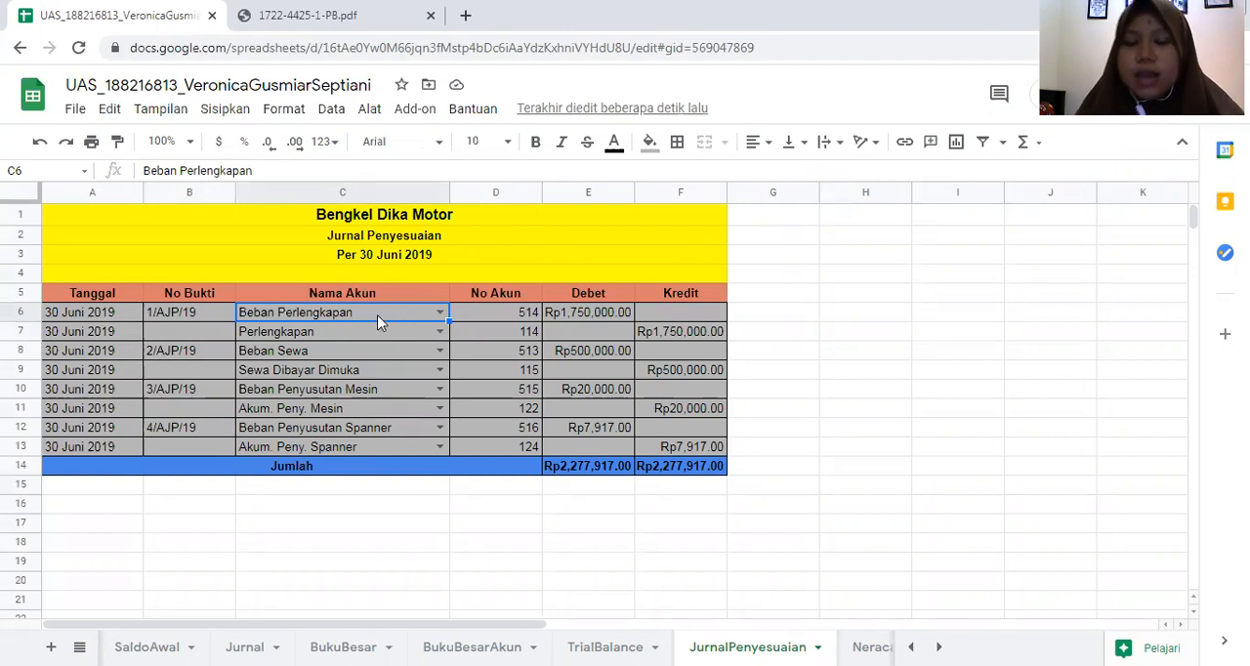
click(133, 308)
click(174, 312)
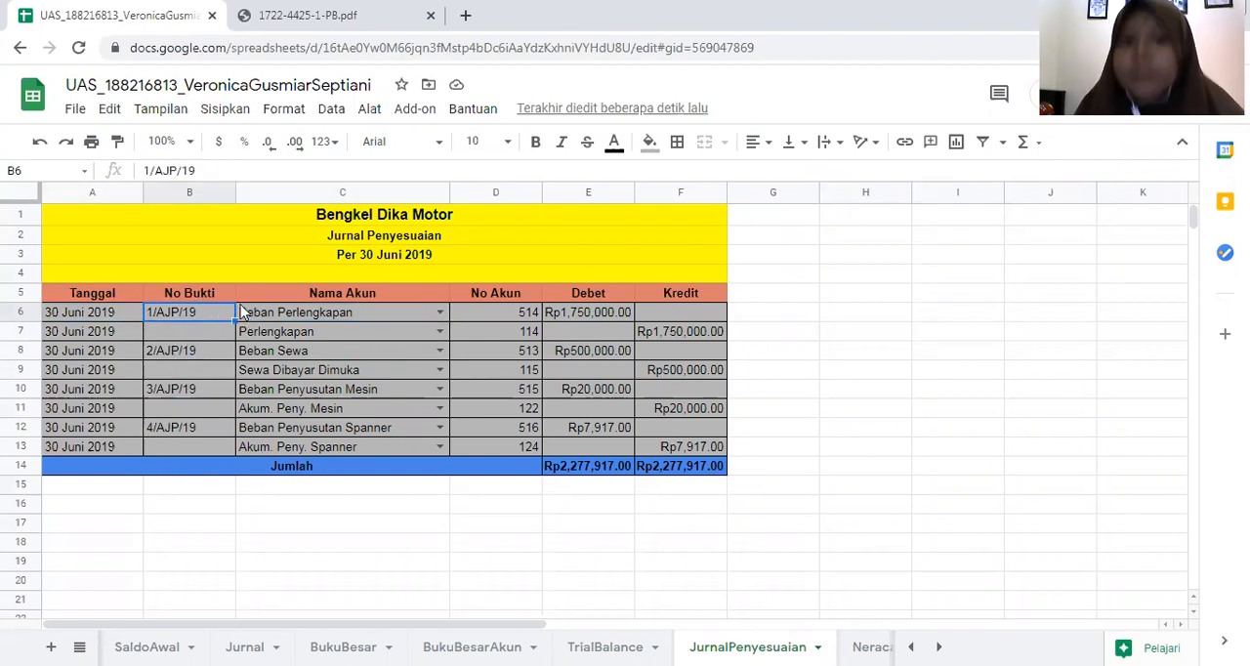
- Examine the VLOOKUP formula in D6 and its lookup value, the account name in C6
click(496, 312)
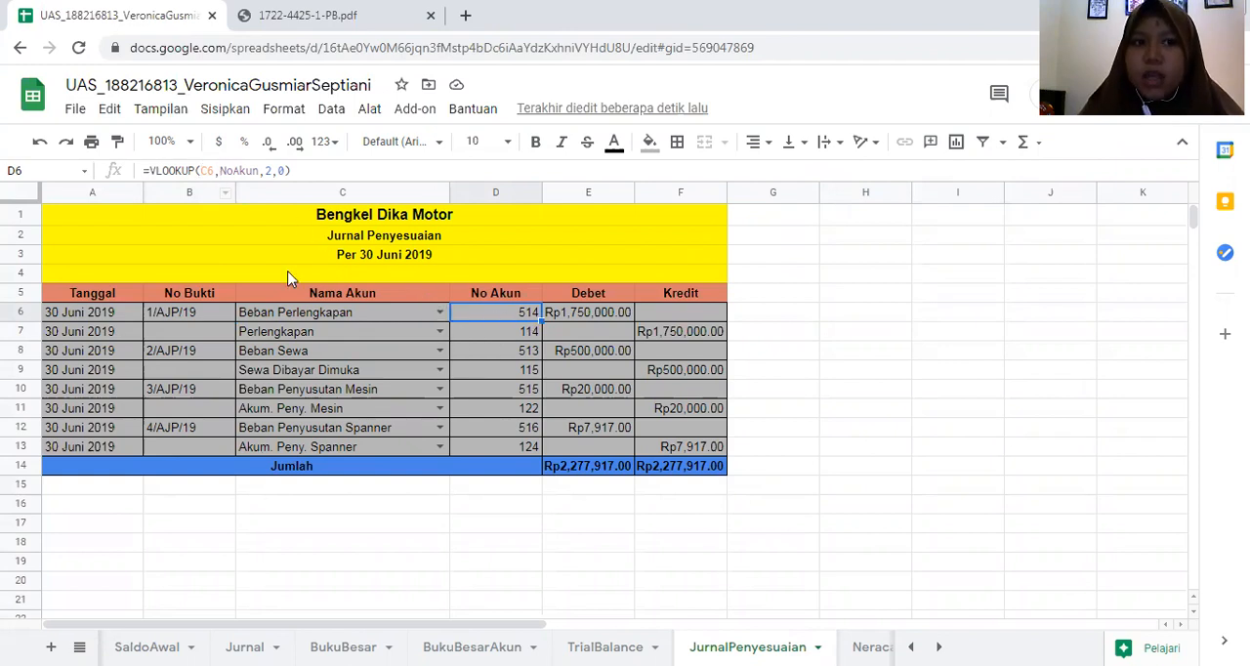
click(322, 313)
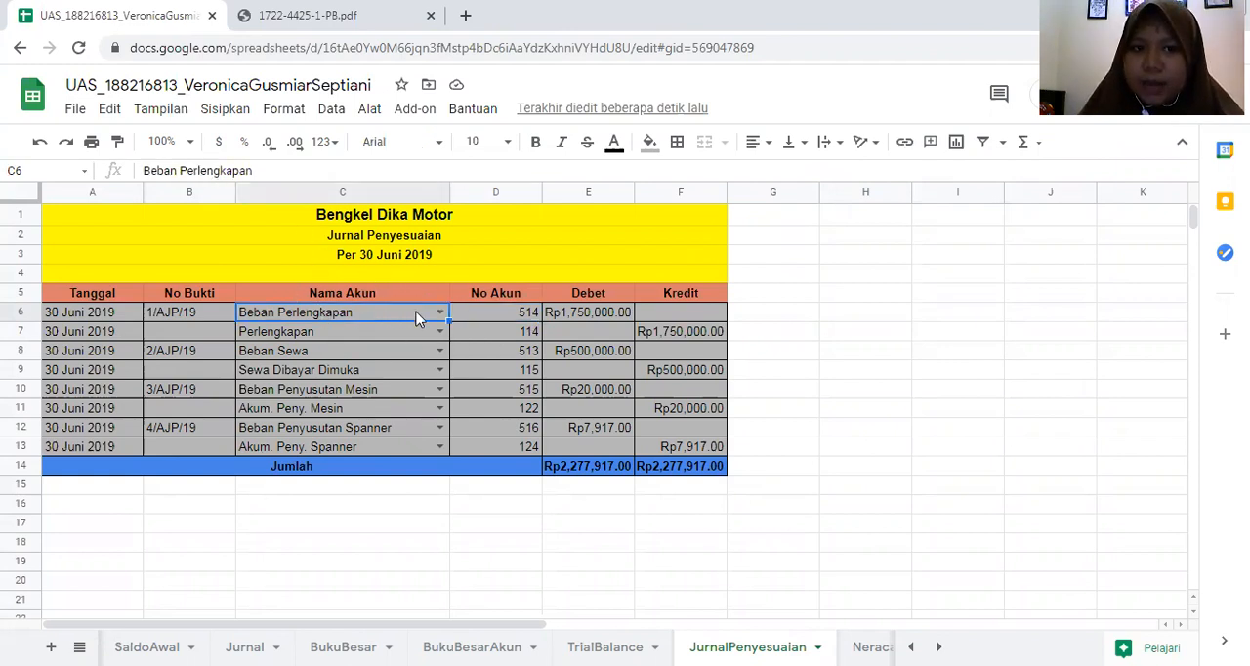
click(467, 315)
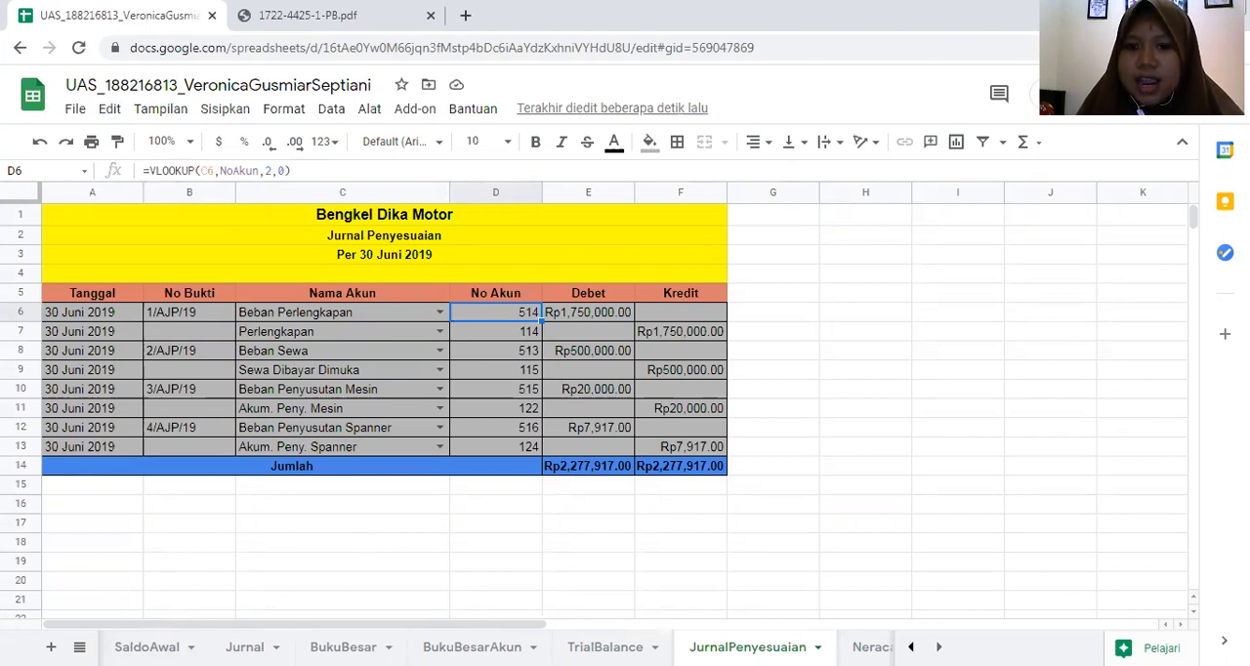
- Check the account names and numbers on the Akun sheet, and return to JurnalPenyesuaian
click(912, 646)
click(124, 647)
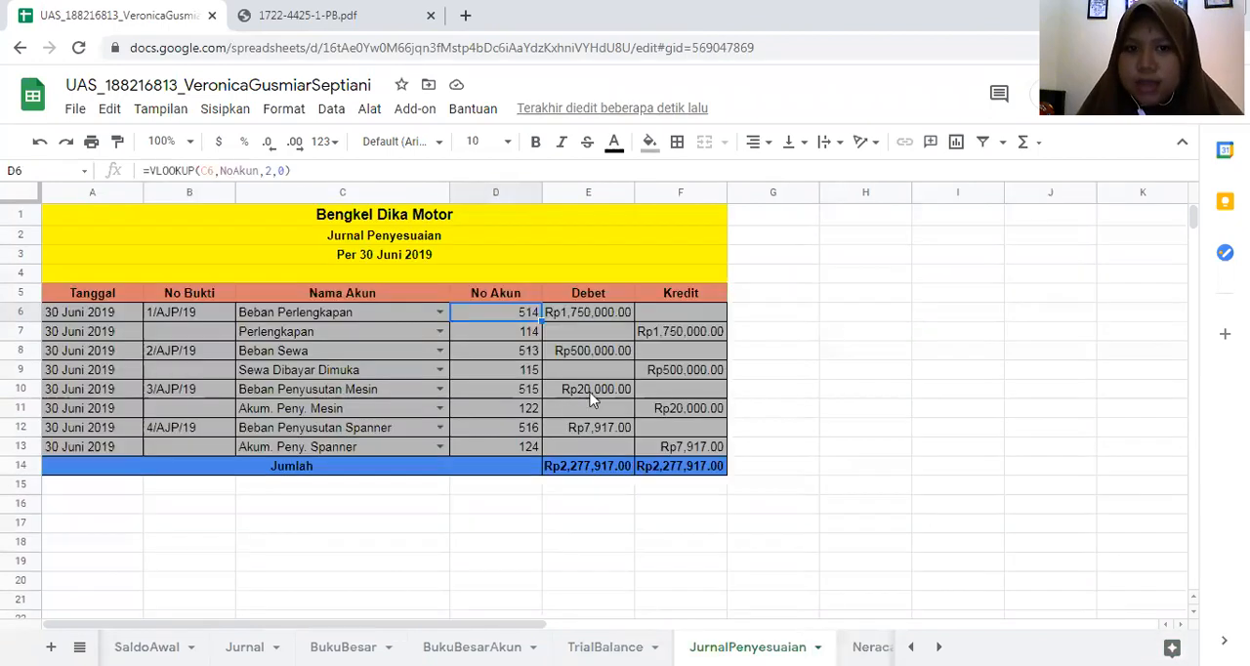
click(826, 646)
click(787, 390)
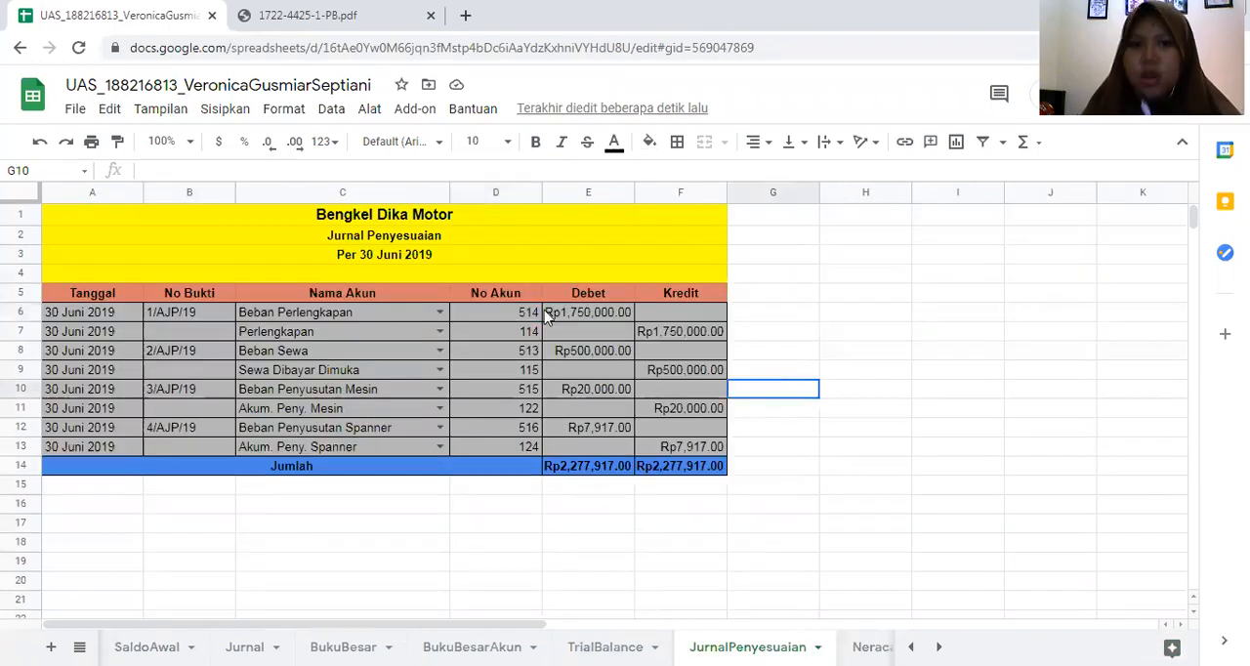
- Check the SUM formulas for the Debet and Kredit totals in the Jumlah row of JurnalPenyesuaian
click(578, 471)
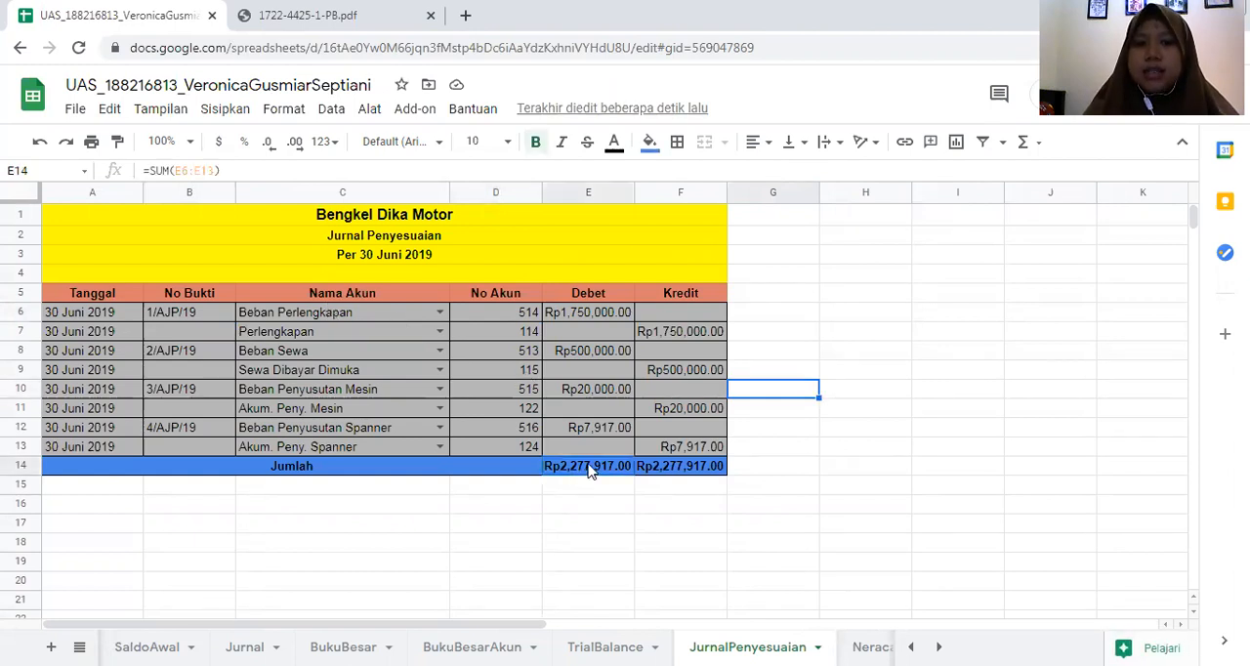
click(653, 467)
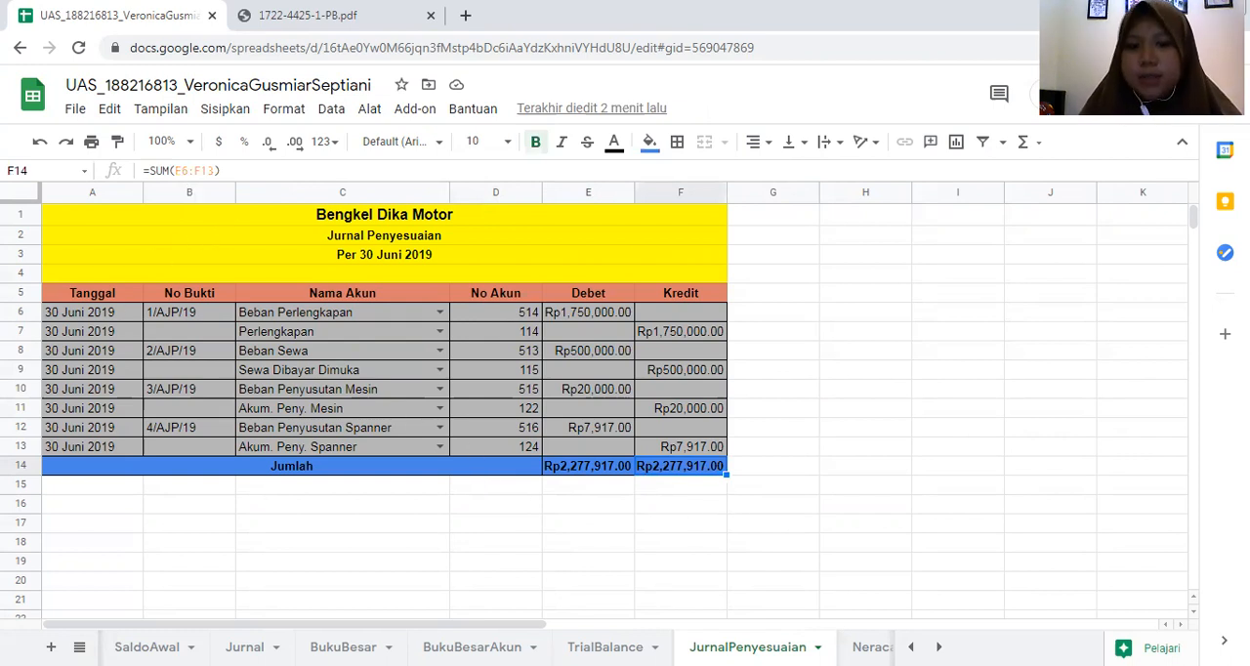
- Open the NeracaLajur sheet and look over its account rows and column groups
click(873, 646)
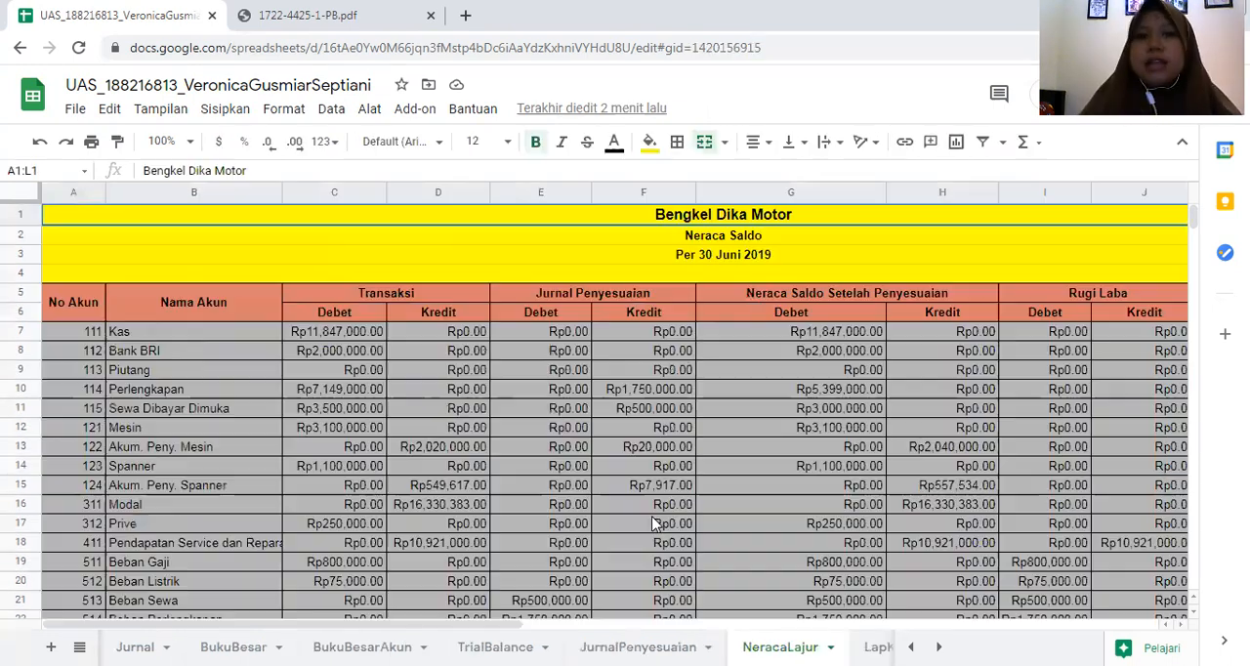
scroll(450, 371, down, 3)
scroll(459, 362, up, 3)
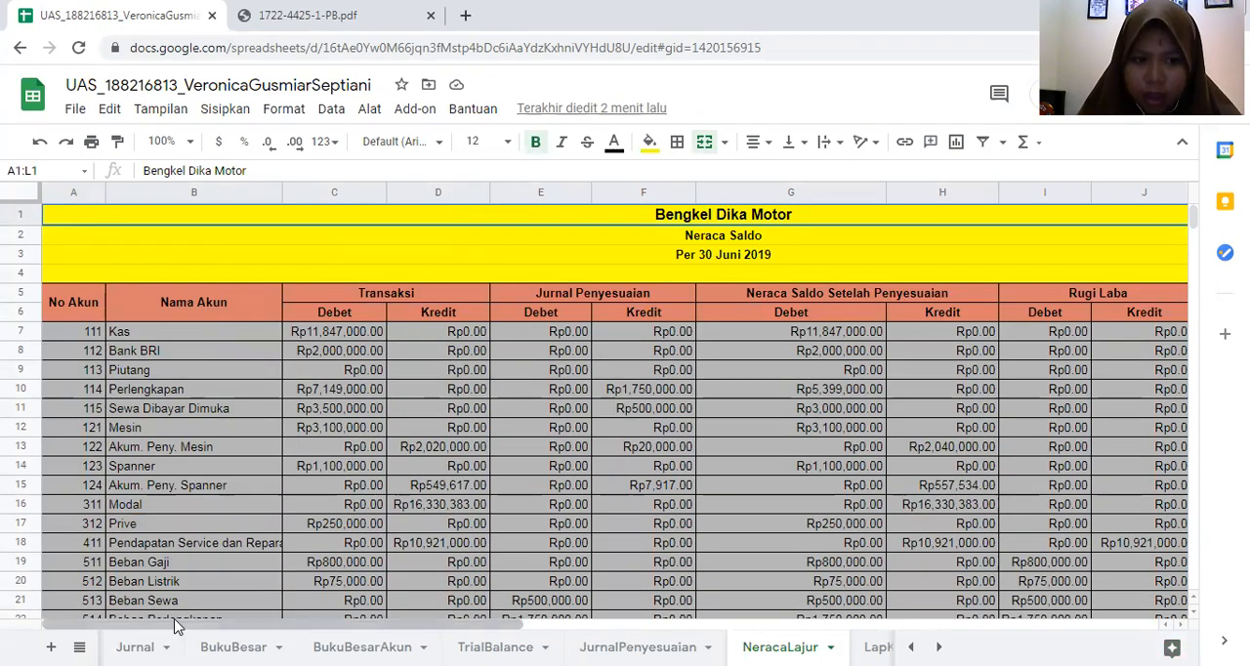
drag(178, 619, 371, 620)
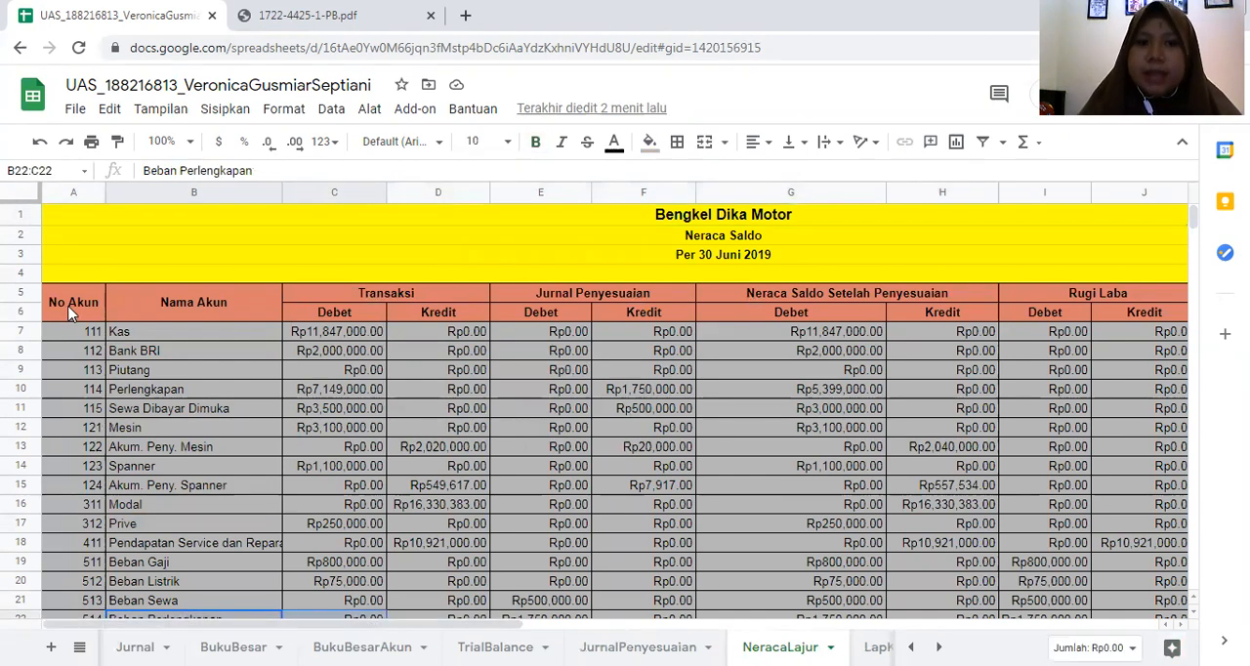
- Examine the QUERY formula in A7 of NeracaLajur and check its source data on the TrialBalance sheet
click(102, 332)
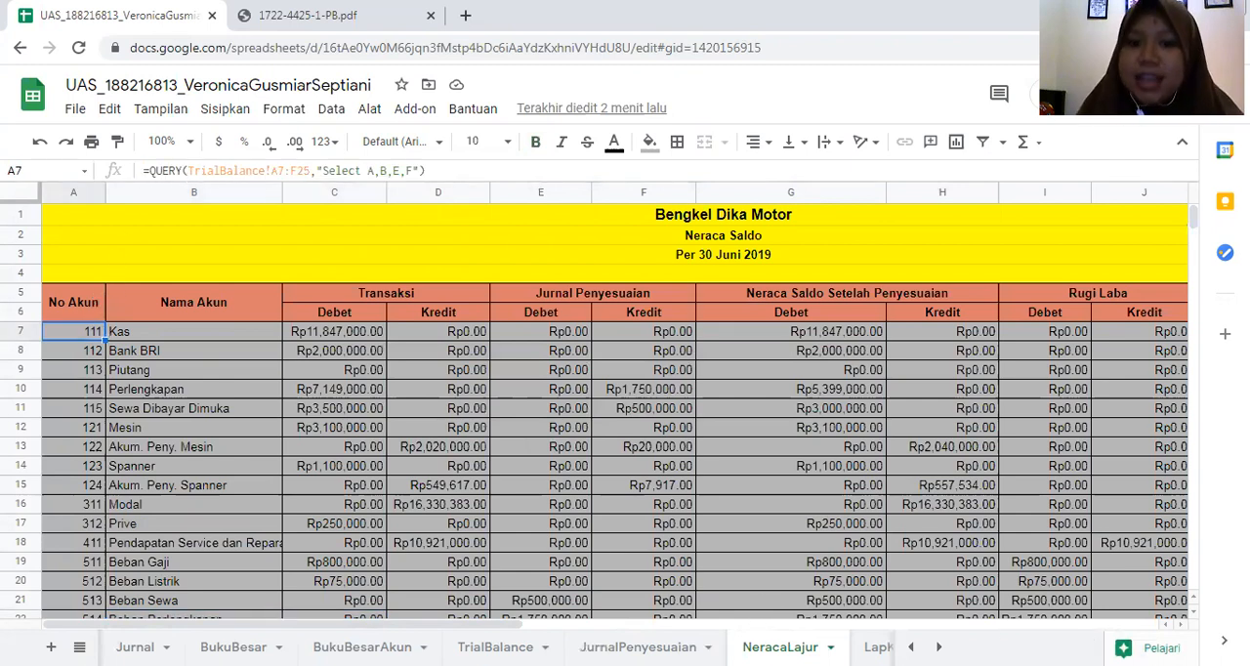
click(495, 647)
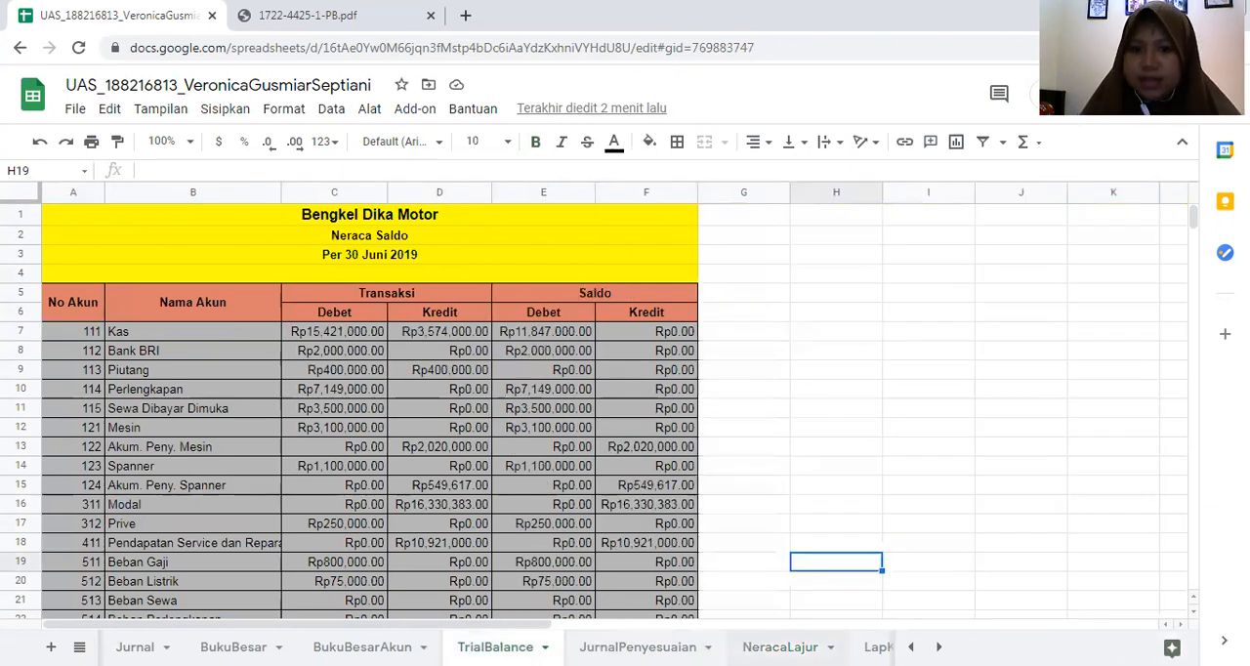
click(780, 647)
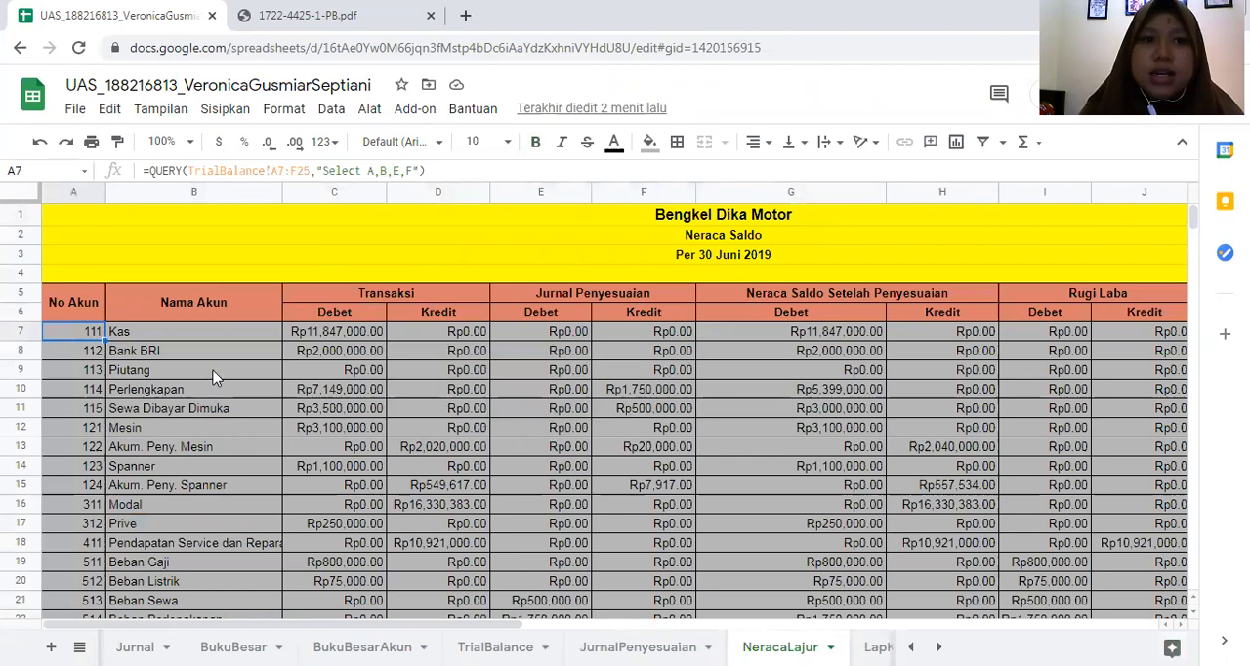
- Check the account name and the Transaksi Debet and Kredit cells filled by the query, and look down the remaining rows
click(215, 337)
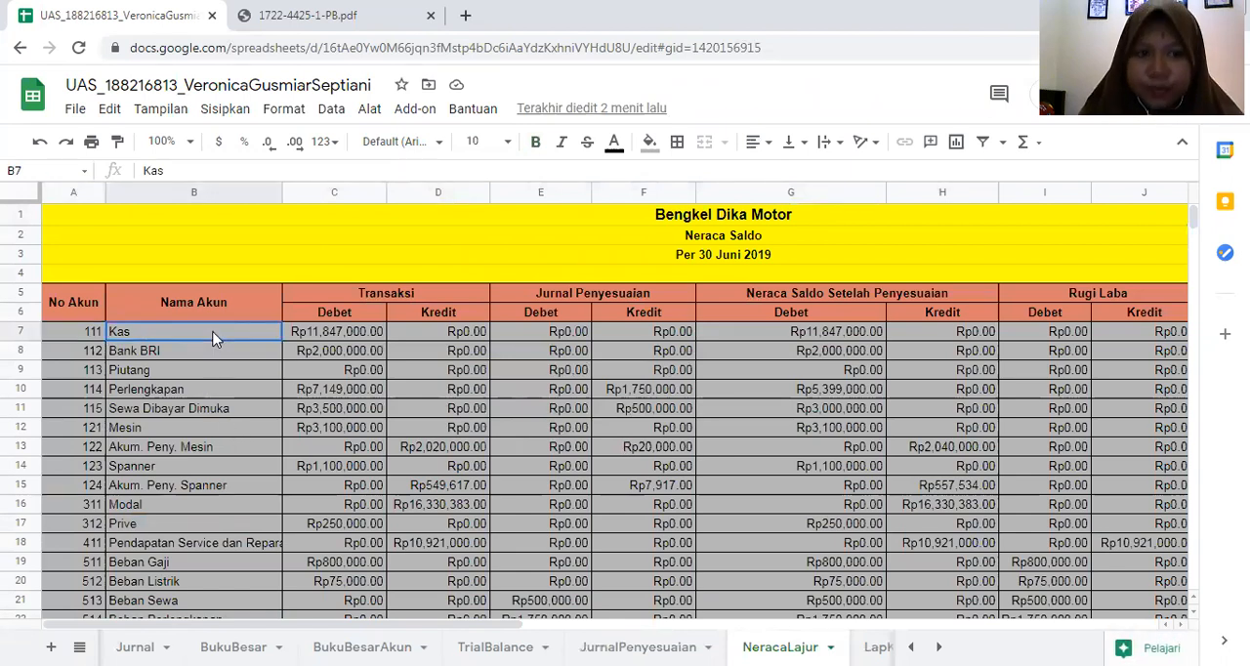
click(341, 335)
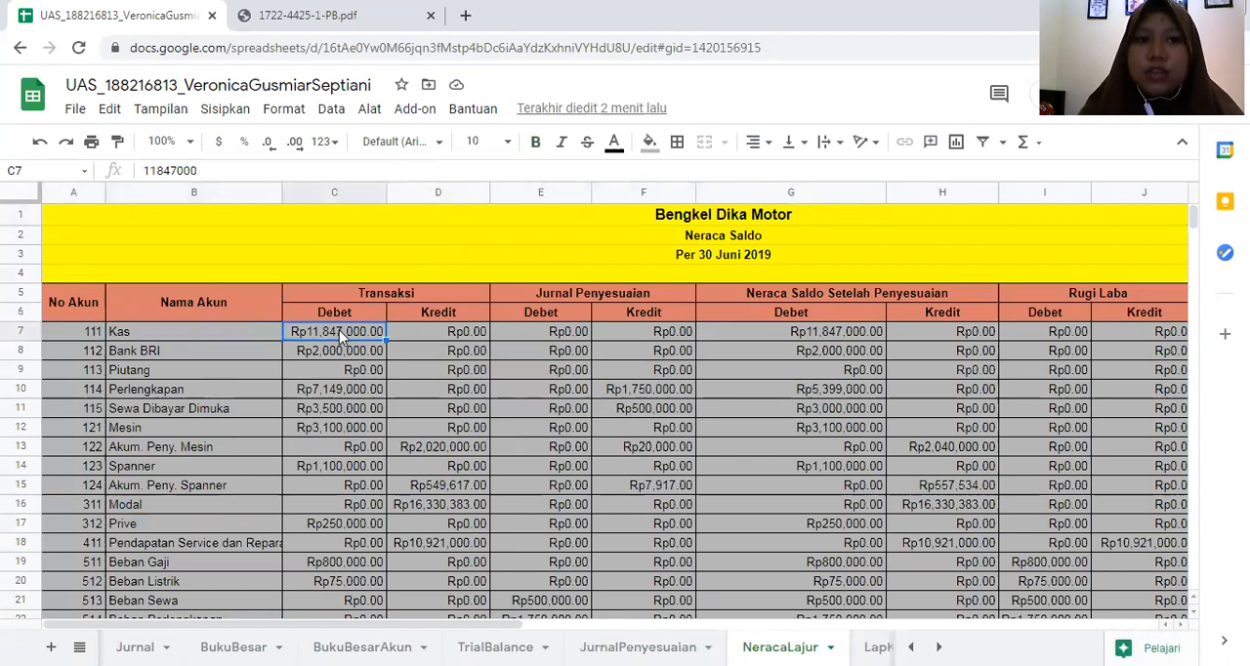
click(429, 330)
scroll(370, 448, down, 2)
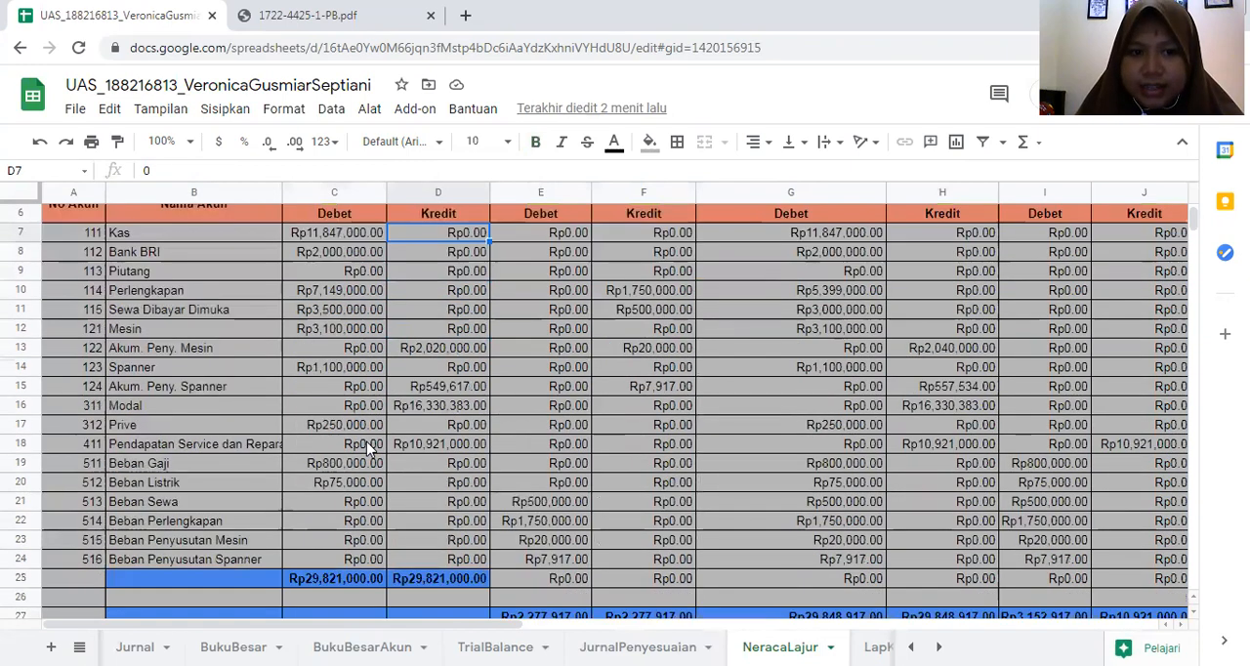
scroll(369, 447, up, 2)
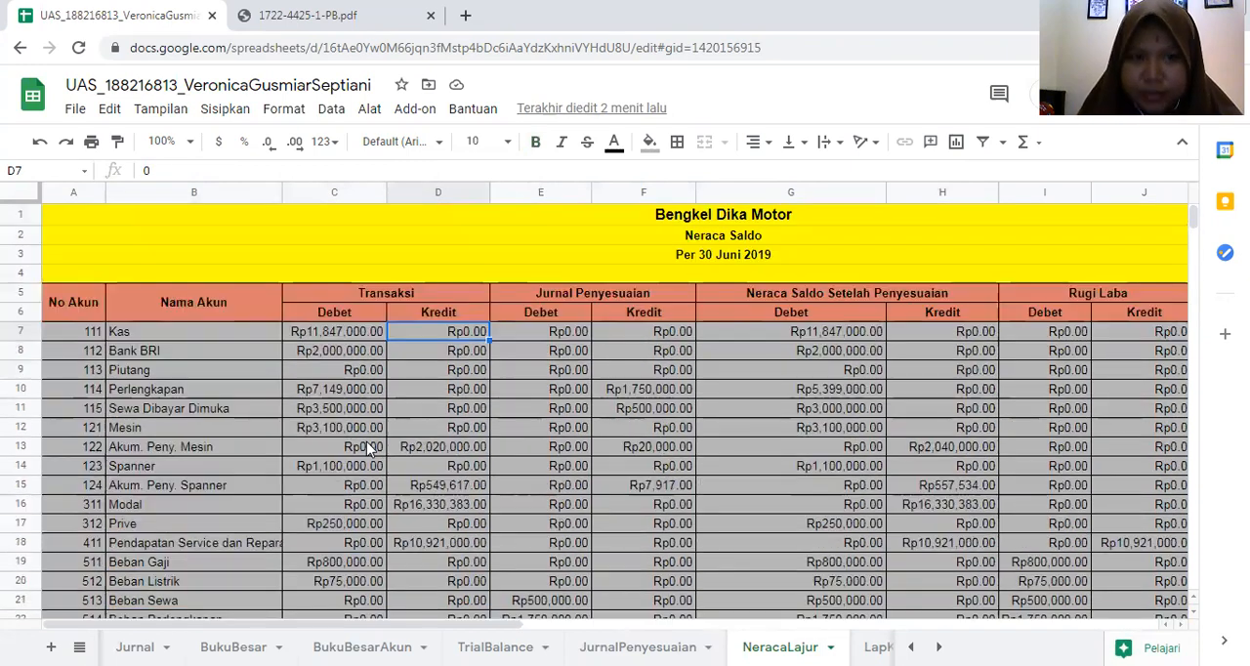
- Examine the SUMIF formulas in E7 and F7 and check their source entries on the JurnalPenyesuaian sheet
click(550, 337)
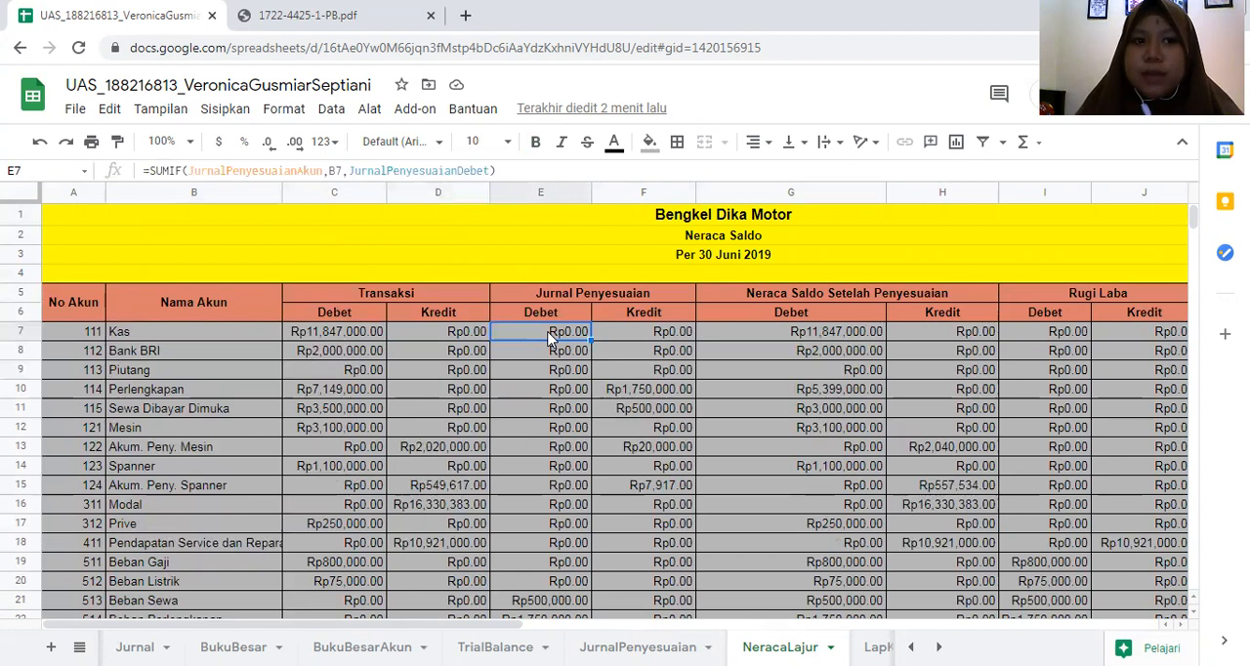
key(Right)
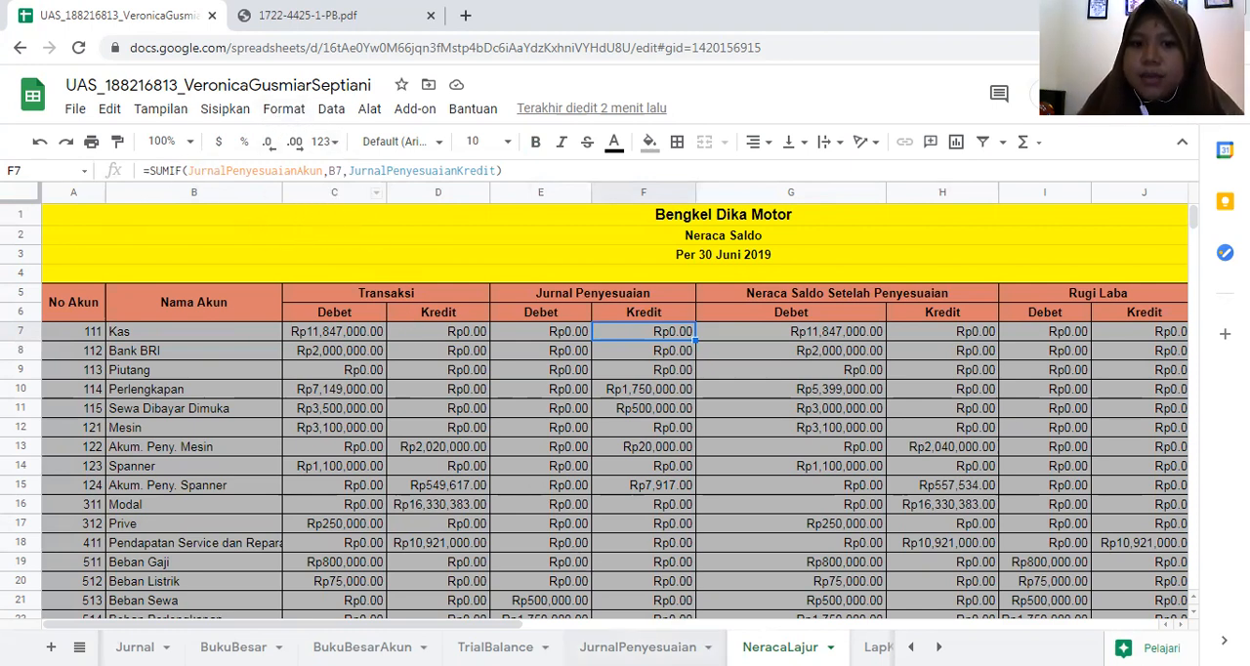
click(637, 647)
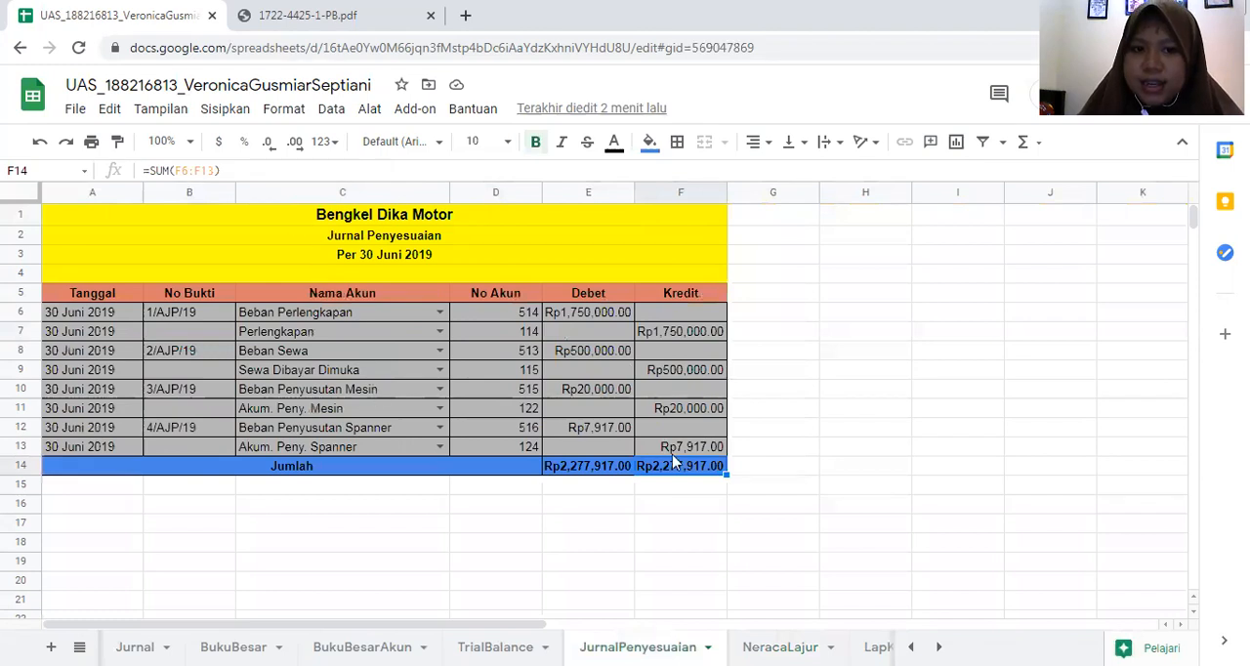
click(781, 646)
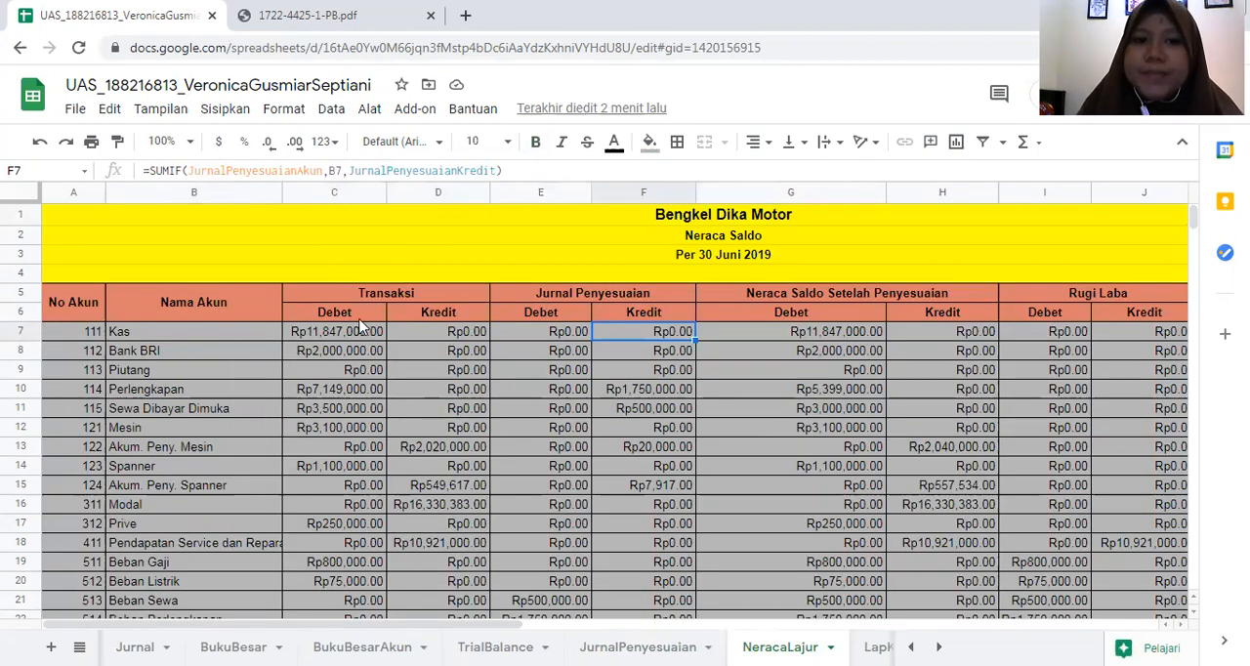
- Compare the named ranges used by the Jurnal Penyesuaian Debet and Kredit formulas in the Kas row
click(576, 329)
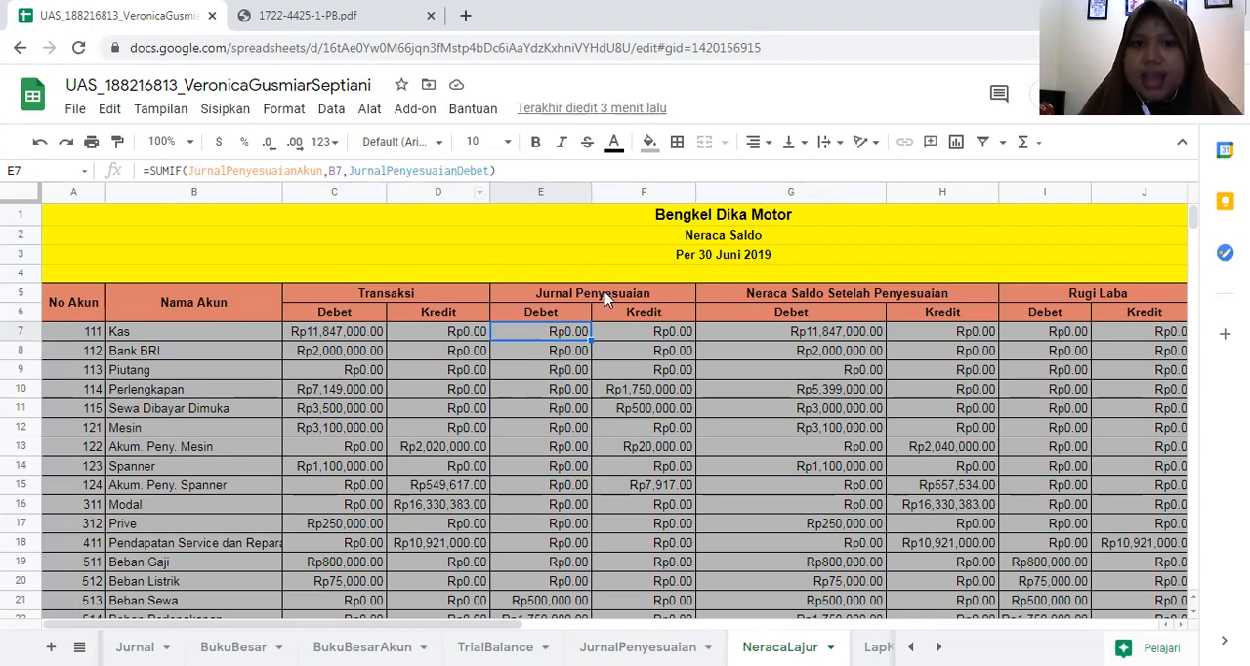
click(626, 331)
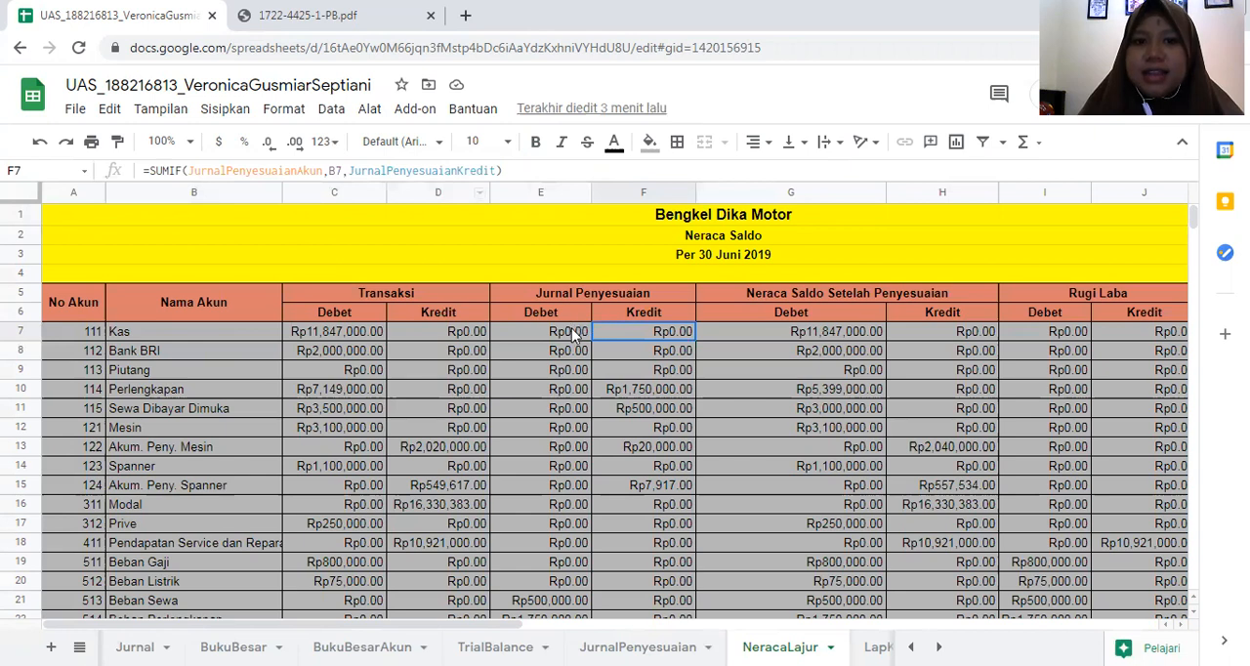
click(578, 334)
click(655, 334)
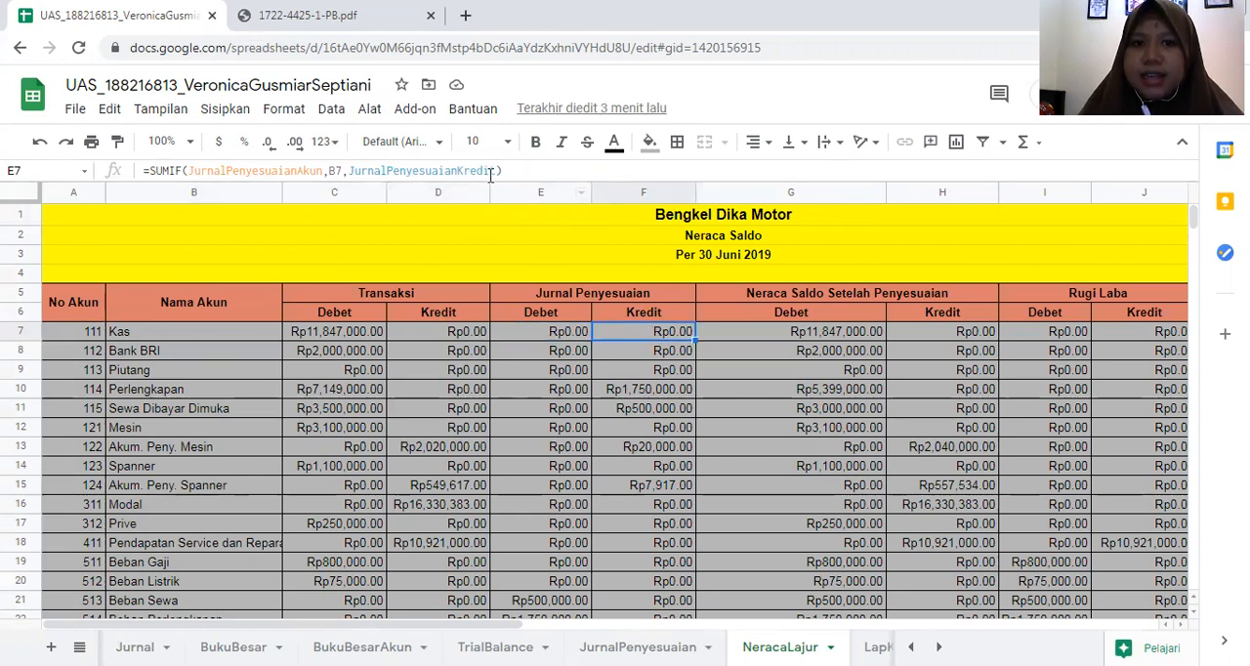
- Examine the IF formula in G7 for the adjusted Debet balance and the Jurnal Penyesuaian cells it refers to
click(831, 333)
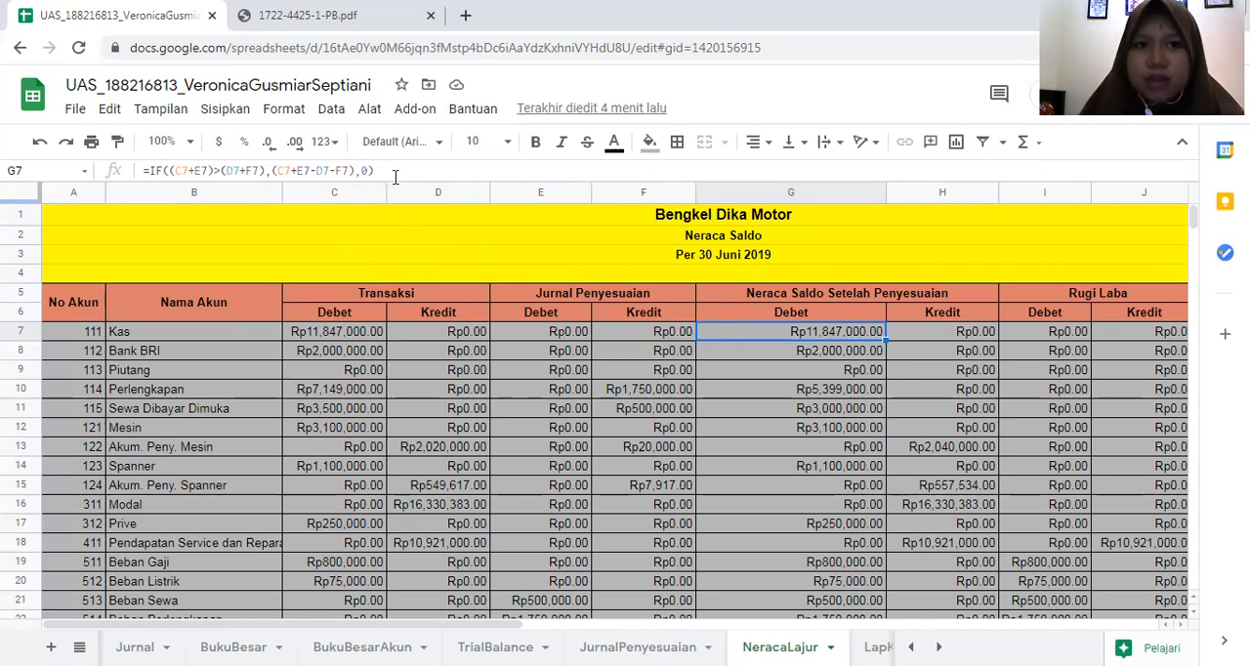
drag(194, 174, 151, 177)
click(537, 411)
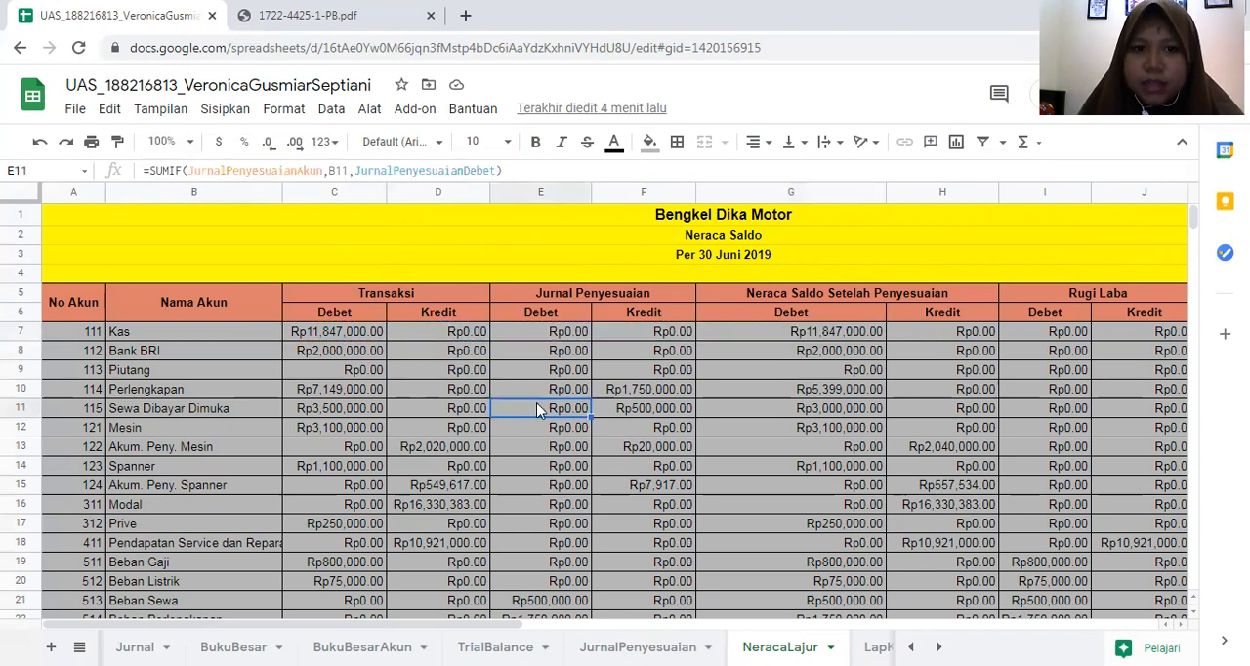
click(583, 334)
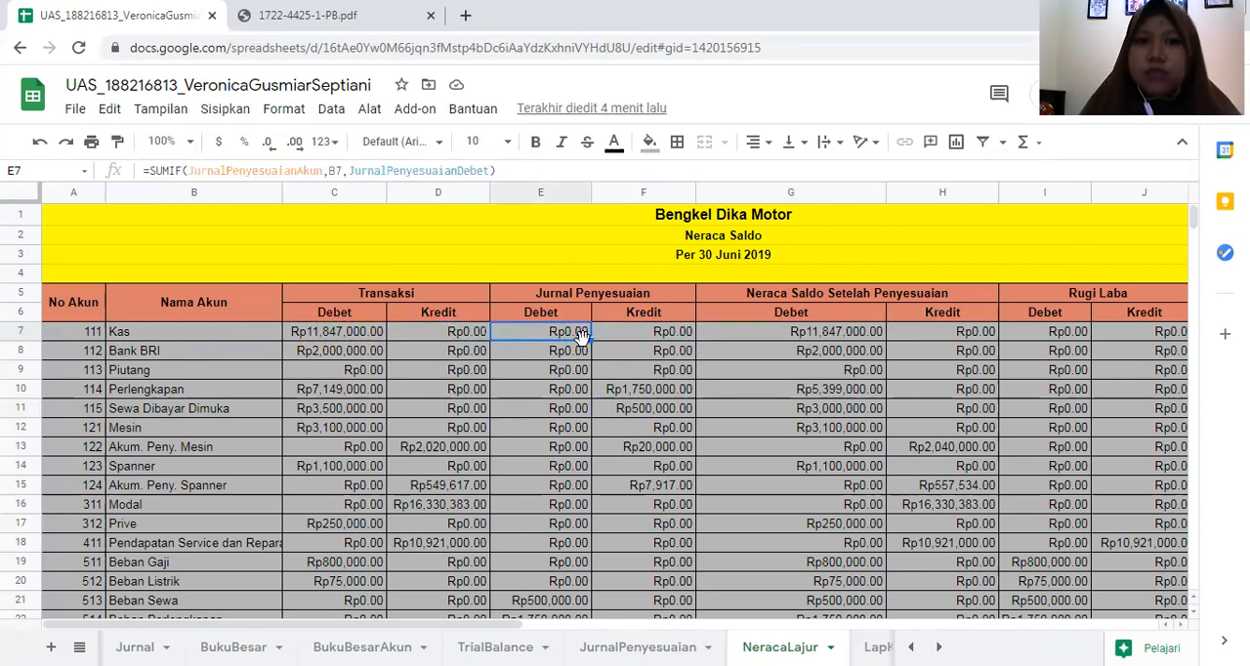
click(641, 335)
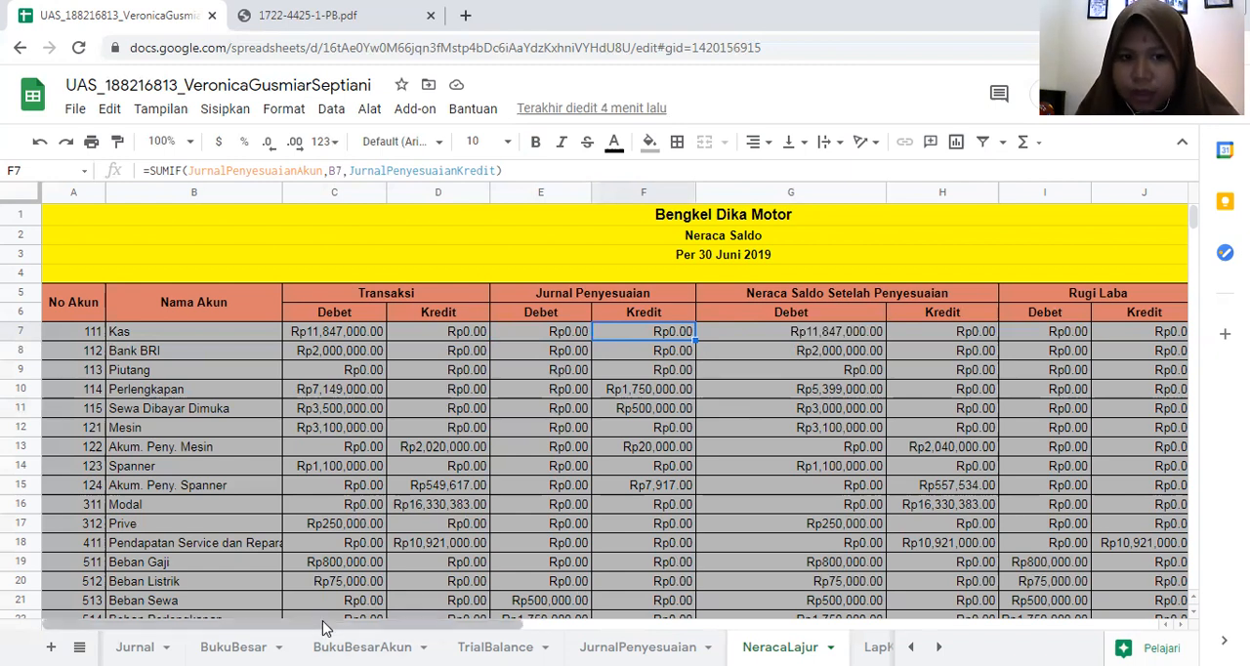
- Review the G7 IF formula again alongside the Transaksi and Jurnal Penyesuaian columns
drag(322, 625, 510, 630)
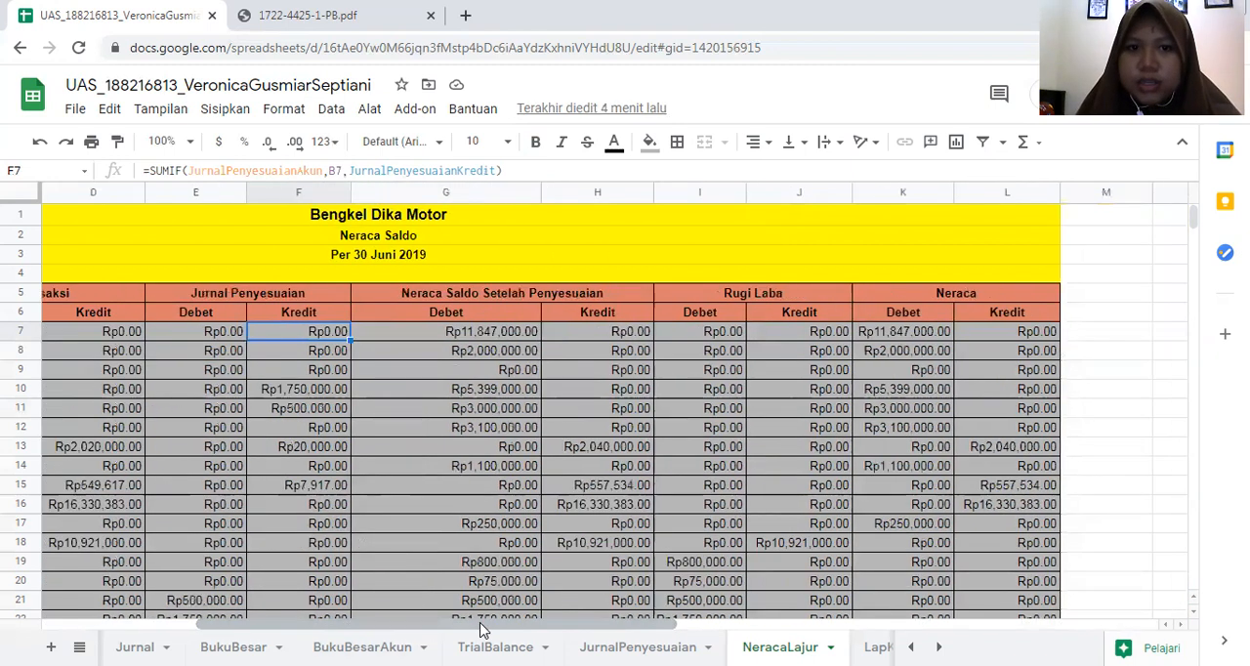
click(525, 334)
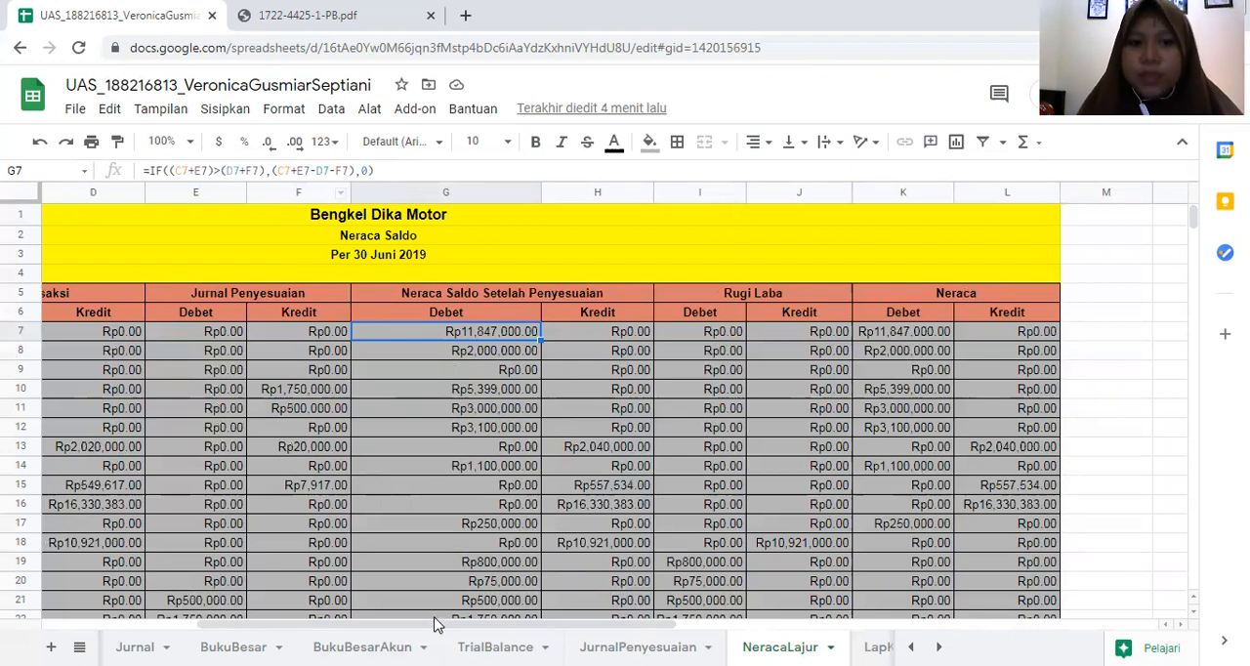
drag(437, 625, 395, 623)
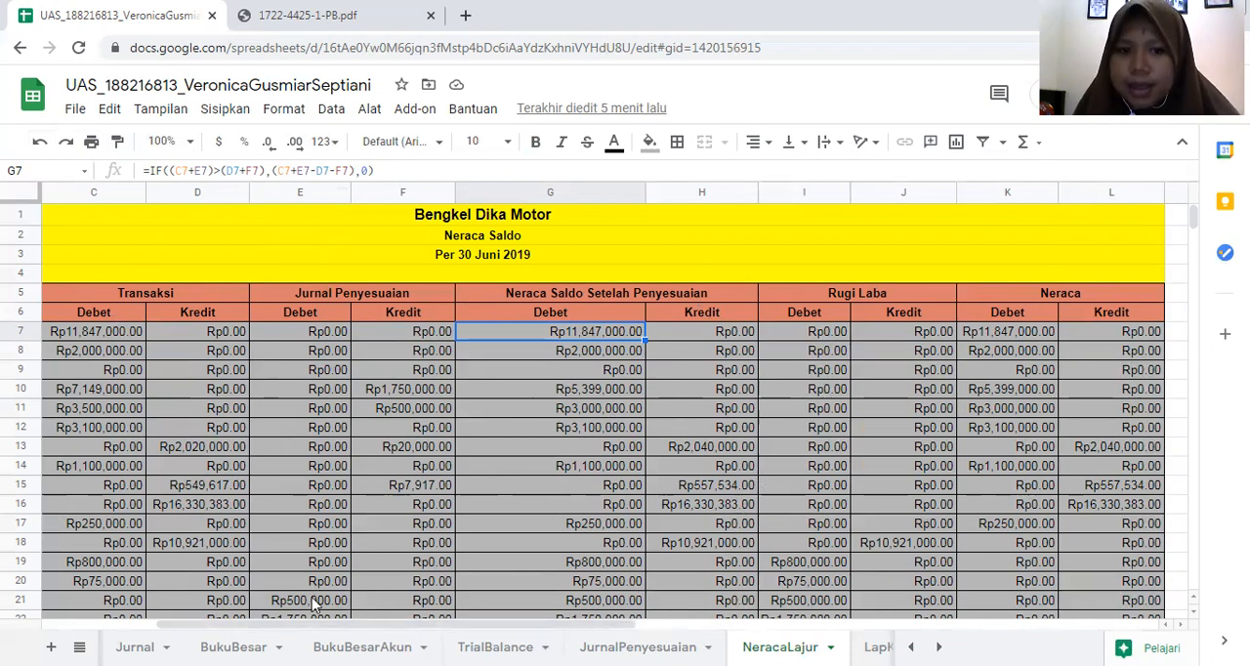
- Inspect the Rugi Laba Debet and Kredit formulas in the Kas row, I7 and J7
drag(316, 624, 411, 624)
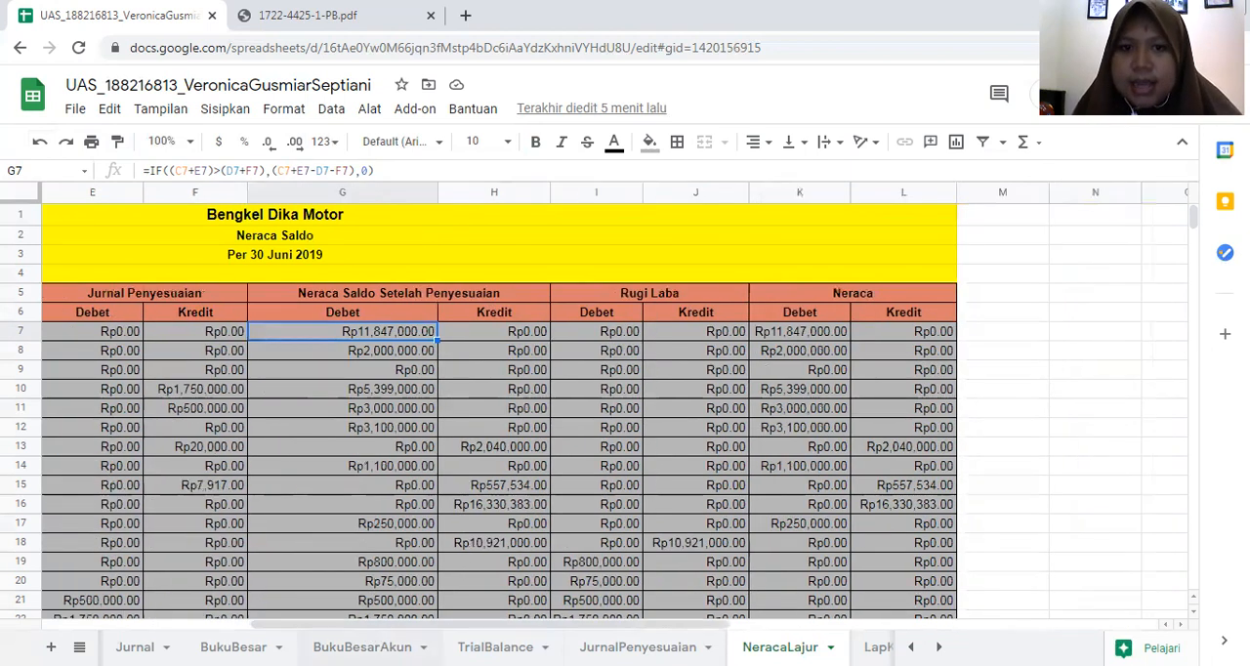
click(565, 337)
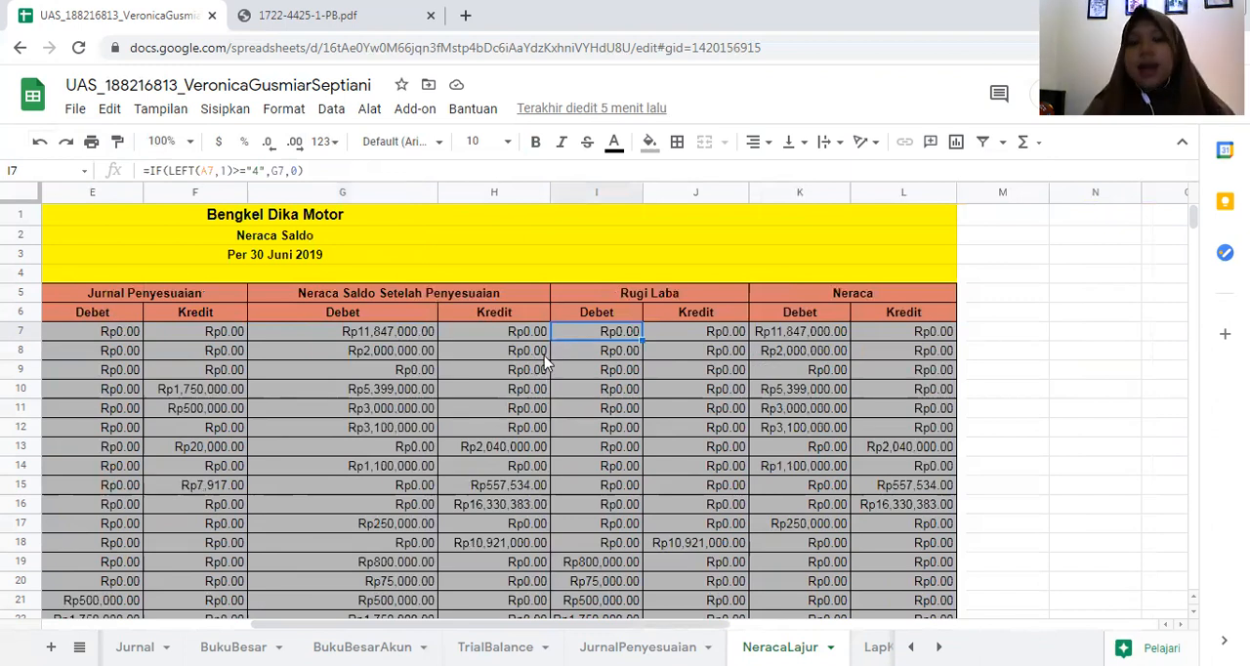
click(688, 335)
click(630, 342)
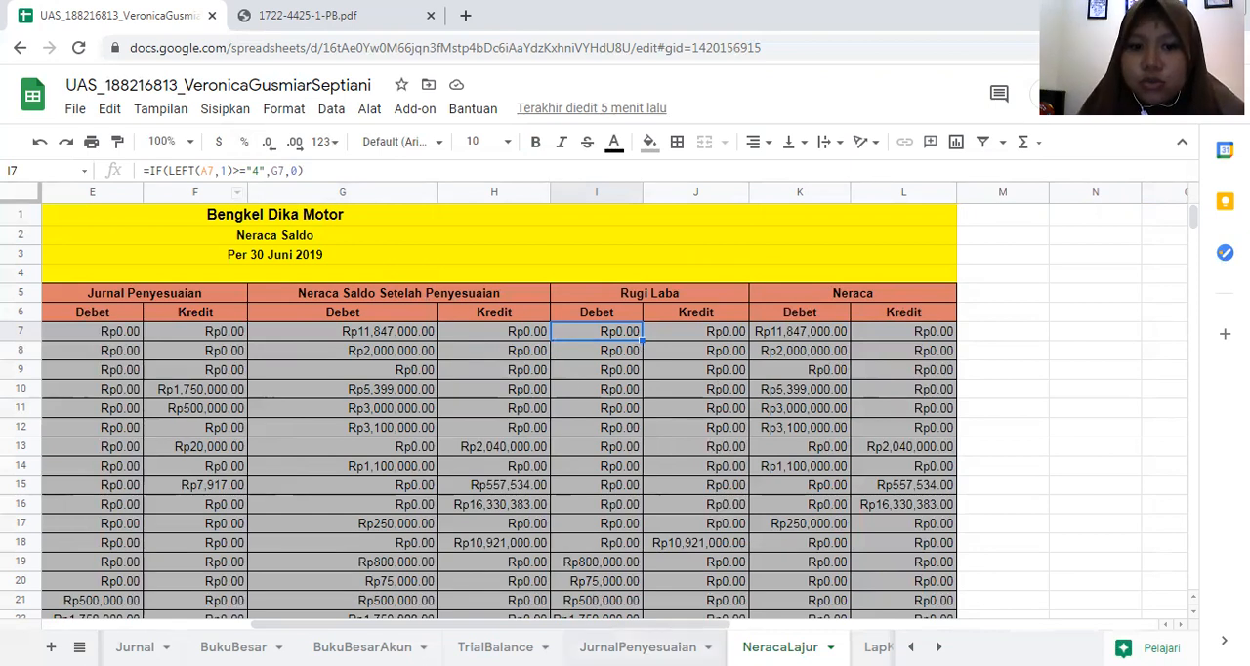
- Trace the LEFT reference in the Rugi Laba Debet formula to the account number in A7, and return to I7
drag(574, 632, 379, 632)
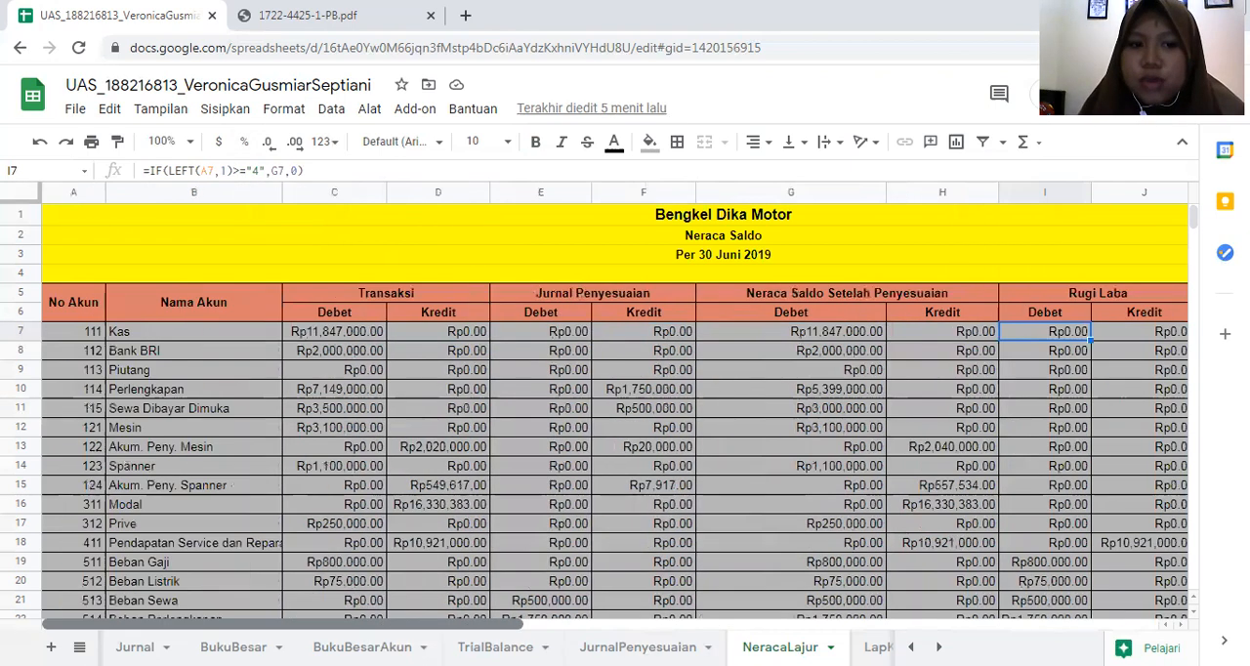
click(167, 334)
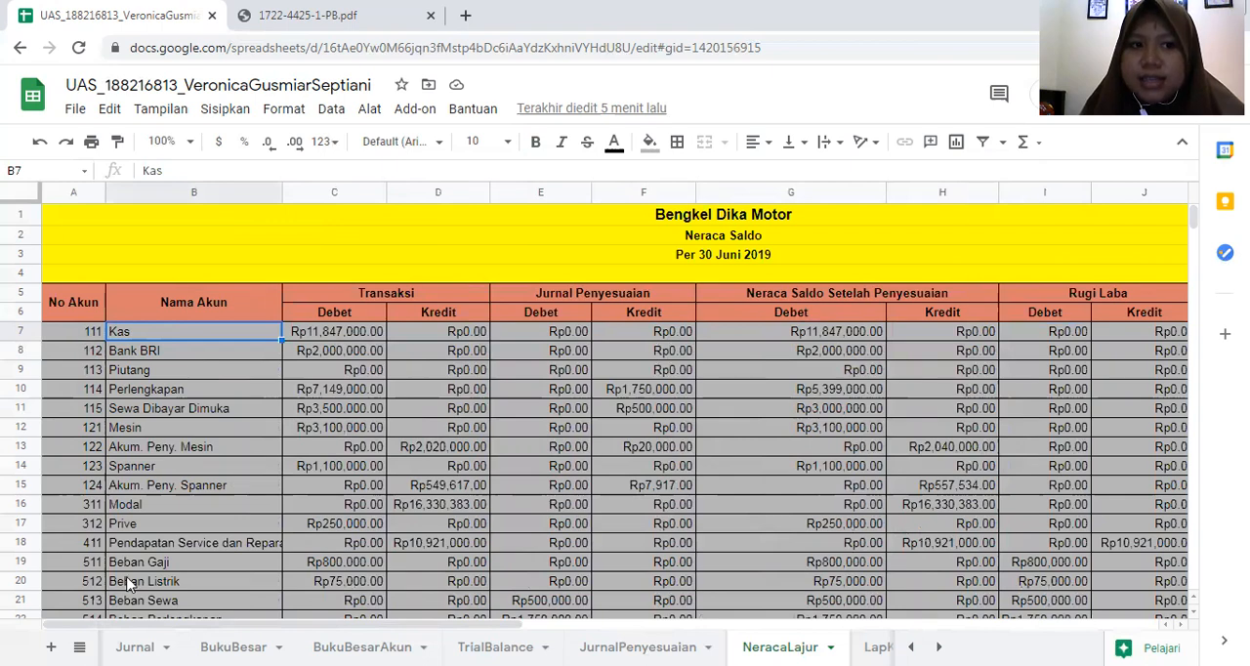
mouse_move(220, 629)
mouse_down()
mouse_move(366, 628)
mouse_move(210, 628)
mouse_up()
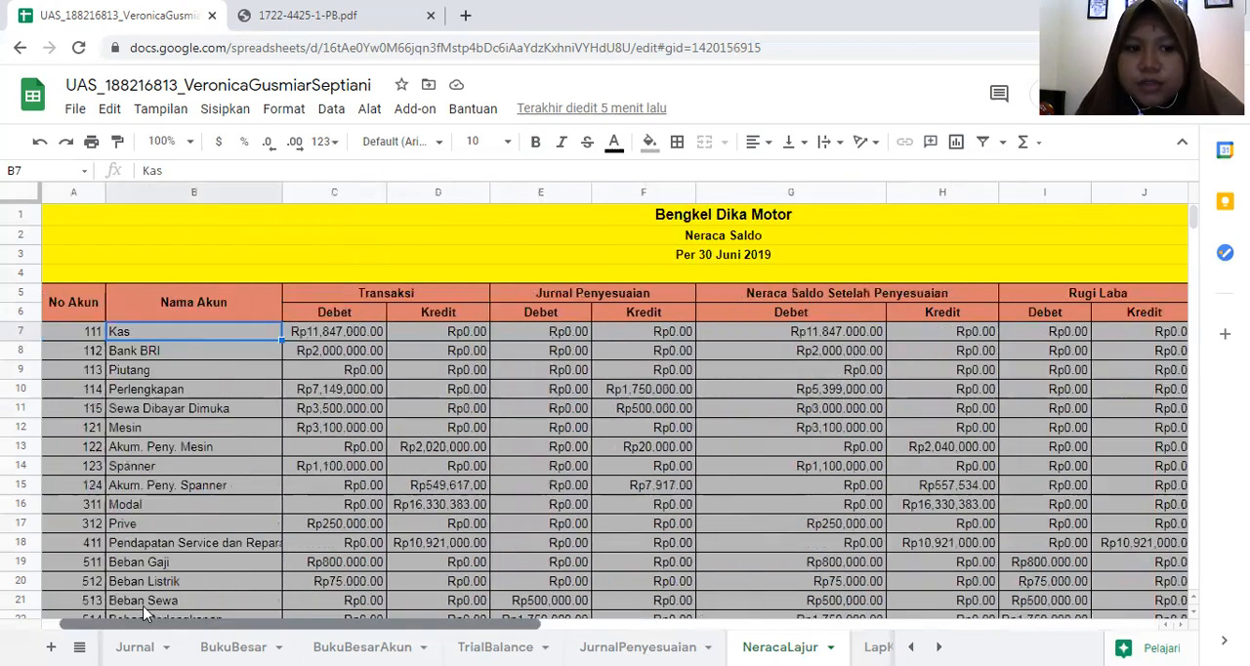
click(93, 337)
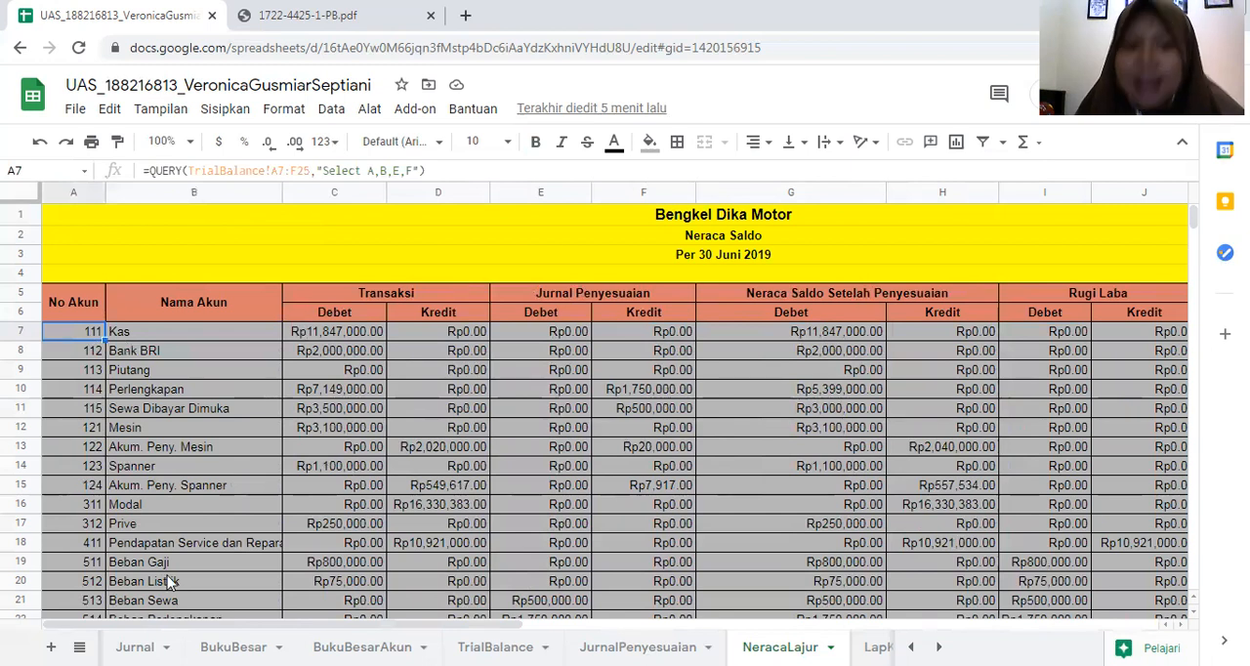
drag(210, 625, 356, 623)
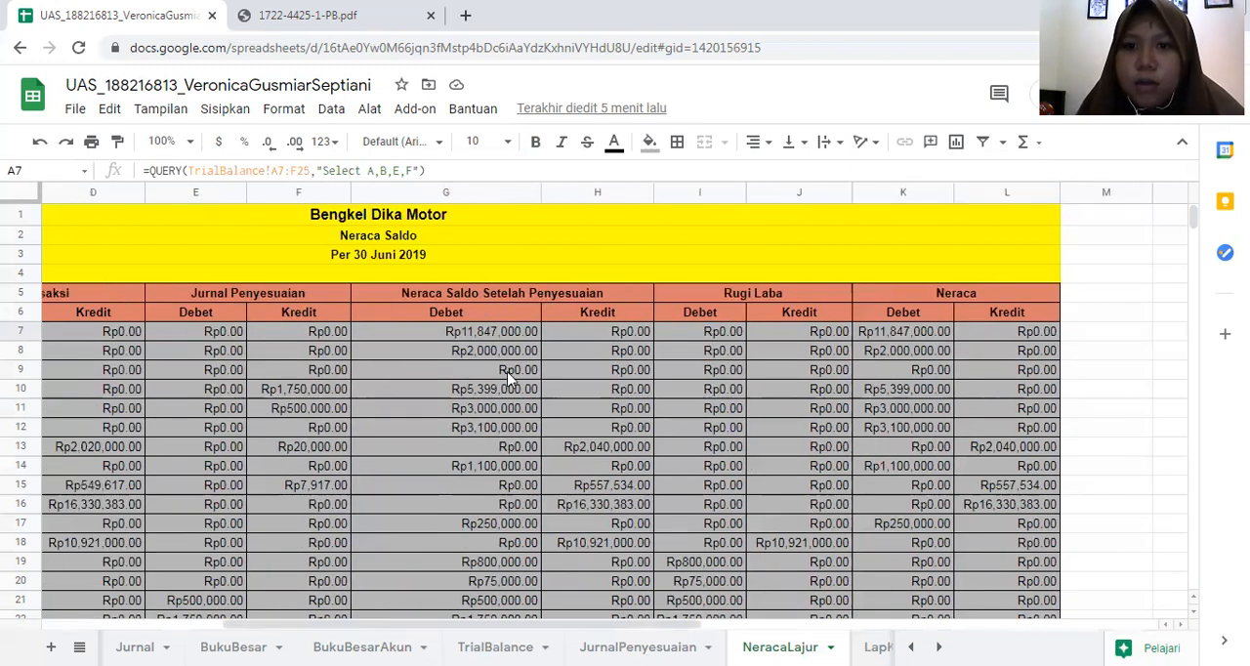
click(733, 335)
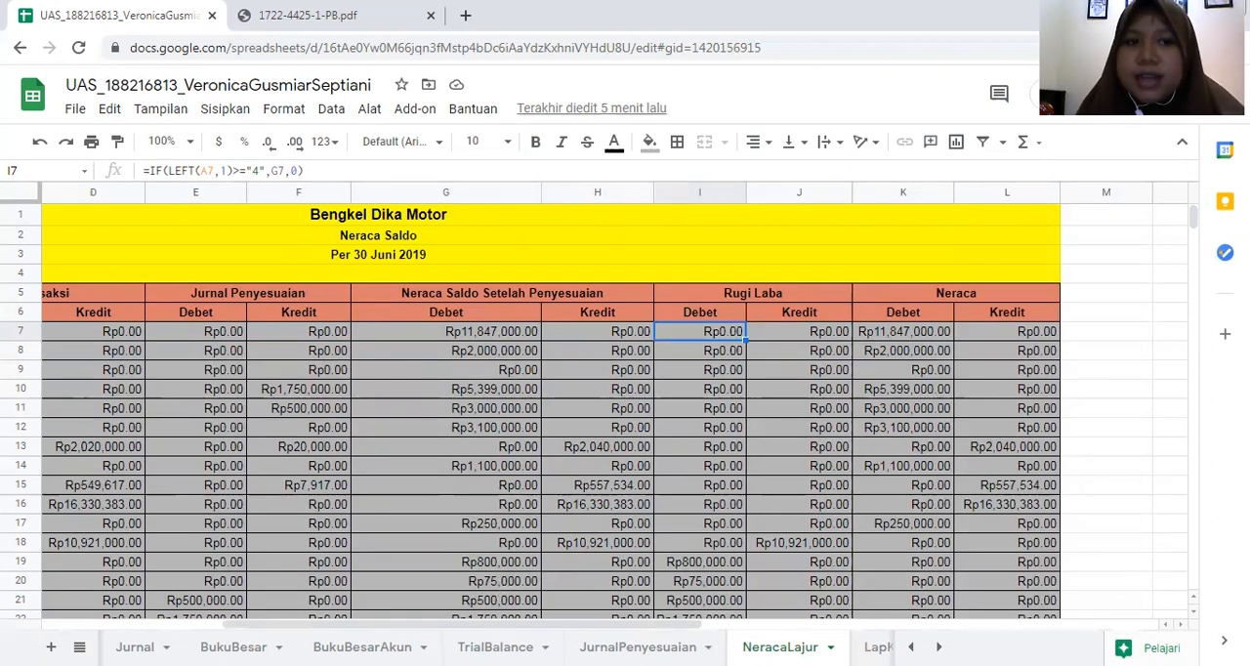
- Compare the IF and LEFT formulas for Rugi Laba Debet and Kredit in cells I7 and J7
click(712, 366)
click(763, 334)
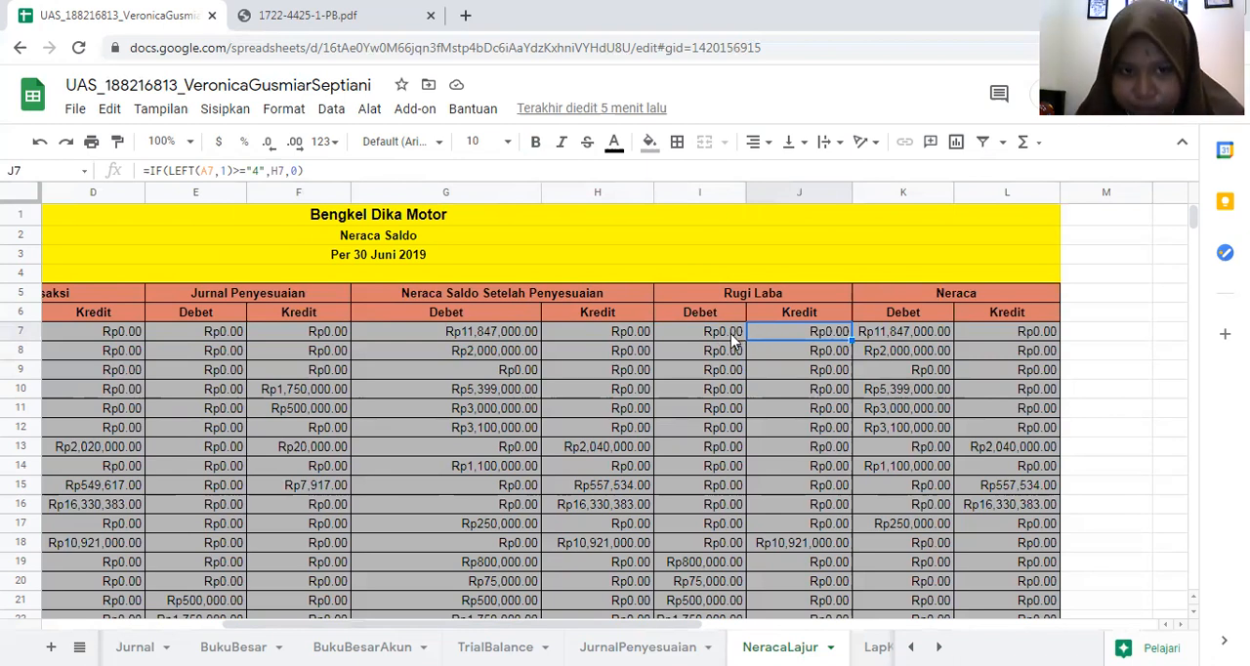
click(733, 338)
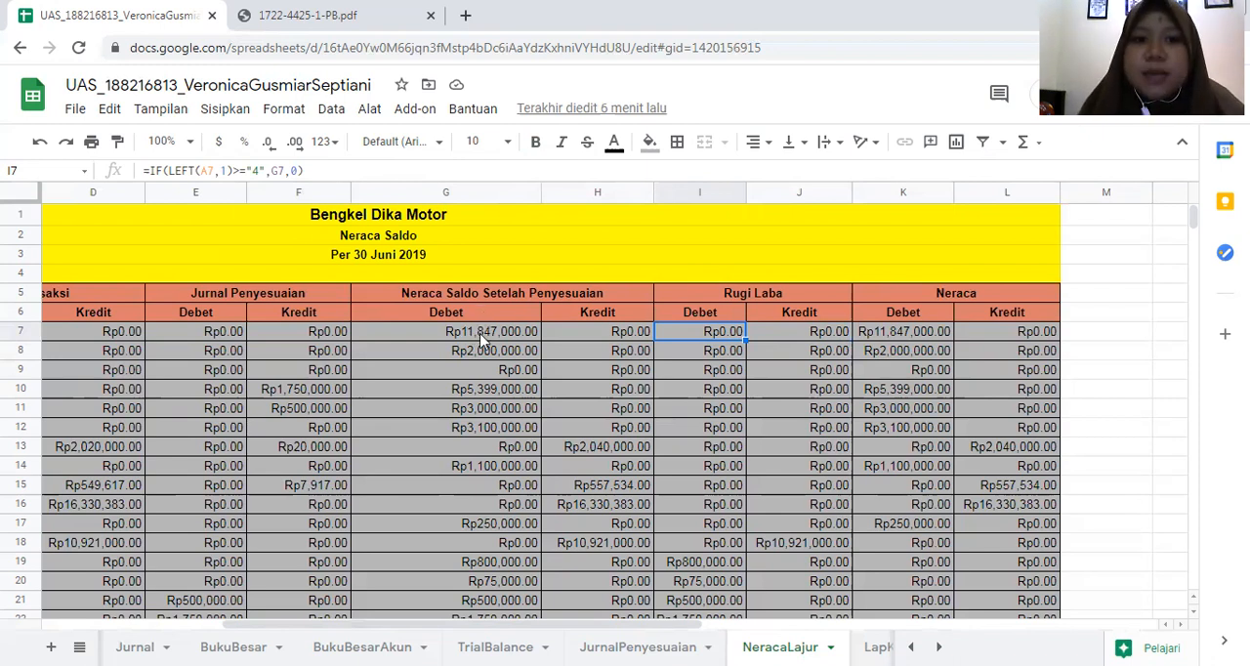
click(802, 332)
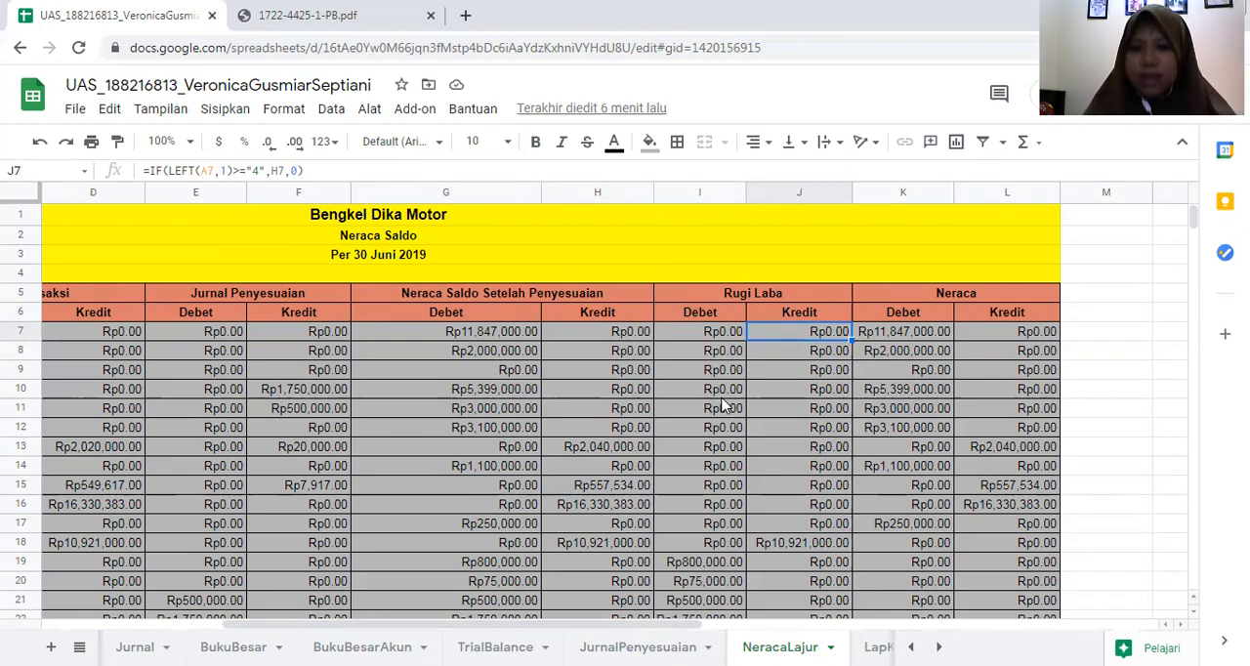
- Check the Rugi Laba Debet formulas in lower account rows, including I17, and view the column down to the totals
scroll(724, 406, down, 1)
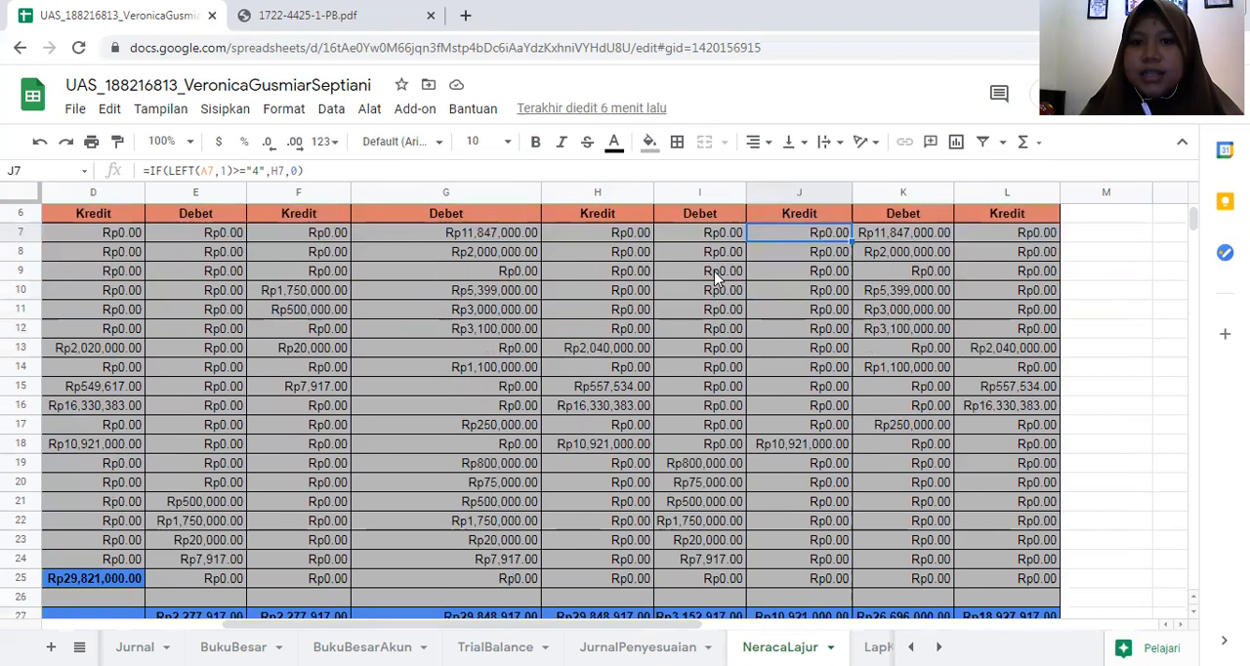
click(716, 274)
click(733, 349)
click(721, 426)
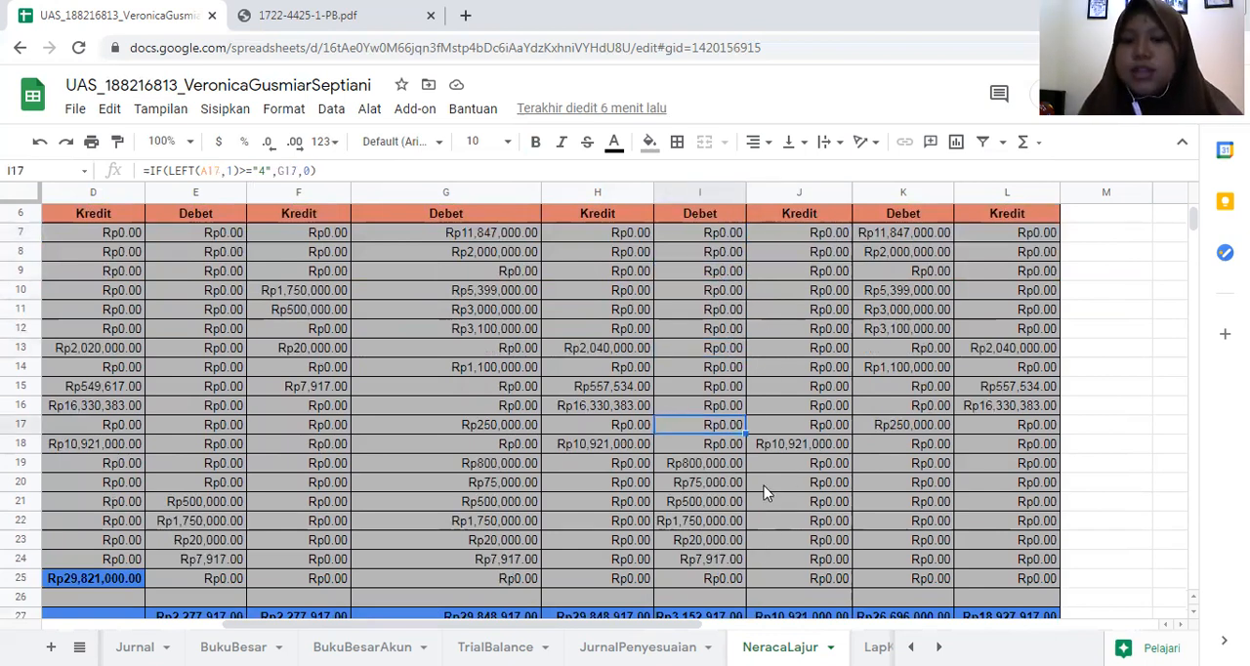
scroll(782, 376, down, 1)
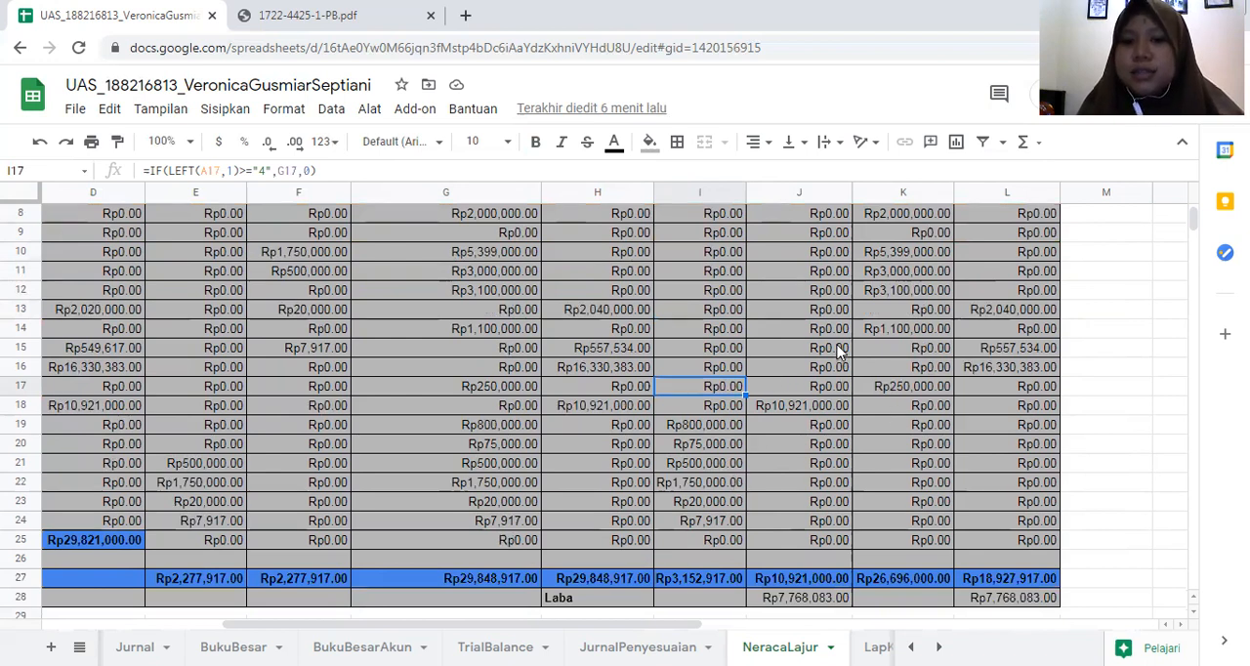
scroll(838, 350, up, 3)
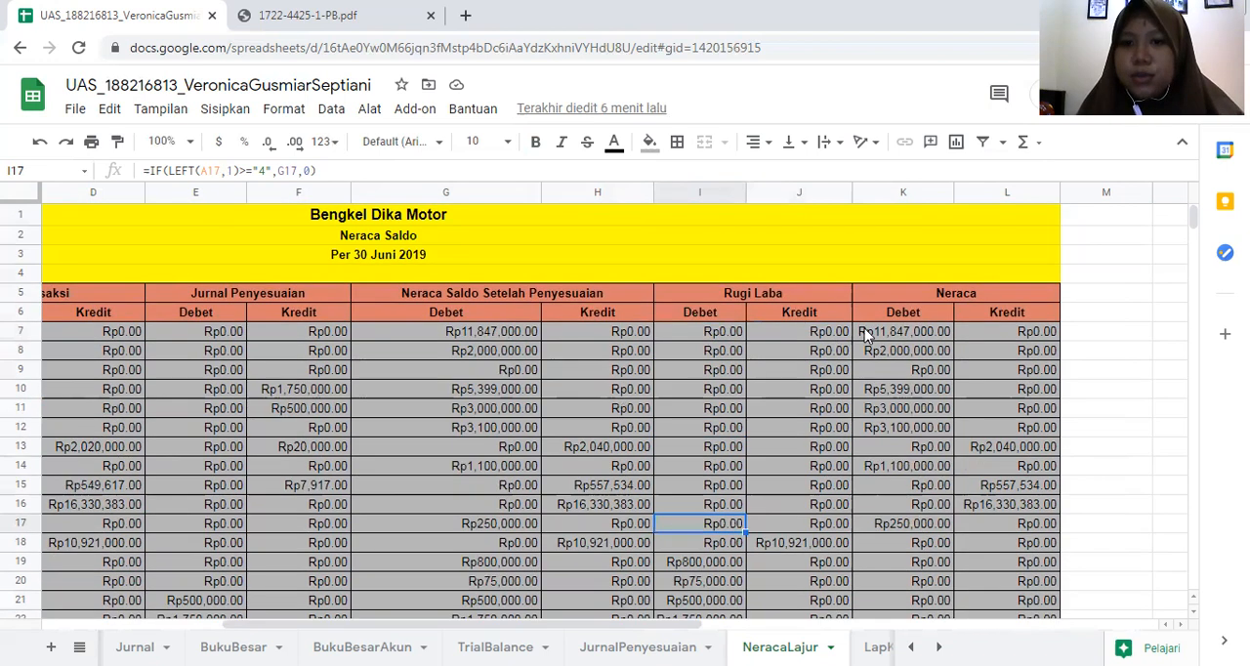
- Inspect the Neraca Debet and Kredit formulas in K7 and L7 and view both columns down to their totals
click(928, 334)
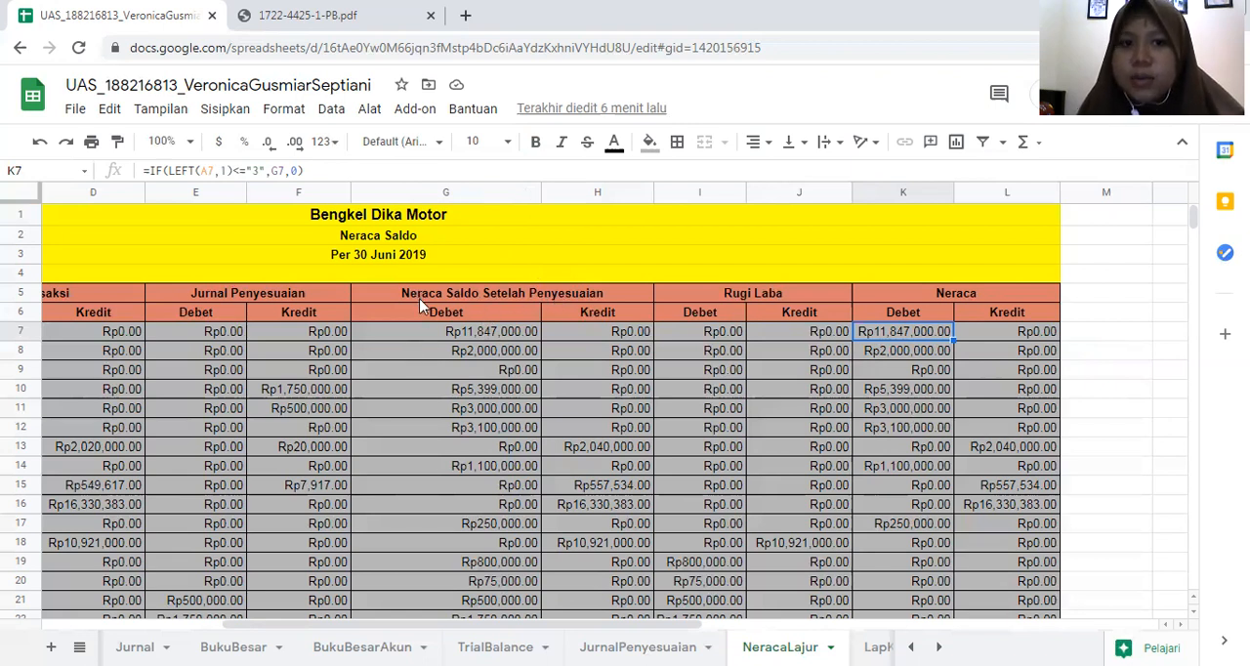
click(1031, 332)
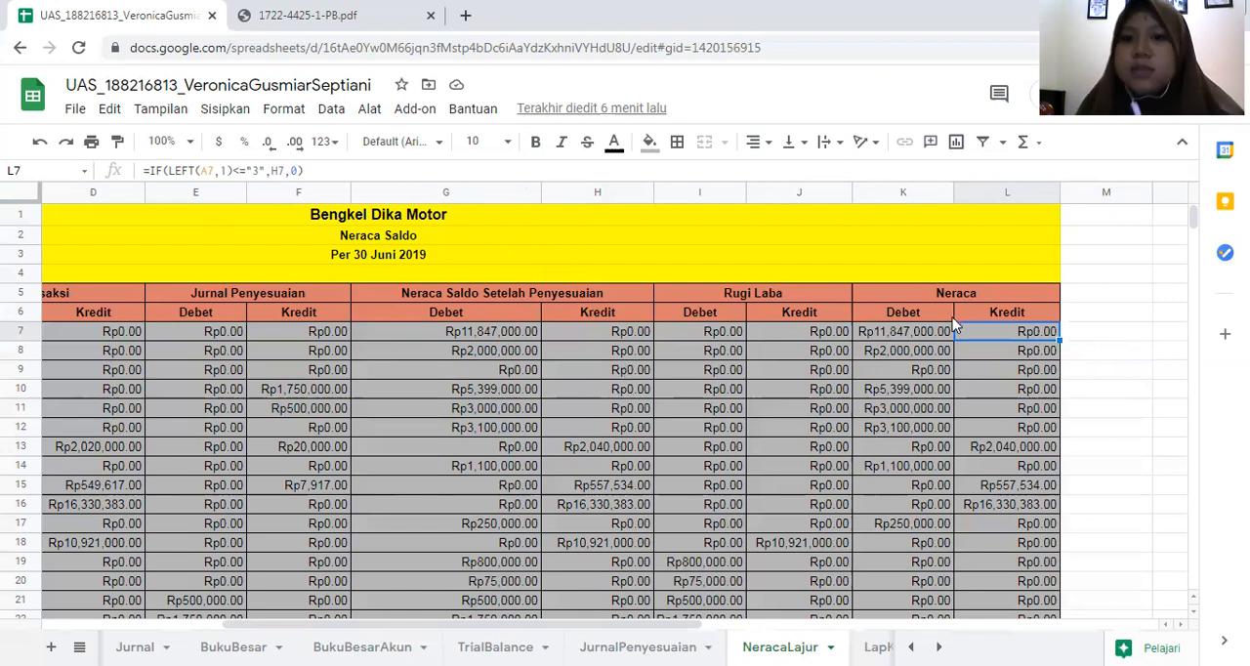
scroll(943, 332, down, 1)
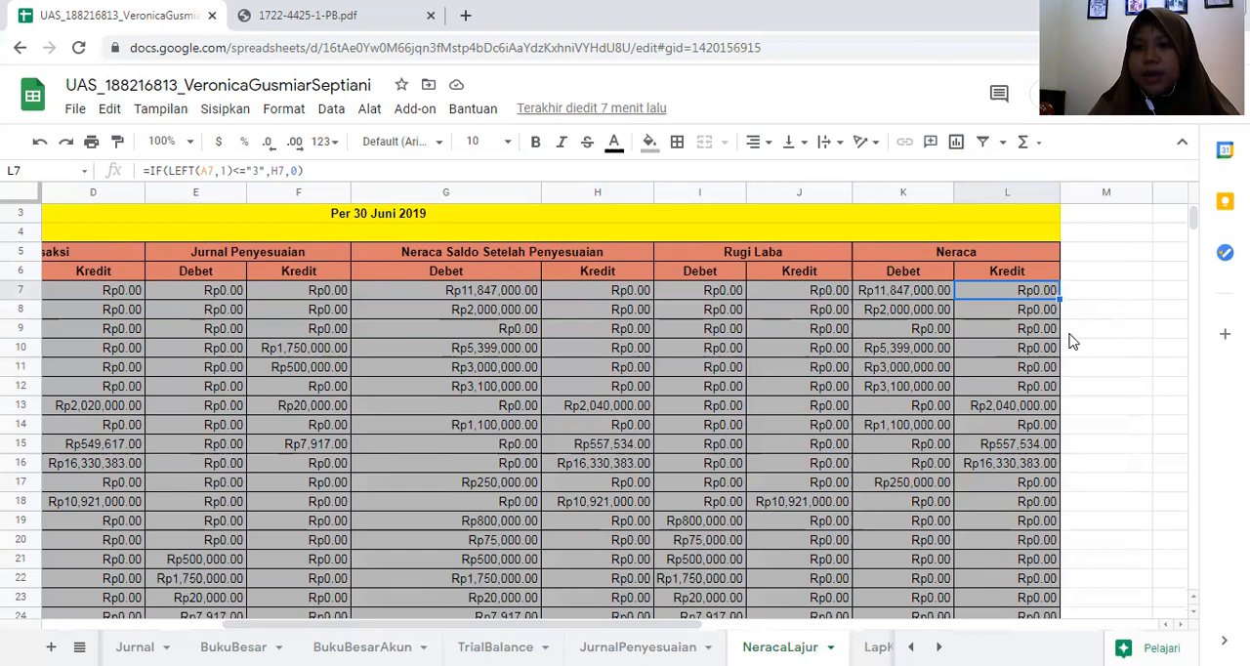
scroll(981, 361, down, 3)
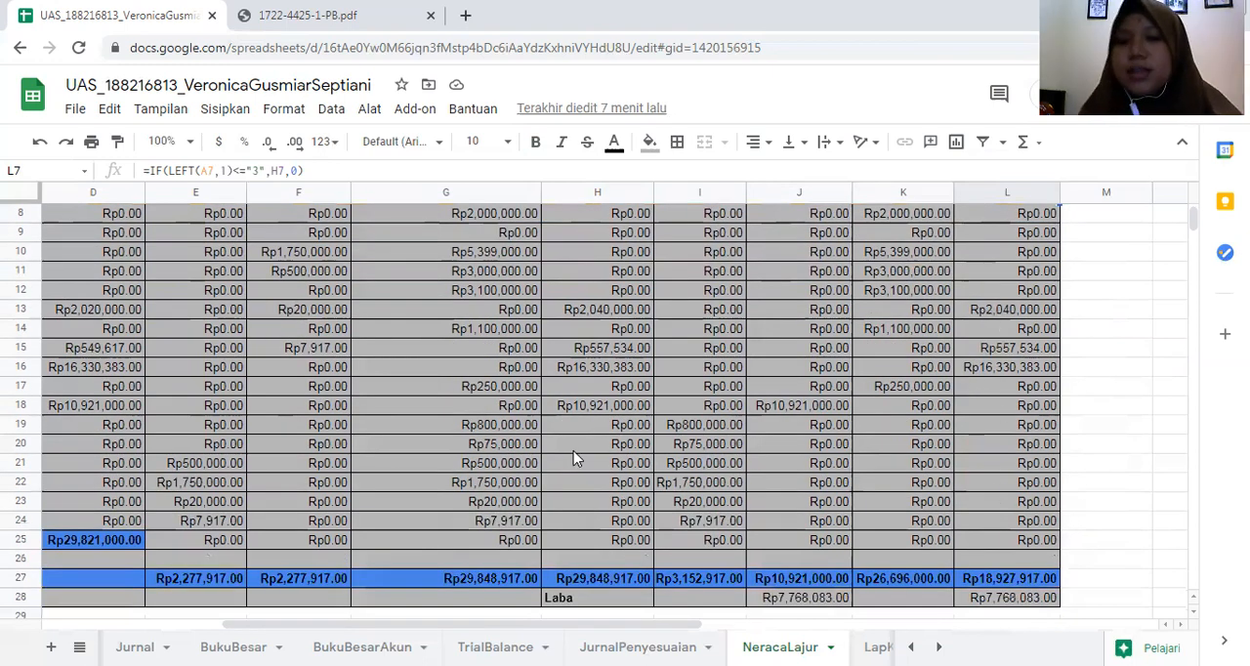
- Inspect the Transaksi totals in row 25 and the row 27 SUM formulas for Jurnal Penyesuaian and Neraca Saldo Setelah Penyesuaian
scroll(571, 529, down, 1)
drag(612, 626, 515, 637)
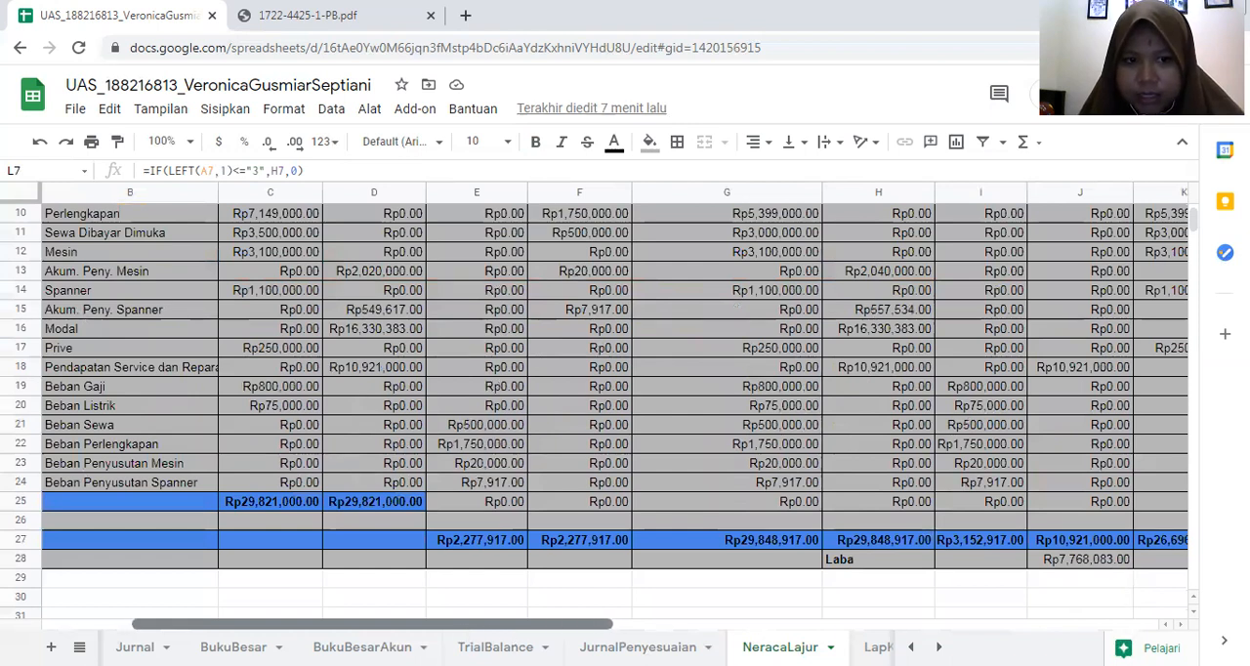
click(310, 503)
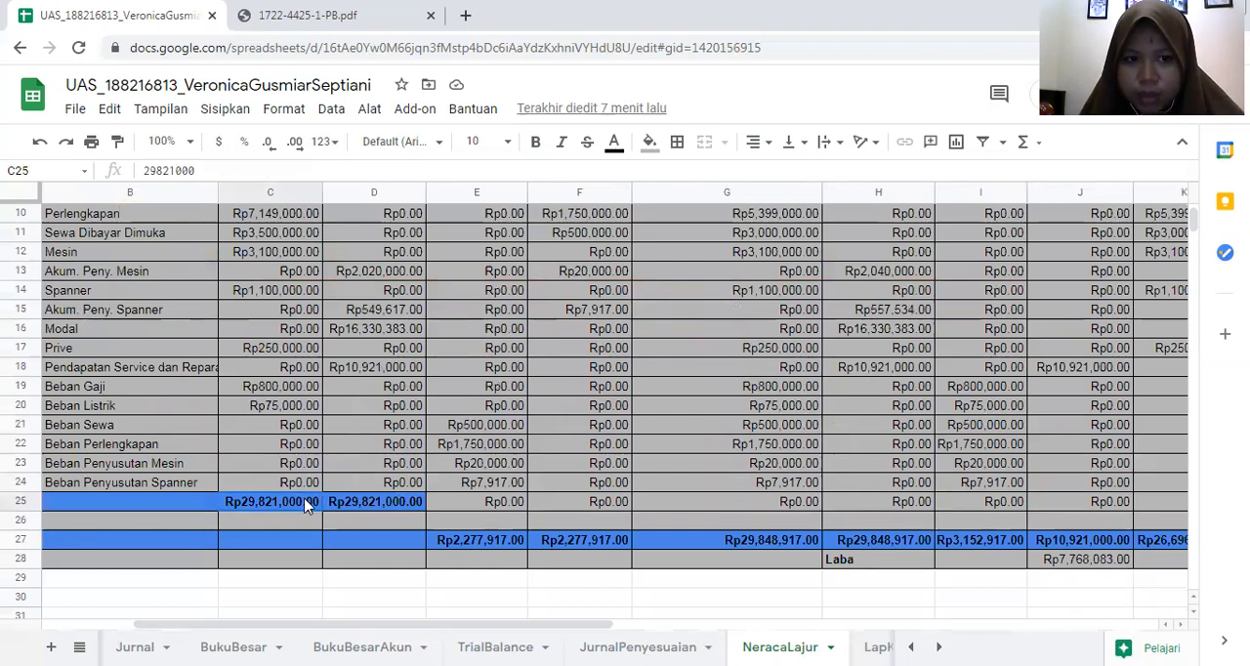
click(404, 500)
click(492, 549)
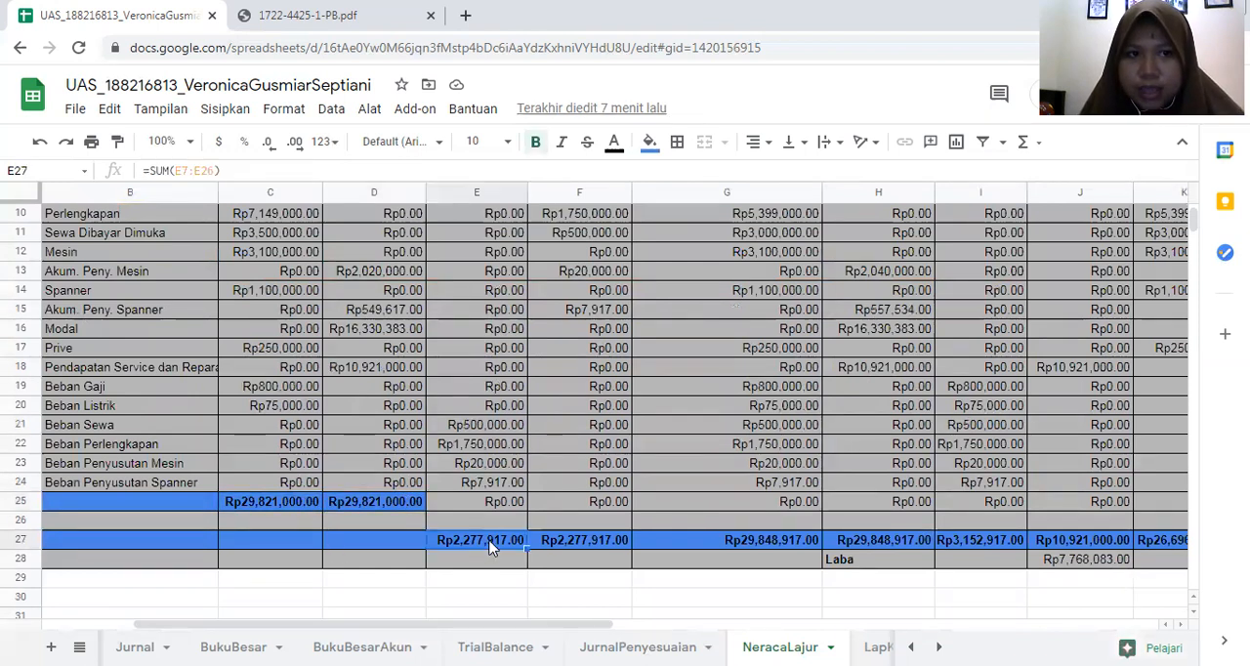
click(601, 535)
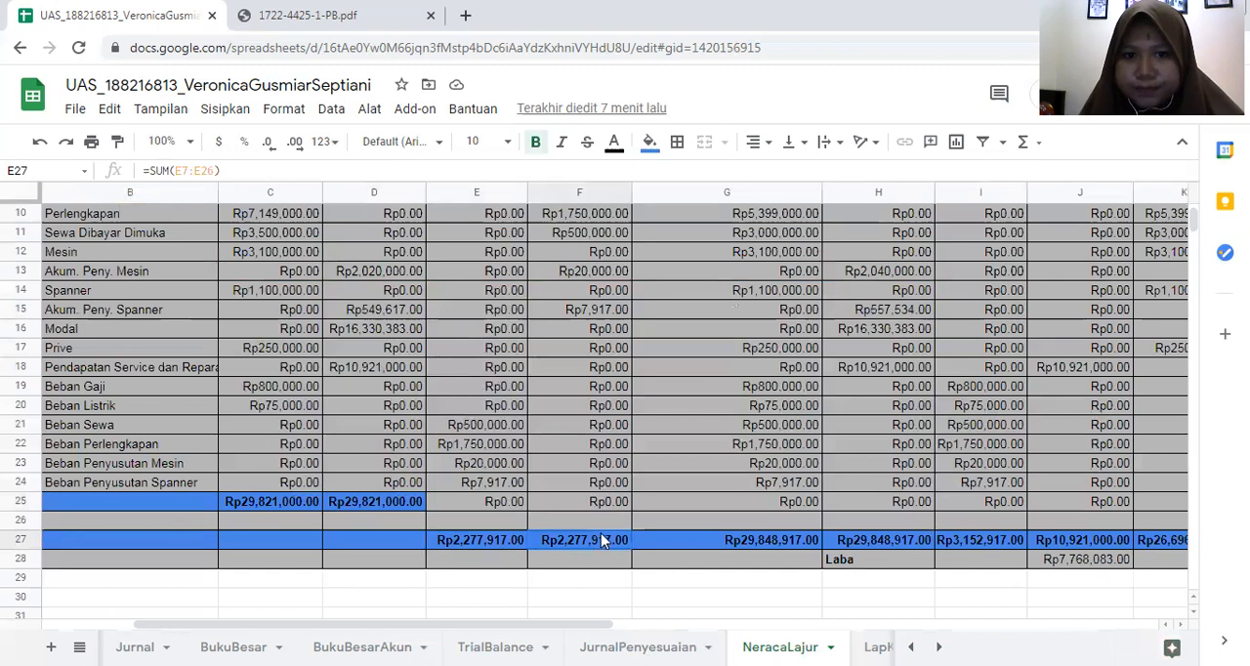
click(741, 543)
click(865, 537)
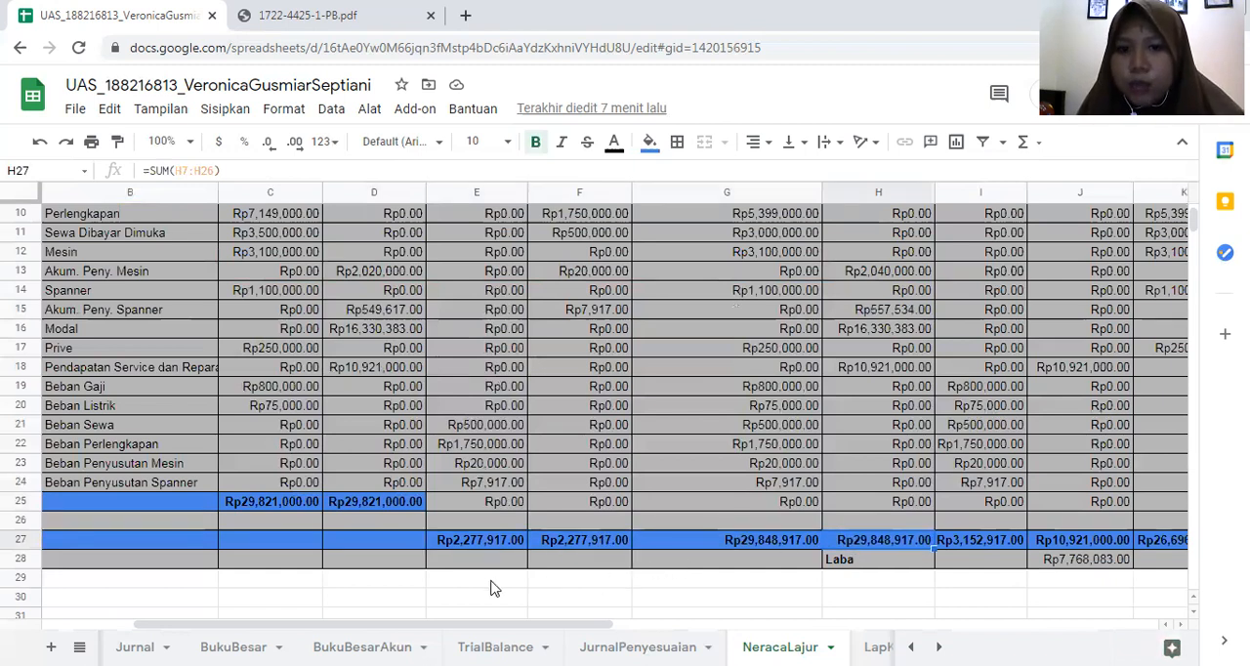
- Inspect the Rugi Laba and Neraca totals in row 27 and the Laba formulas in L28 and J28
drag(341, 622, 440, 621)
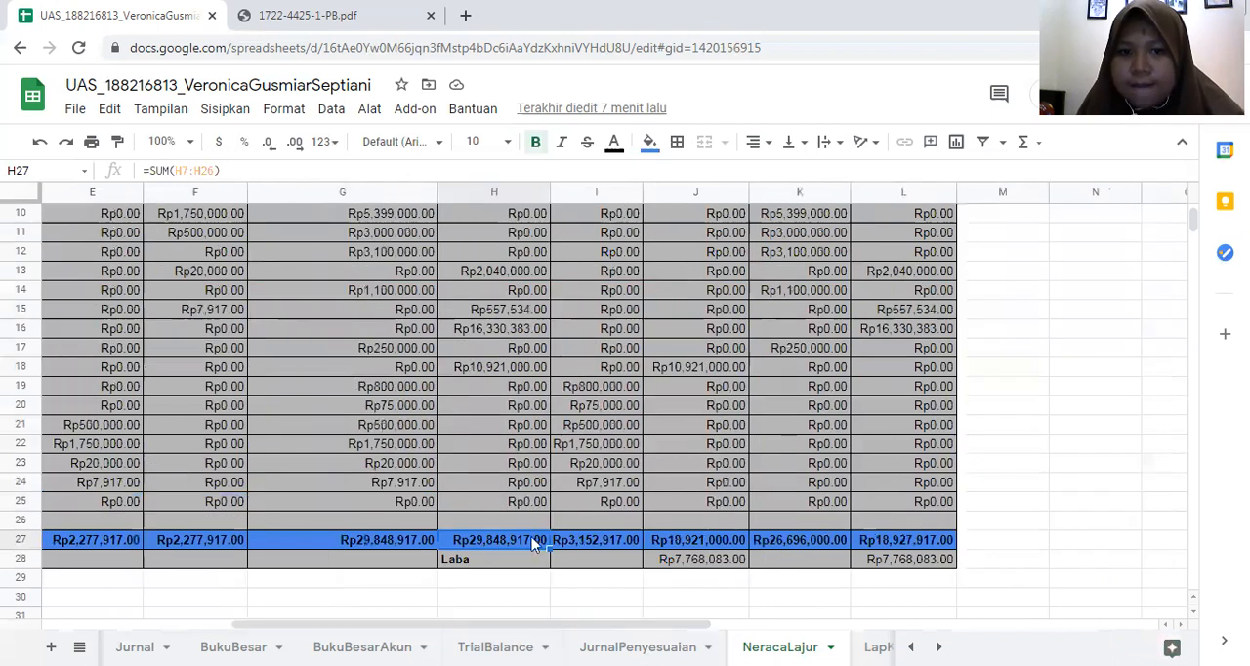
click(684, 543)
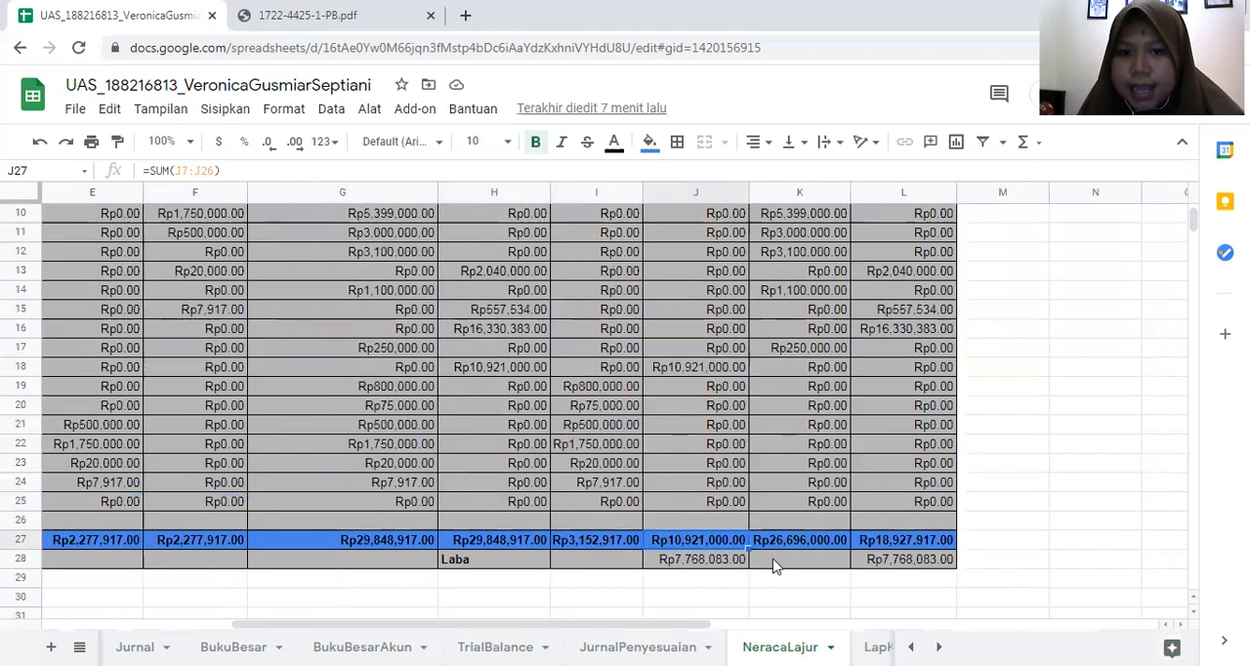
click(813, 543)
click(879, 542)
click(882, 561)
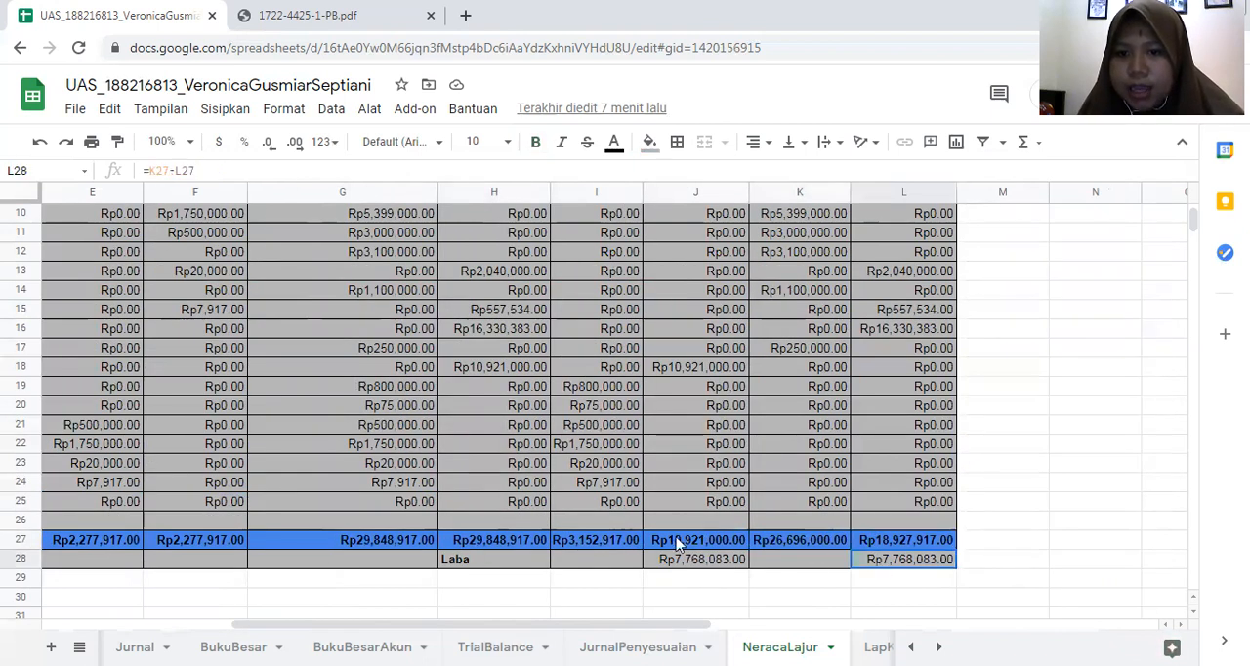
click(686, 562)
- Look over the whole NeracaLajur worksheet, from the Laba row back to the account numbers and column headings
scroll(760, 420, up, 3)
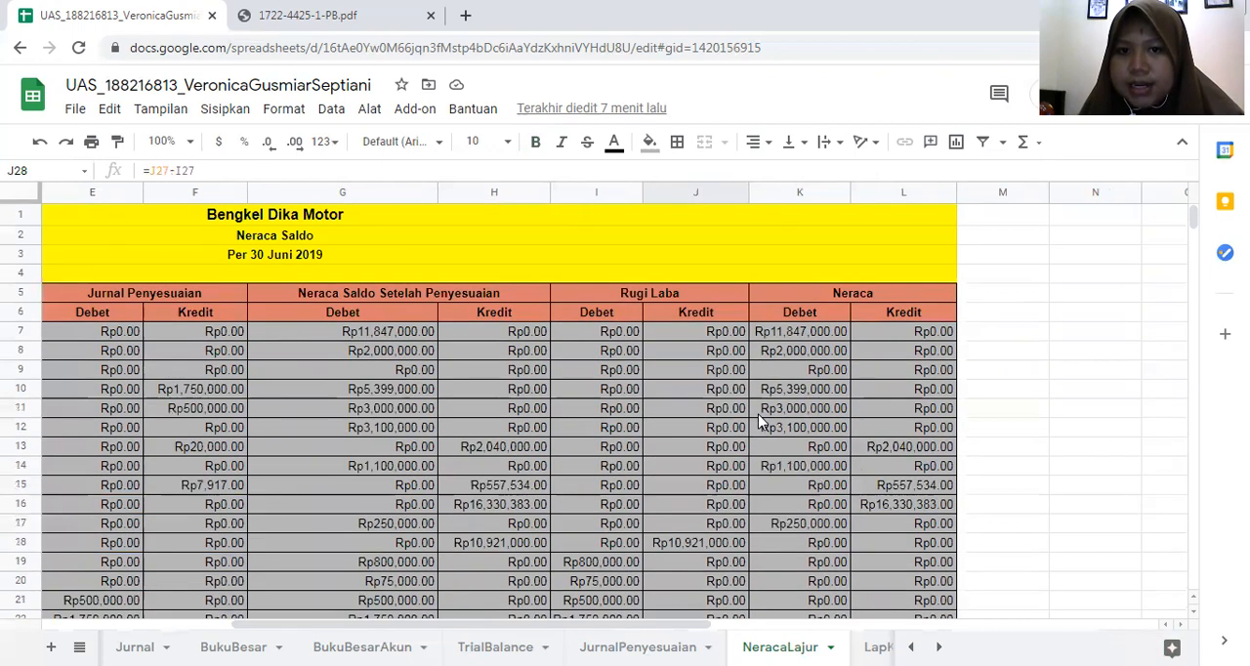
scroll(756, 417, down, 2)
scroll(756, 417, up, 1)
scroll(756, 417, down, 4)
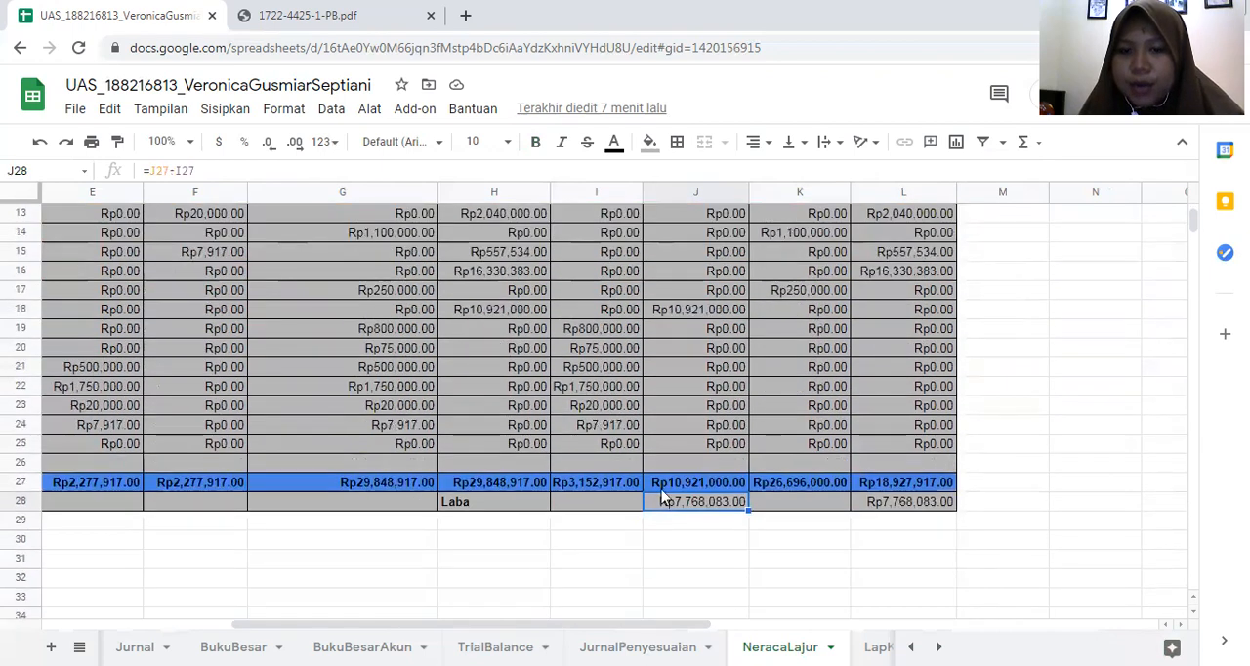
click(887, 580)
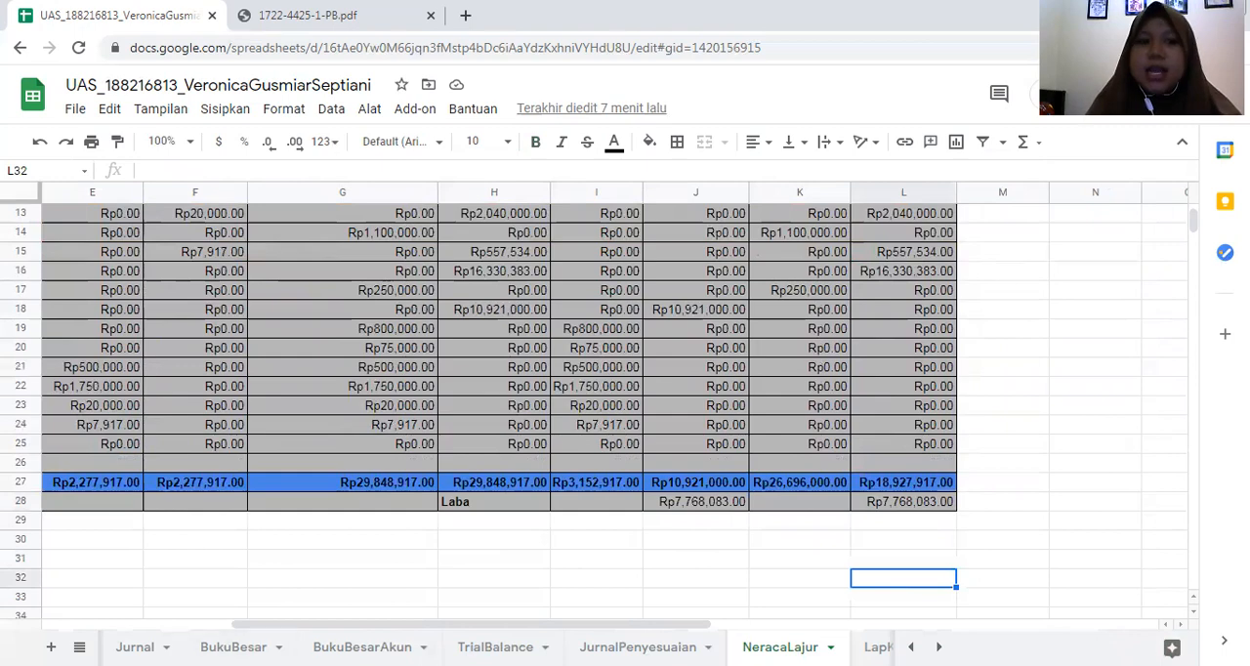
drag(427, 626, 359, 611)
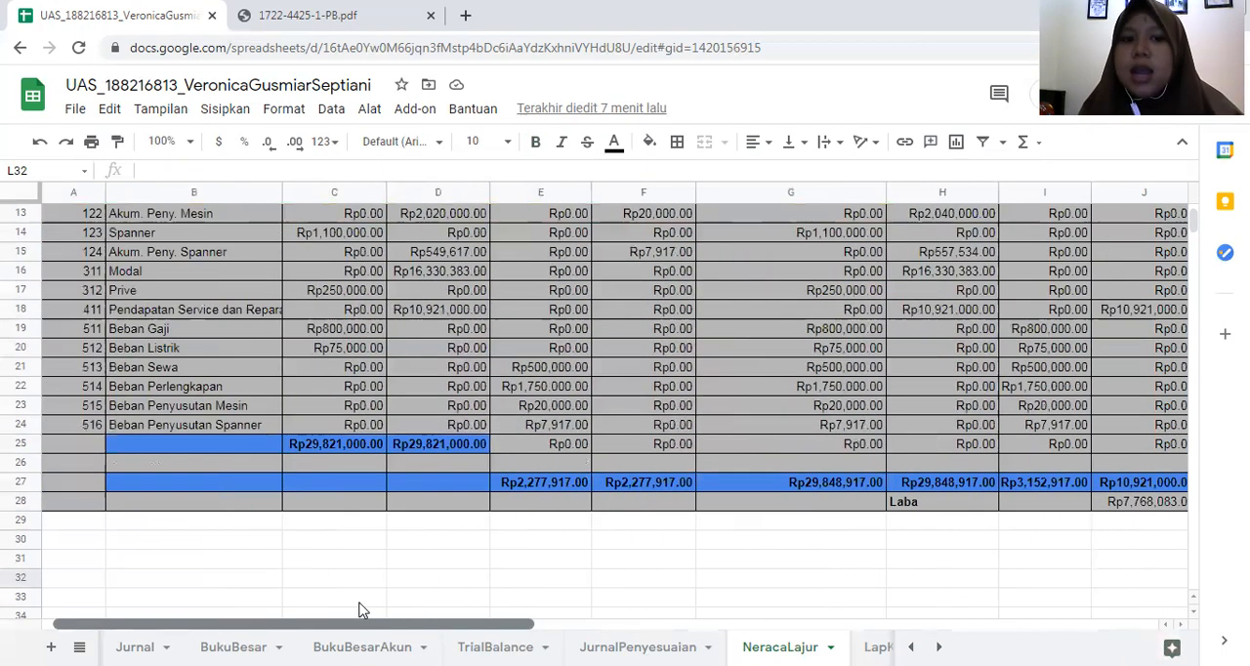
scroll(456, 458, up, 5)
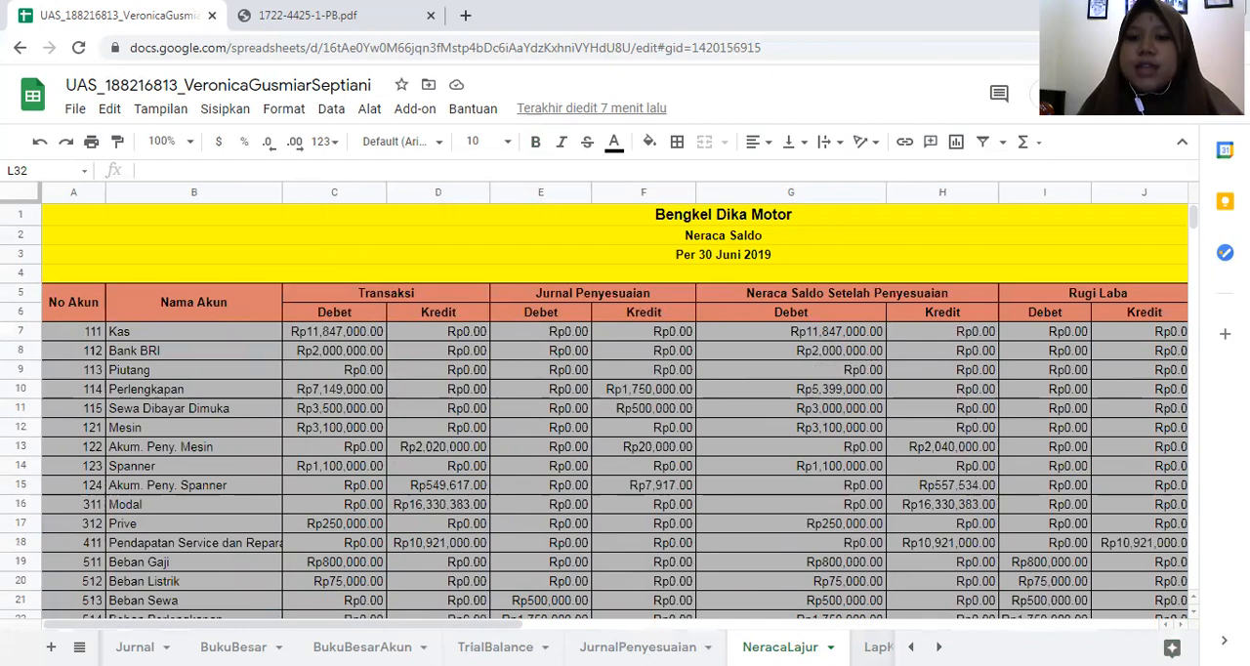
- Open the LapKeuangan sheet and look over the Laporan Laba Rugi and Laporan Perubahan Modal reports
click(879, 648)
scroll(453, 336, down, 2)
scroll(462, 329, up, 2)
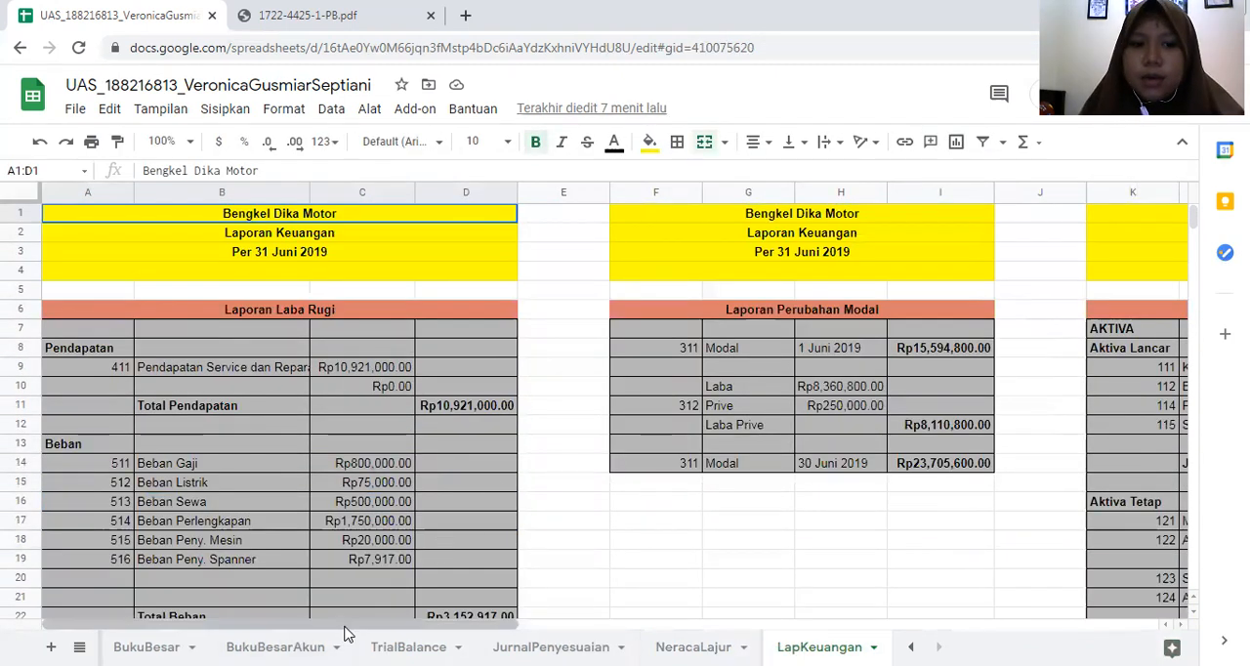
drag(346, 623, 277, 592)
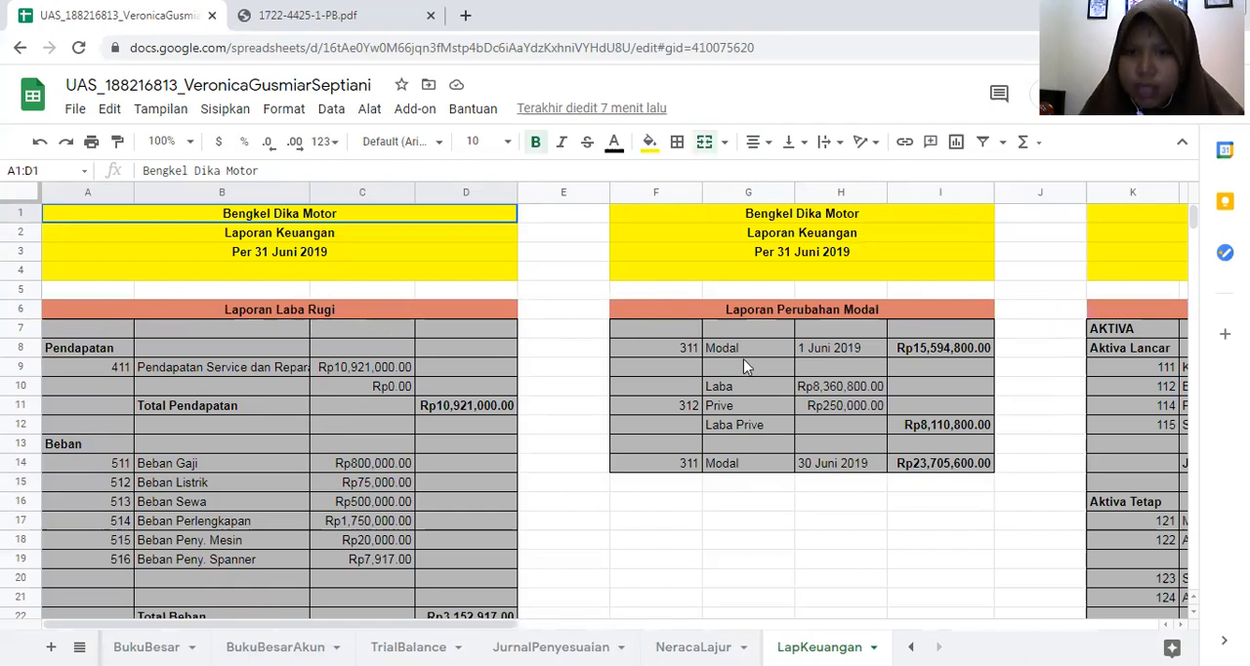
drag(246, 625, 4, 608)
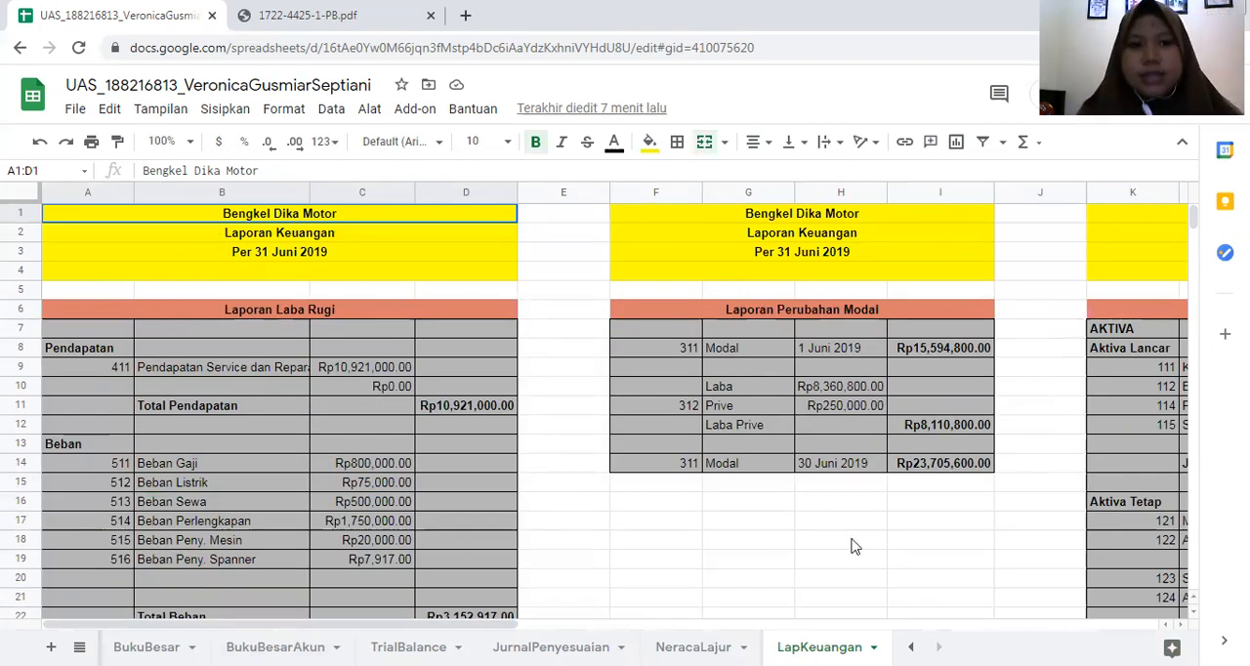
- Switch to 1722-4425-1-PB.pdf and review the Laba/Rugi, Perubahan Modal and Neraca reports on page 7
click(318, 14)
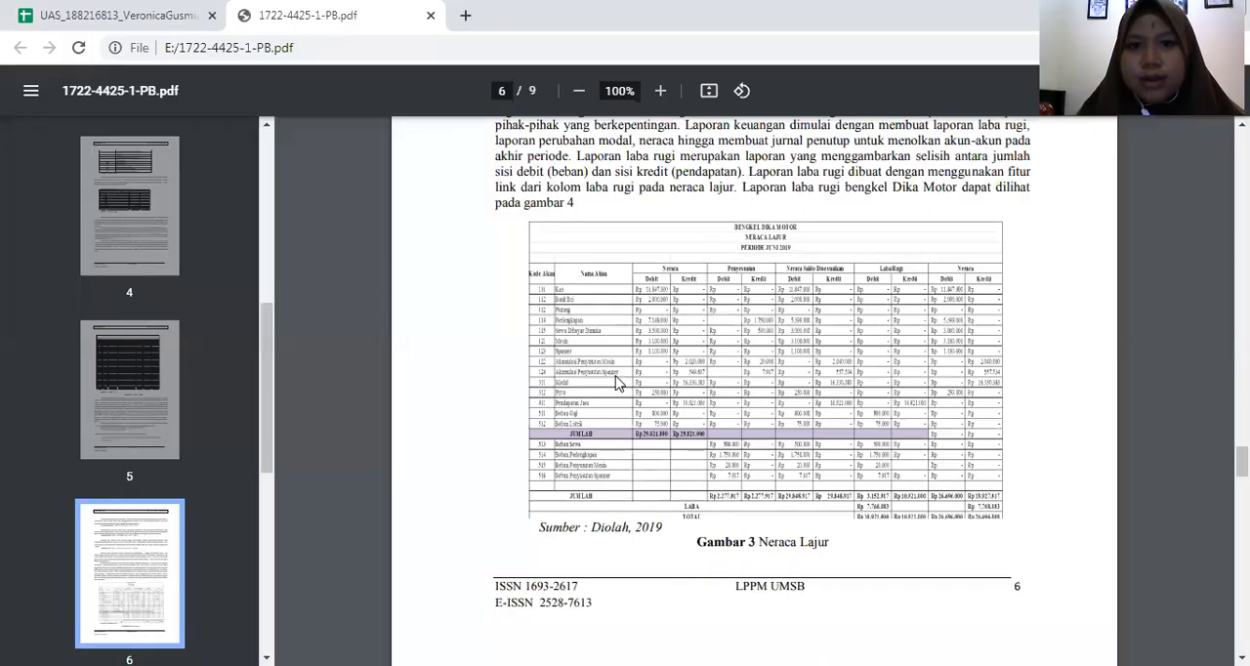
scroll(617, 381, down, 2)
scroll(704, 342, down, 3)
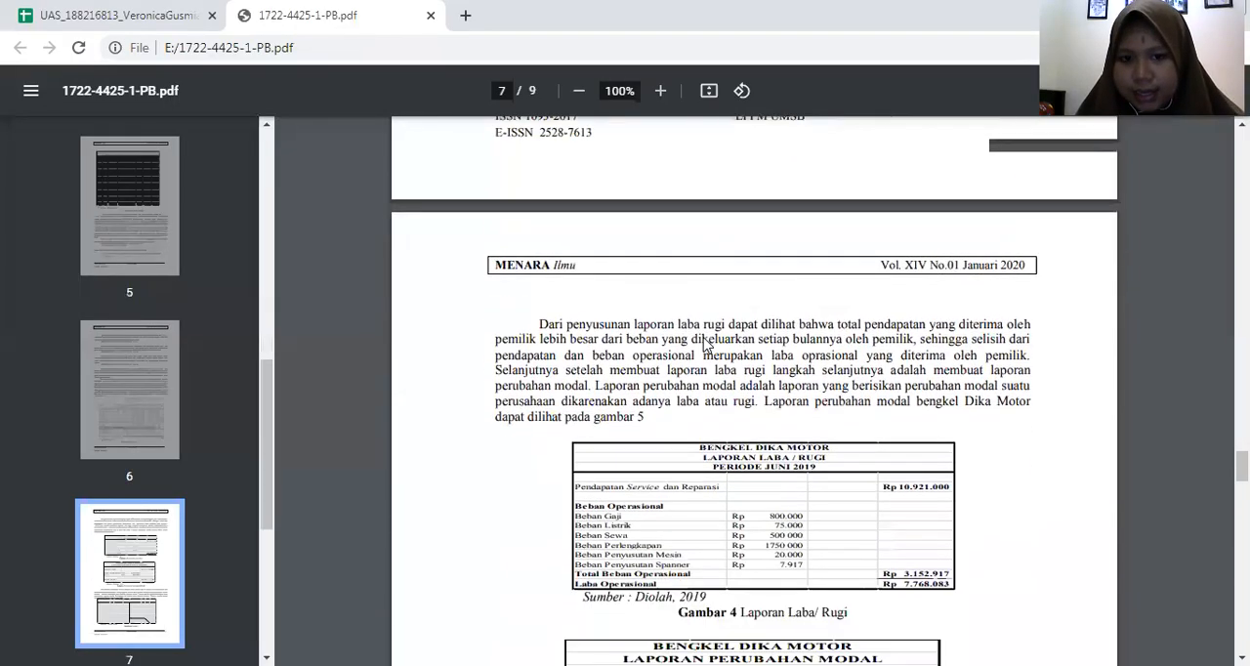
scroll(703, 342, down, 2)
scroll(706, 346, down, 1)
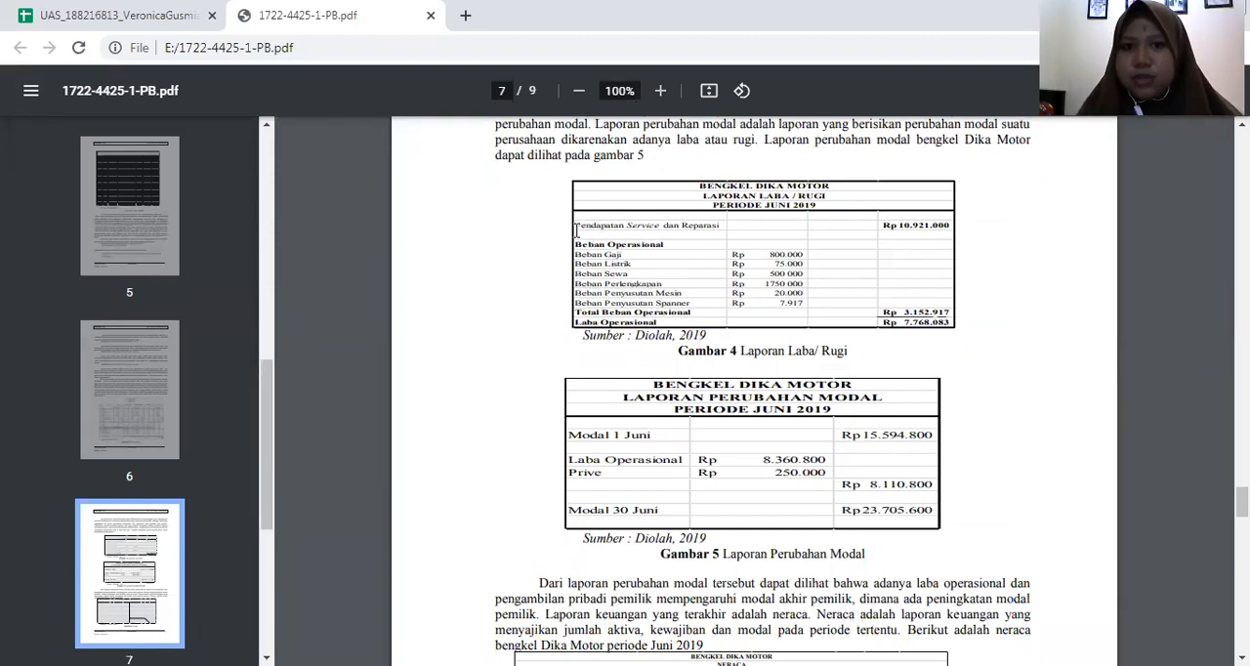
scroll(811, 415, down, 5)
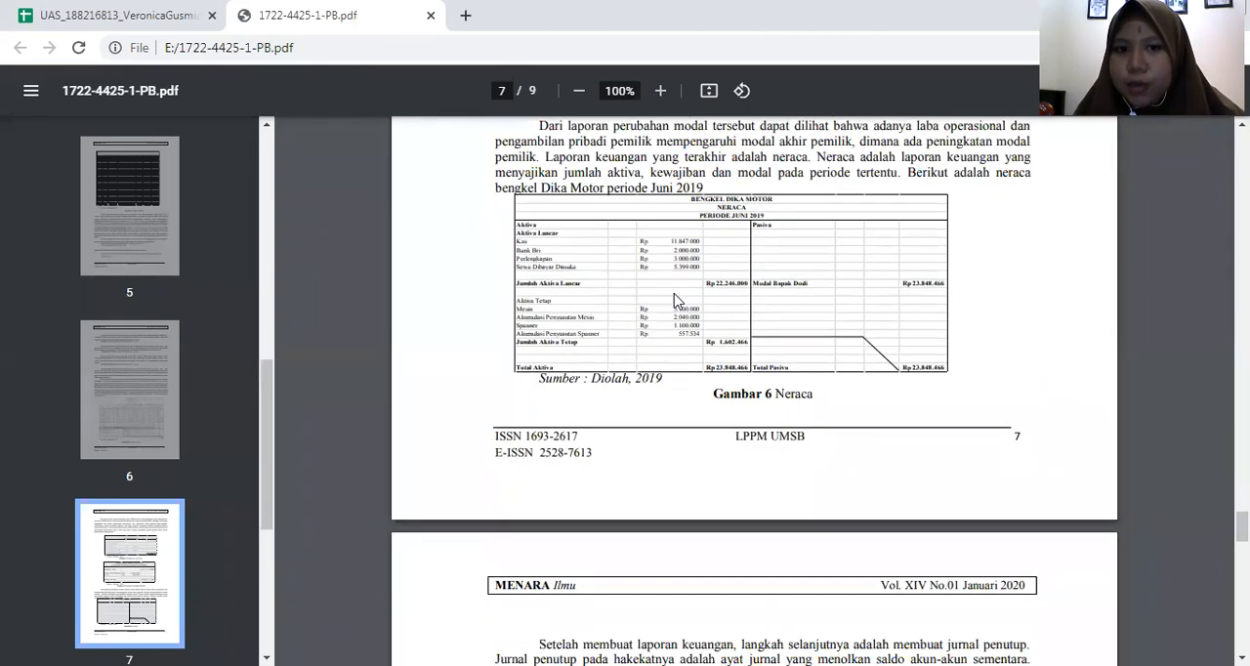
scroll(679, 311, up, 3)
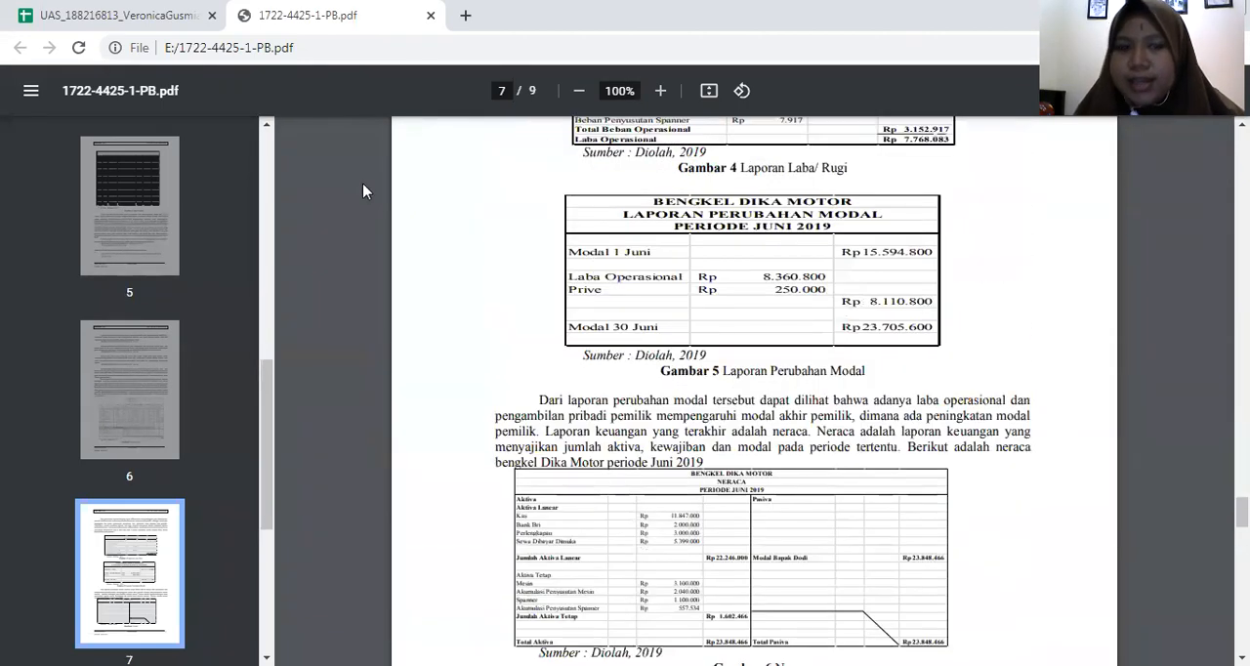
- Return to the spreadsheet and inspect the Total Pendapatan, Total Beban and Laba cells in Laporan Laba Rugi
click(125, 18)
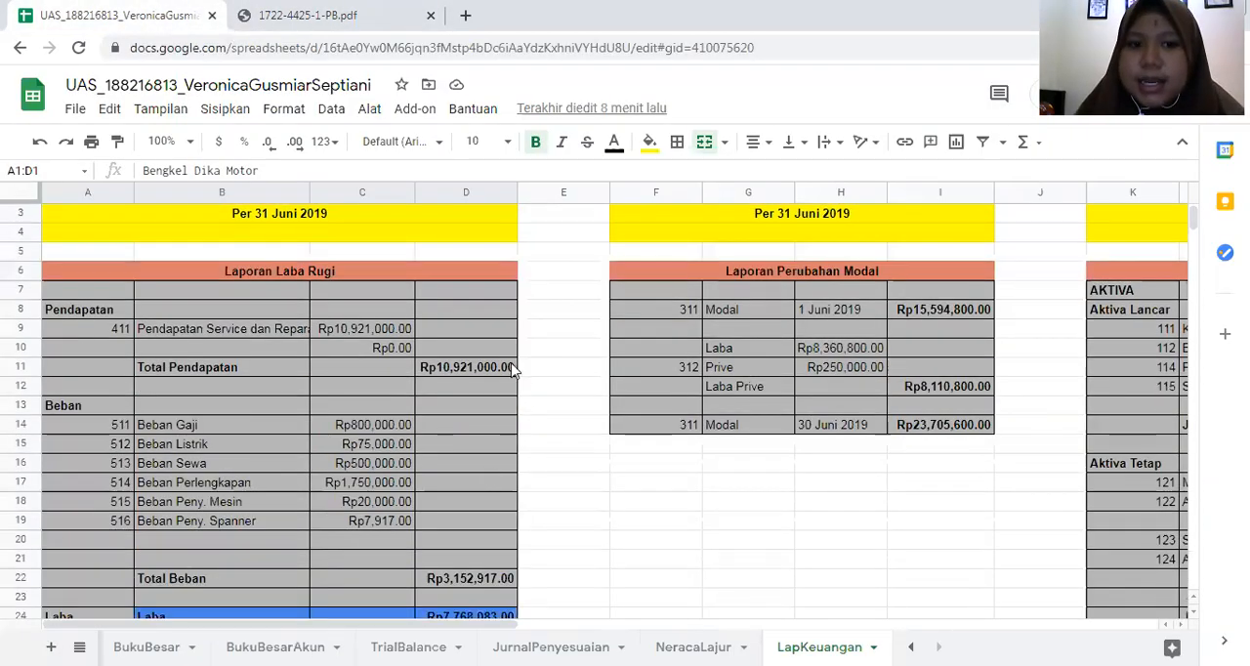
click(473, 372)
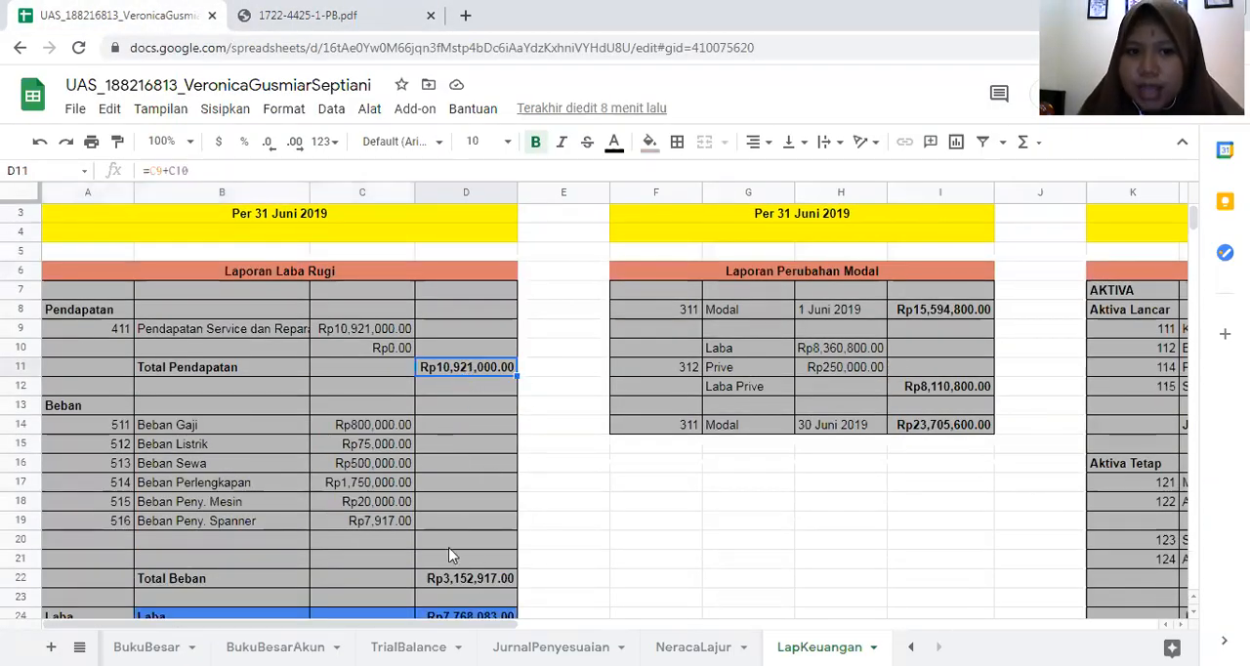
click(451, 578)
scroll(455, 518, down, 1)
click(470, 578)
- Inspect the 30 Juni Modal, Laba Prive and 1 Juni Modal cells in Laporan Perubahan Modal
click(952, 389)
click(948, 349)
click(940, 273)
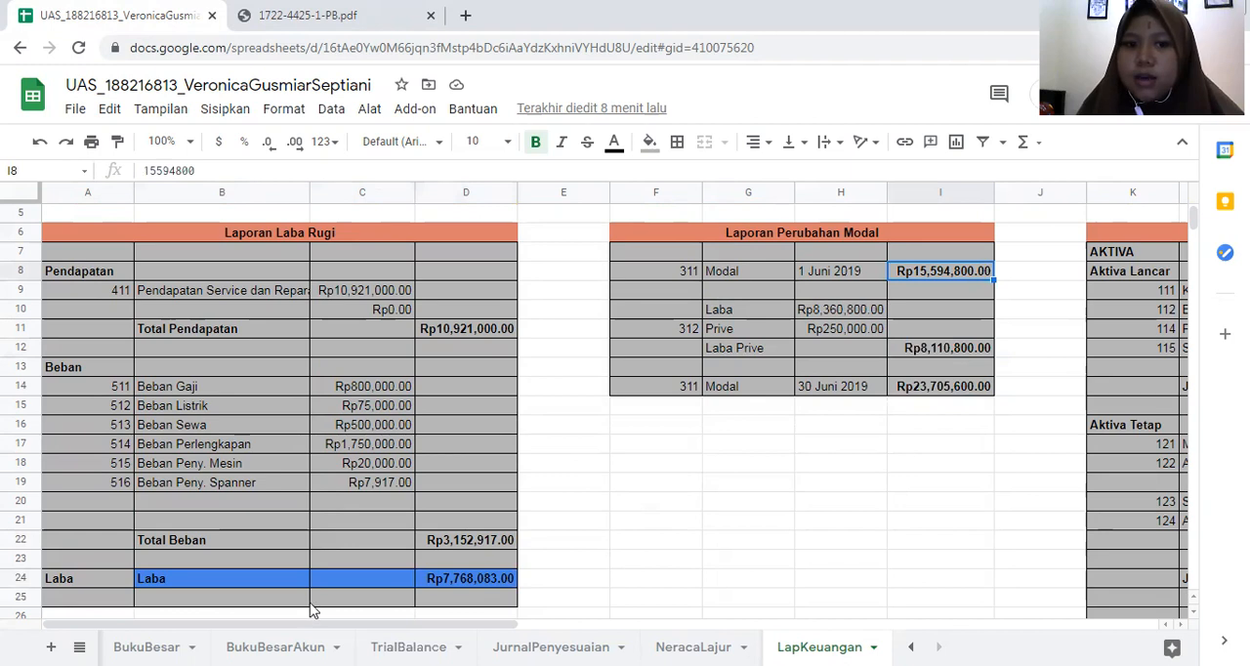
- Examine the Neraca report on the LapKeuangan sheet, covering the Aktiva Lancar, Aktiva Tetap and Pasiva sections
drag(244, 625, 644, 625)
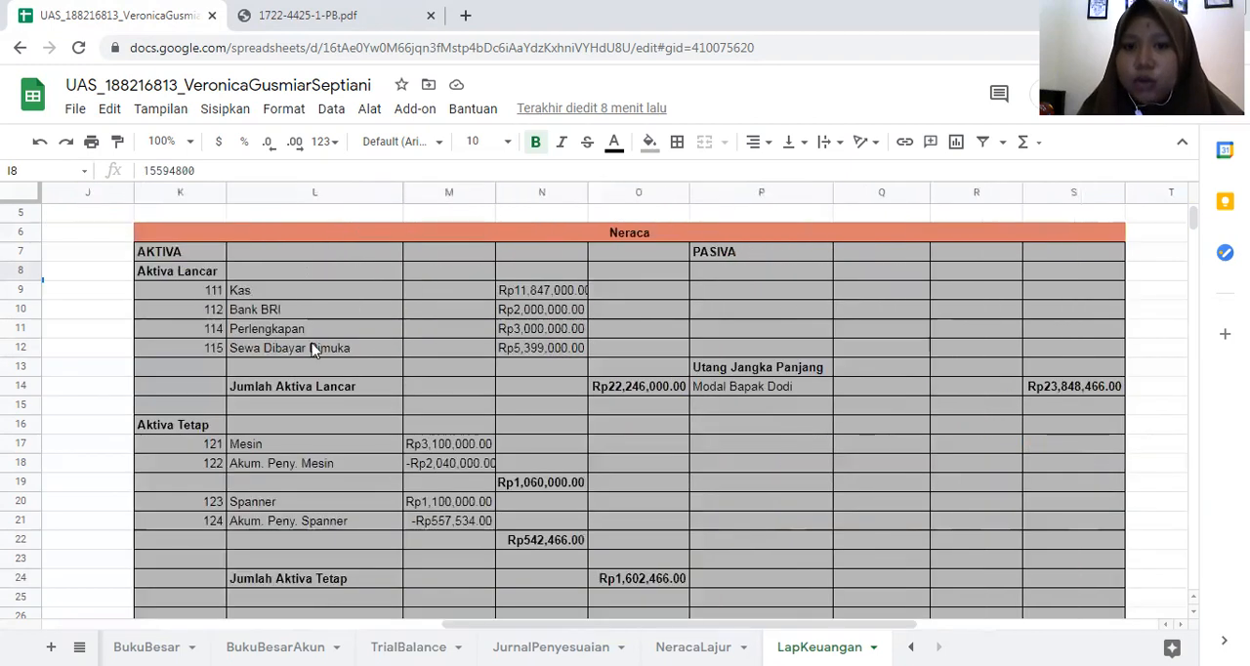
scroll(250, 323, up, 1)
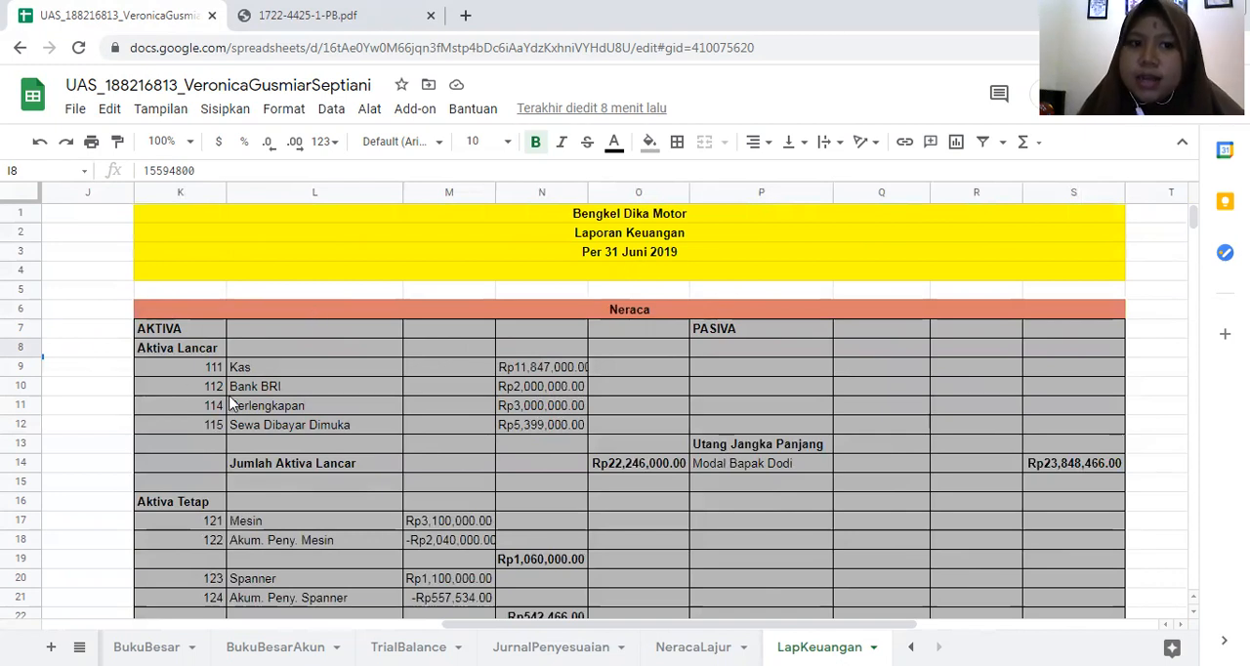
scroll(232, 404, down, 3)
scroll(556, 468, up, 1)
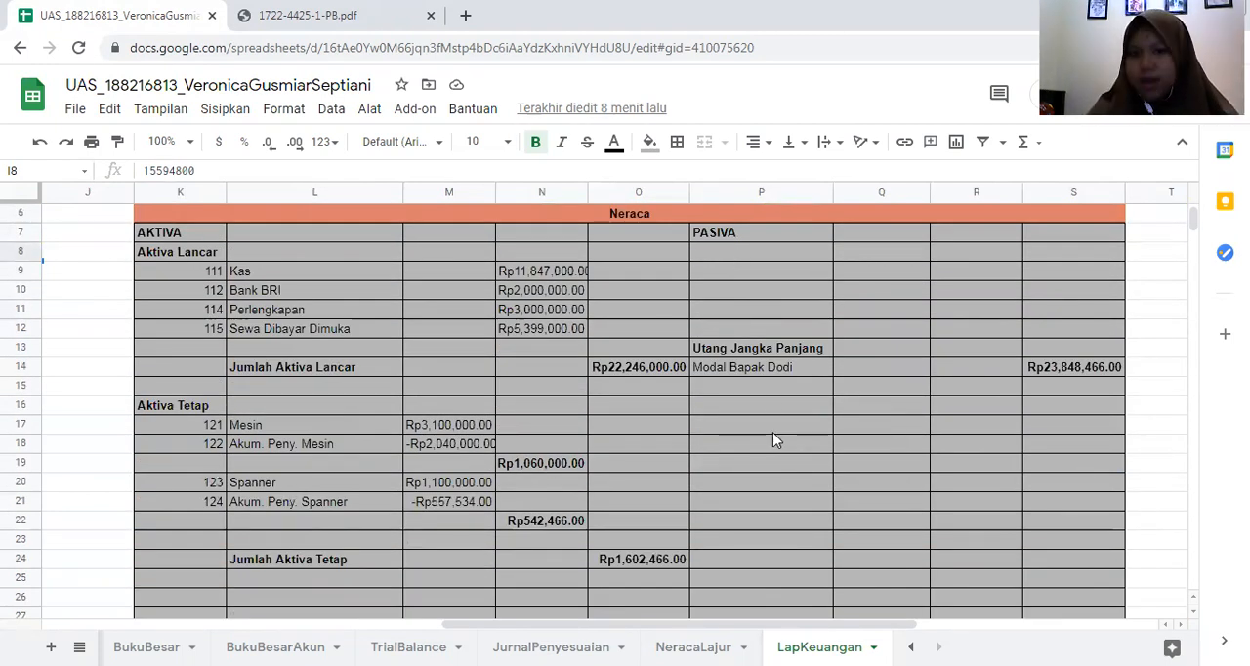
- Go back past Laporan Perubahan Modal to Laporan Laba Rugi and inspect the formula of the Laba amount
drag(495, 626, 281, 606)
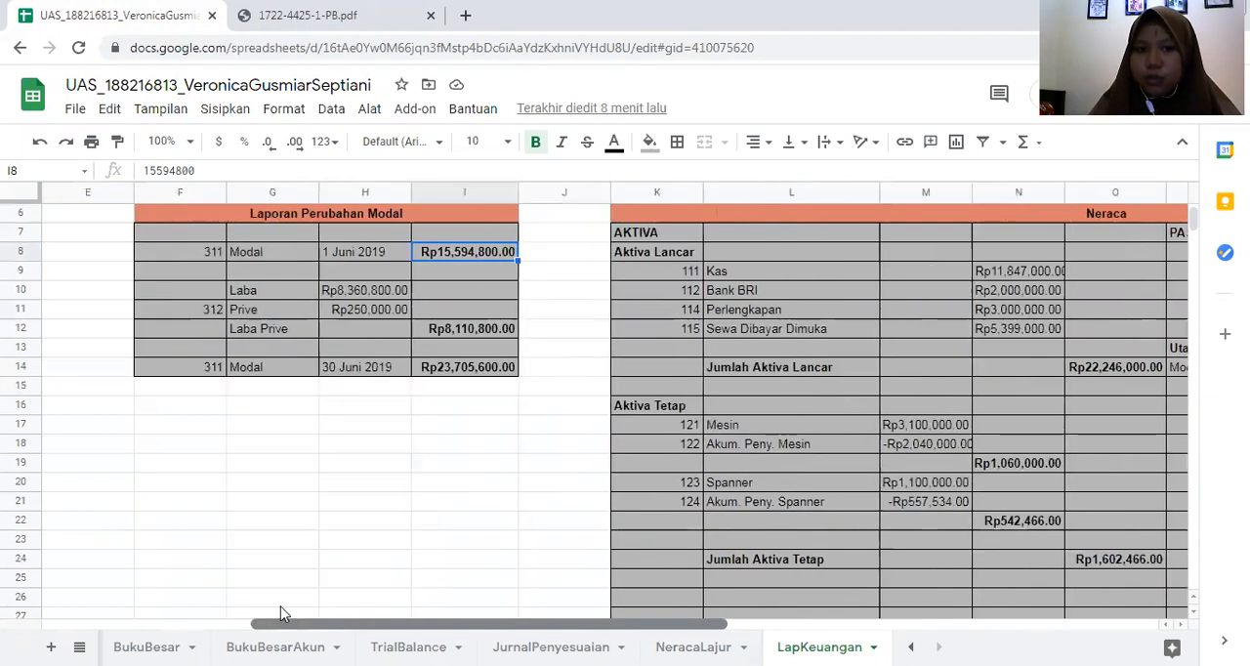
scroll(359, 410, up, 2)
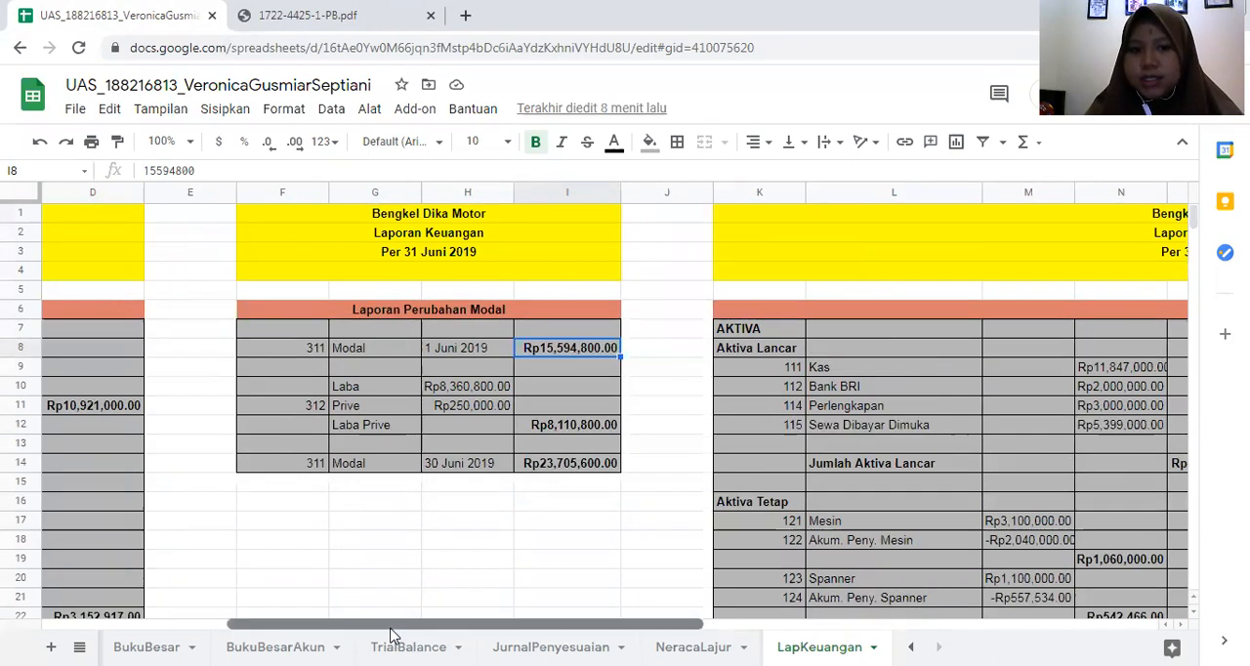
drag(390, 635, 239, 635)
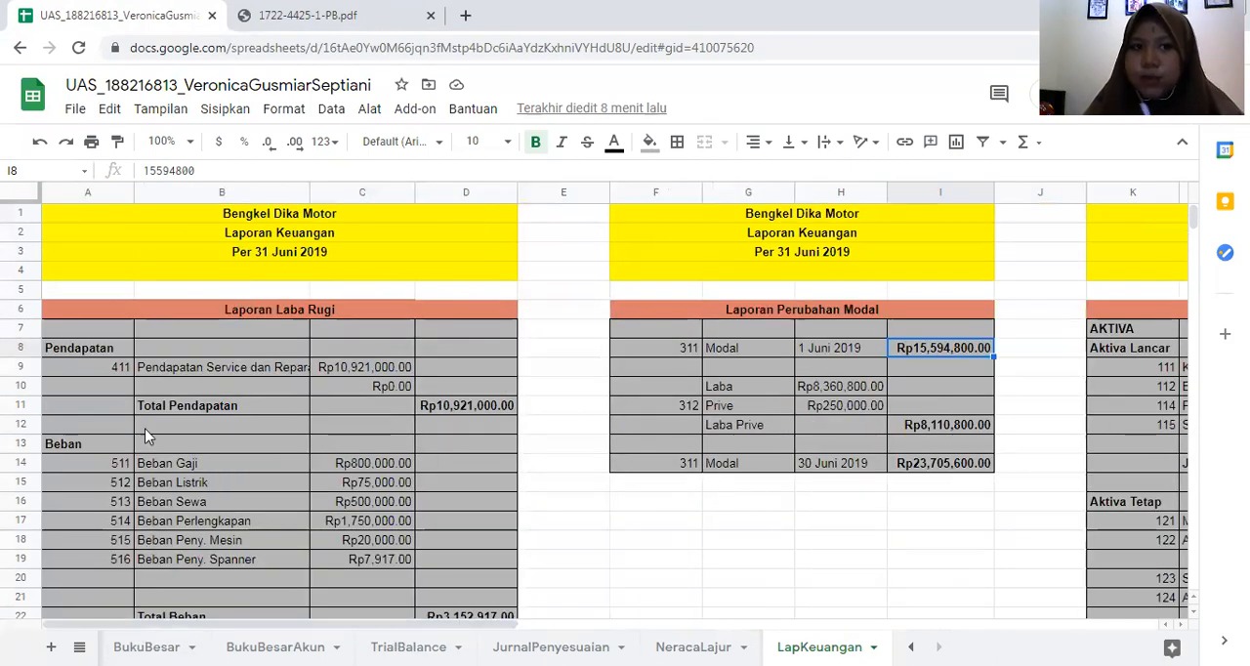
scroll(148, 445, down, 3)
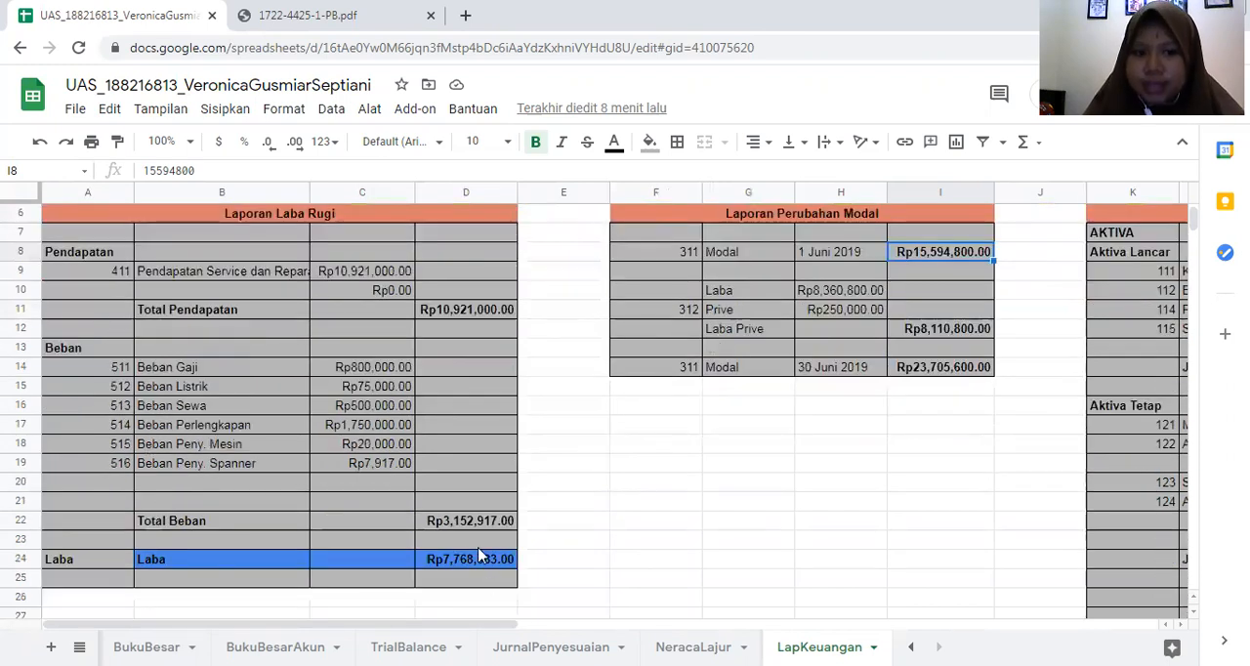
click(472, 564)
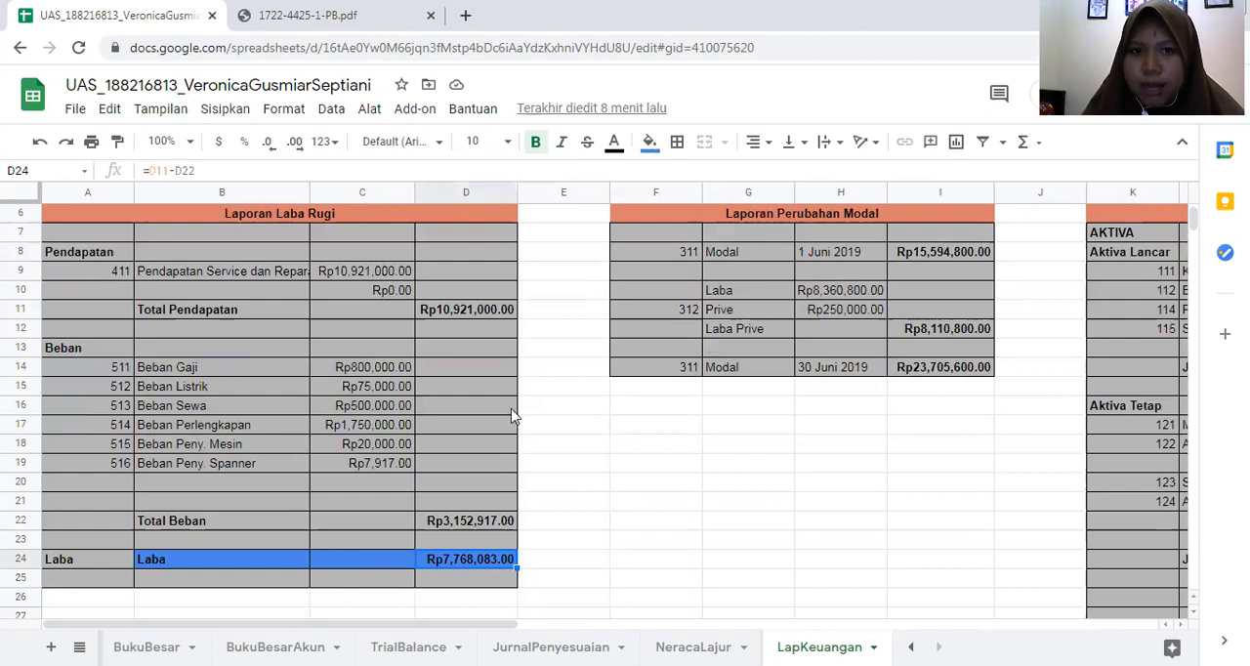
- Open the NeracaLajur sheet and review its column totals and the Laba row for comparison with the Laba Rugi report
click(693, 647)
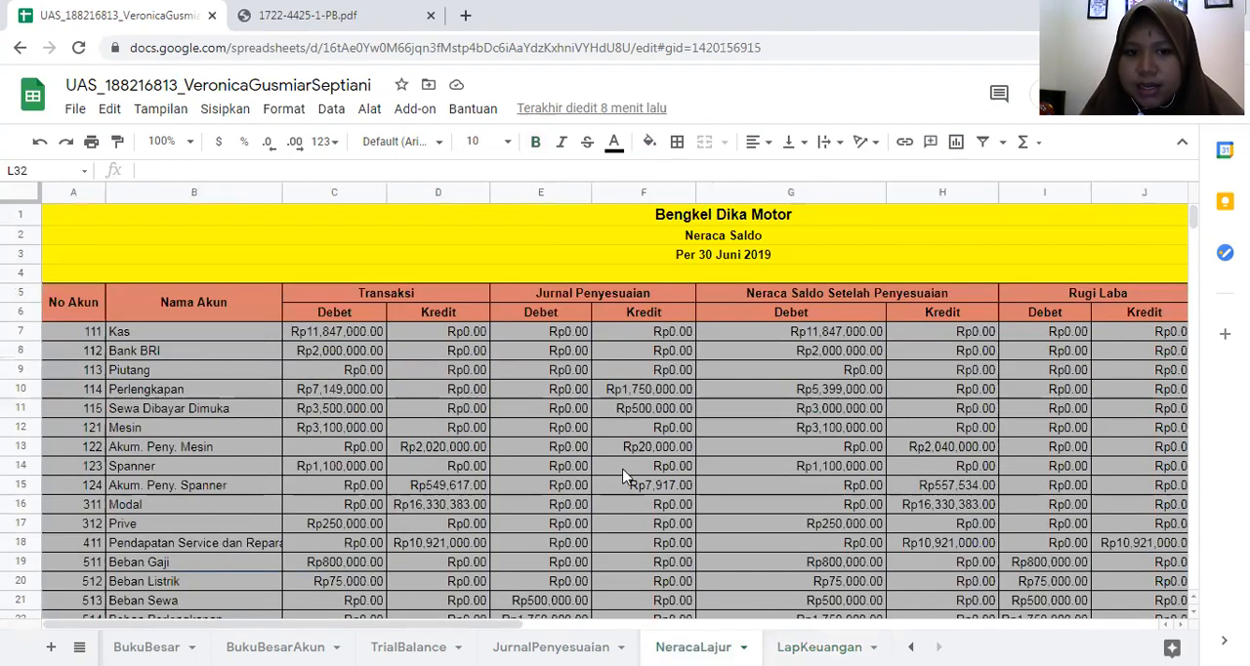
scroll(626, 461, down, 5)
drag(528, 625, 848, 626)
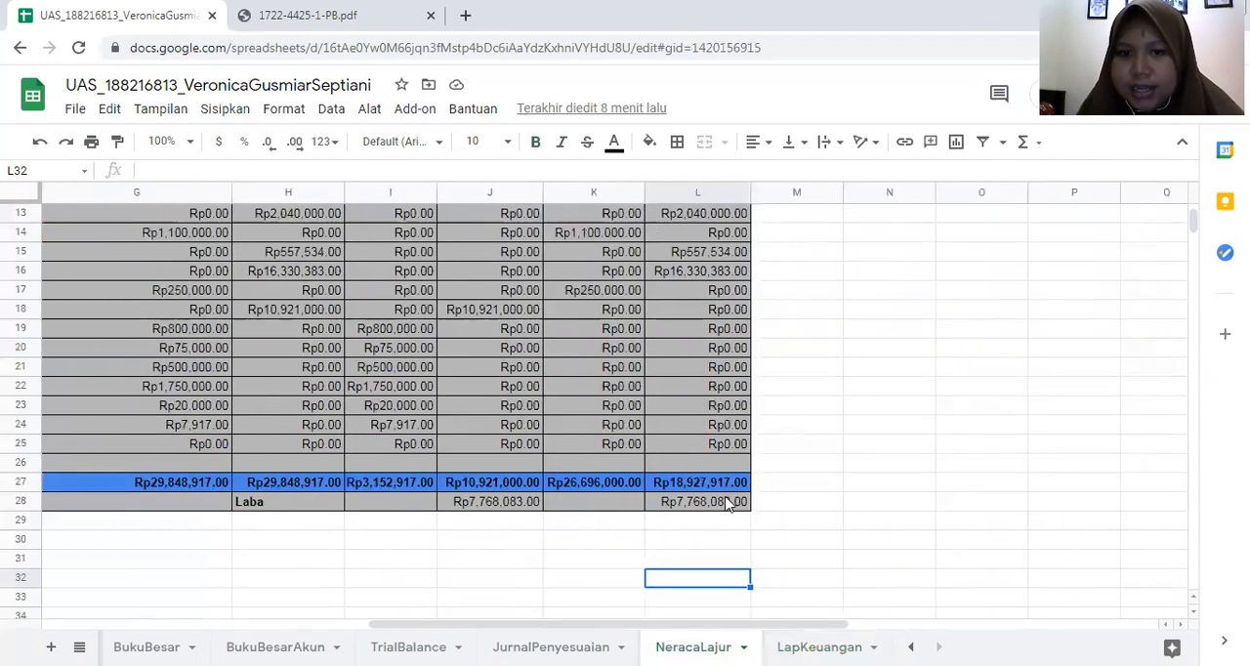
scroll(630, 500, down, 1)
click(871, 484)
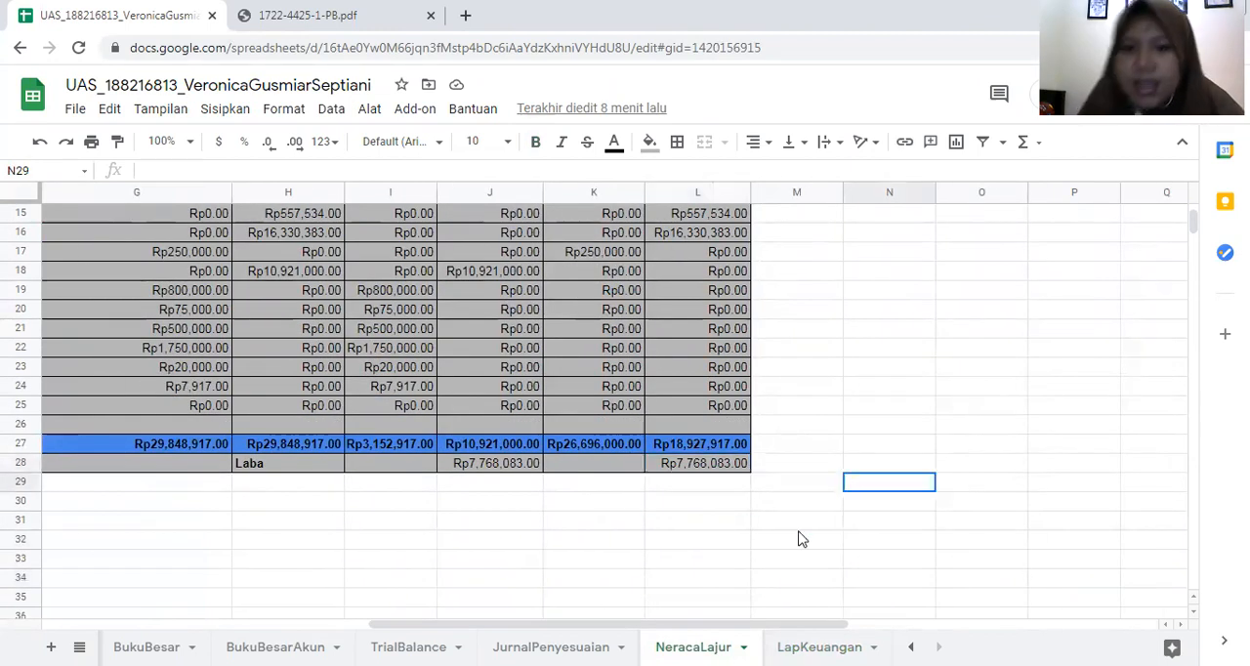
drag(505, 625, 147, 633)
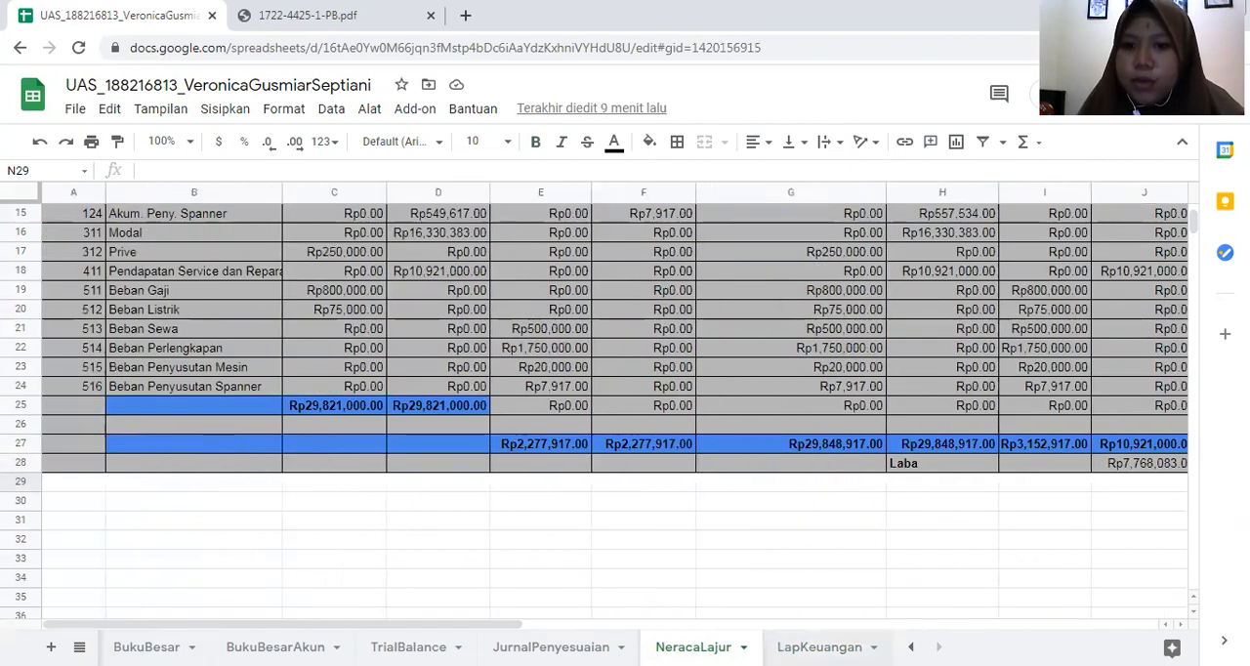
- Open the Akun sheet and select the empty cell below the LINK YOUTUBE heading
click(910, 646)
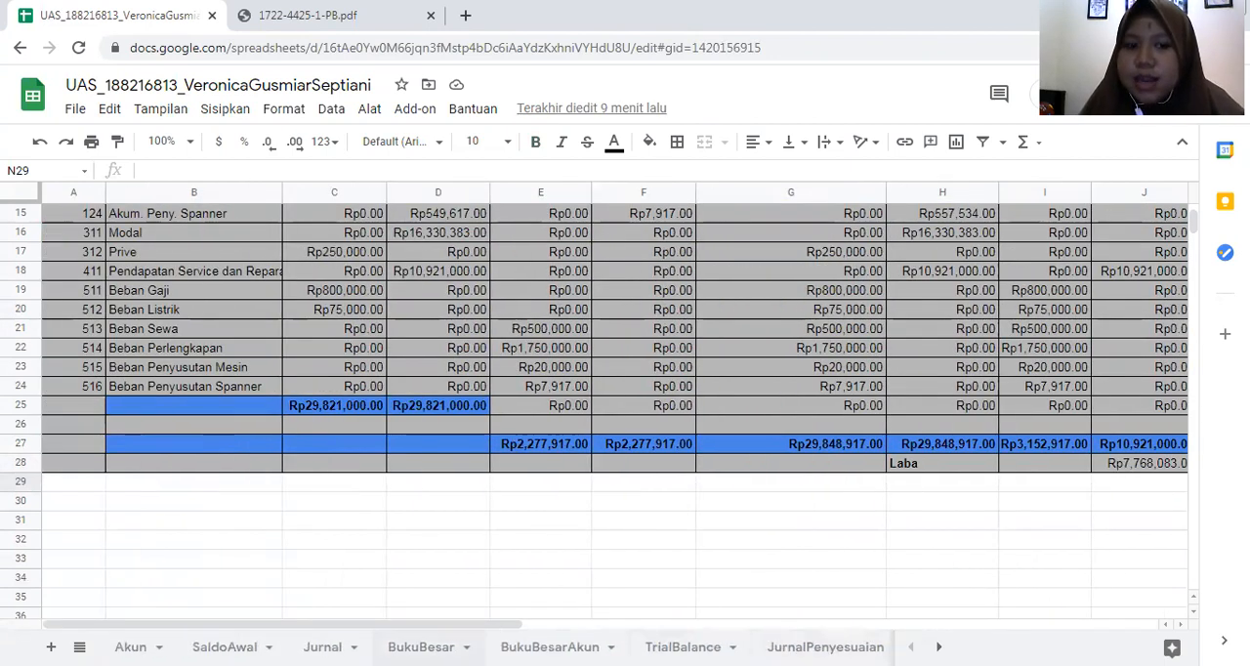
click(129, 647)
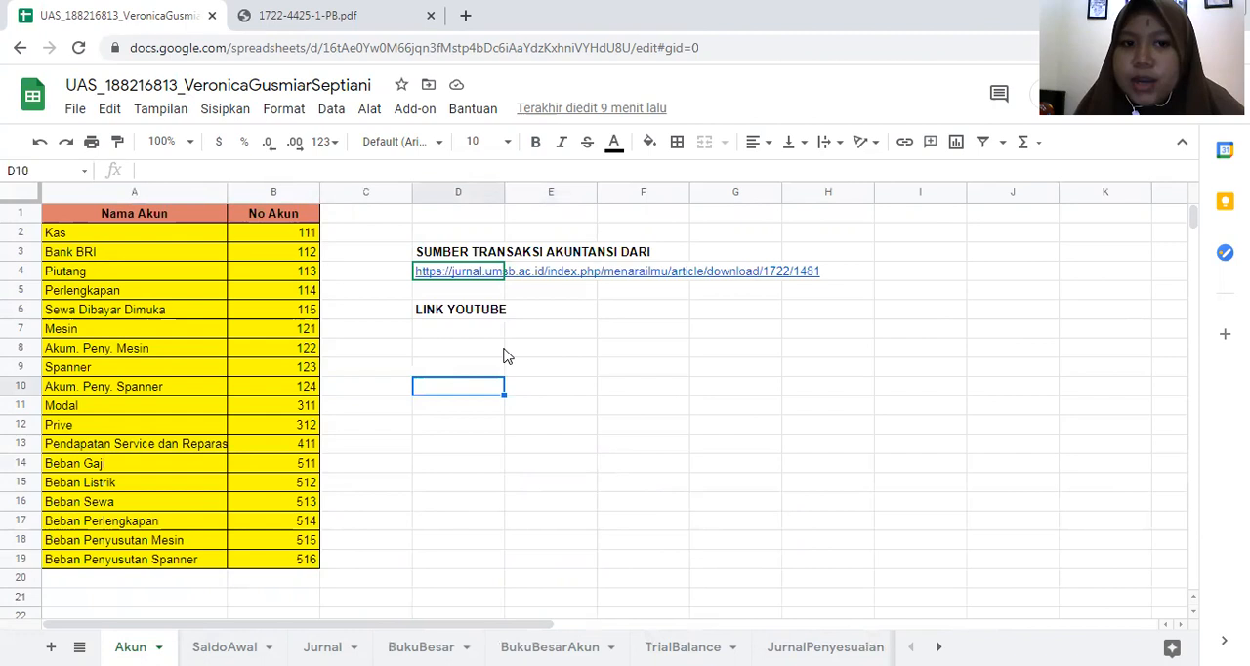
click(461, 337)
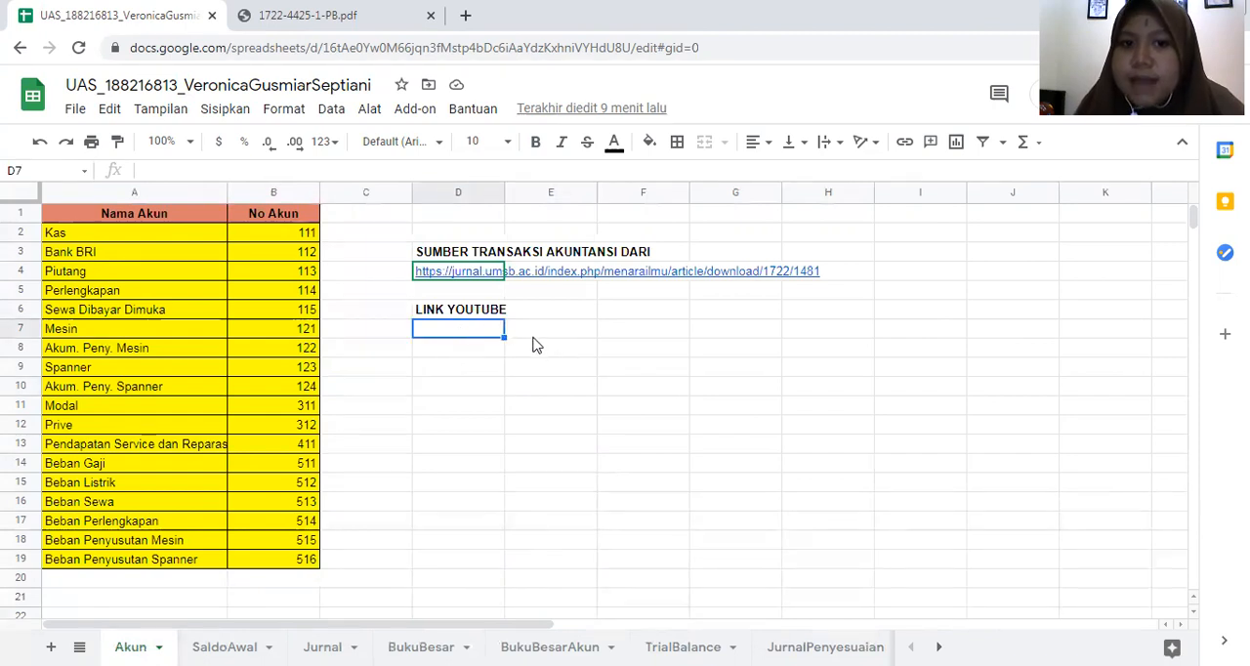